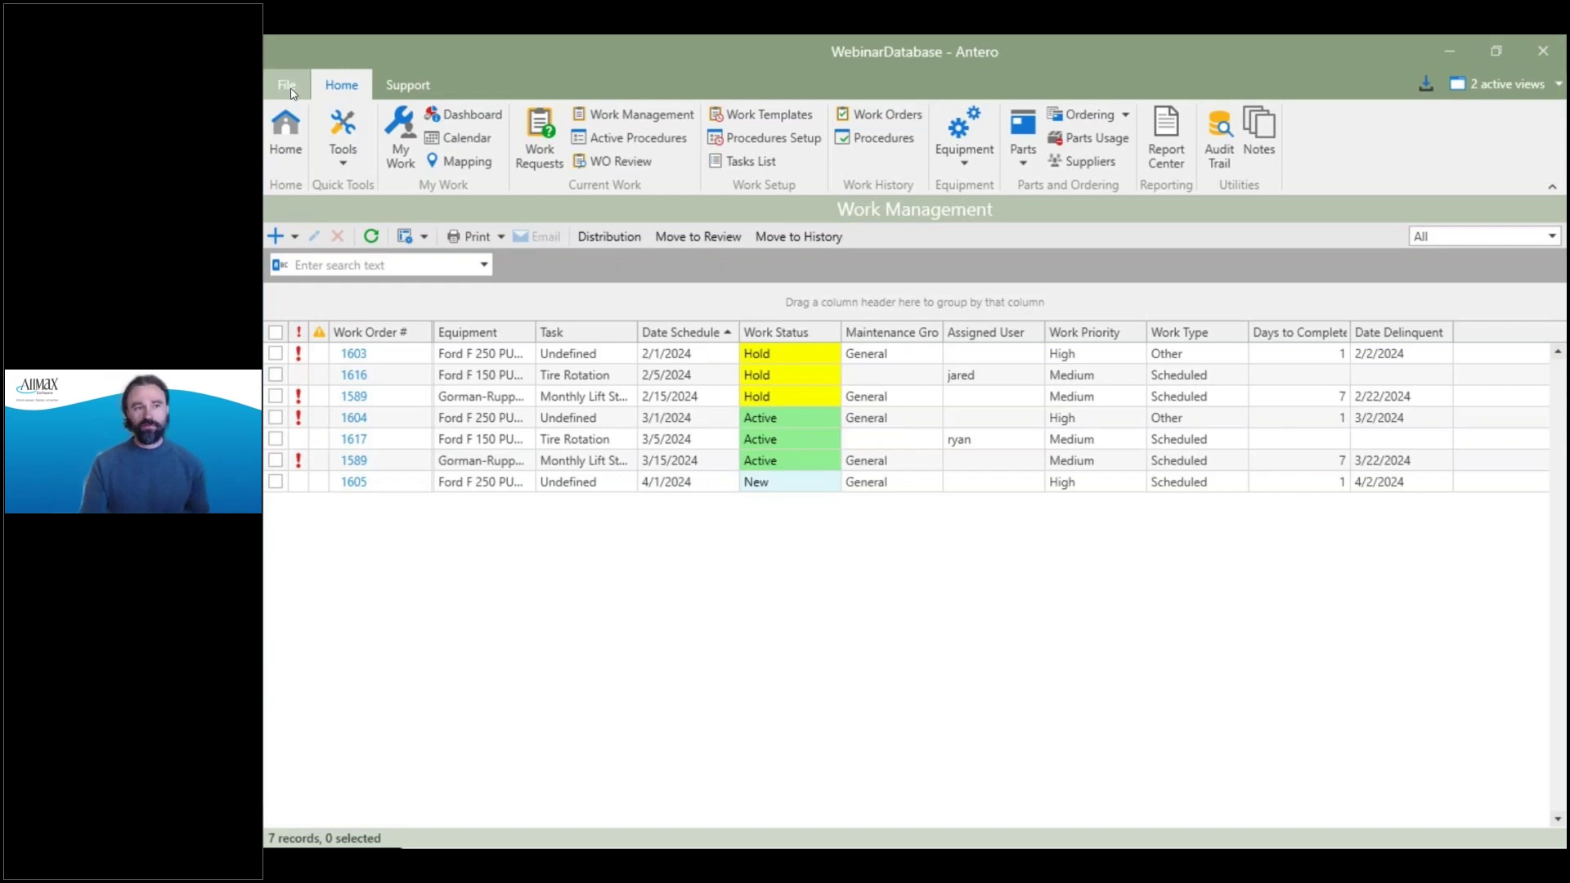
Review the Work Type and Work Status lists in Work Lists Setup, including which statuses are shown as available.
left_click(288, 88)
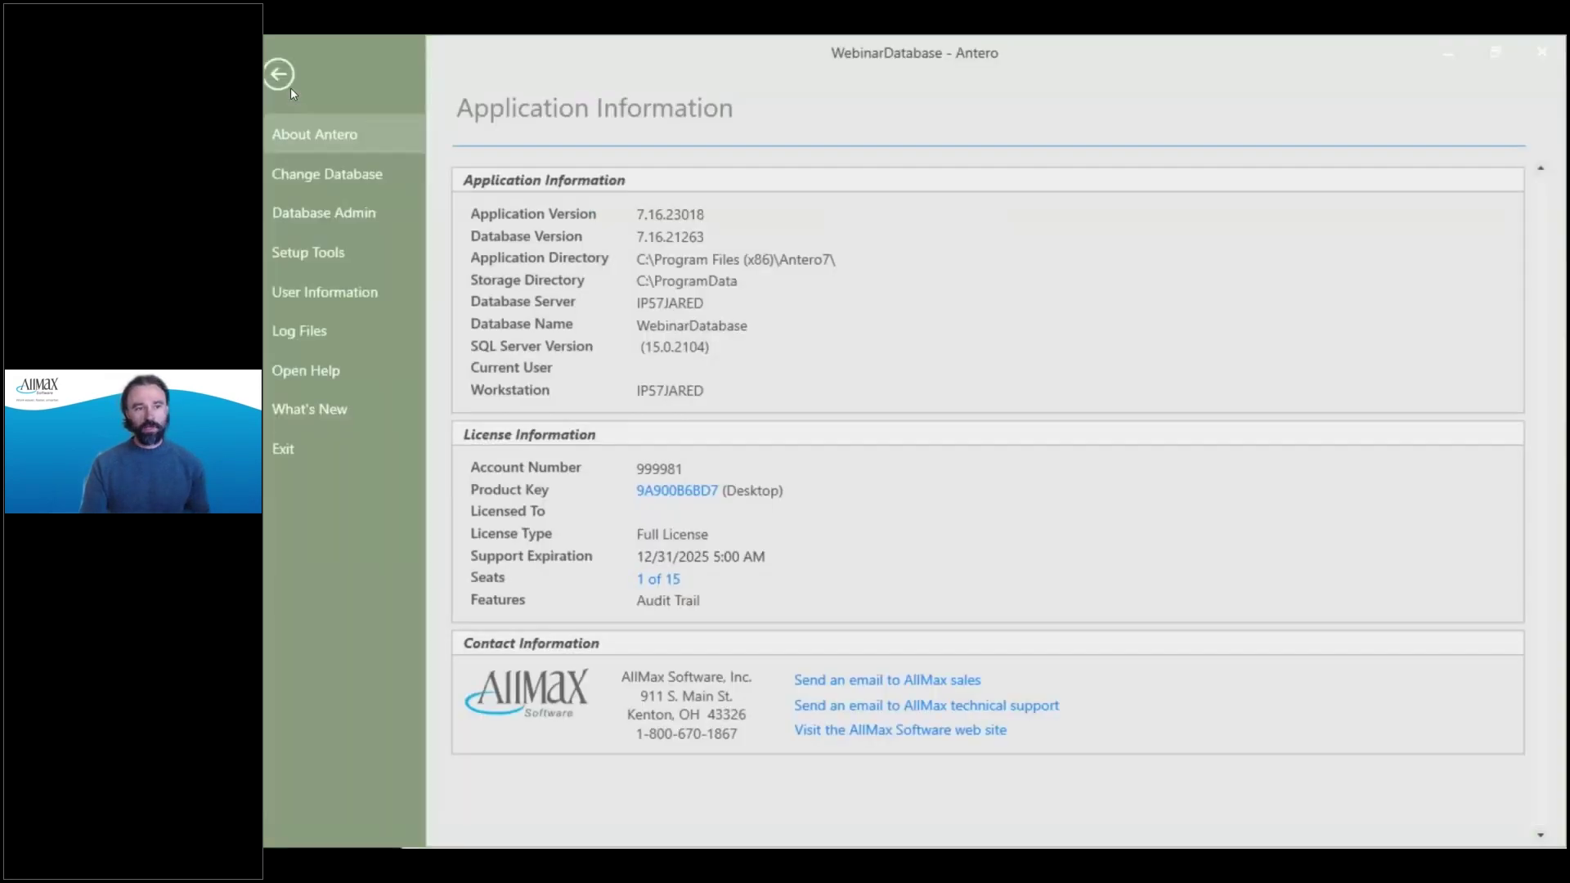
left_click(331, 253)
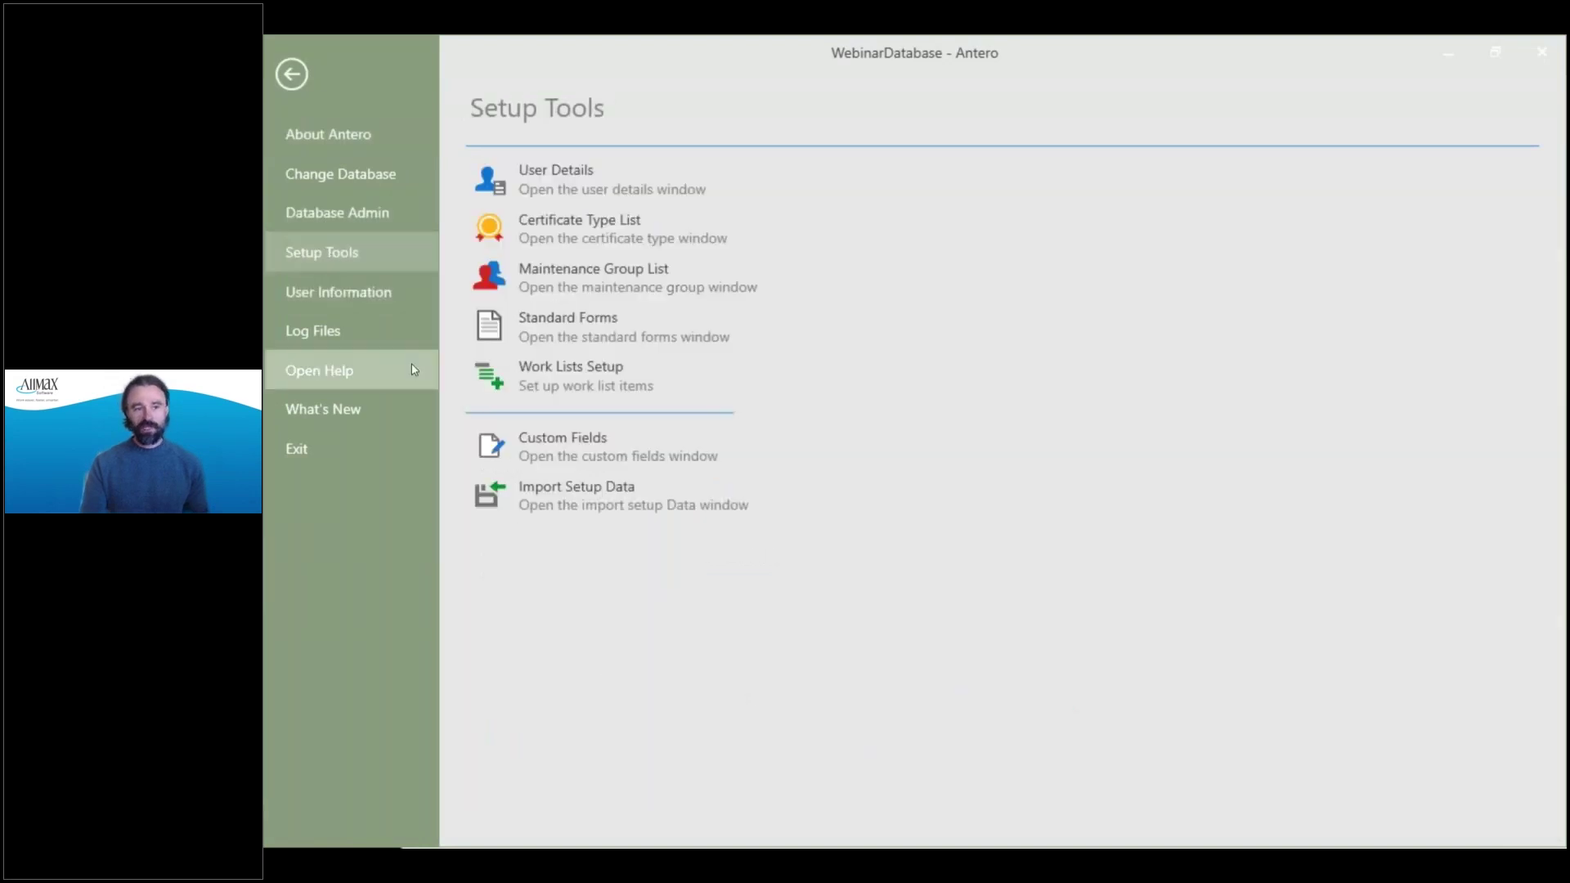
left_click(656, 387)
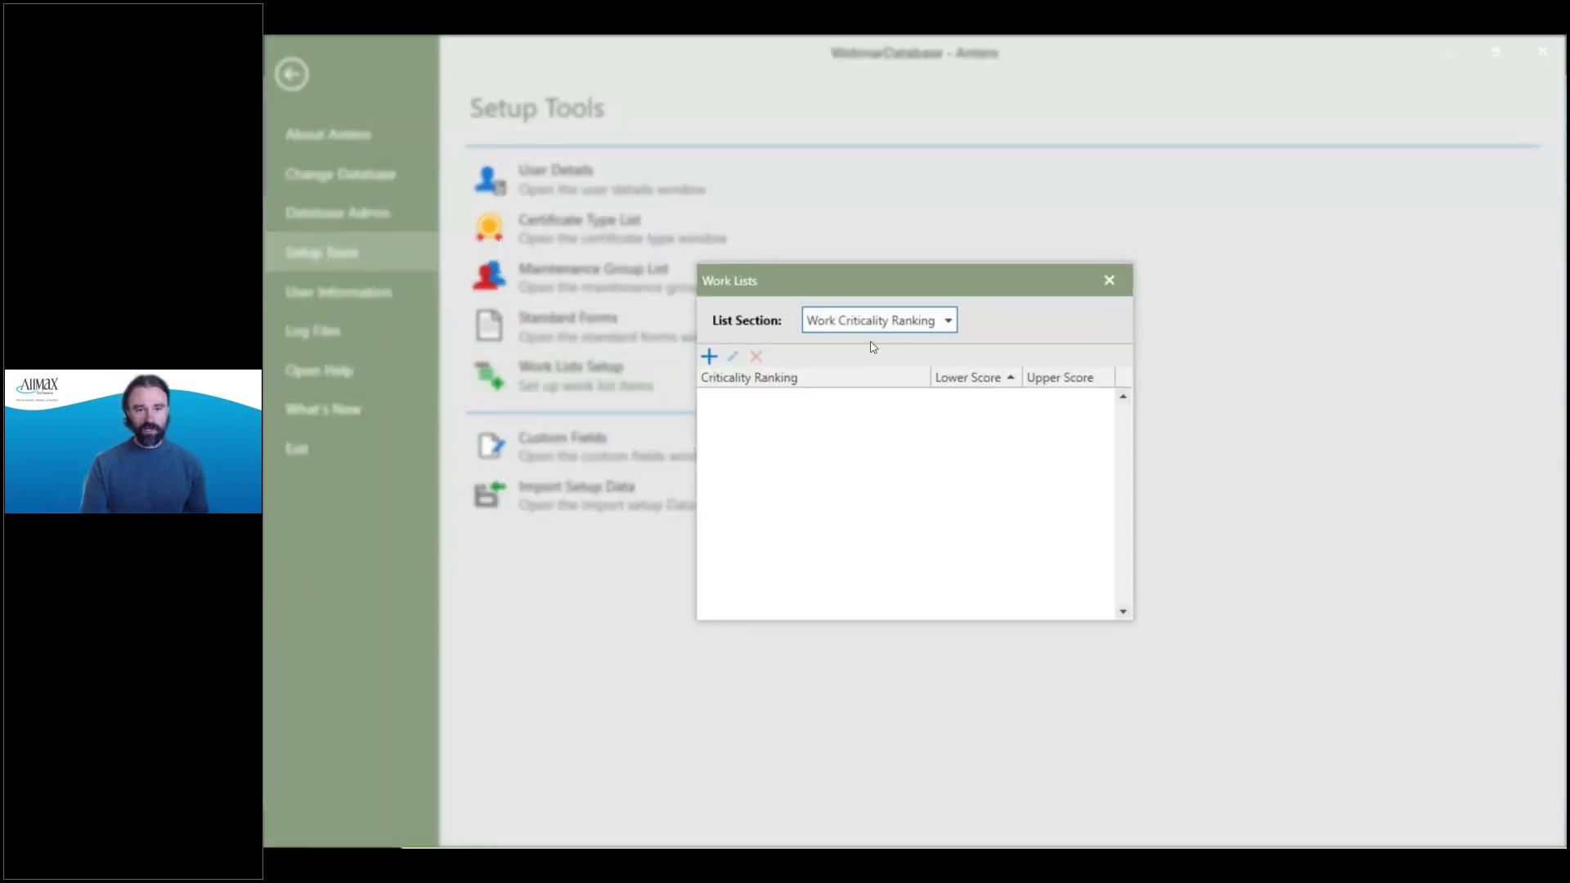
left_click(917, 323)
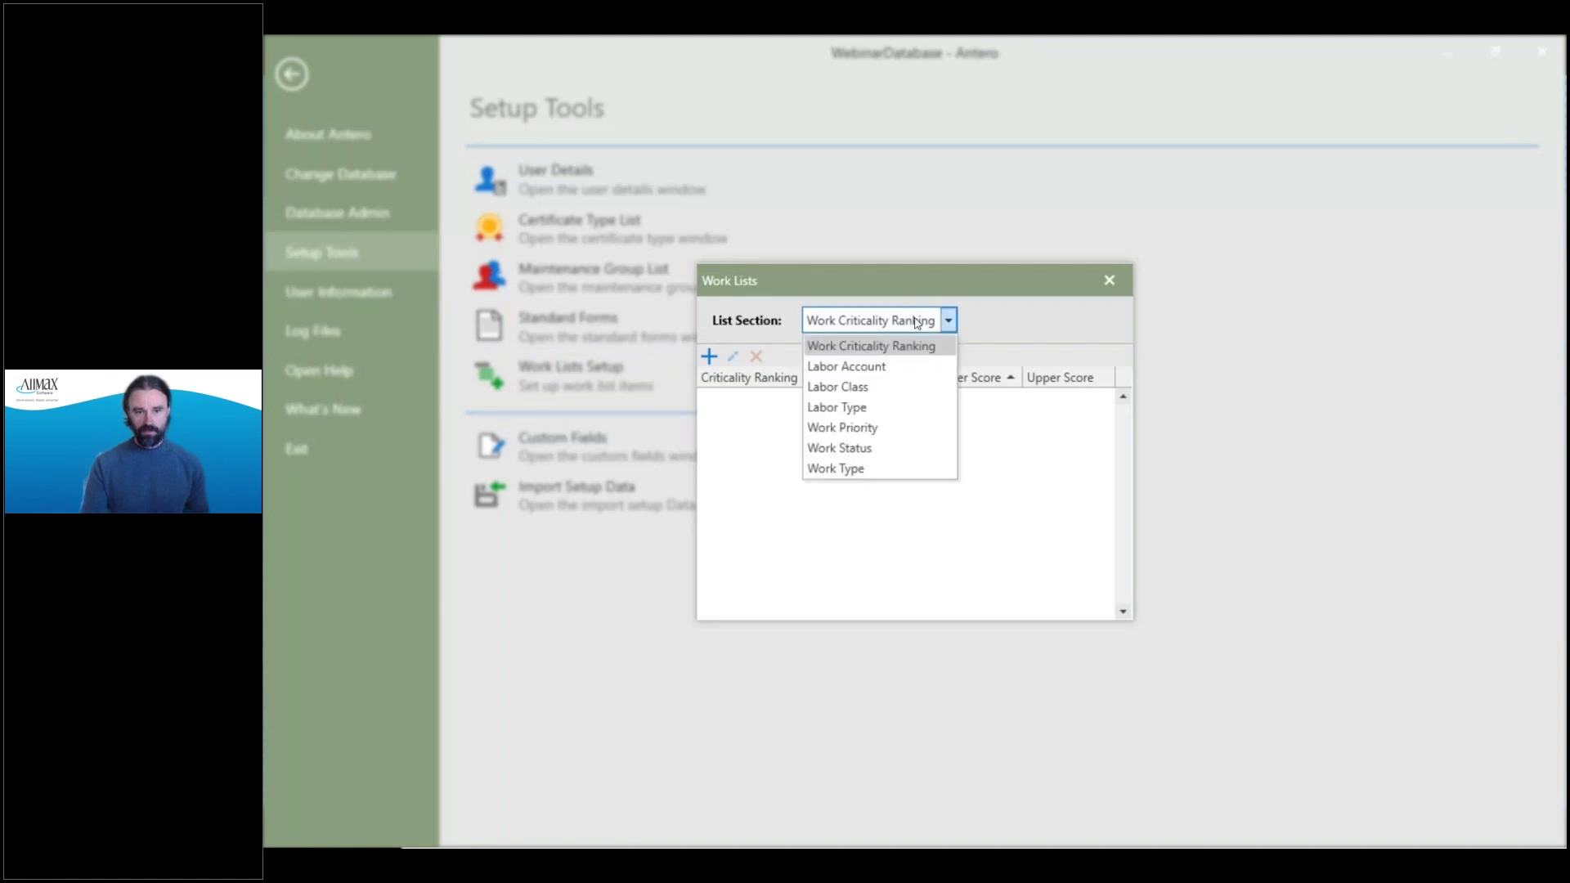
left_click(842, 470)
left_click(906, 327)
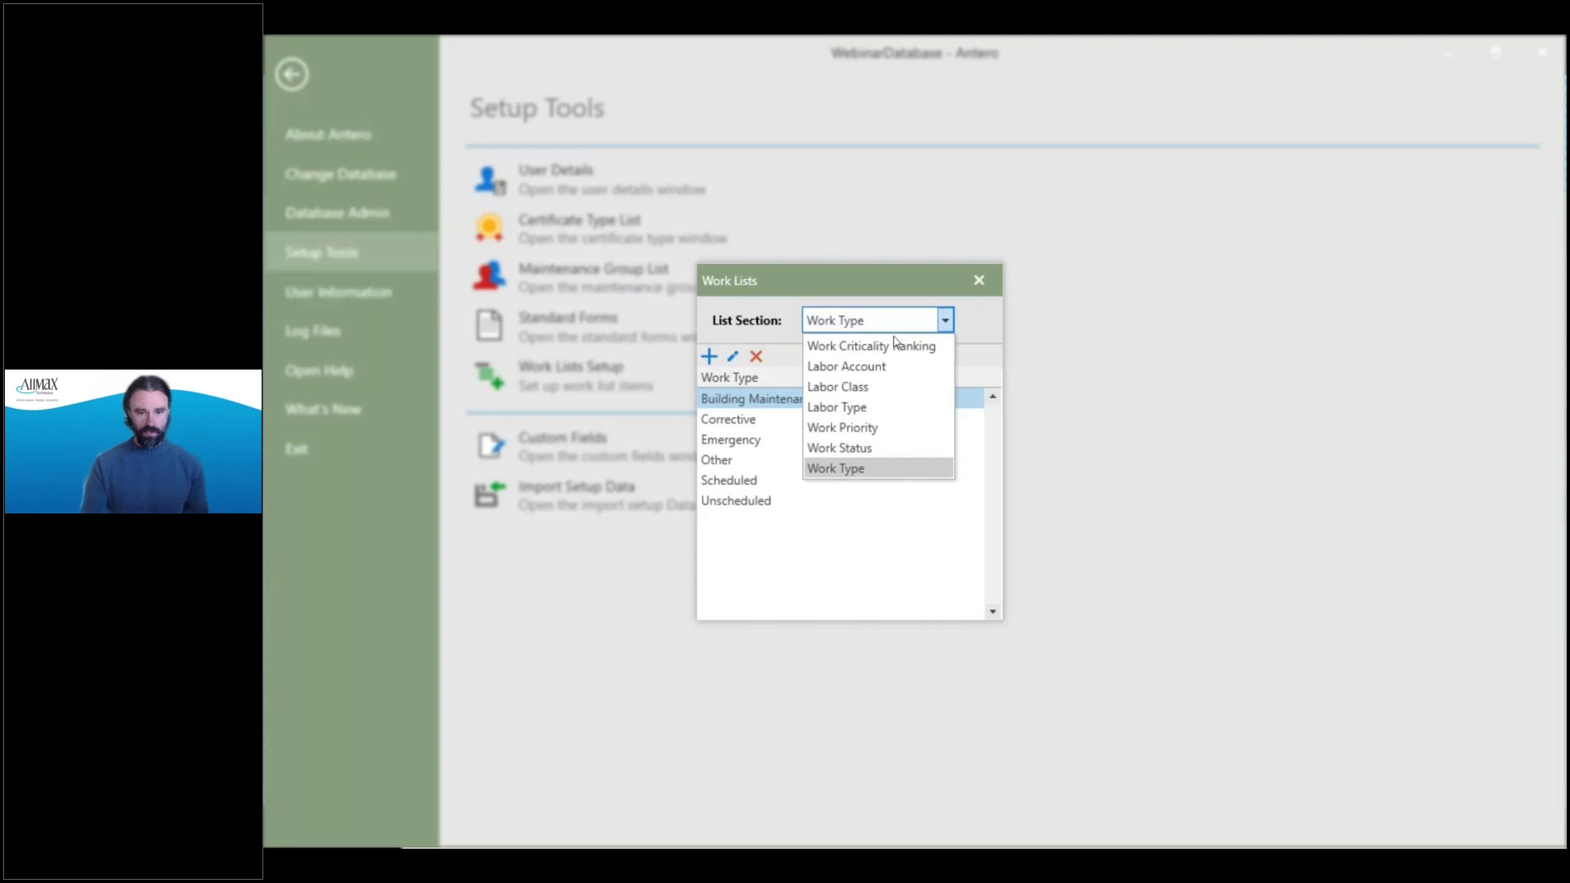
left_click(867, 449)
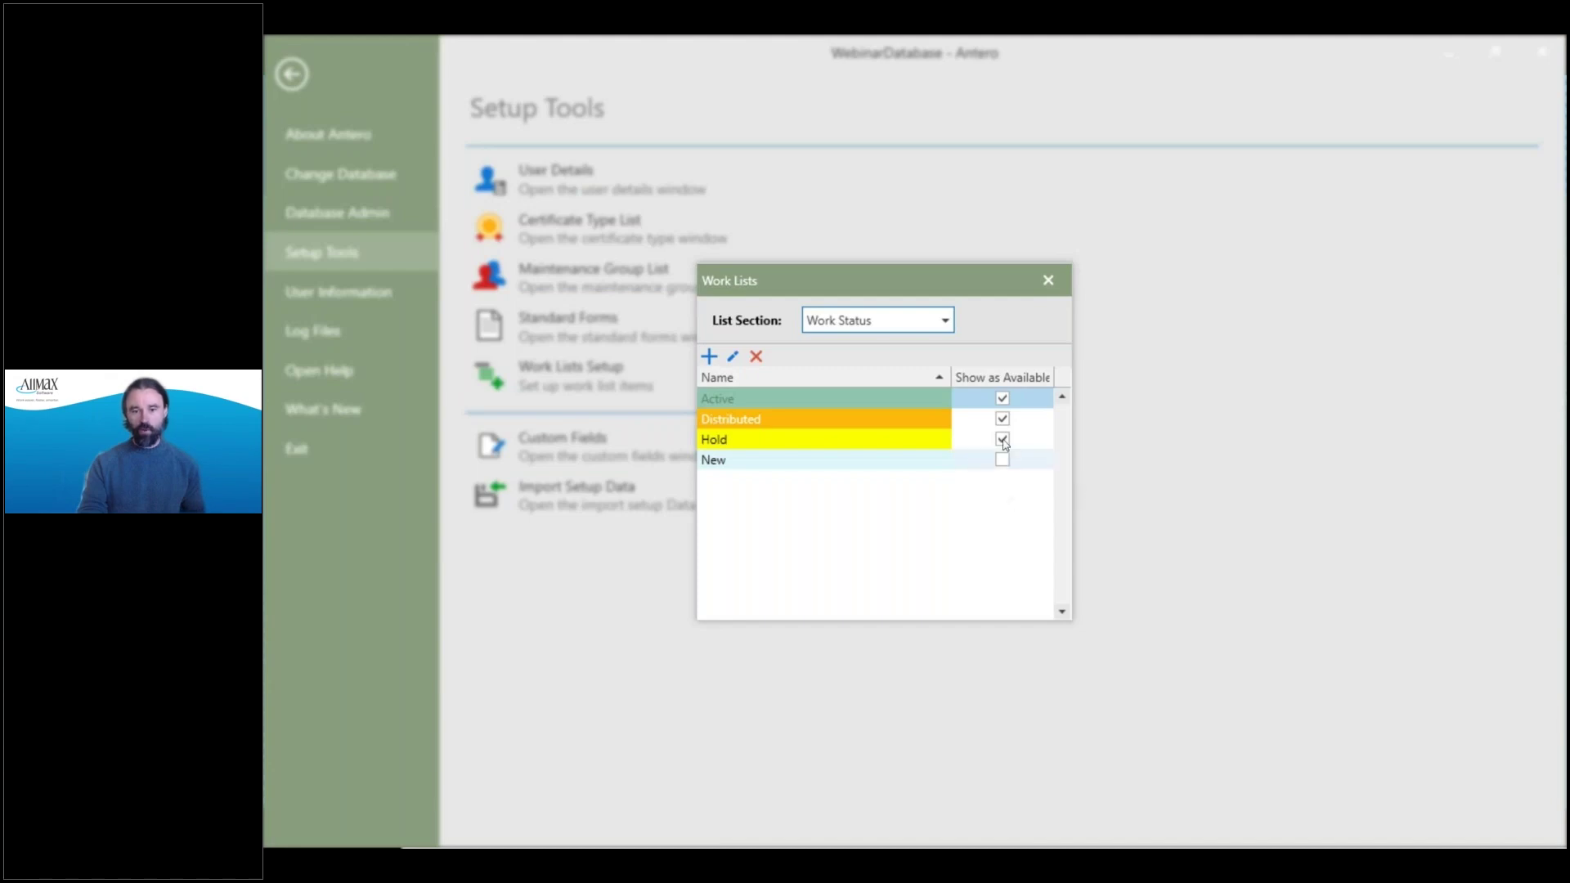
left_click_drag(952, 378, 936, 379)
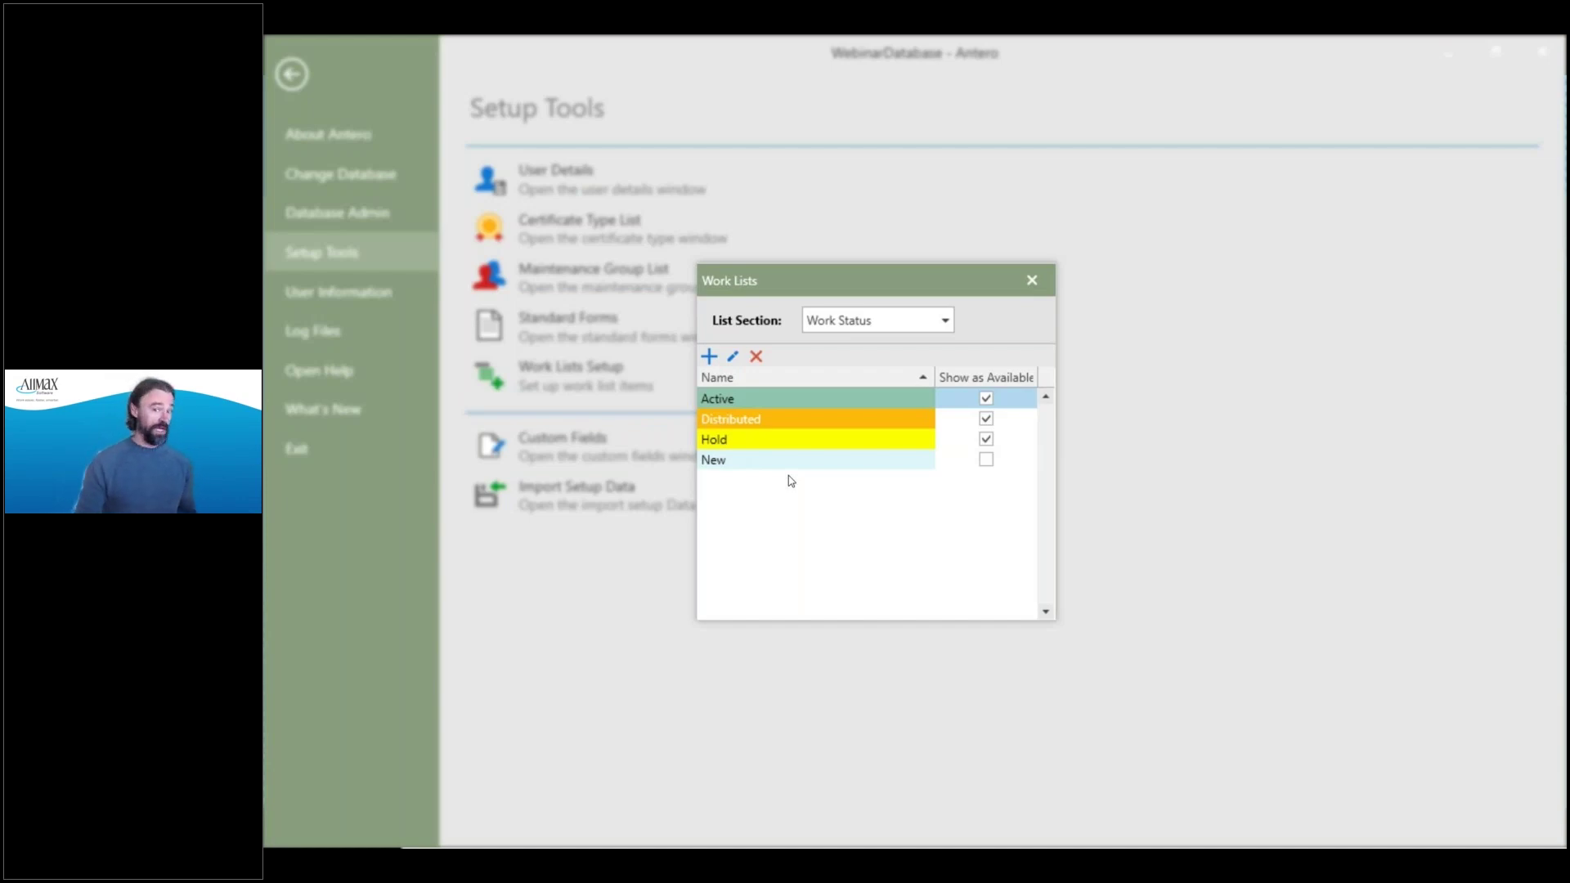
left_click(1033, 281)
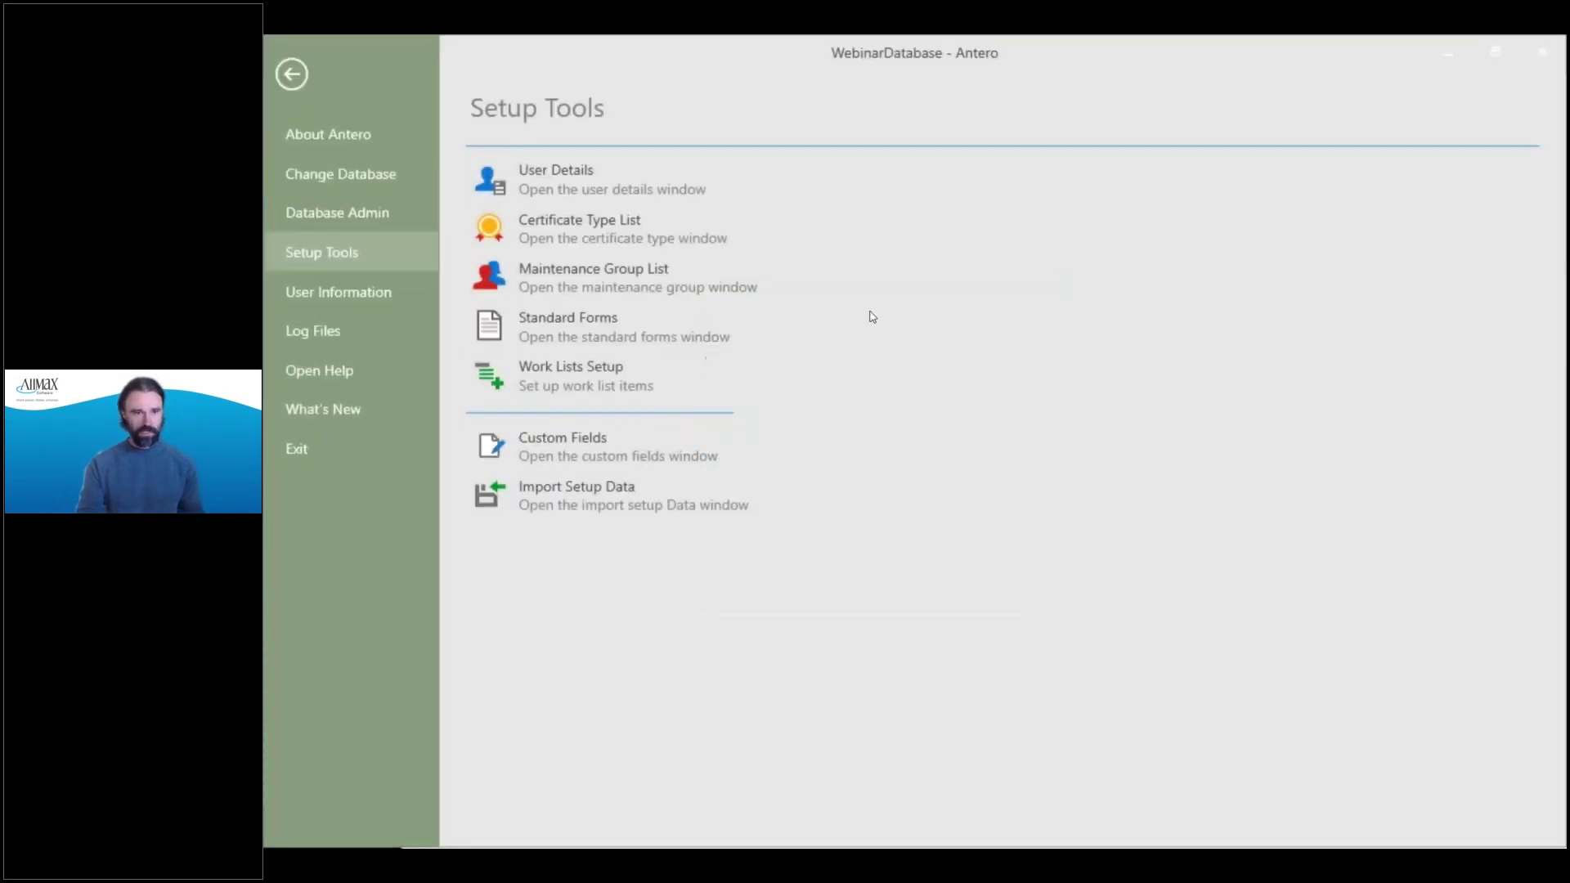
Open the database options in Database Administration and review the choices for Default Work Order Status.
left_click(366, 215)
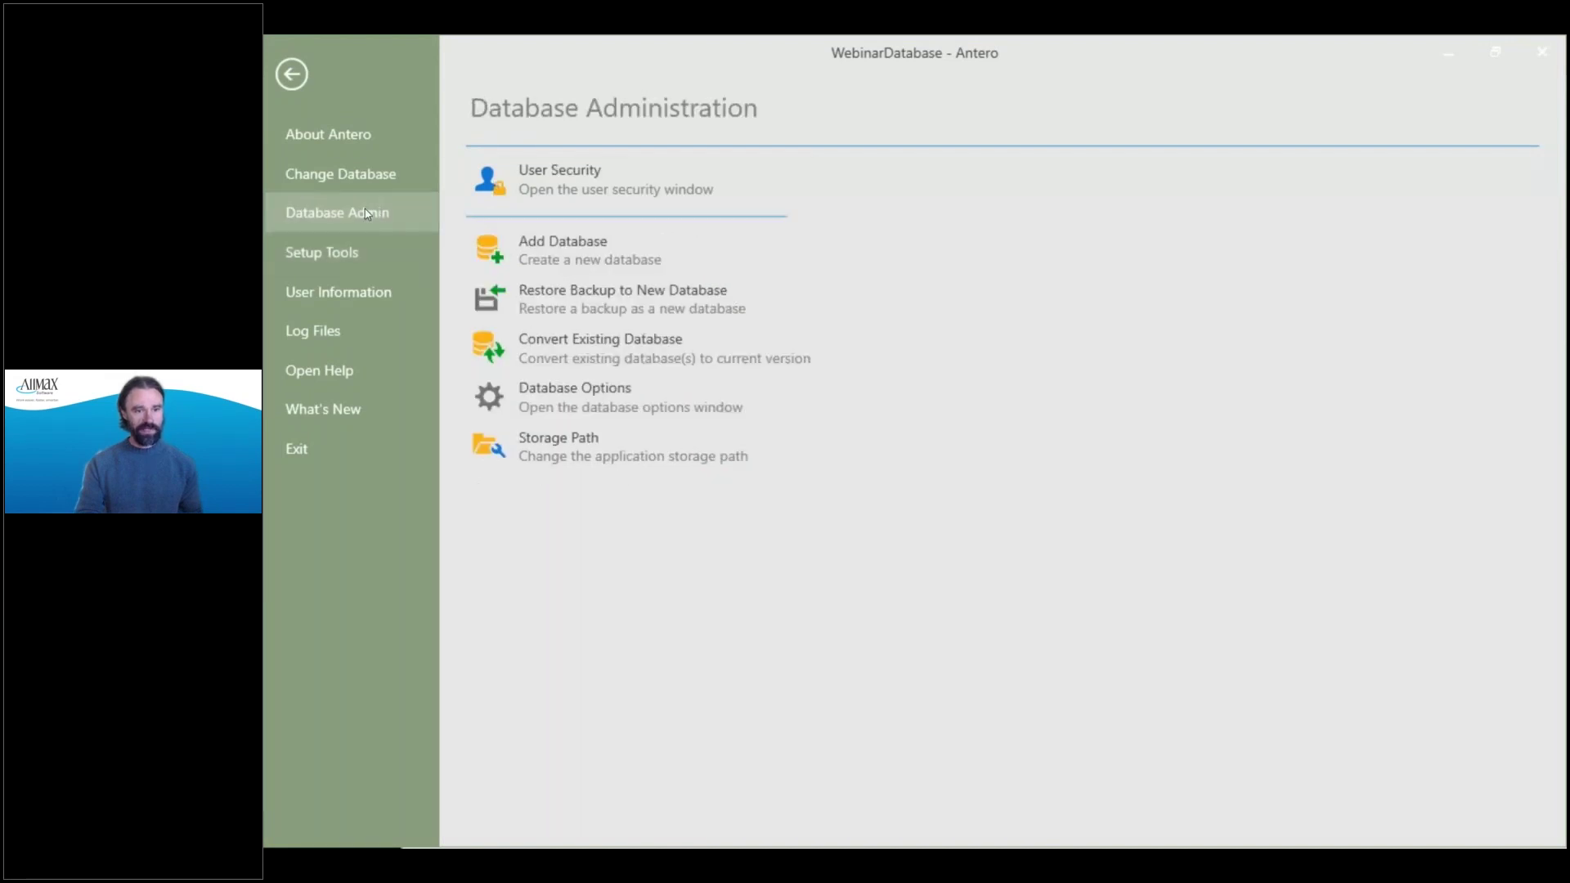
left_click(625, 401)
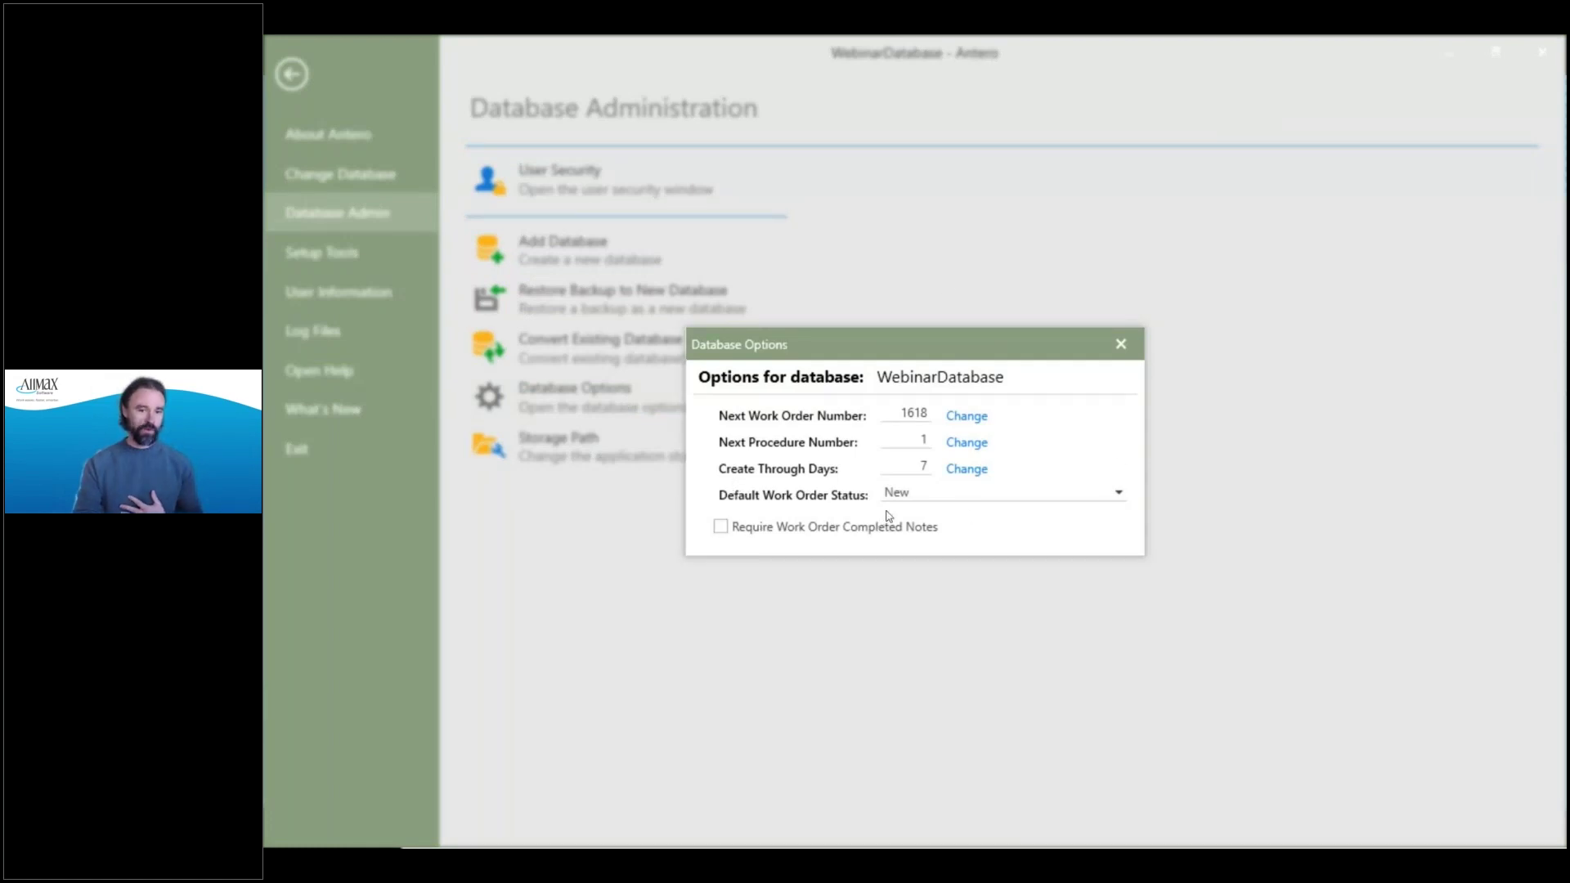
left_click(1119, 491)
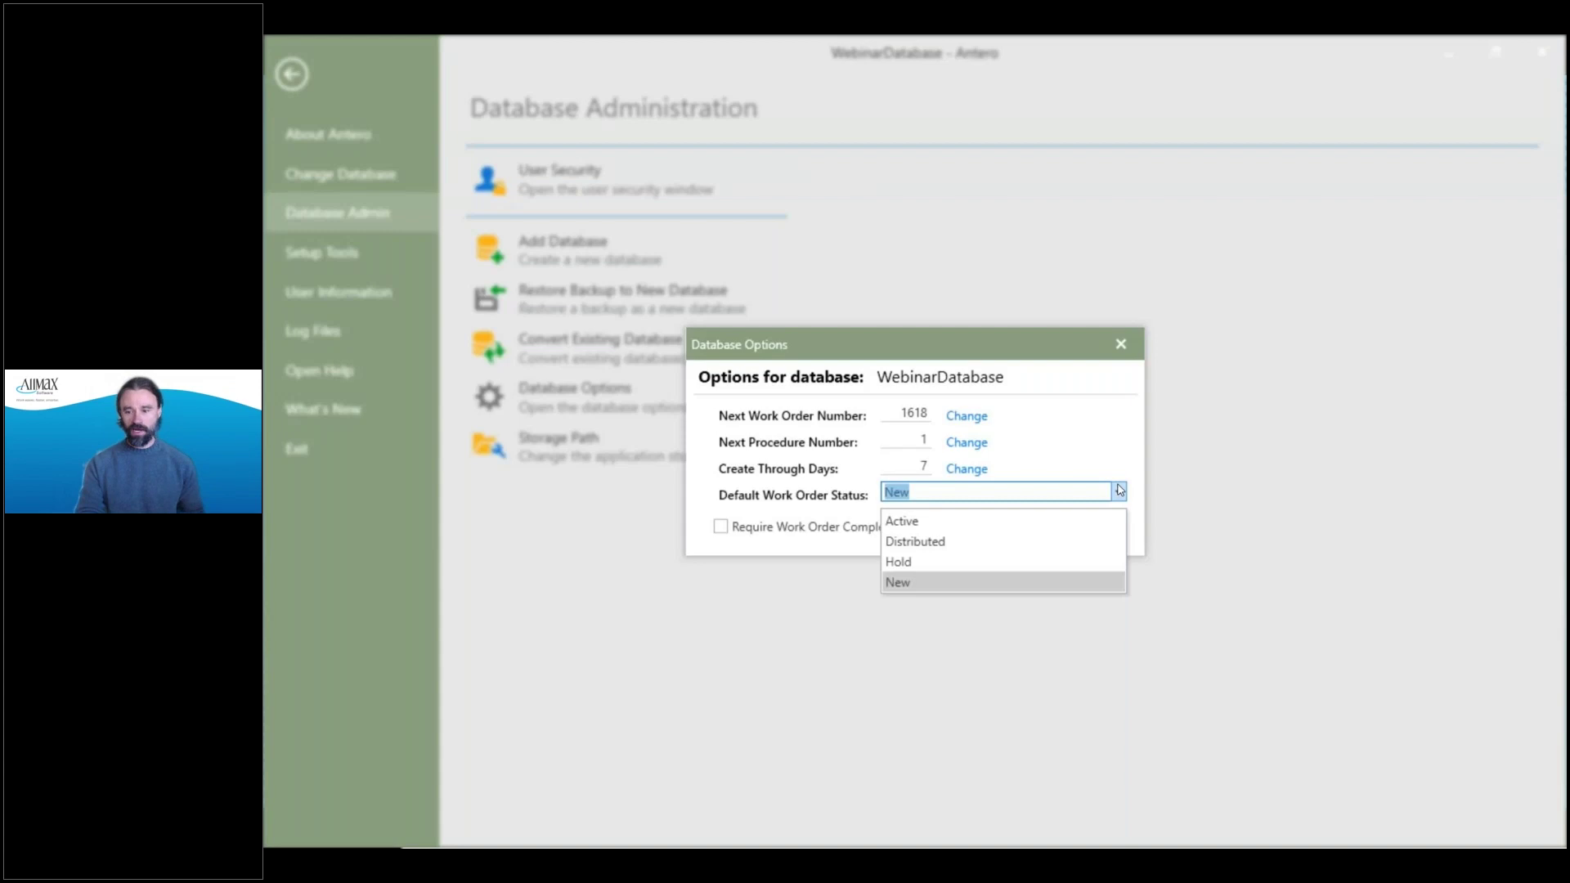
left_click(1118, 490)
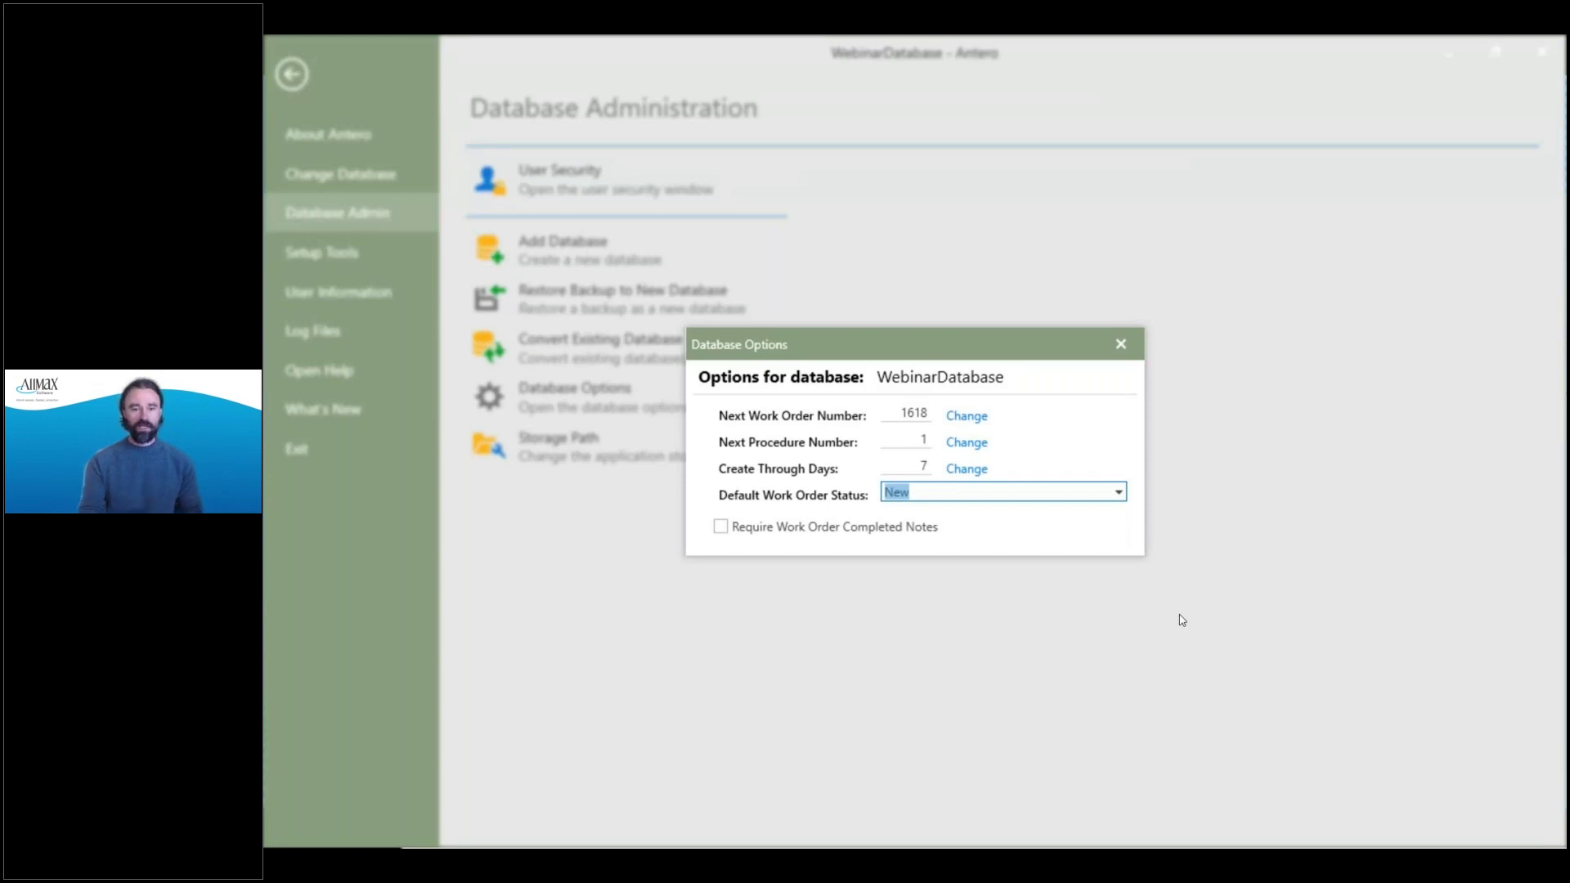
Set Create Through Days to 14 in the database options, save it, and return to the Work Management list.
left_click(918, 468)
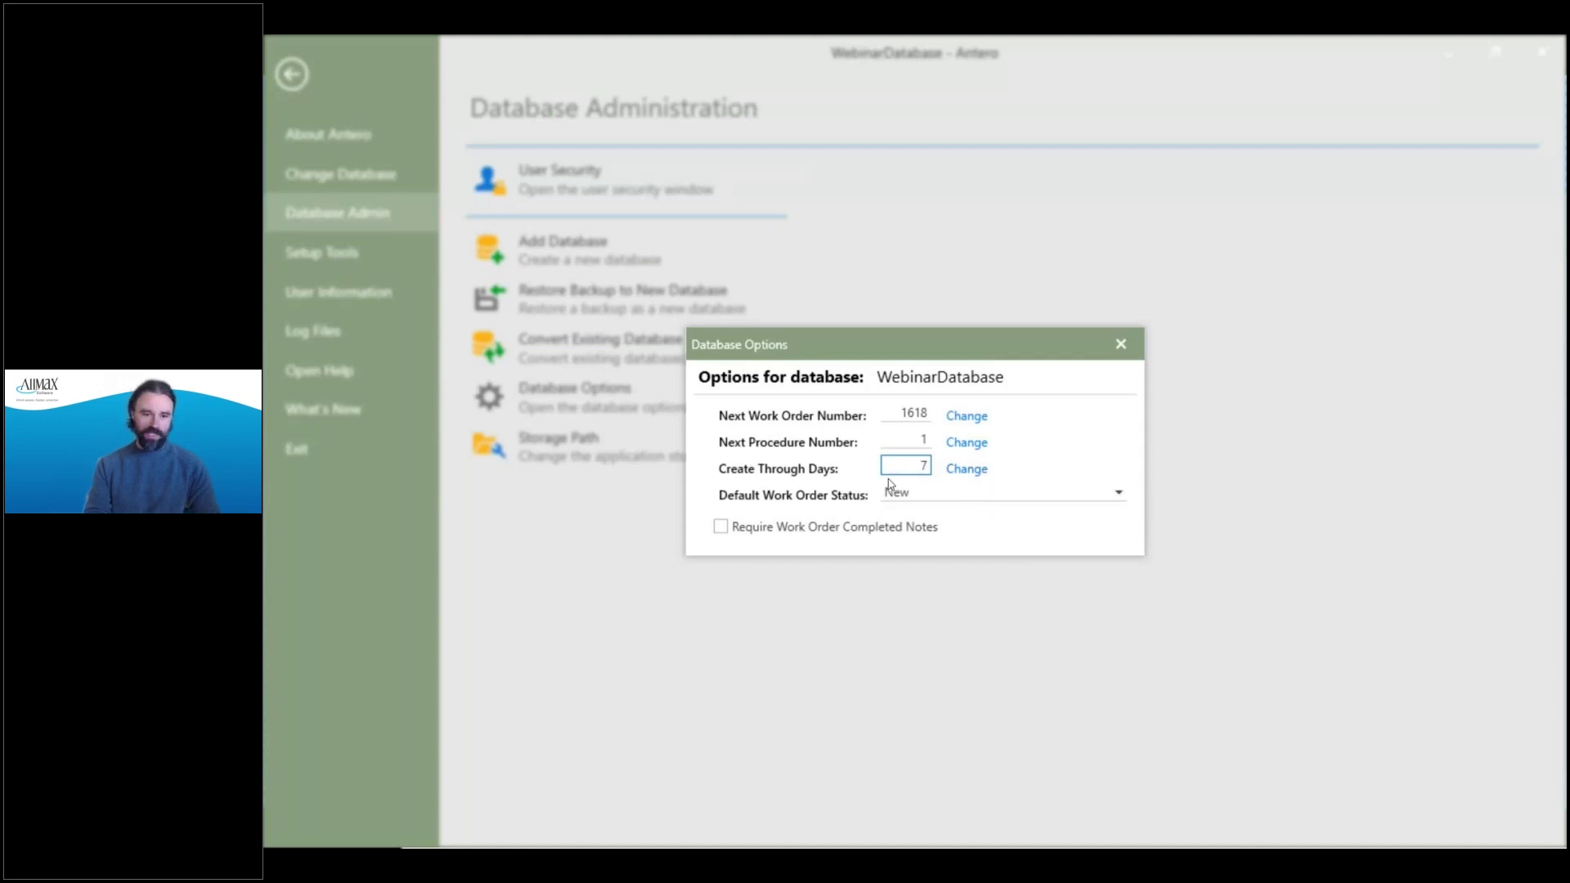
left_click(966, 472)
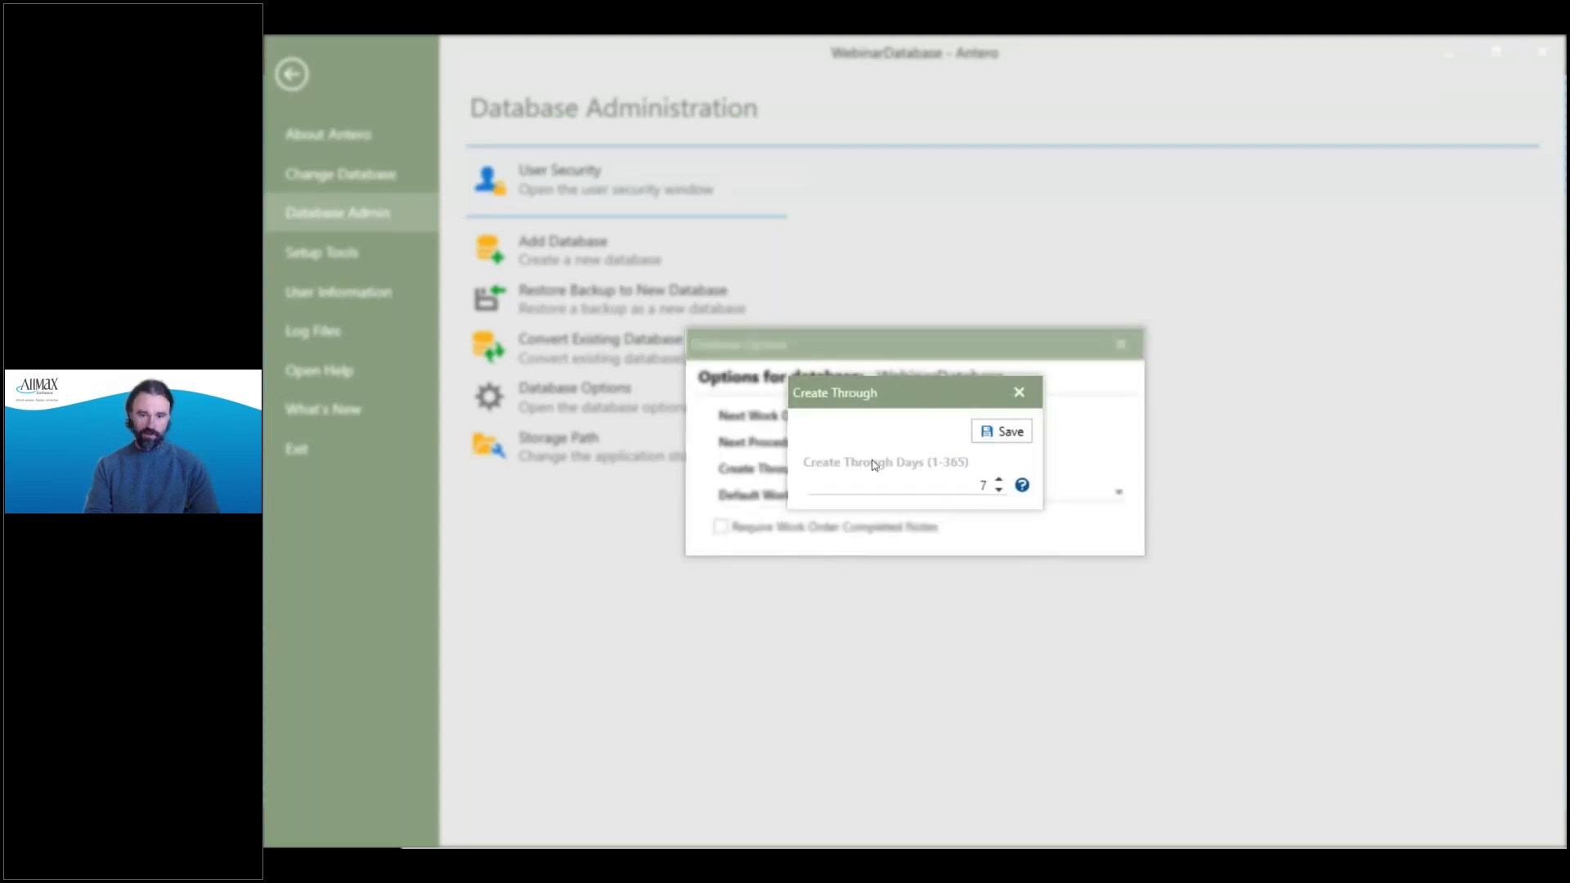
left_click(983, 486)
double_click(983, 486)
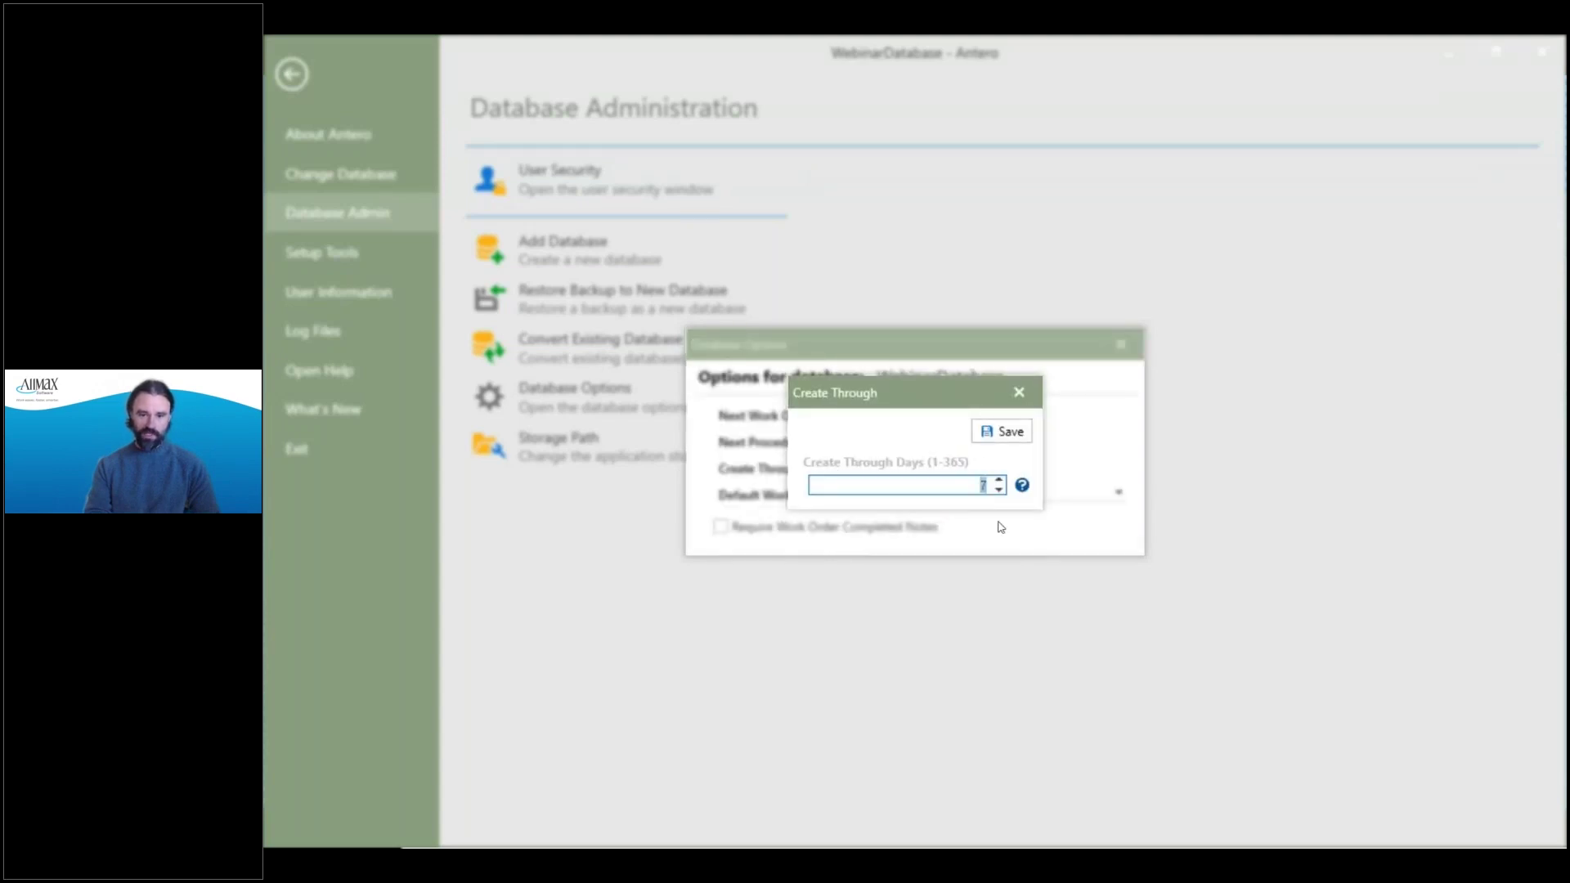
type("14")
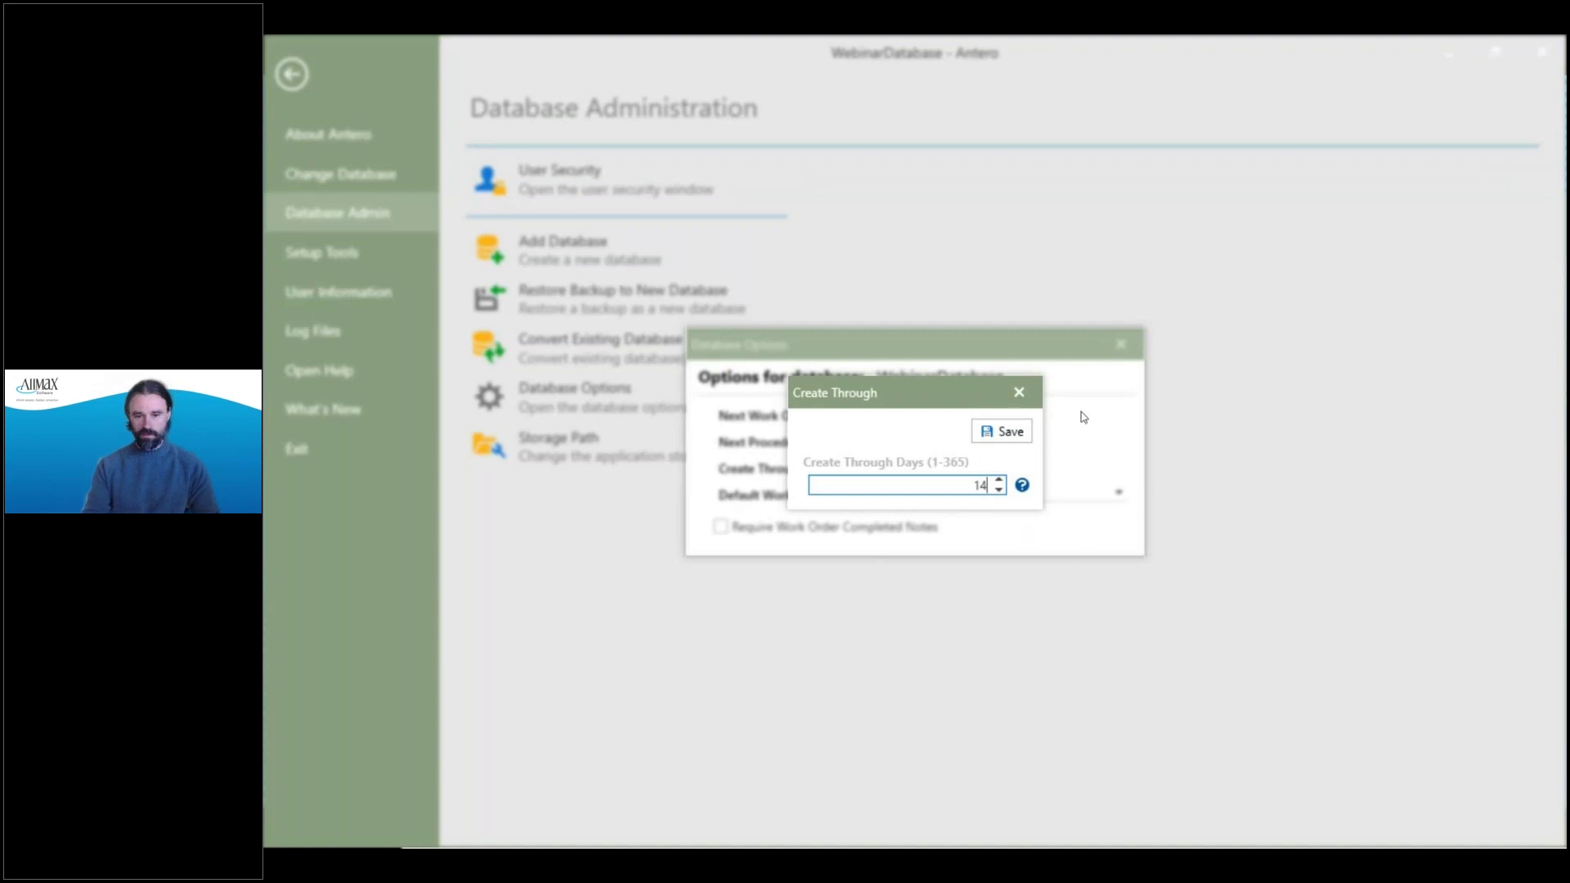
left_click(999, 431)
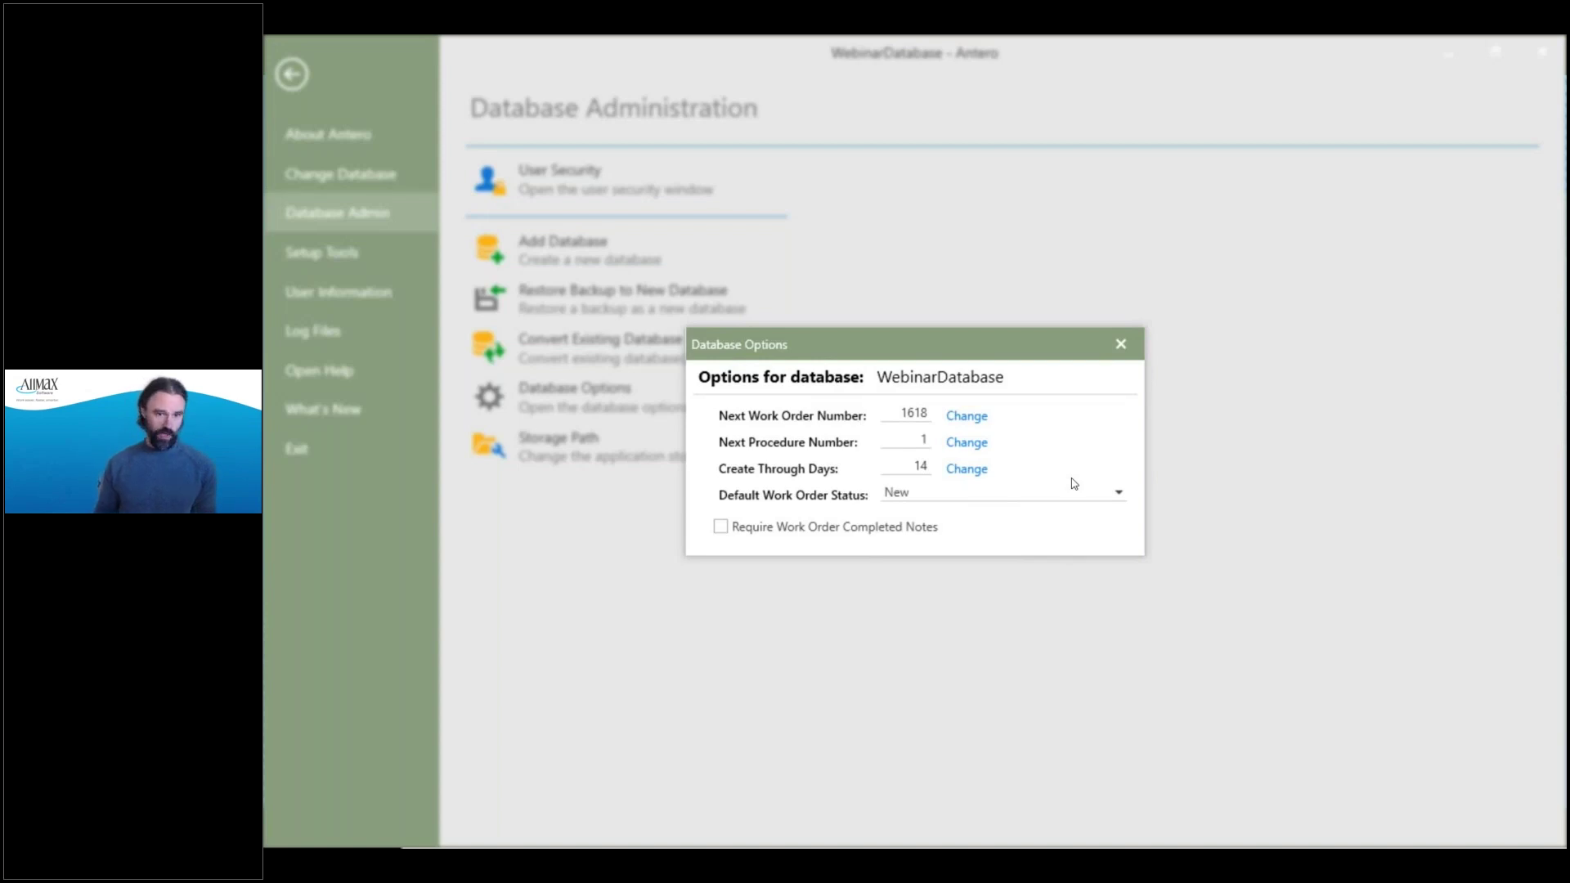
left_click(1121, 343)
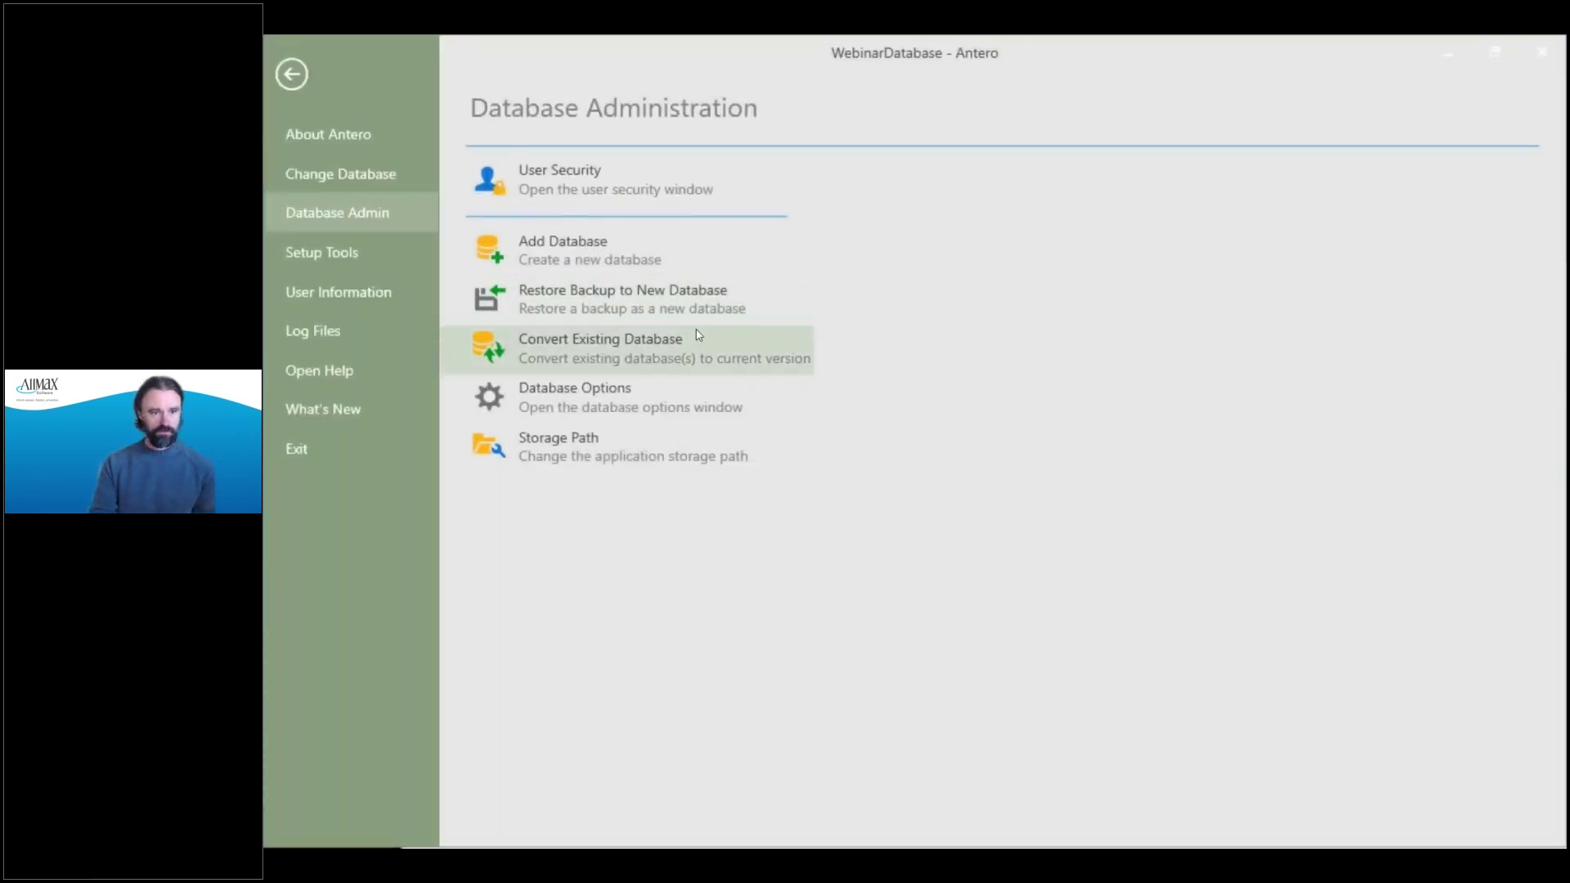
left_click(293, 76)
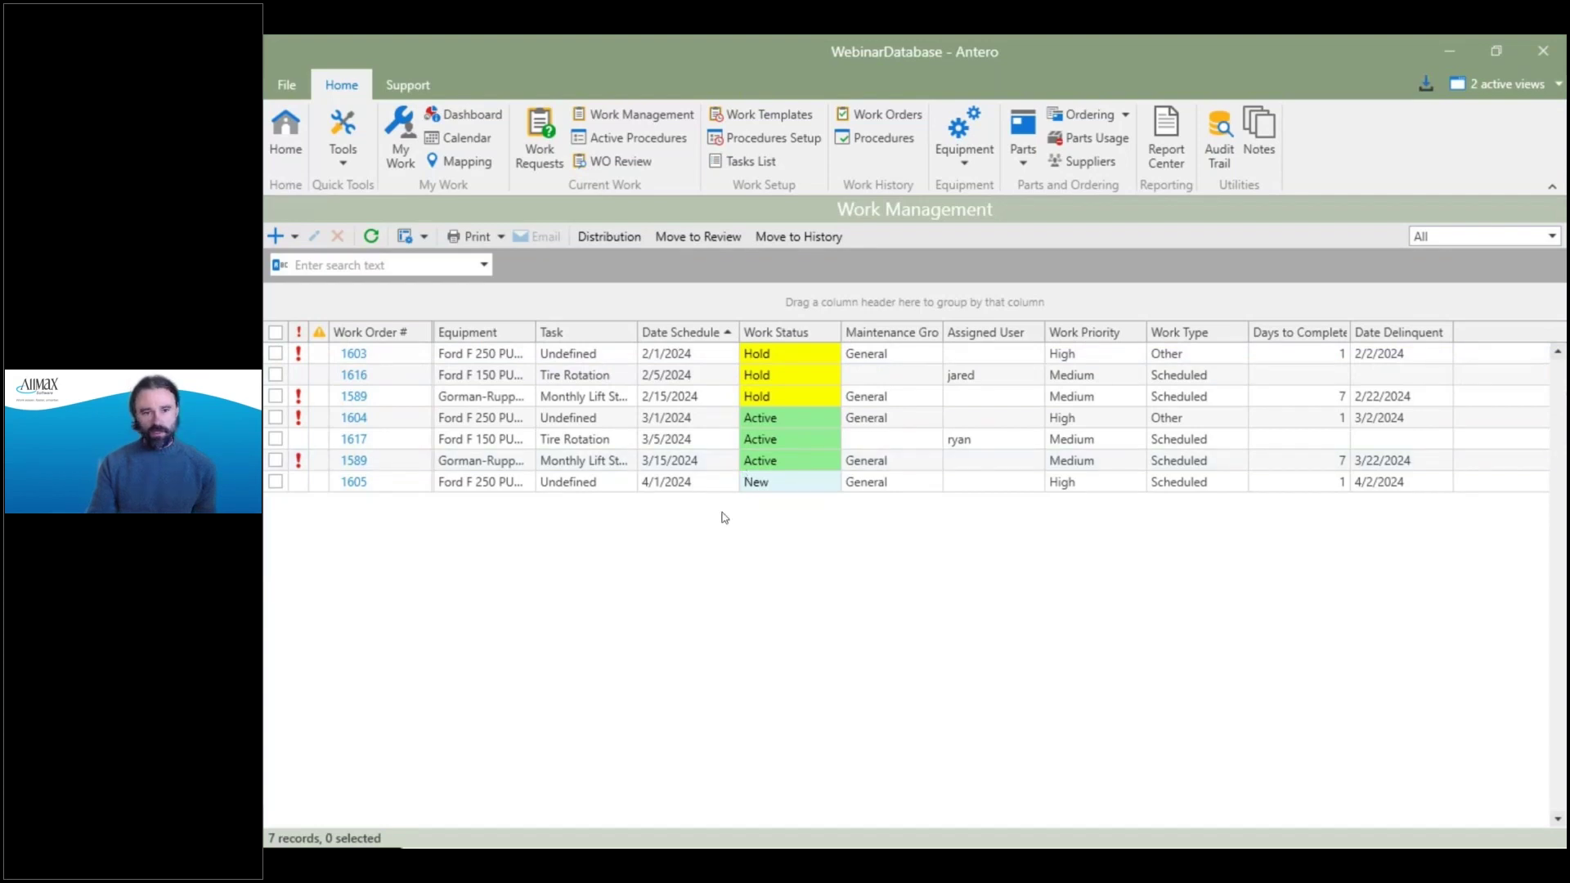
Create the scheduled work orders that fall within the create-through period from Work Management.
left_click(296, 244)
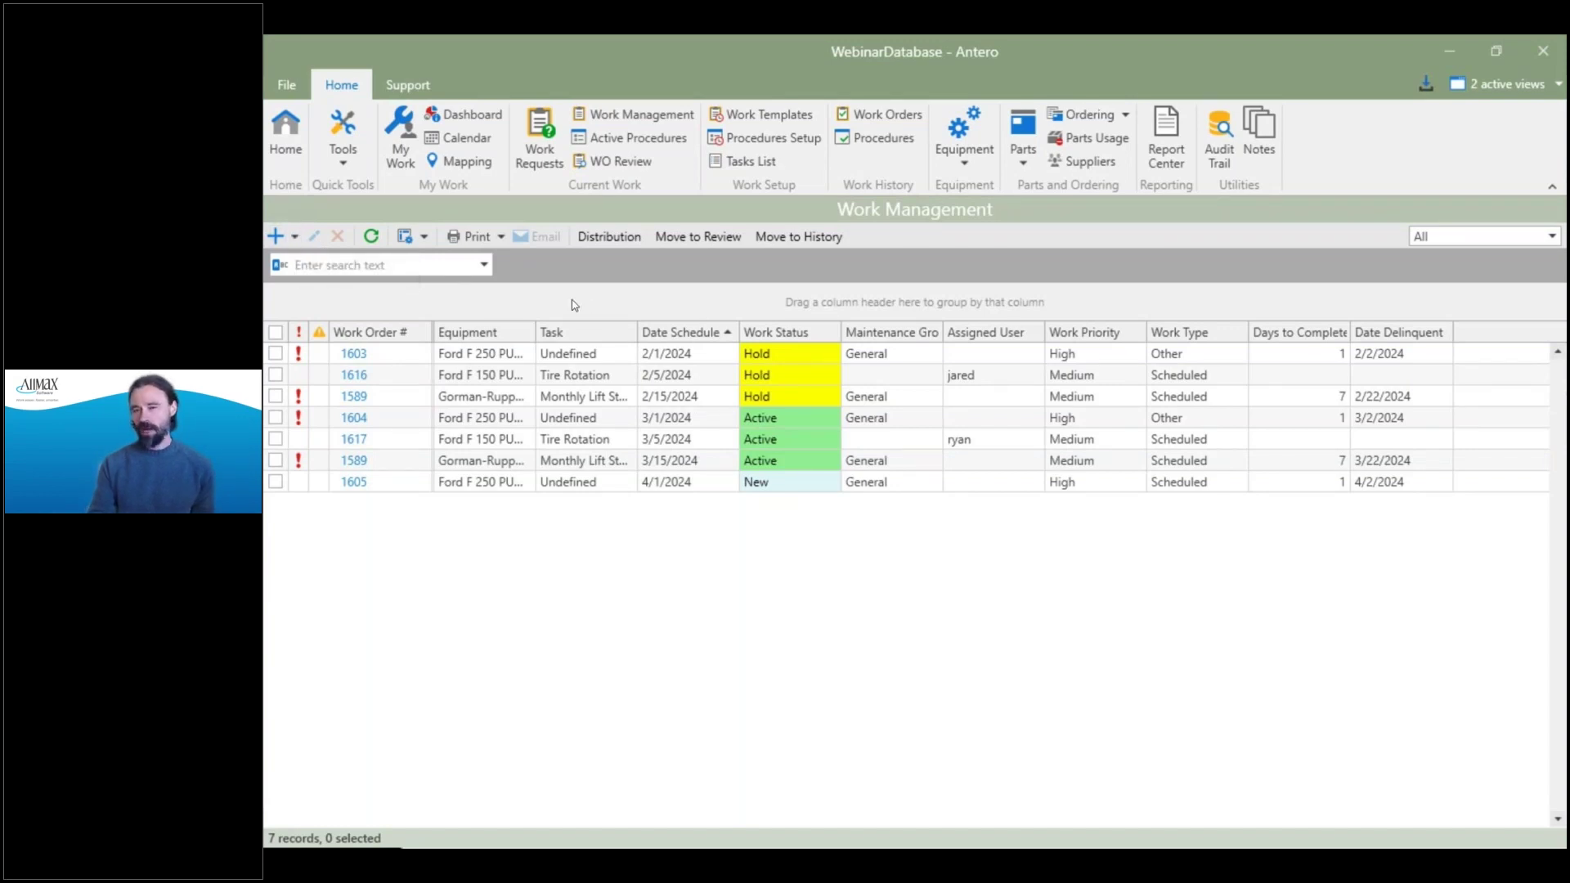
left_click(297, 242)
left_click(343, 262)
left_click_drag(870, 553, 868, 555)
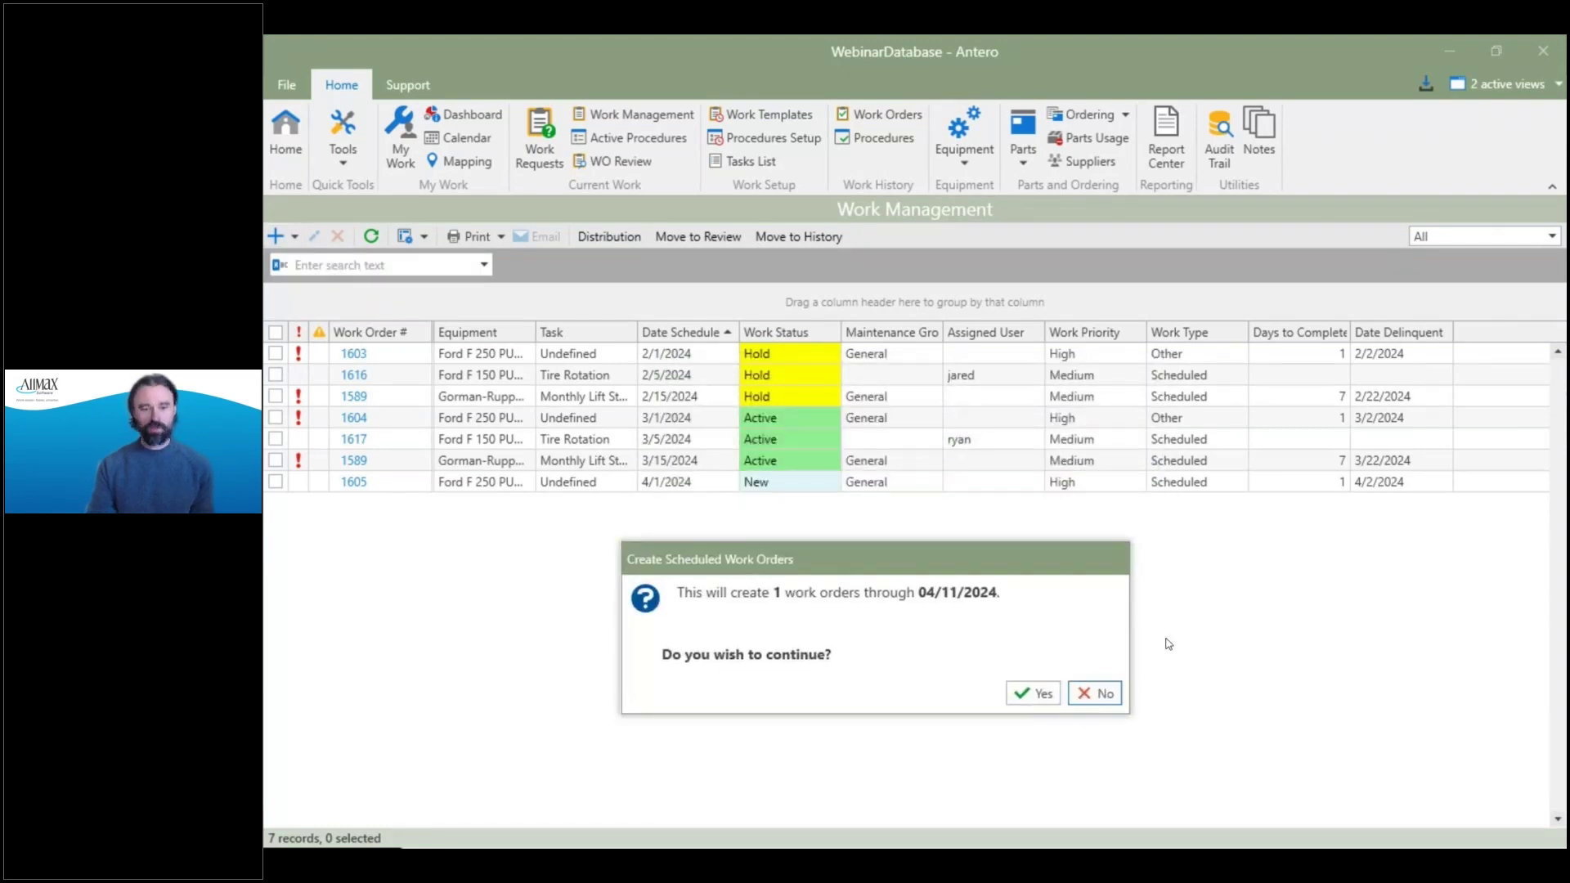
left_click(1026, 701)
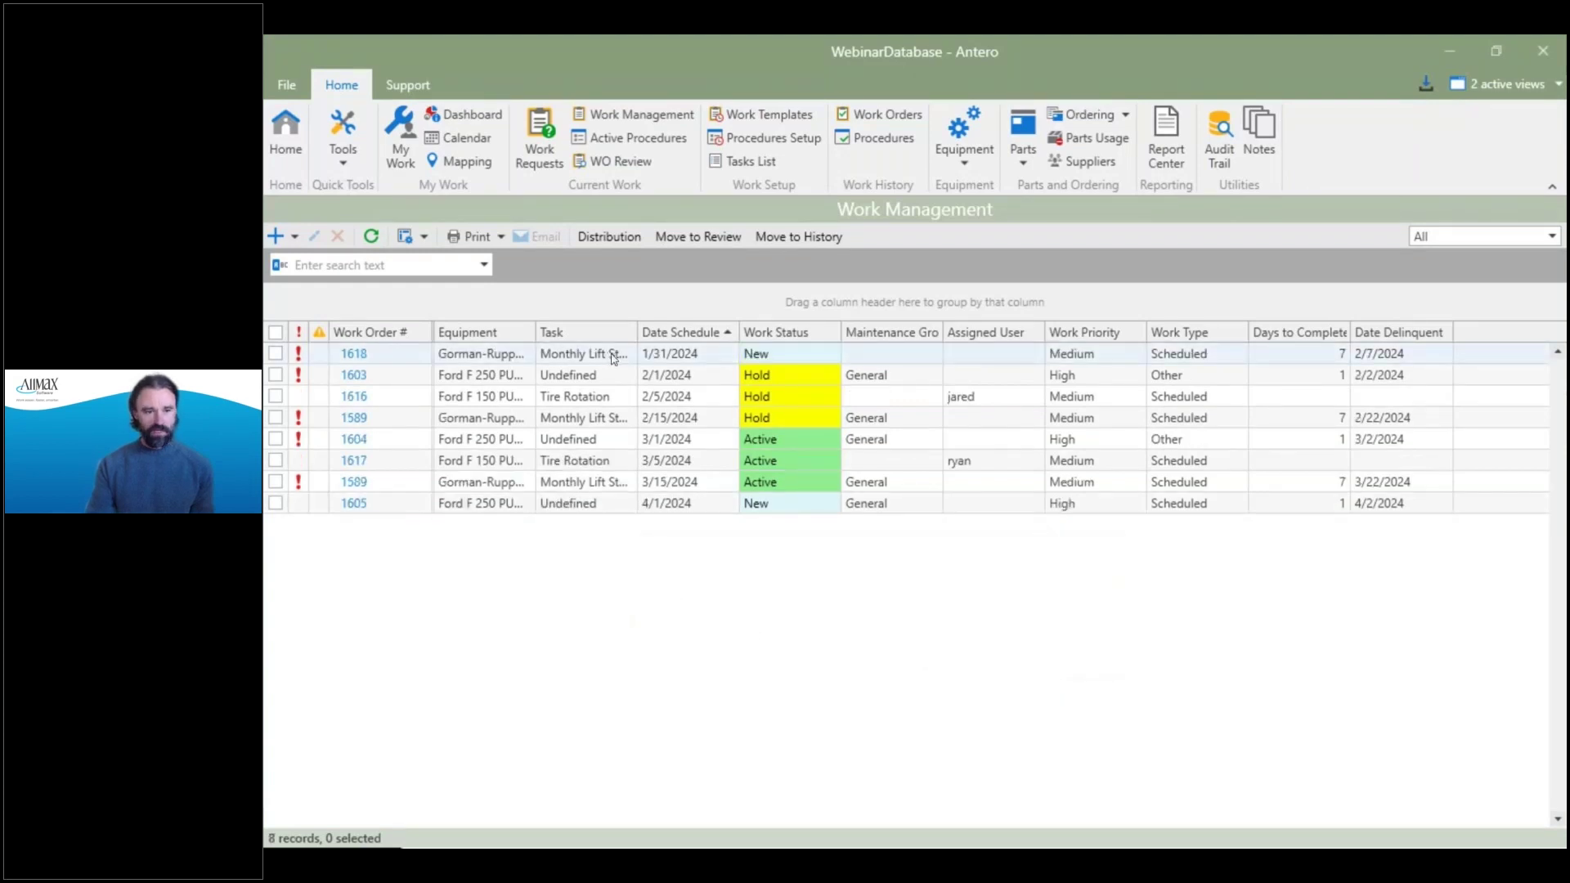
Set the Monthly Lift Station Inspection work order scheduled for 1/31/2024 to status Active and maintenance group General.
left_click(702, 356)
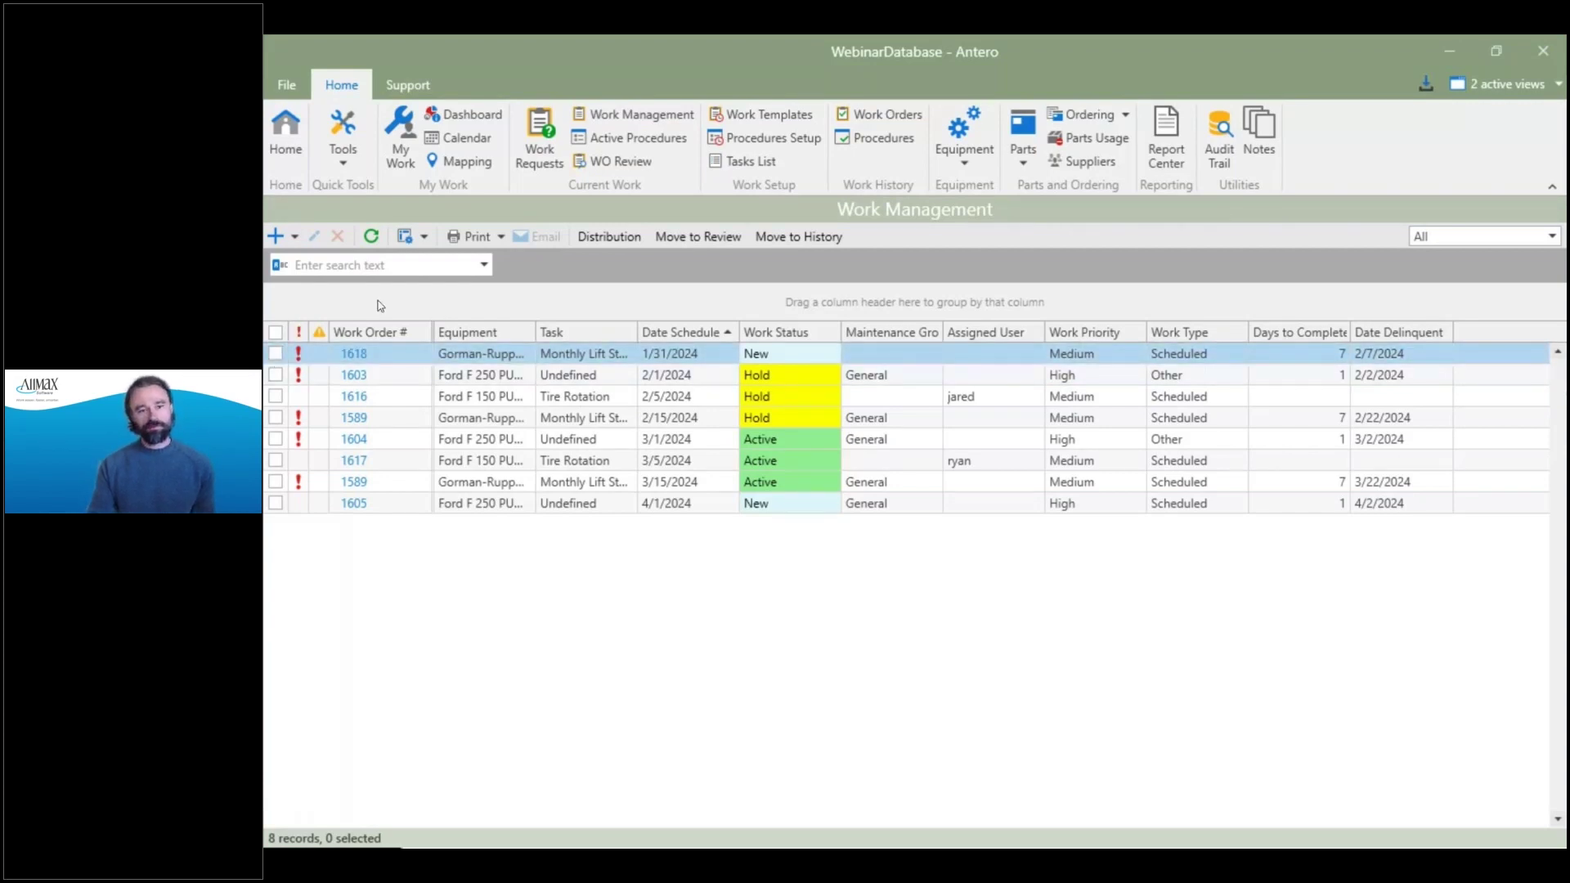
left_click(352, 360)
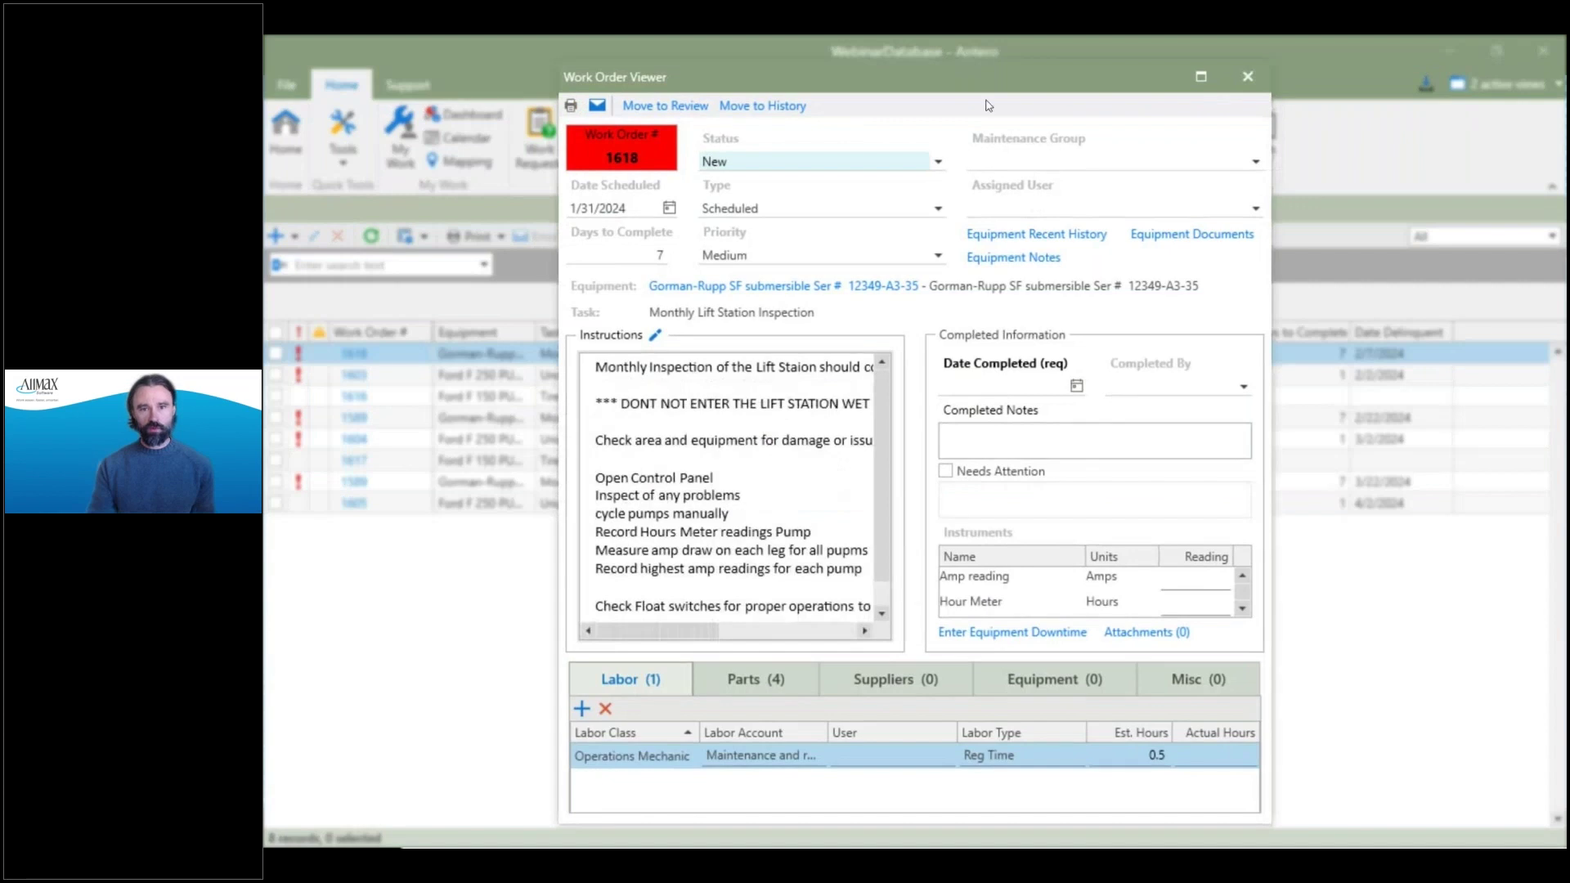
left_click_drag(882, 75, 887, 64)
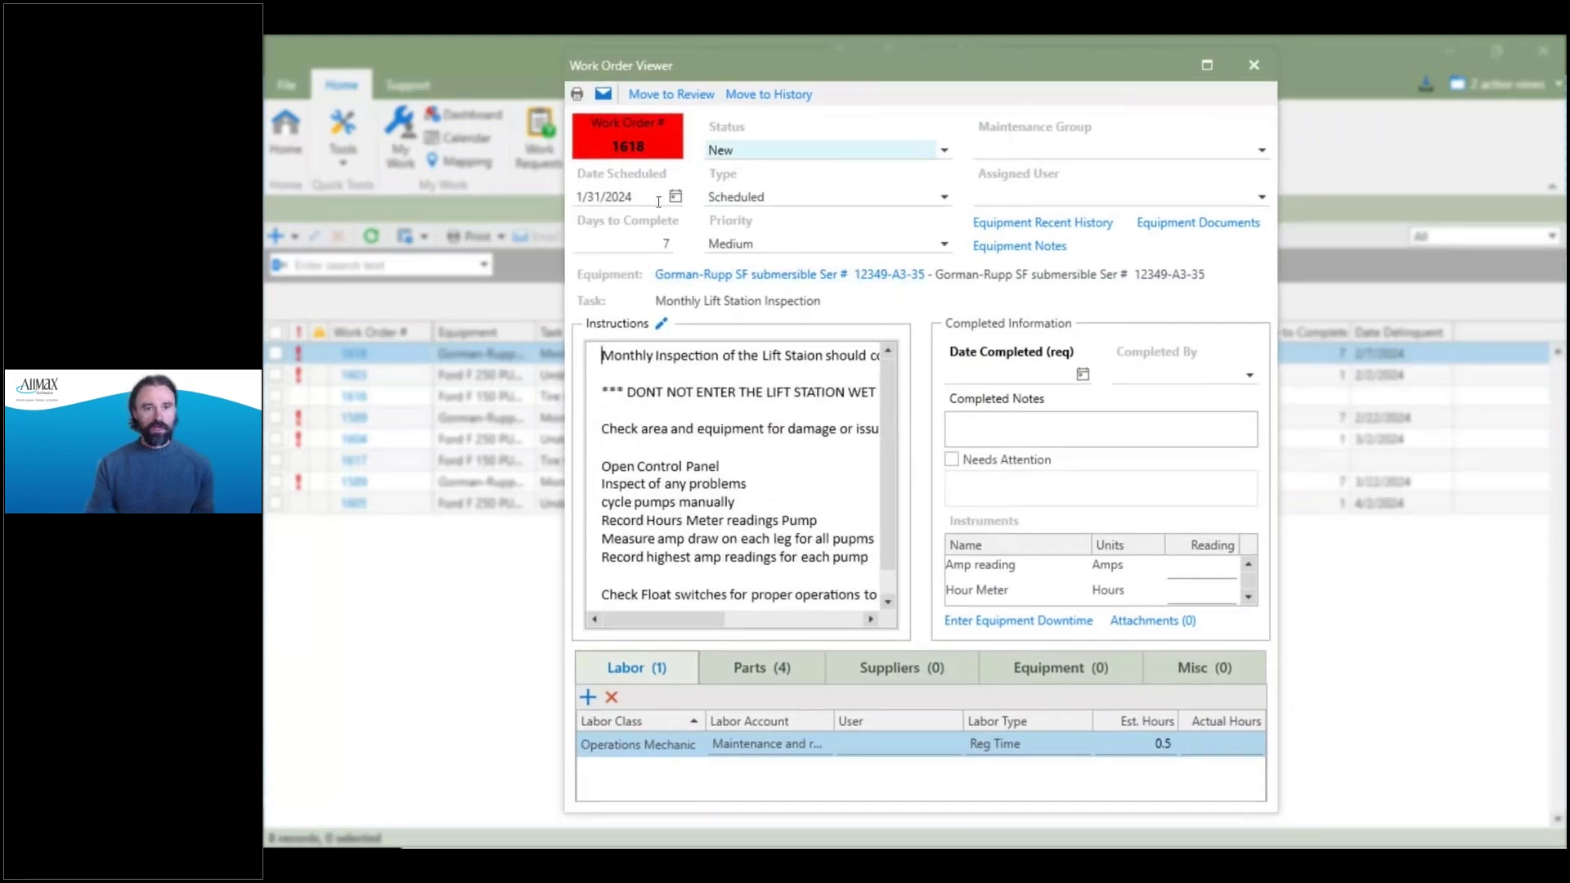
left_click(944, 152)
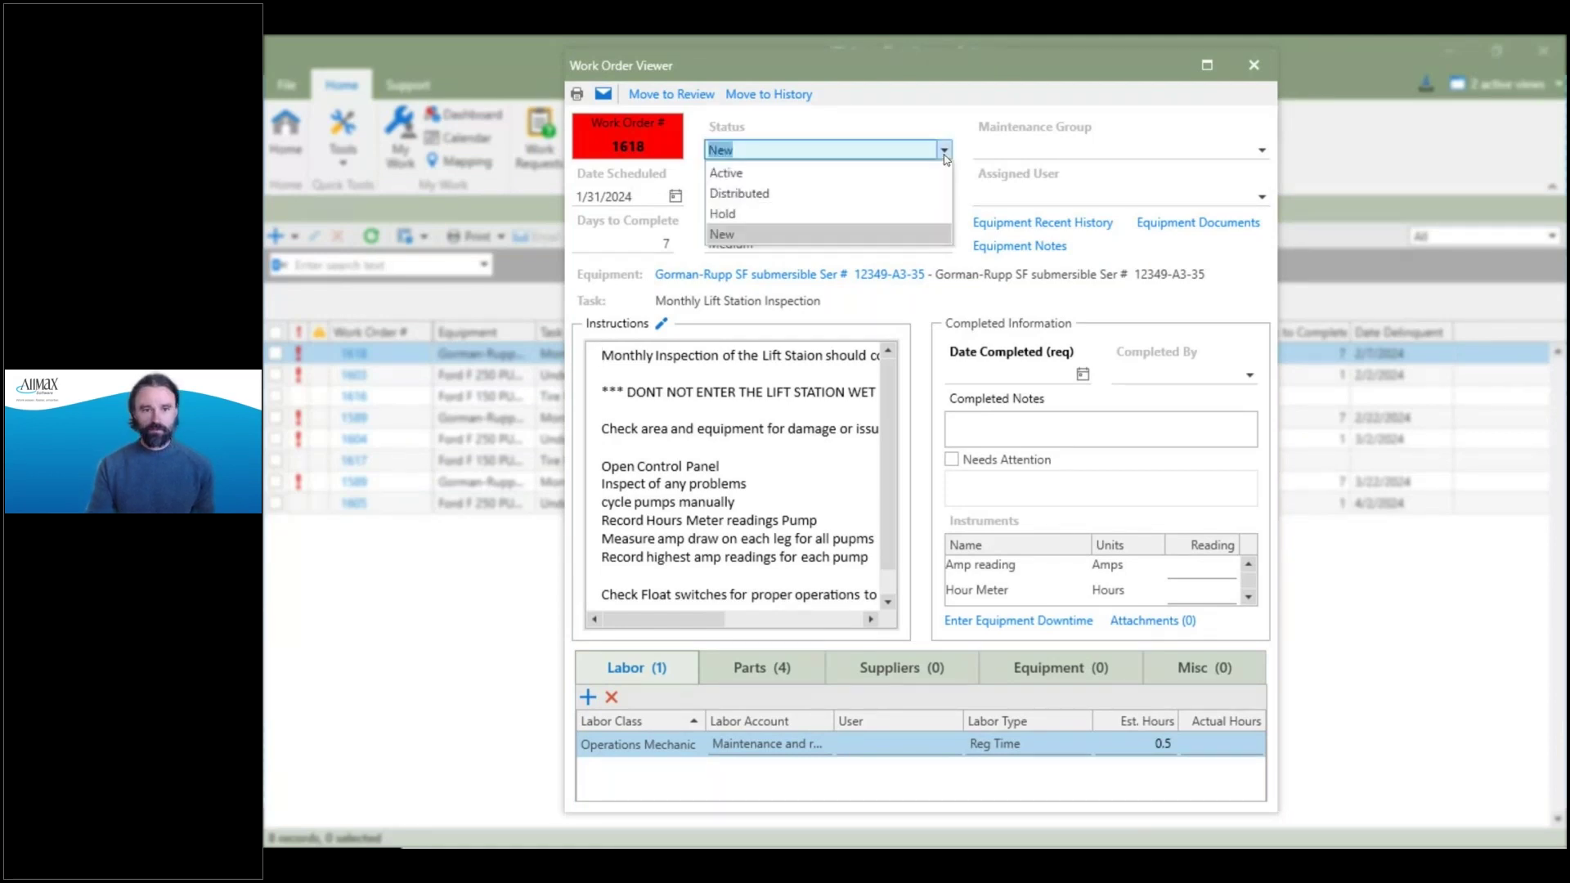
left_click(814, 172)
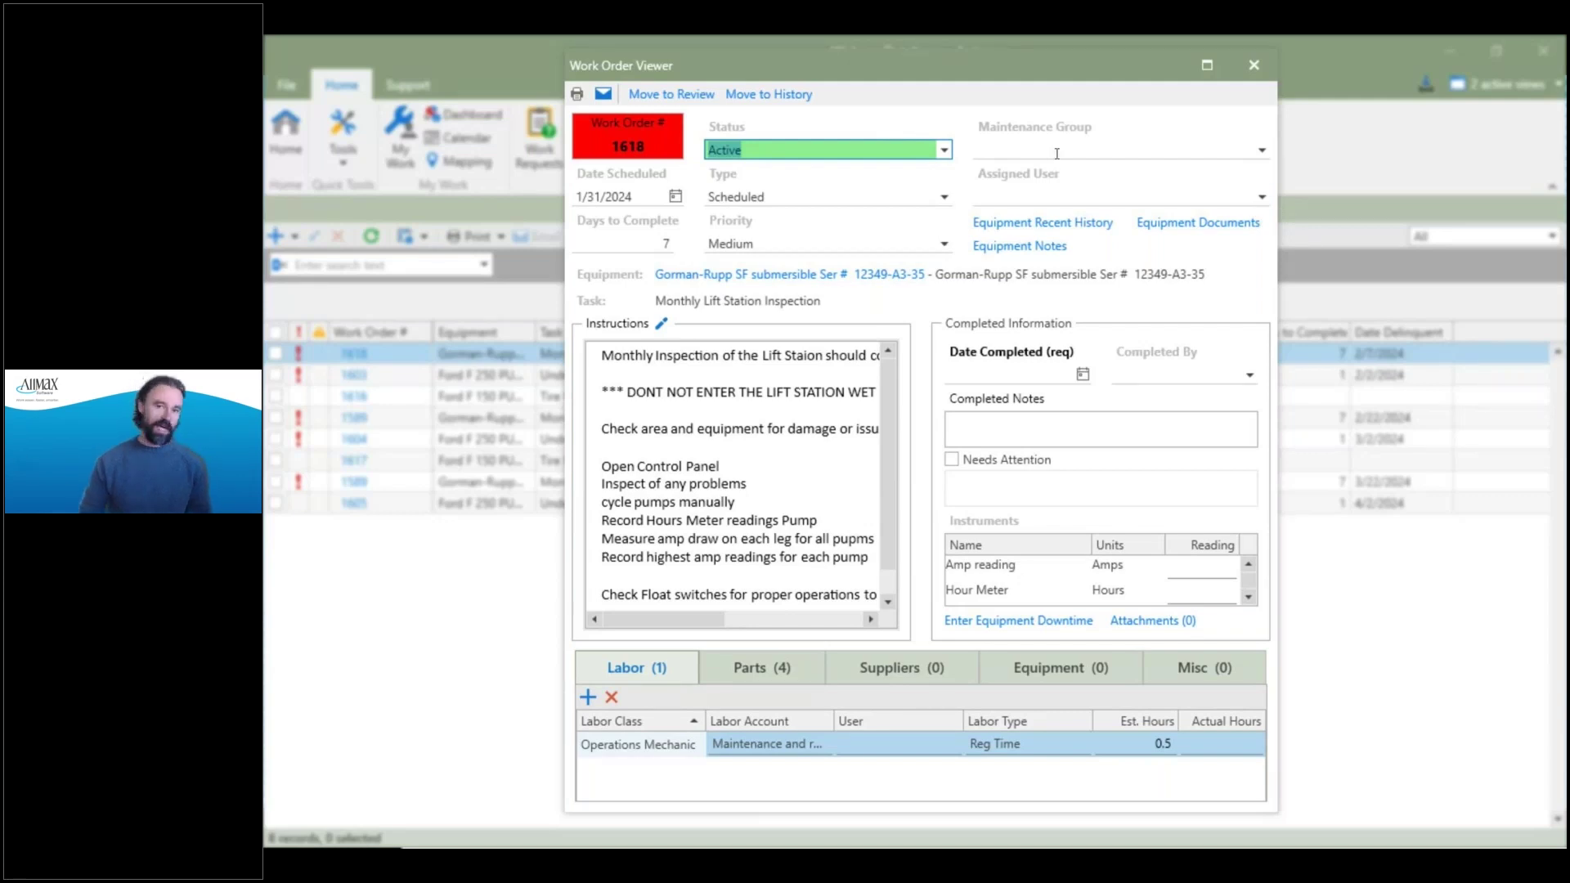
left_click(1261, 150)
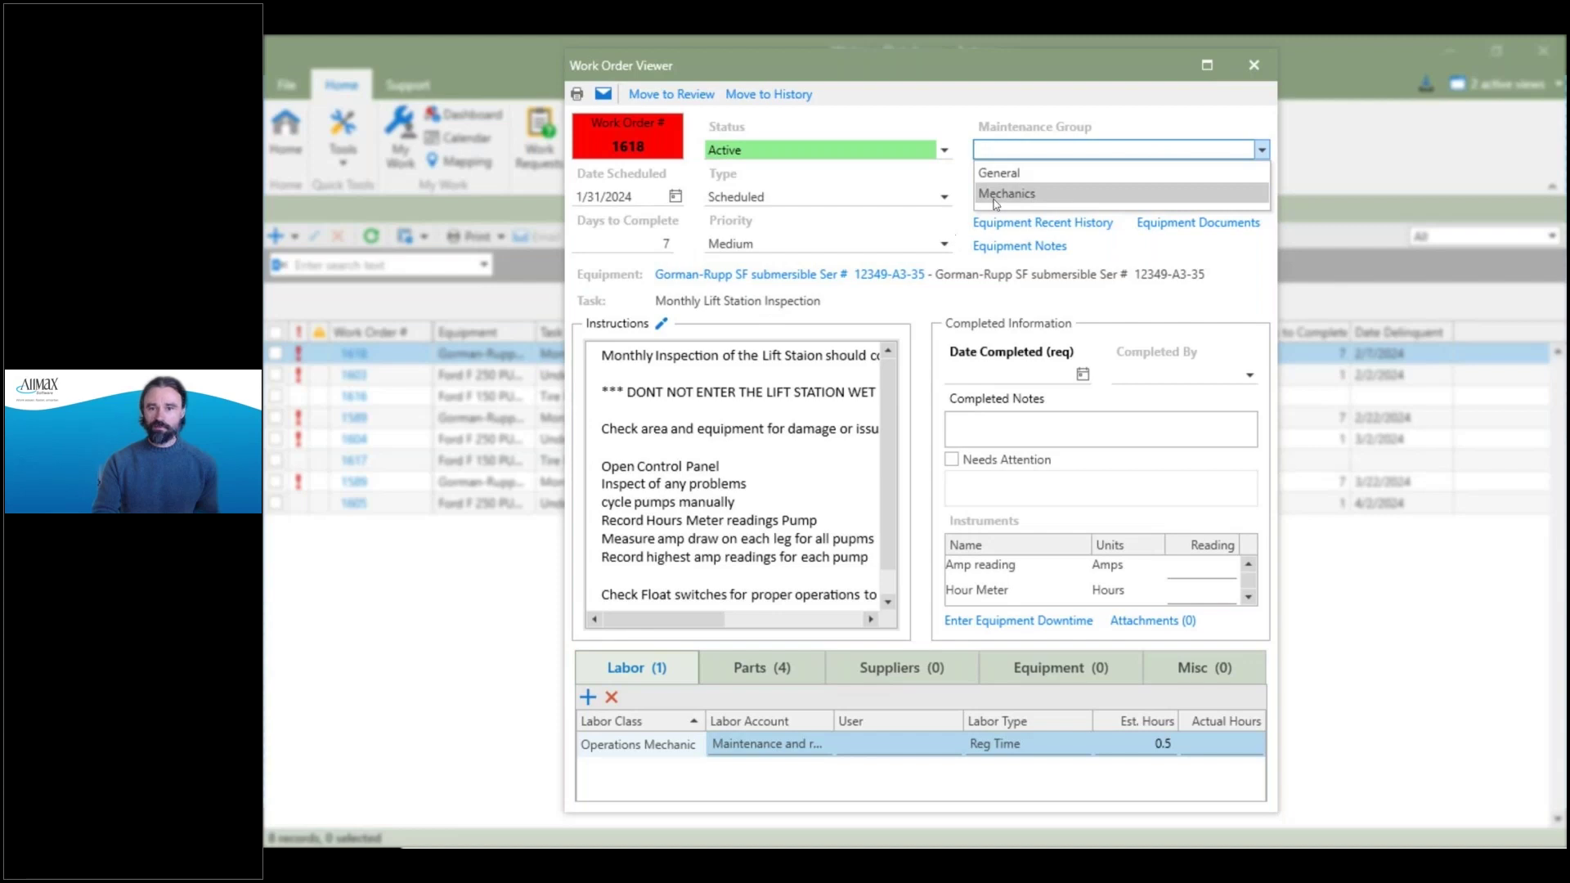
left_click(999, 174)
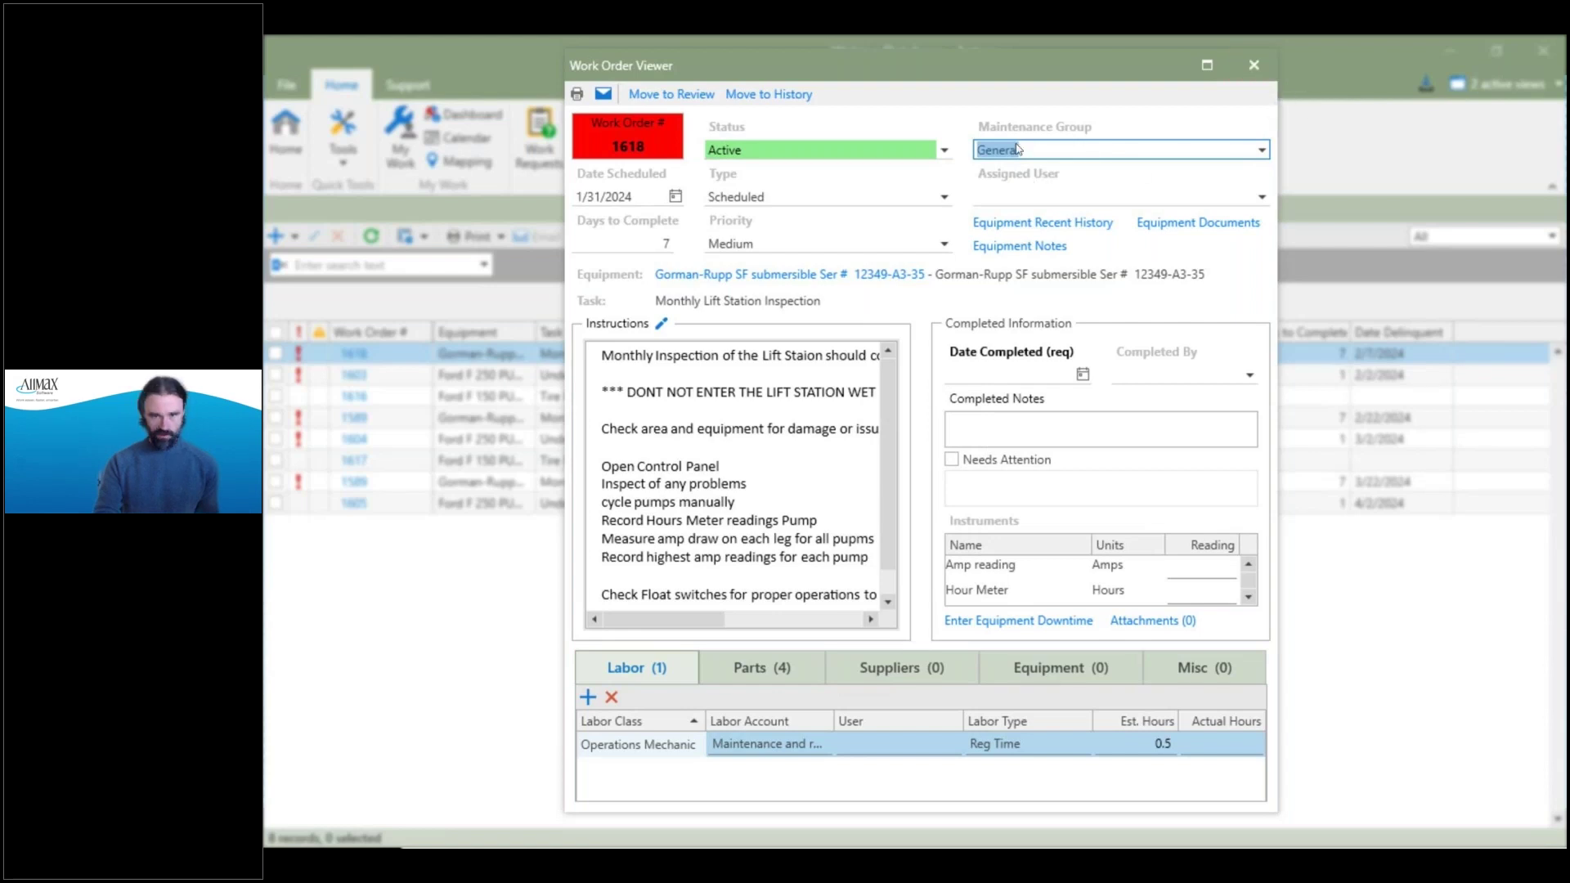
left_click(1255, 67)
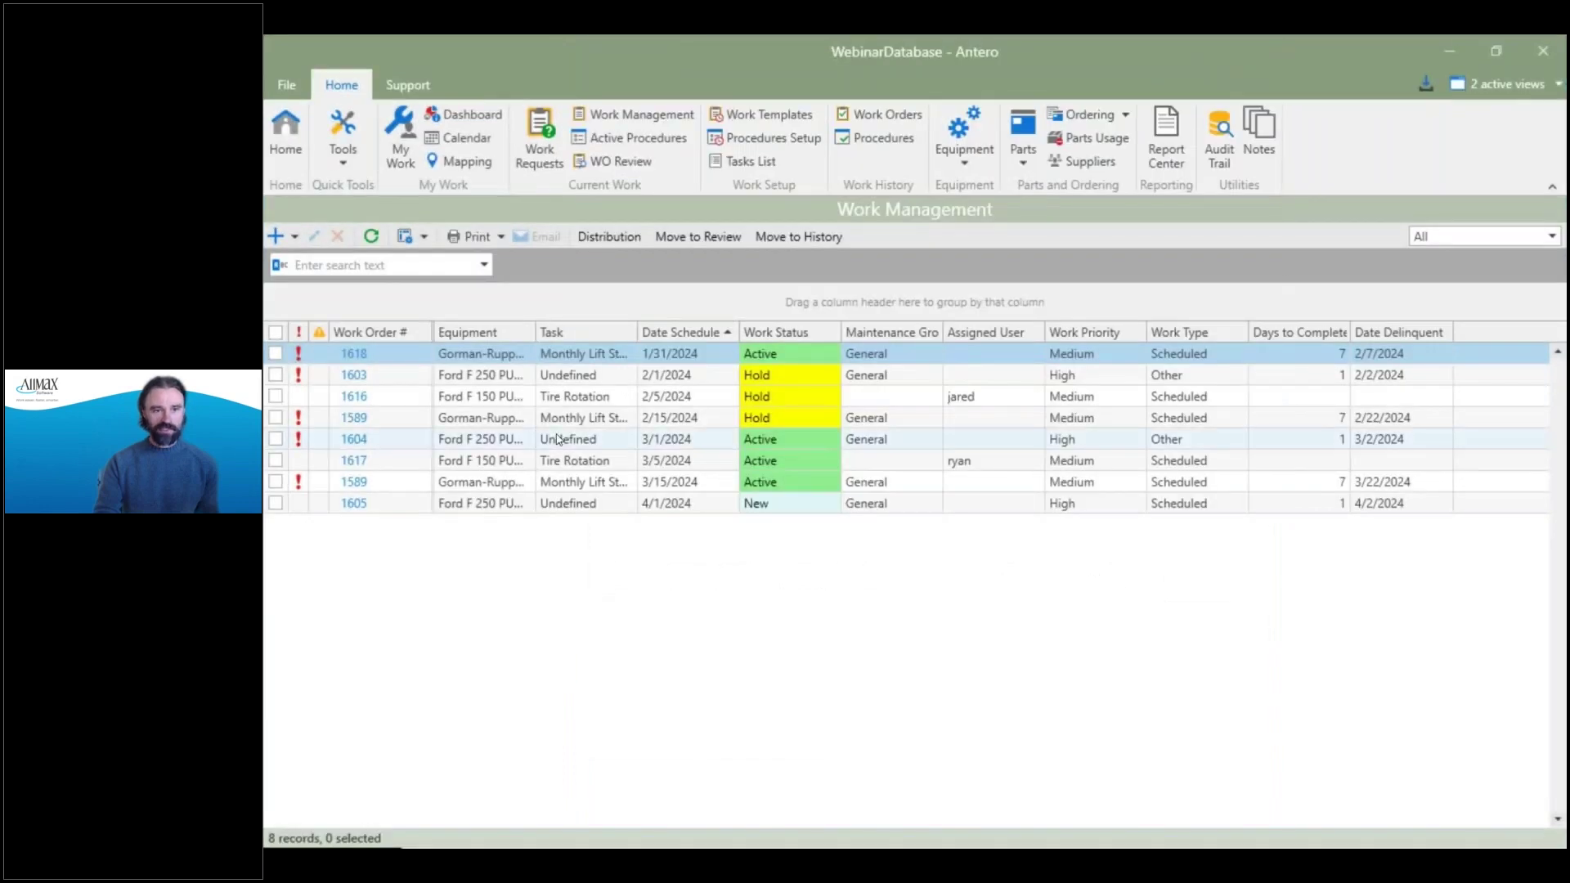
In My Work, view all work orders, switch back to My work without maintenance groups, and check the assigned user.
left_click(393, 166)
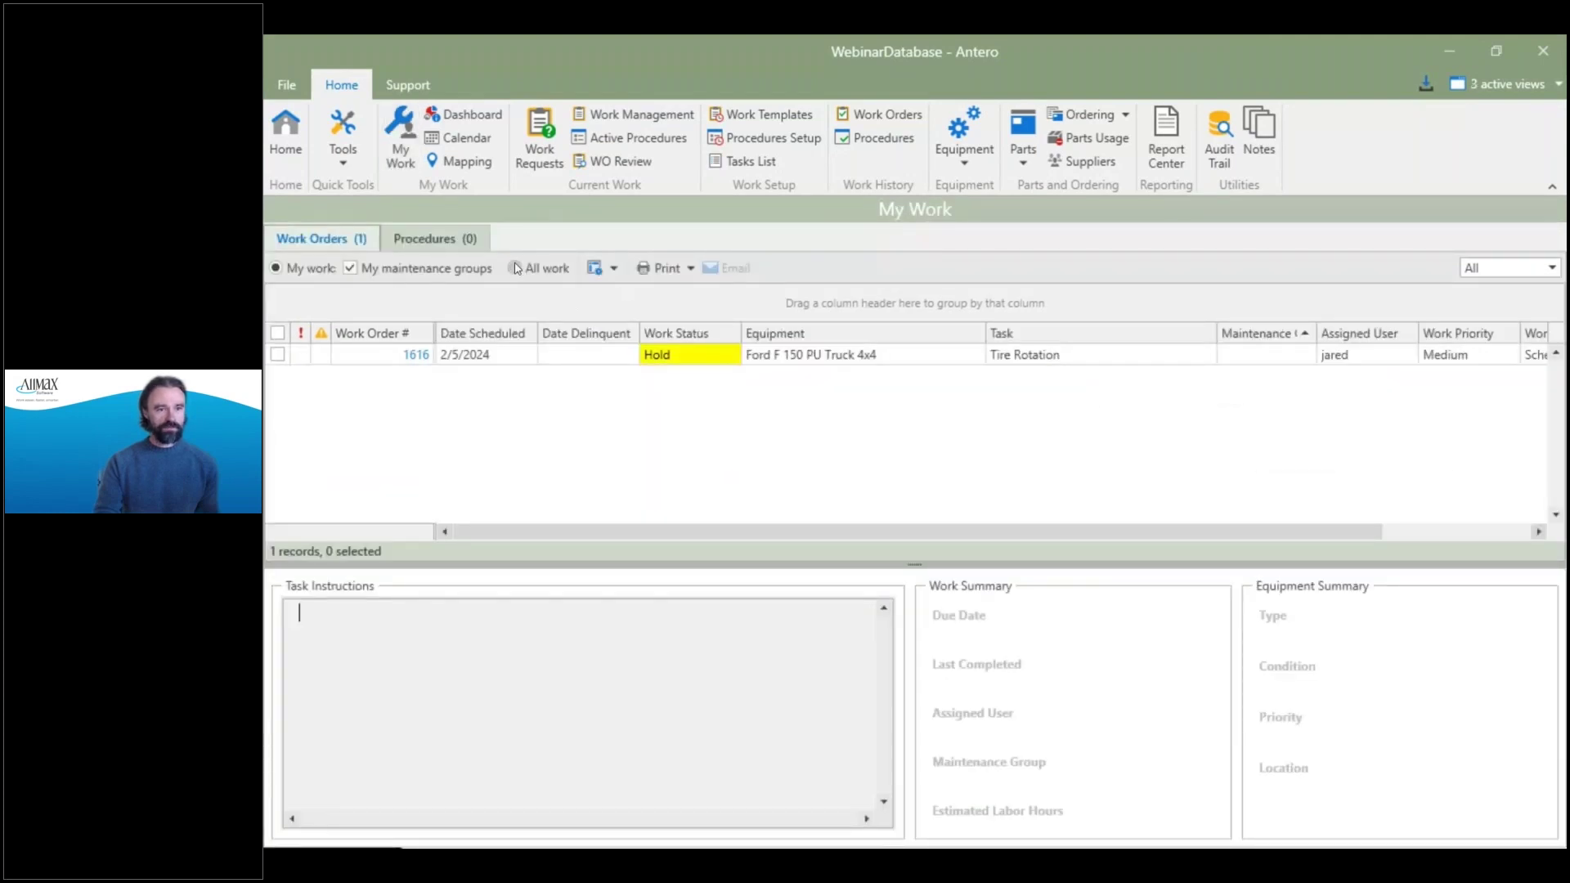
left_click(516, 268)
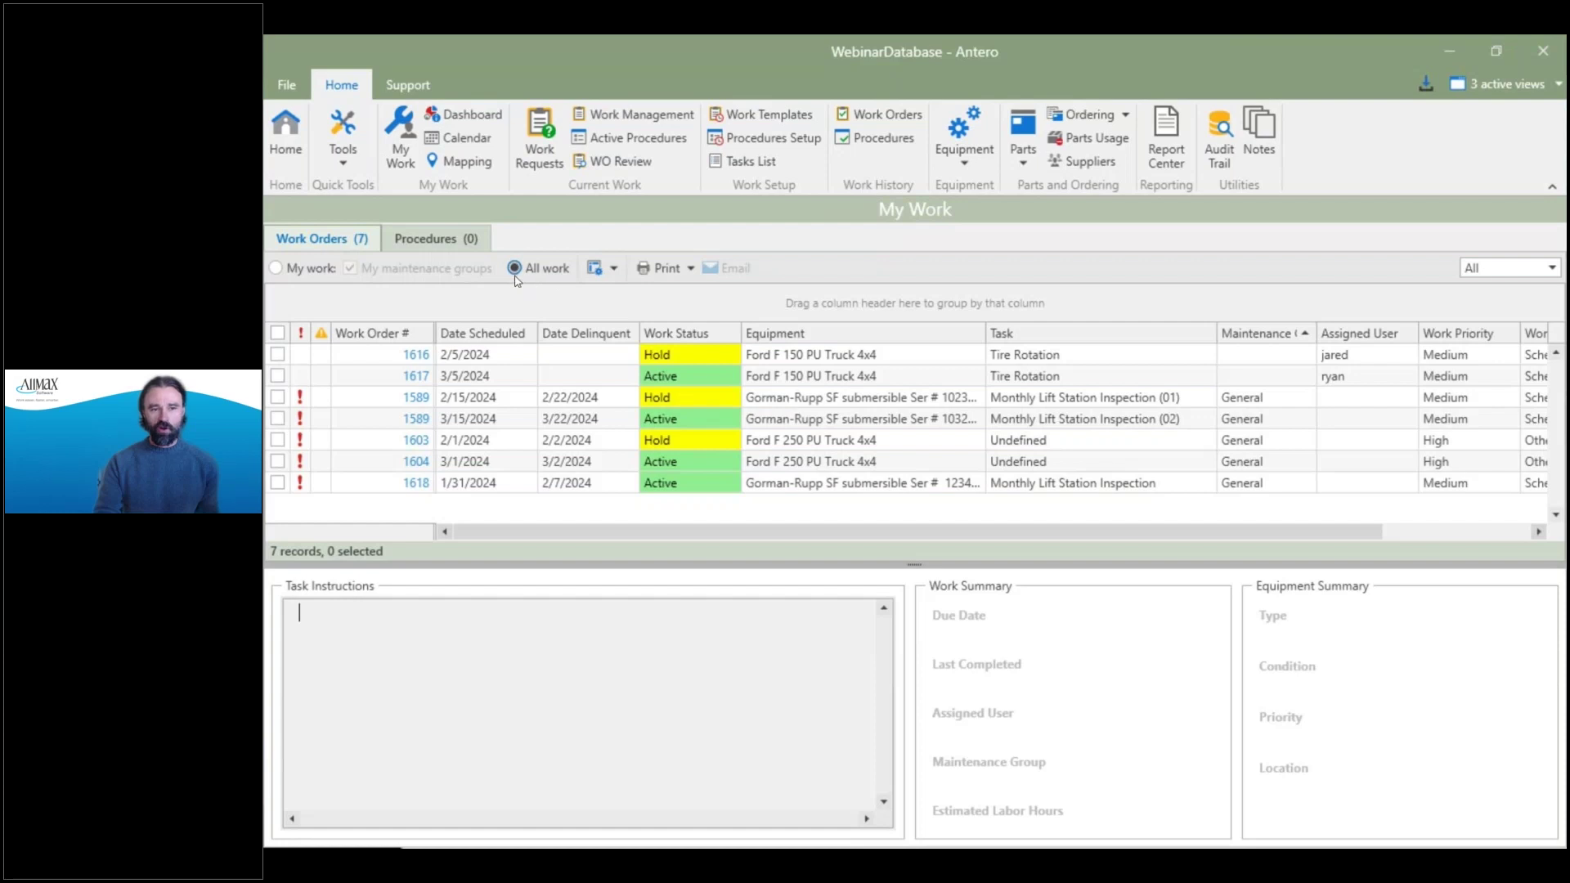
left_click(275, 268)
left_click(351, 268)
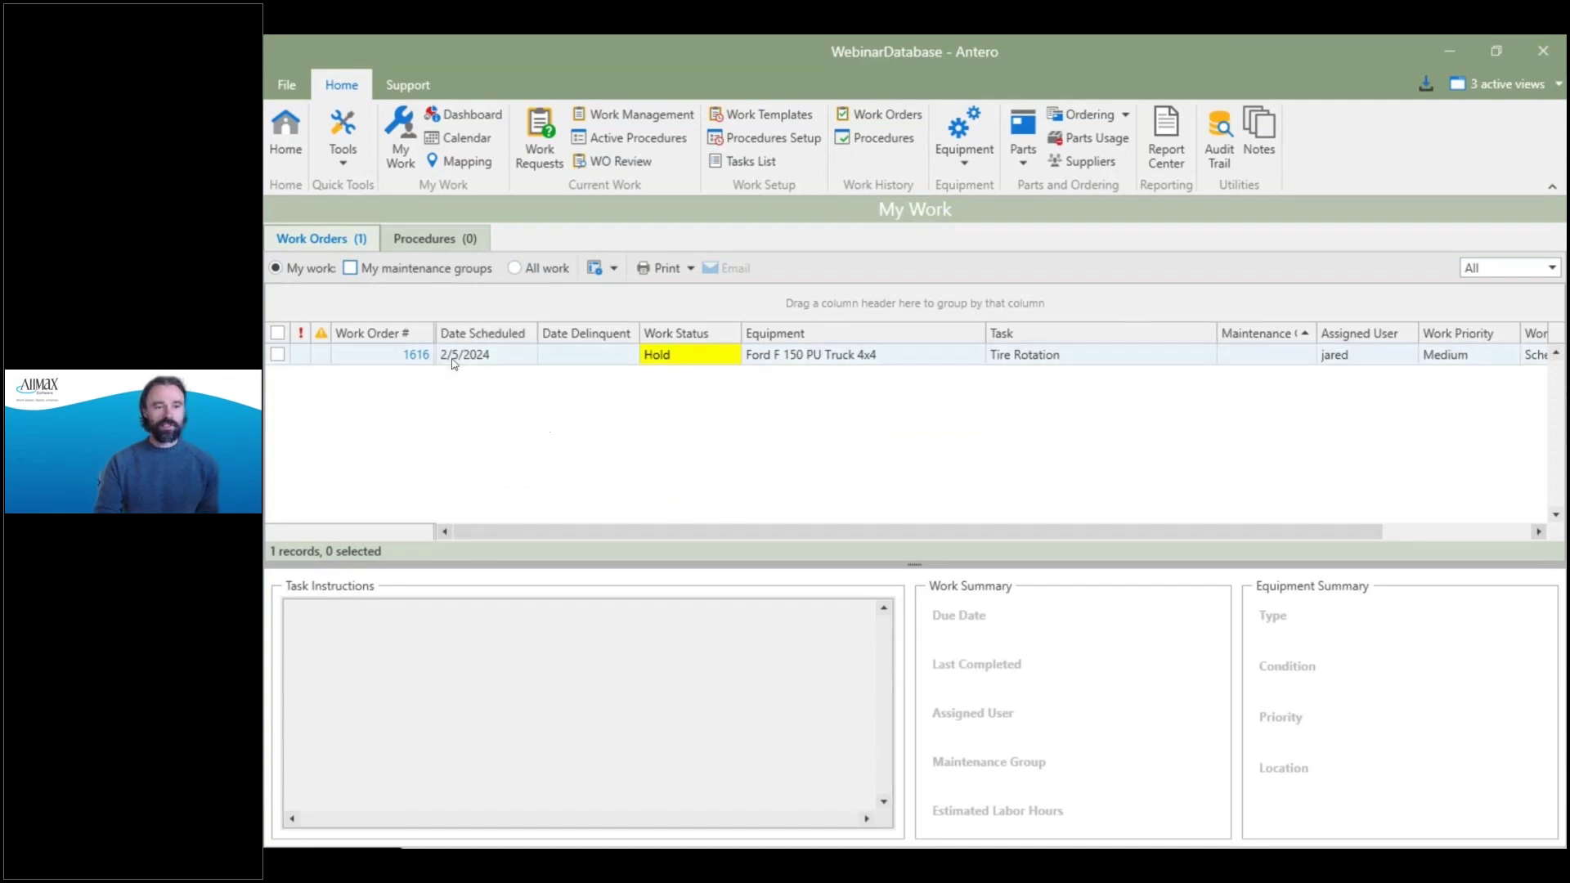
left_click_drag(603, 540, 718, 539)
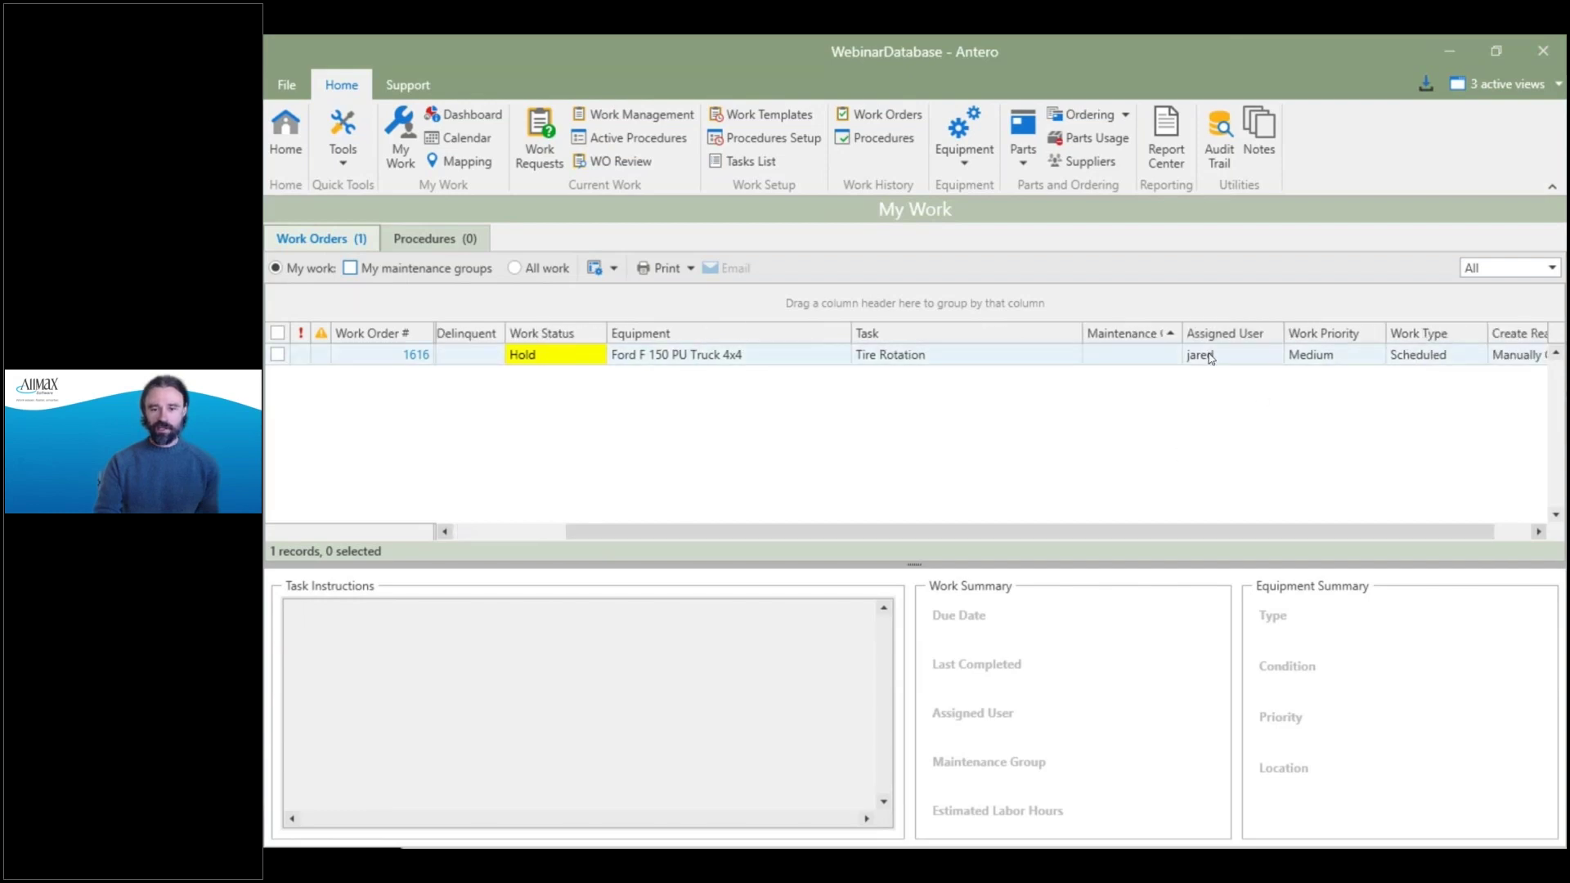
left_click_drag(1156, 542, 1046, 541)
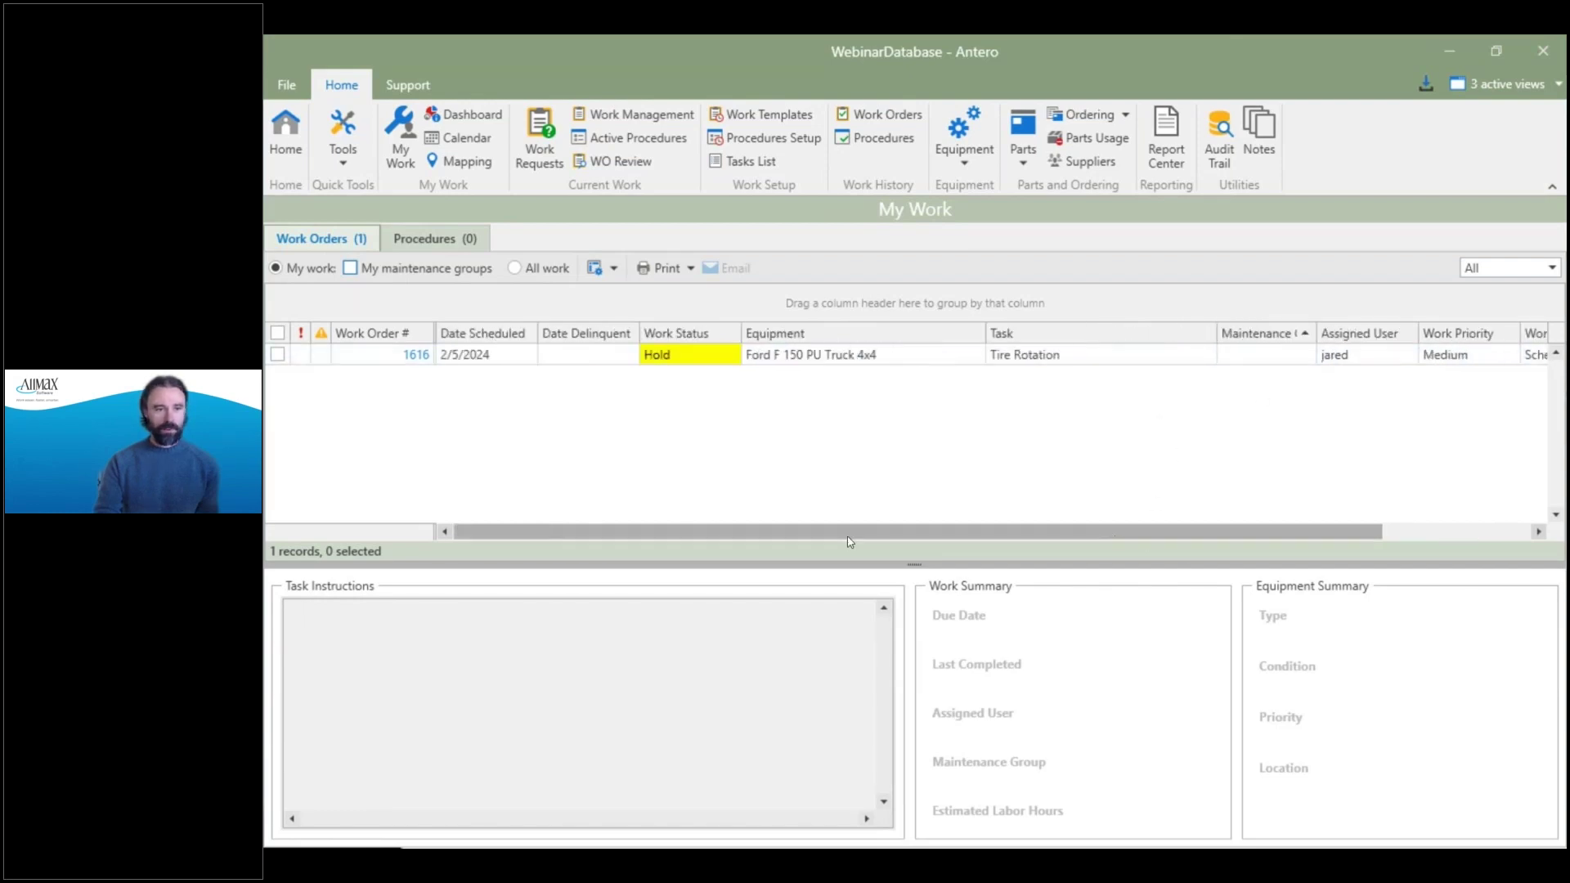
View all work in My Work and compare it with the Work Management list, checking the work order scheduled for 4/1/2024.
left_click(350, 268)
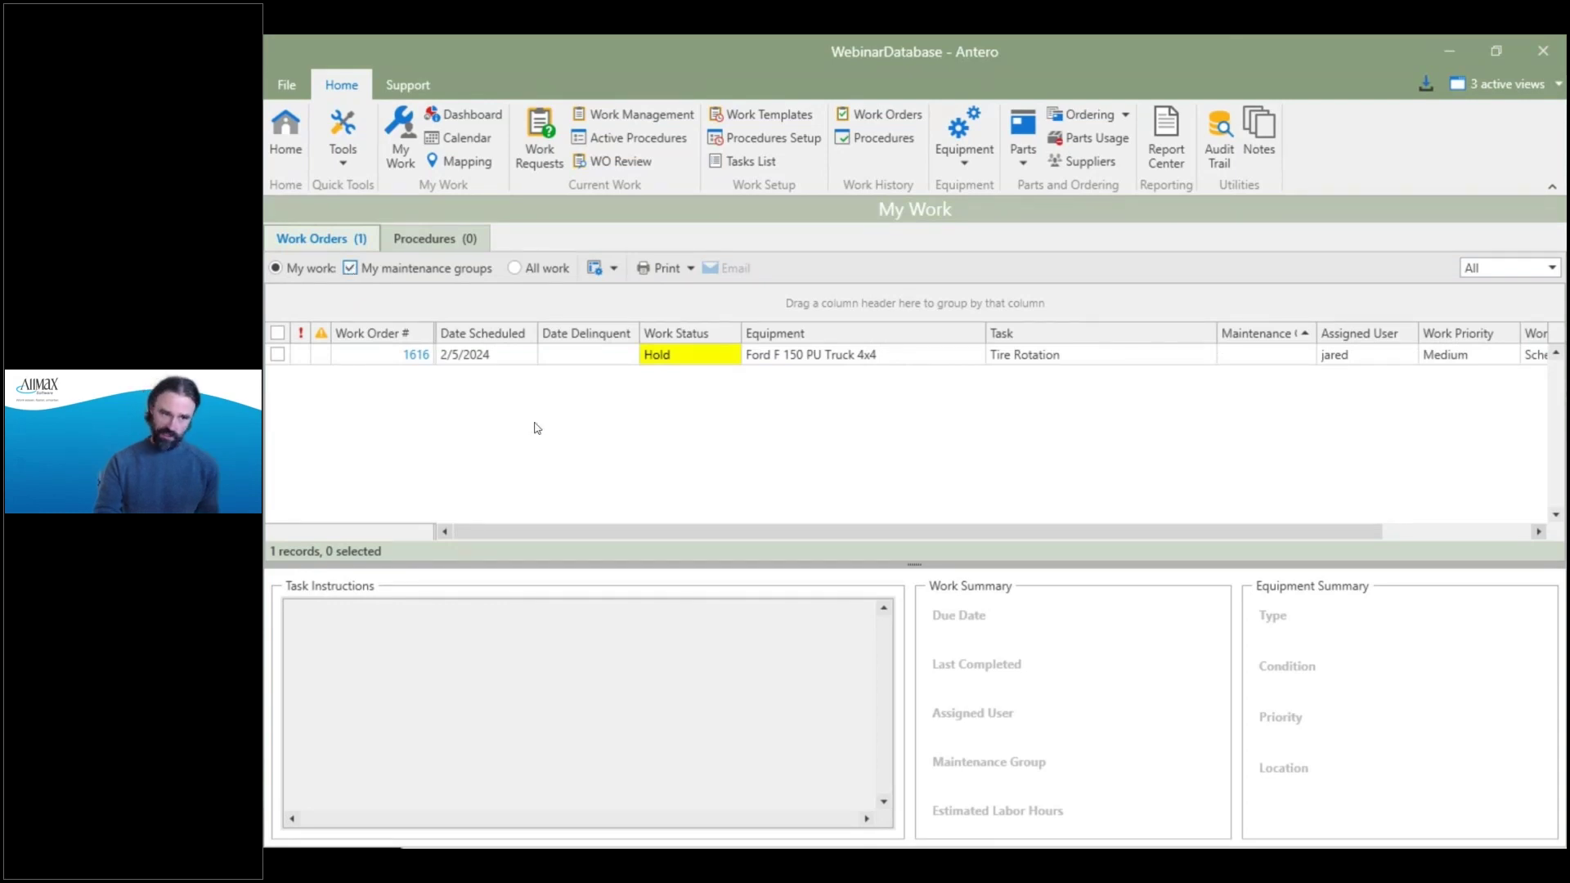
left_click(515, 269)
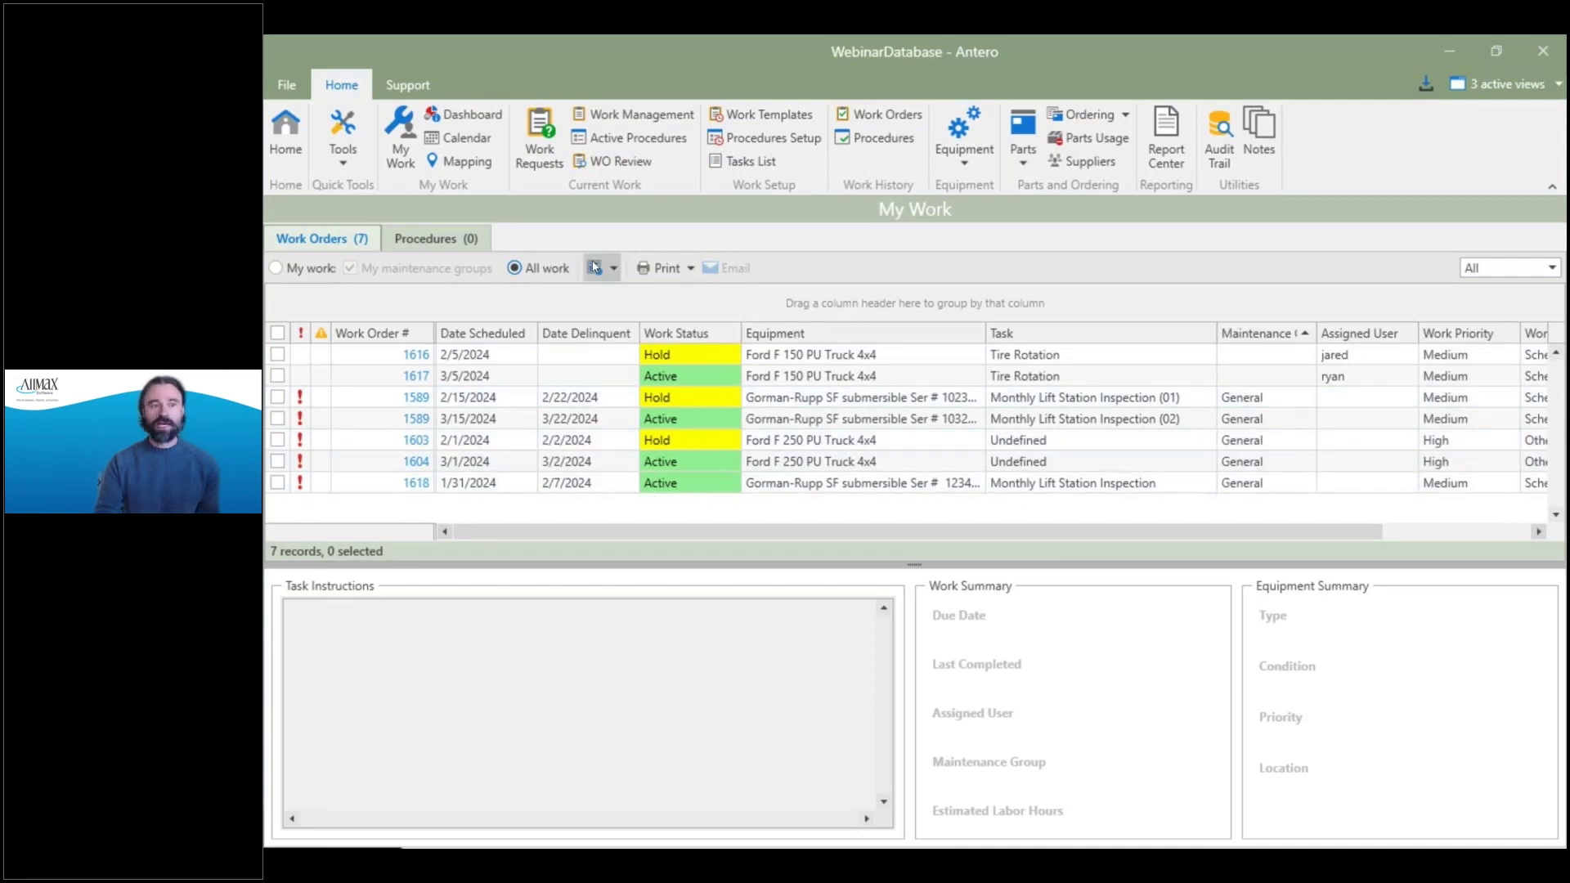
left_click(637, 136)
left_click(629, 117)
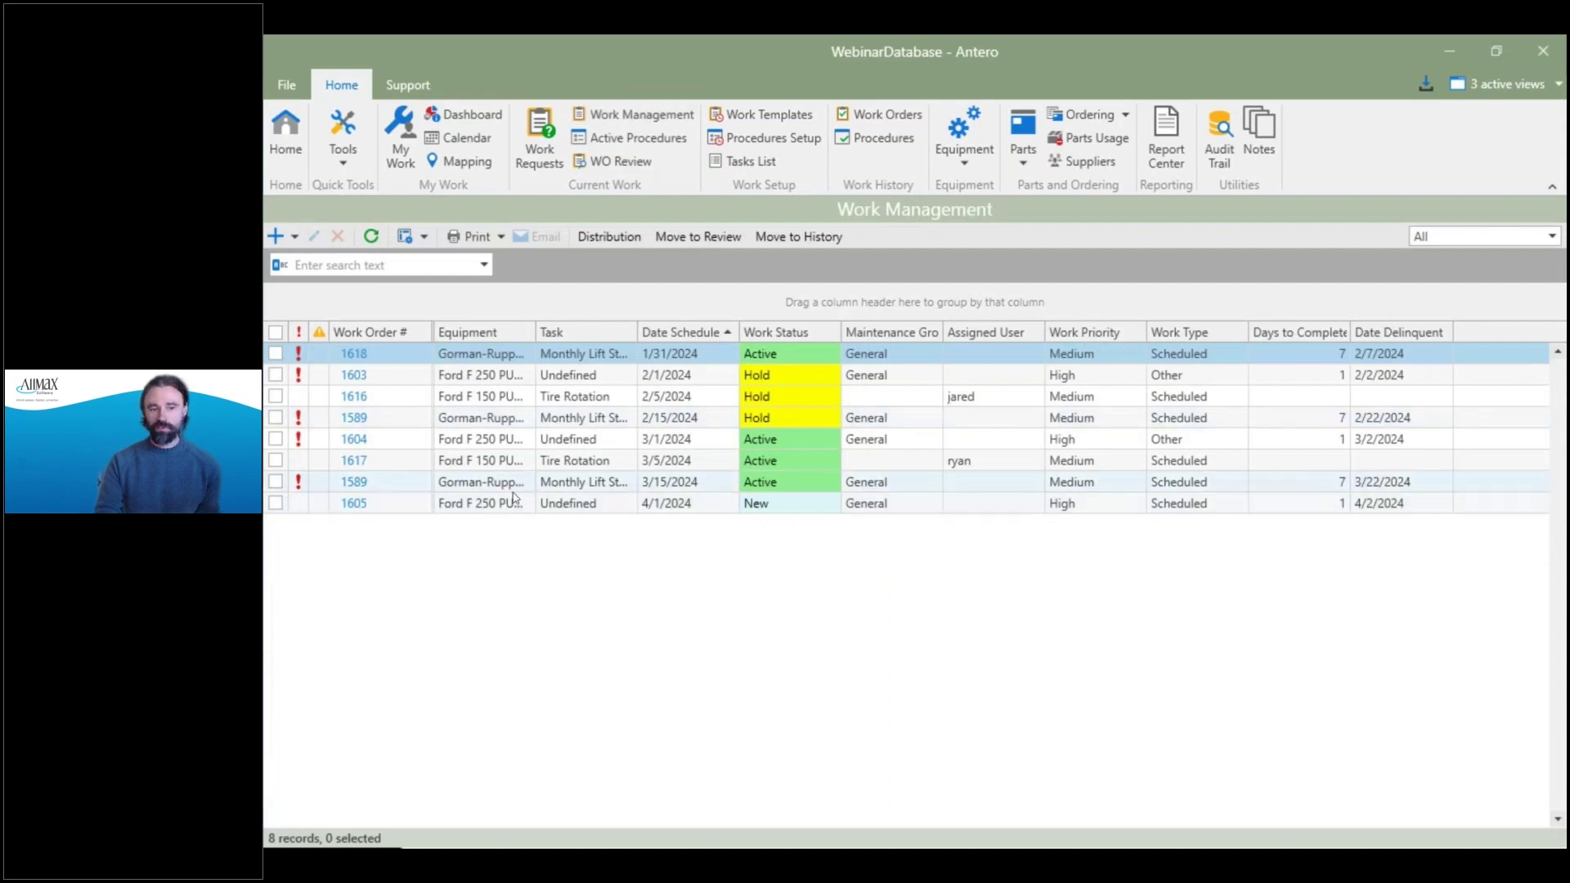
left_click(677, 508)
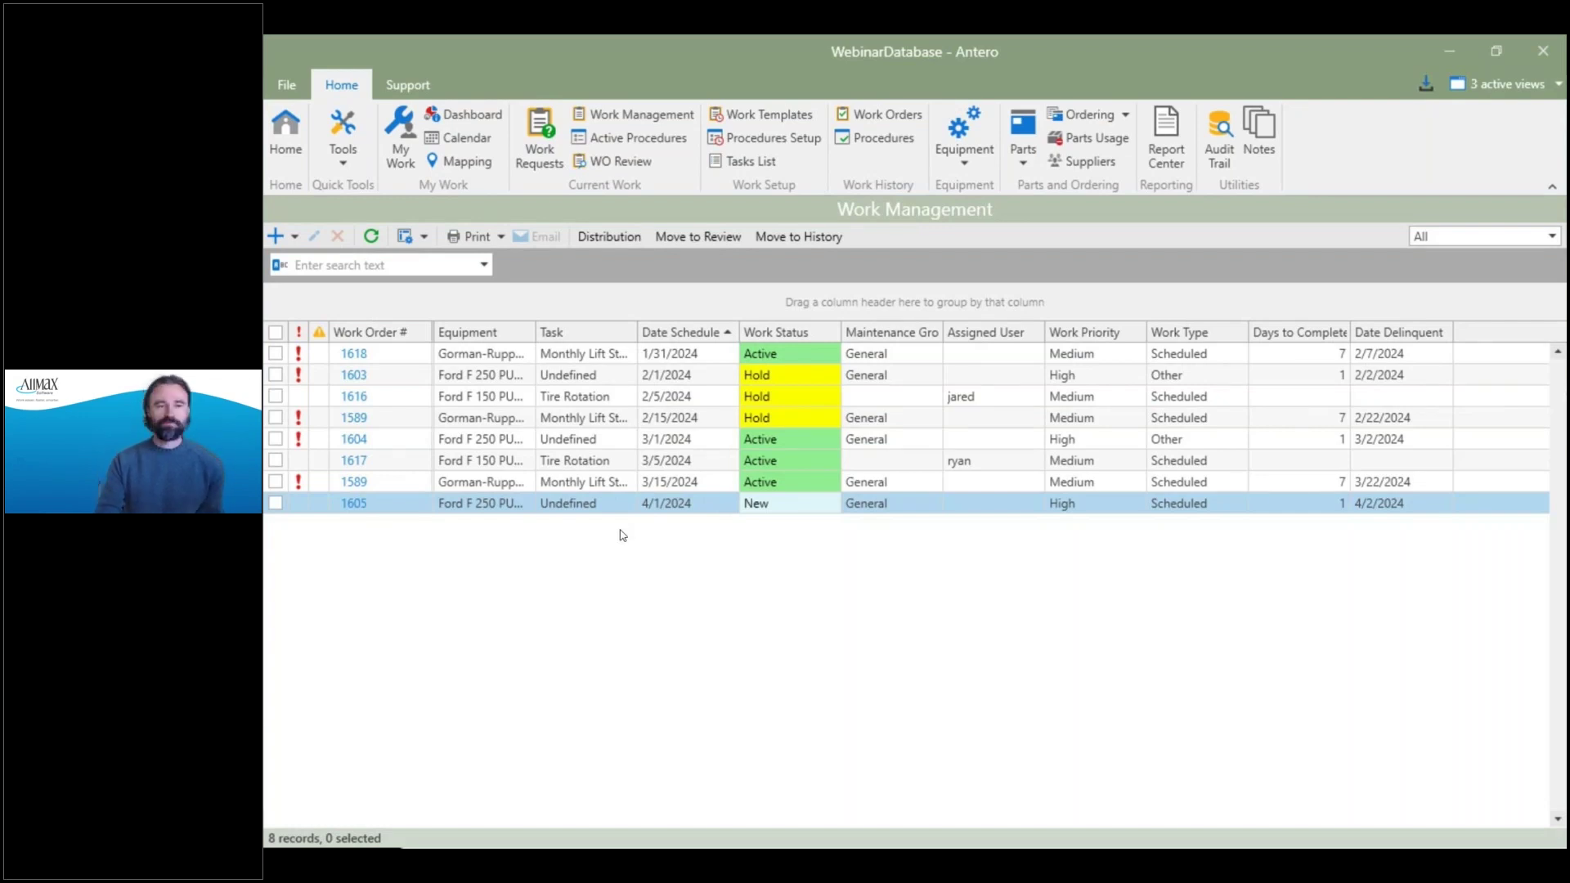
Add the second listed user to the General maintenance group, save the assignment, and return to Work Management.
left_click(292, 94)
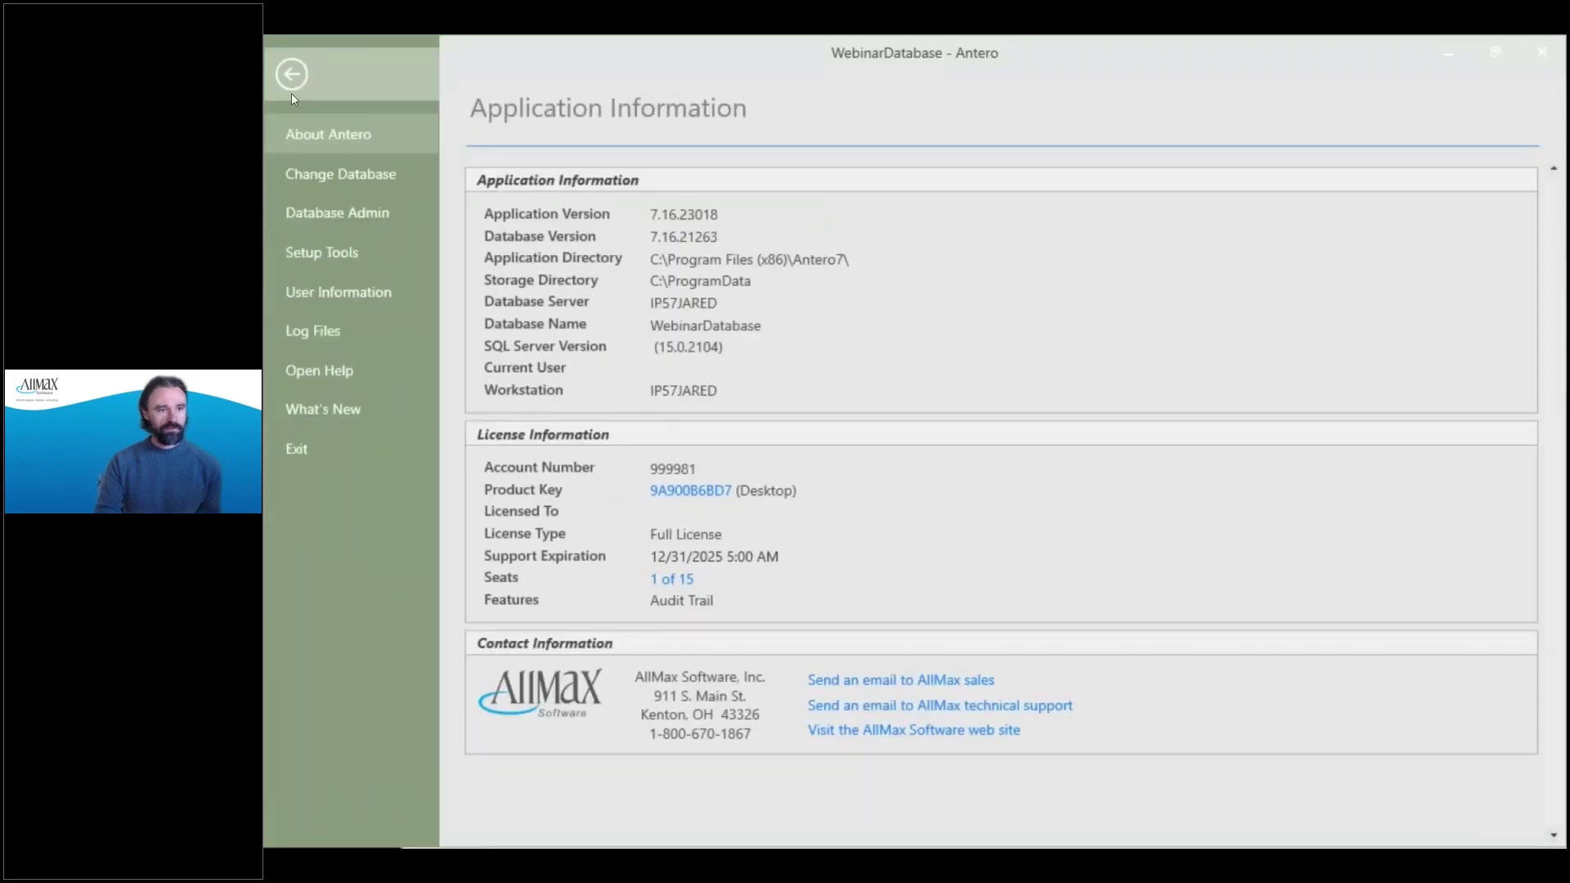
left_click(356, 260)
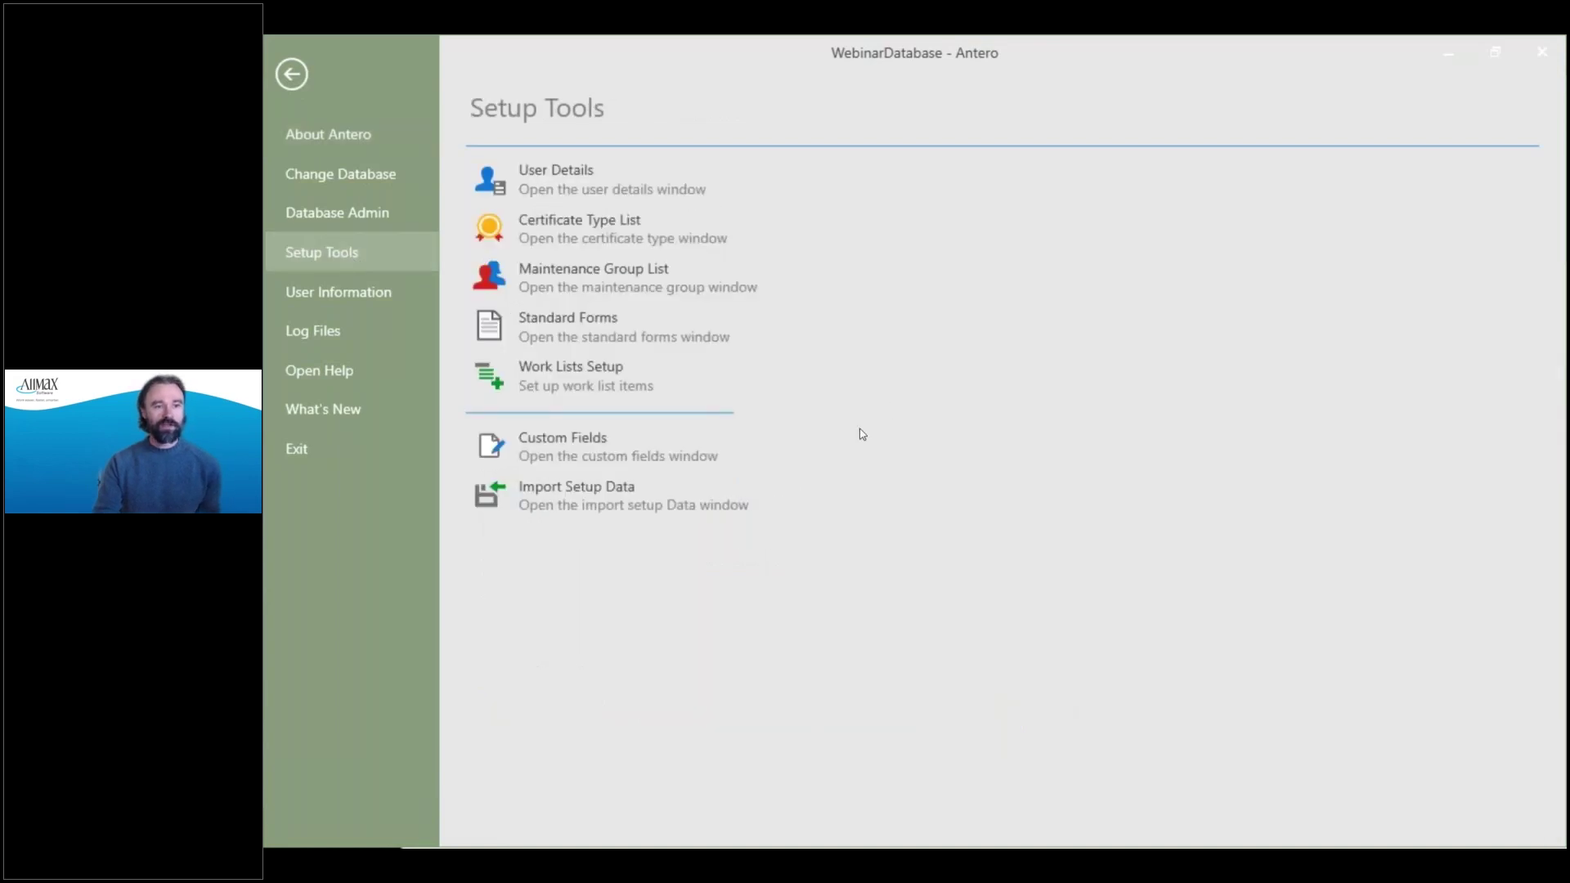
left_click(634, 279)
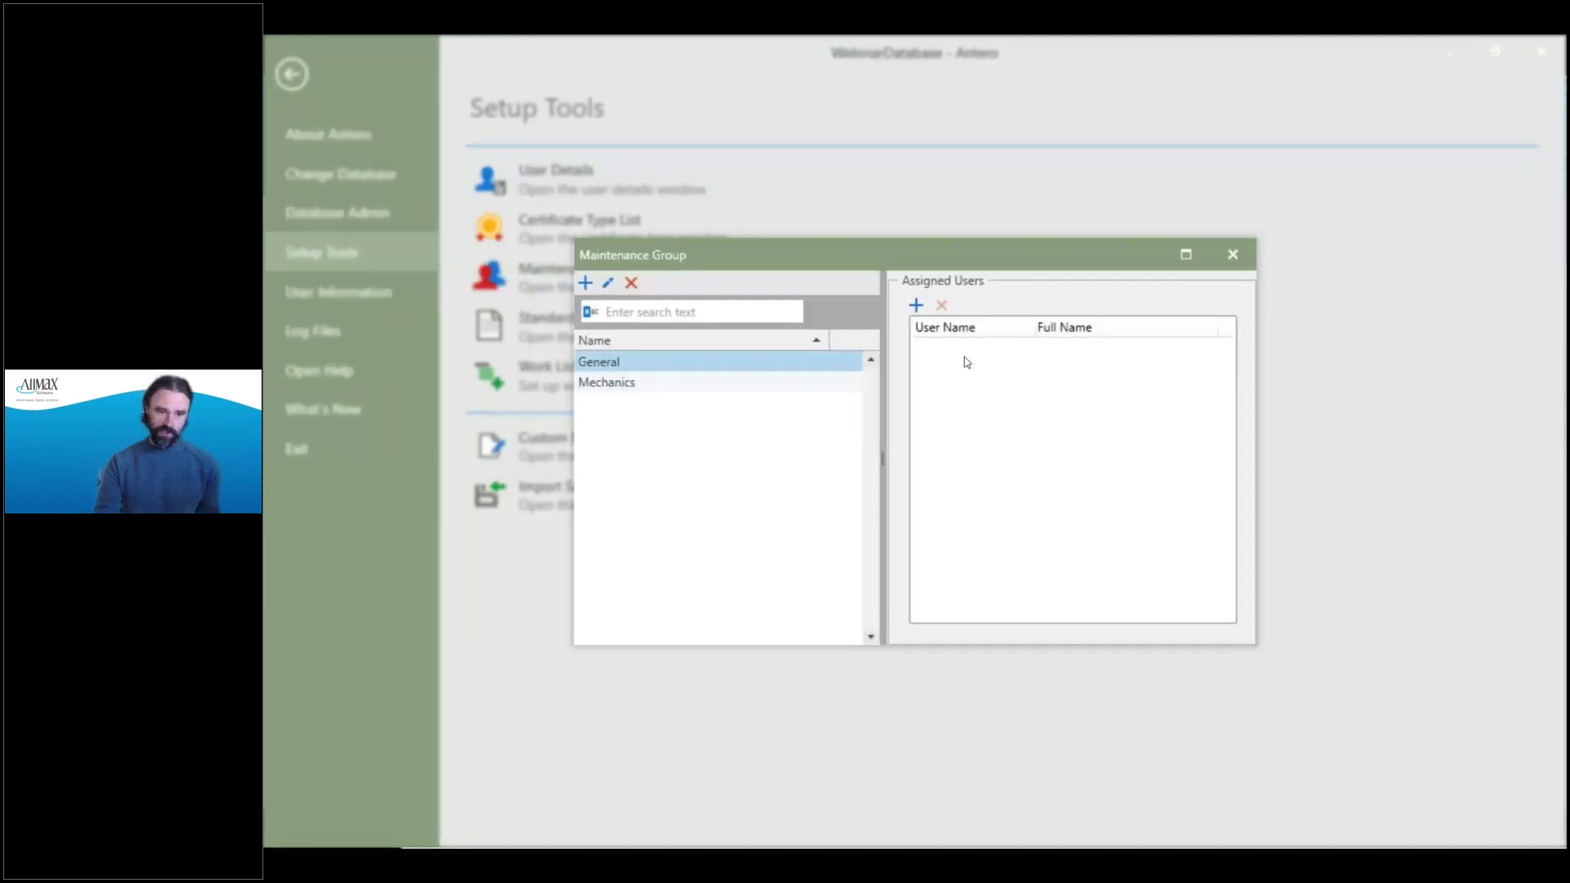
left_click(916, 305)
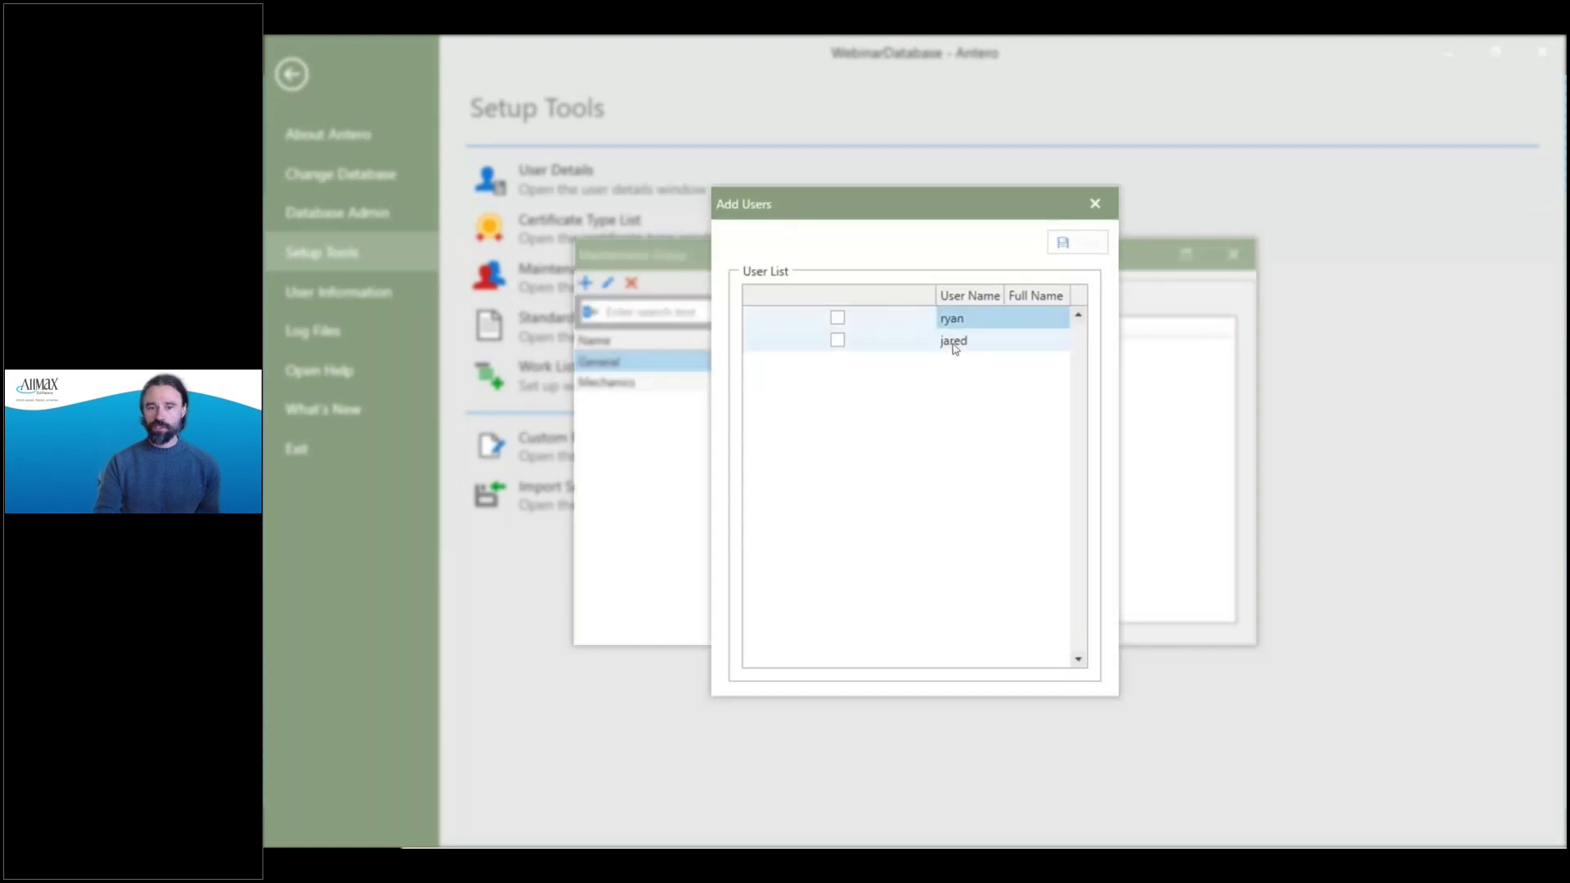
left_click(837, 340)
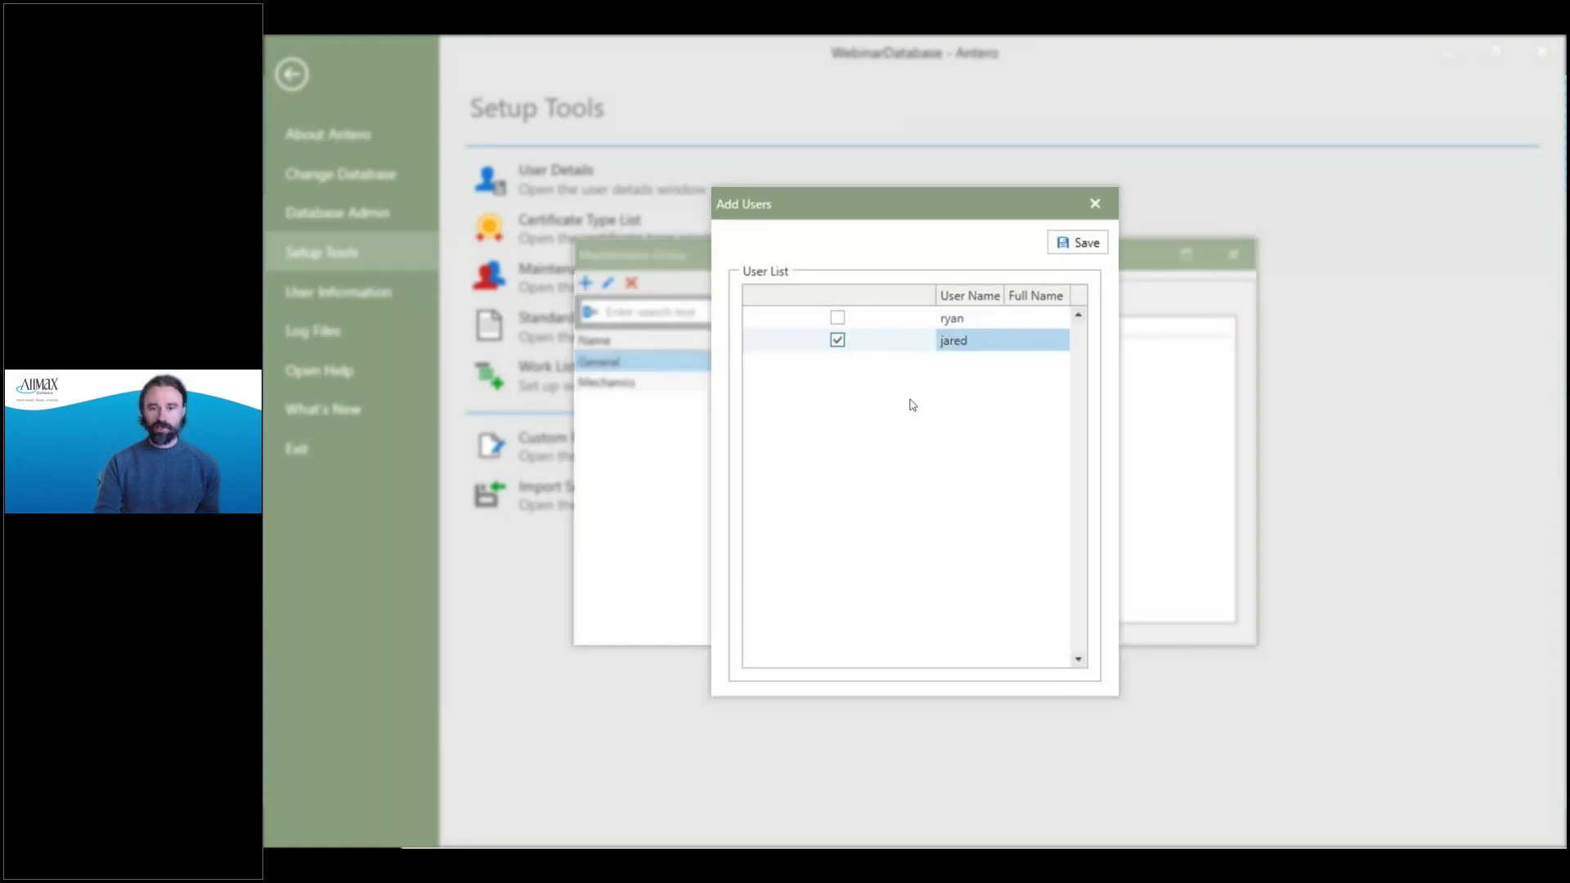
left_click(1060, 245)
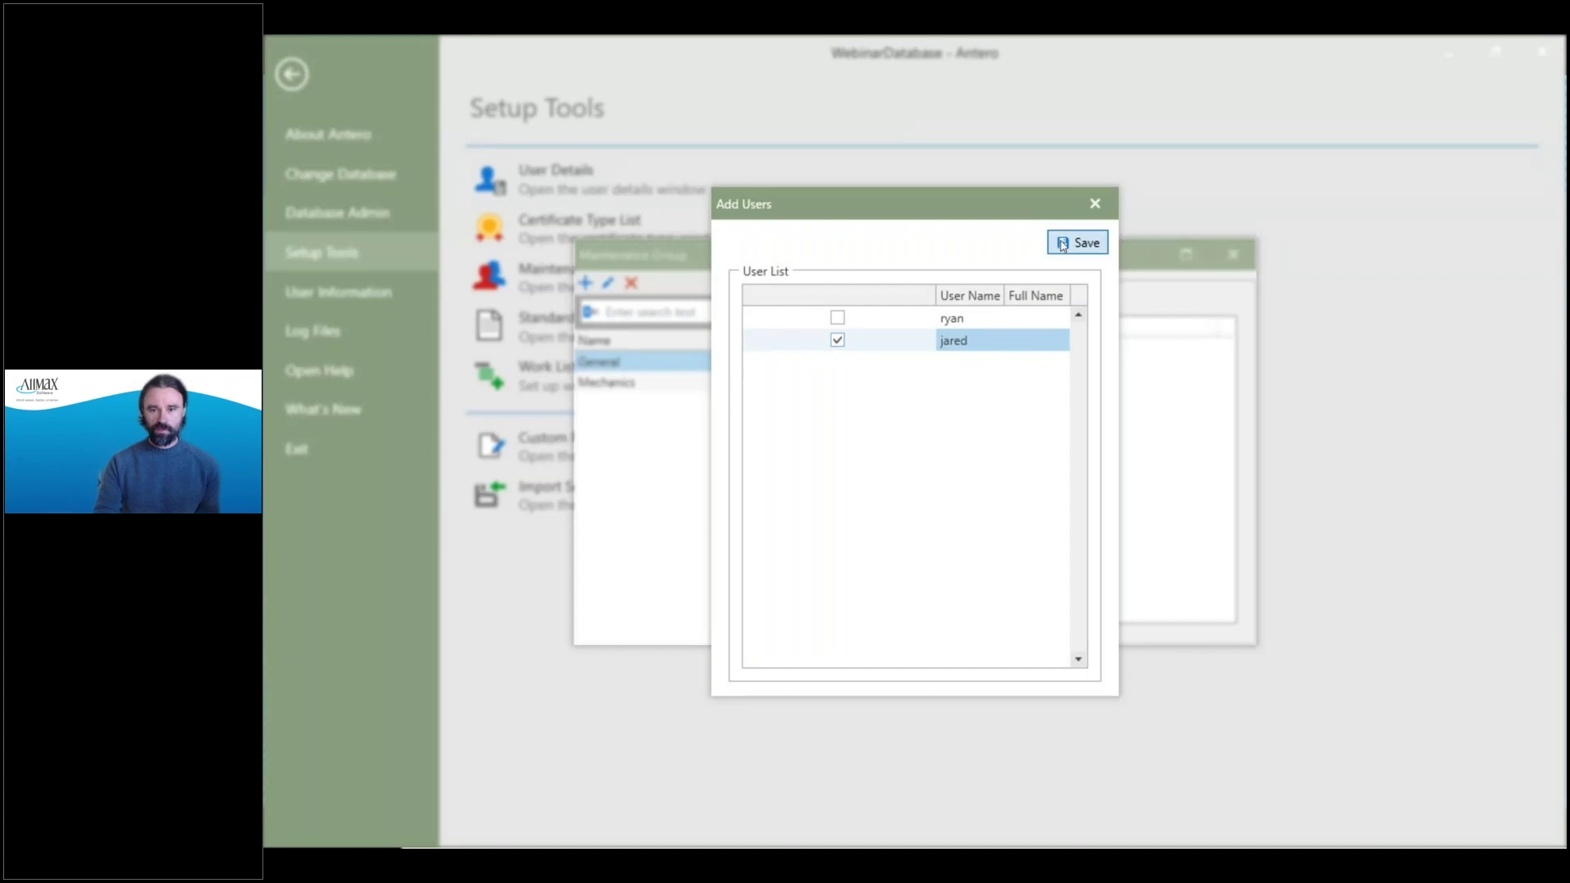
left_click(1232, 255)
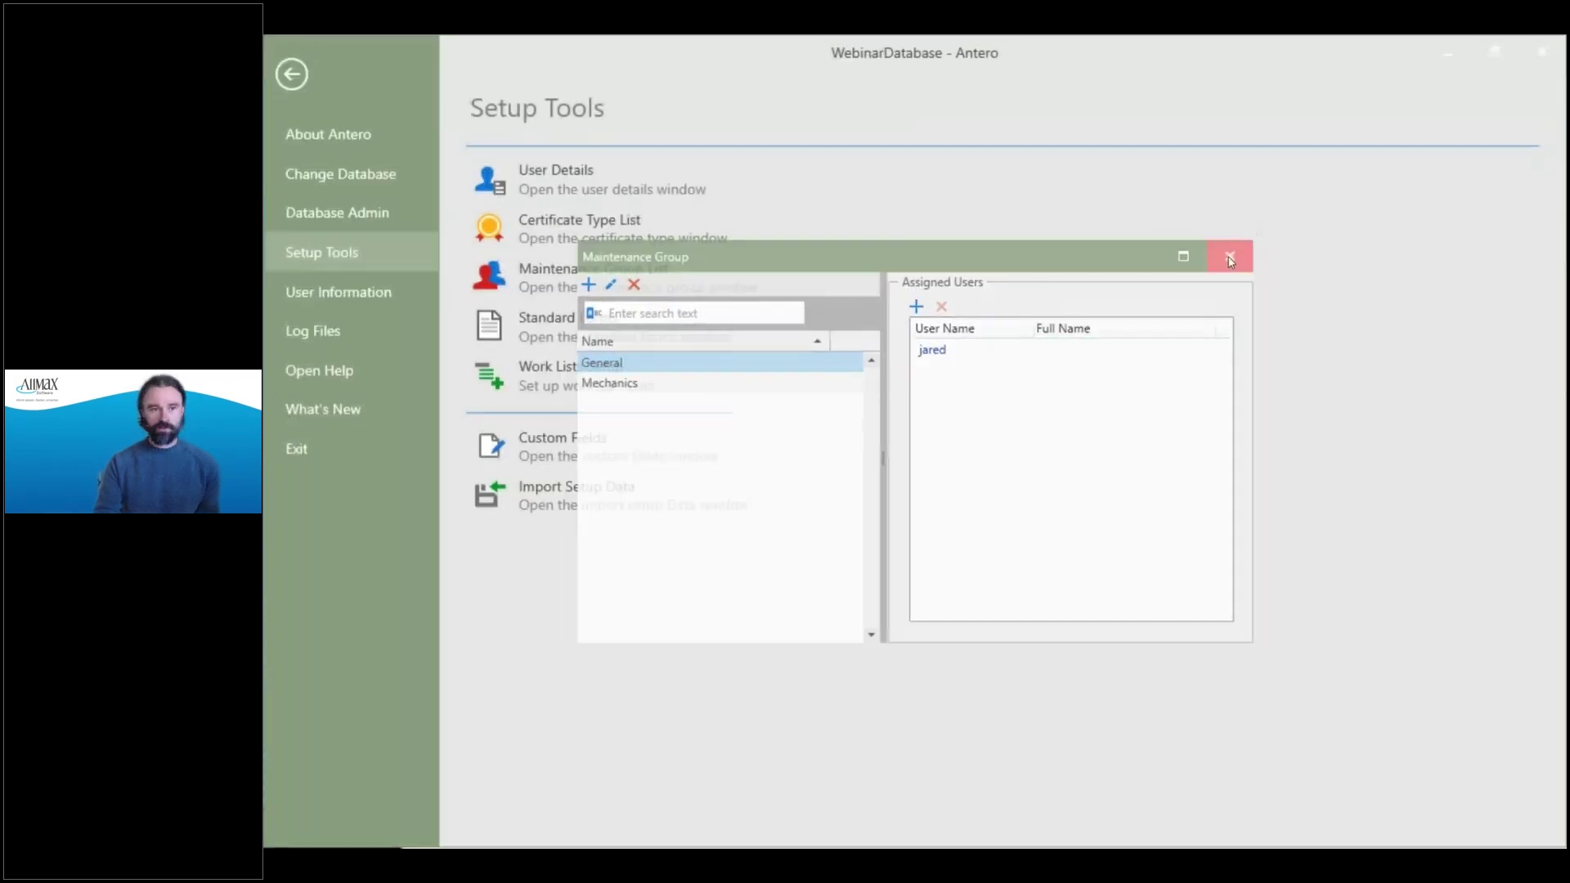
left_click(333, 71)
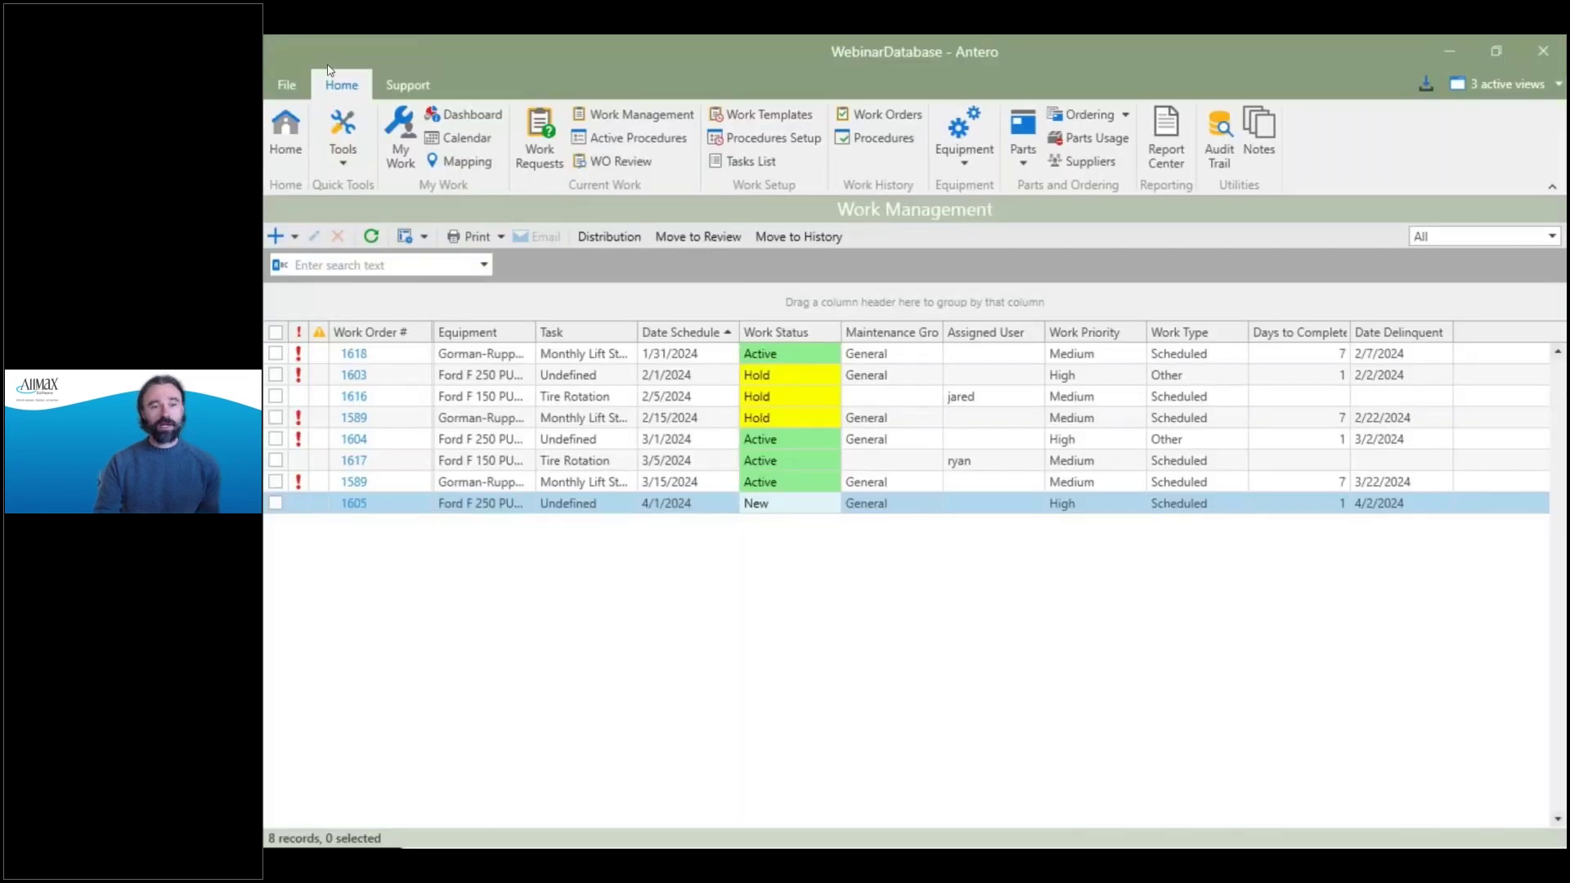
Switch My Work from all work to my work with maintenance groups included, and close the My Work view.
left_click(401, 135)
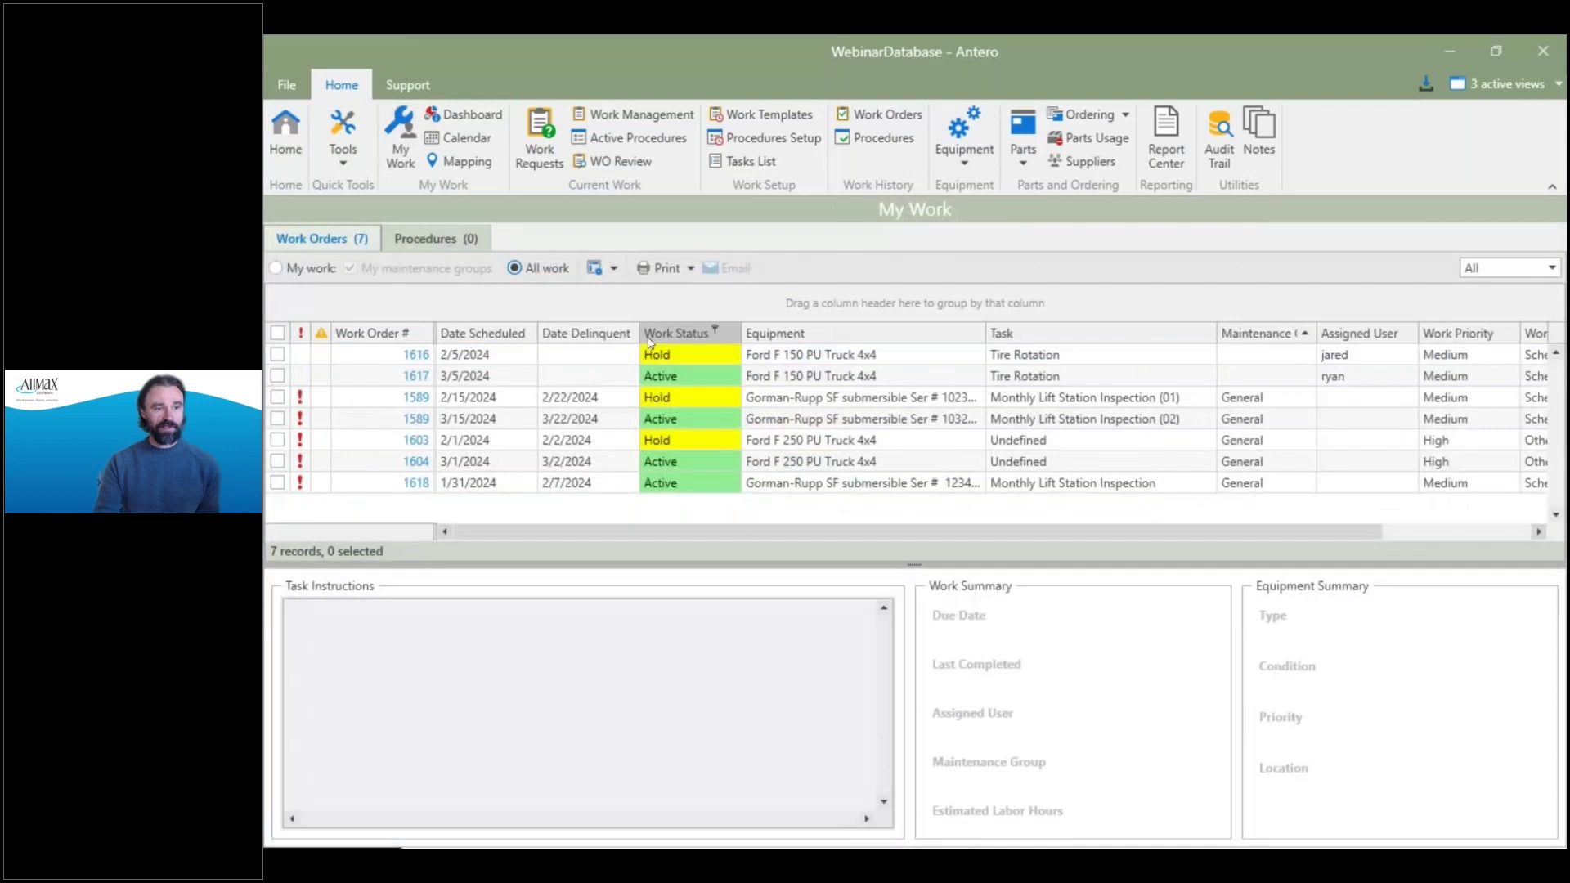
left_click(276, 268)
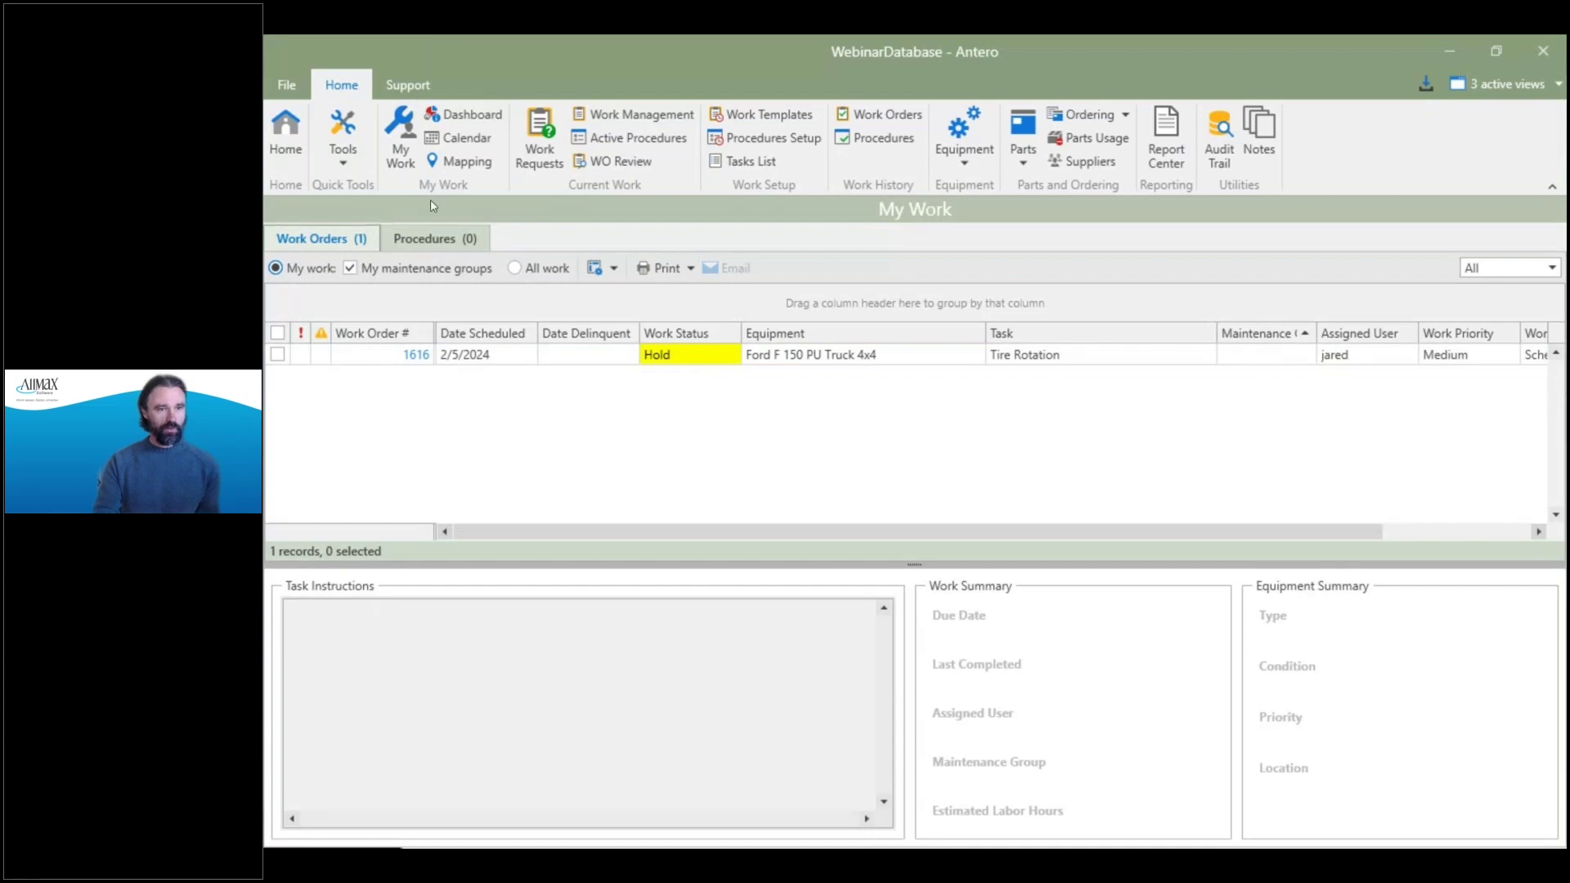
left_click(1499, 85)
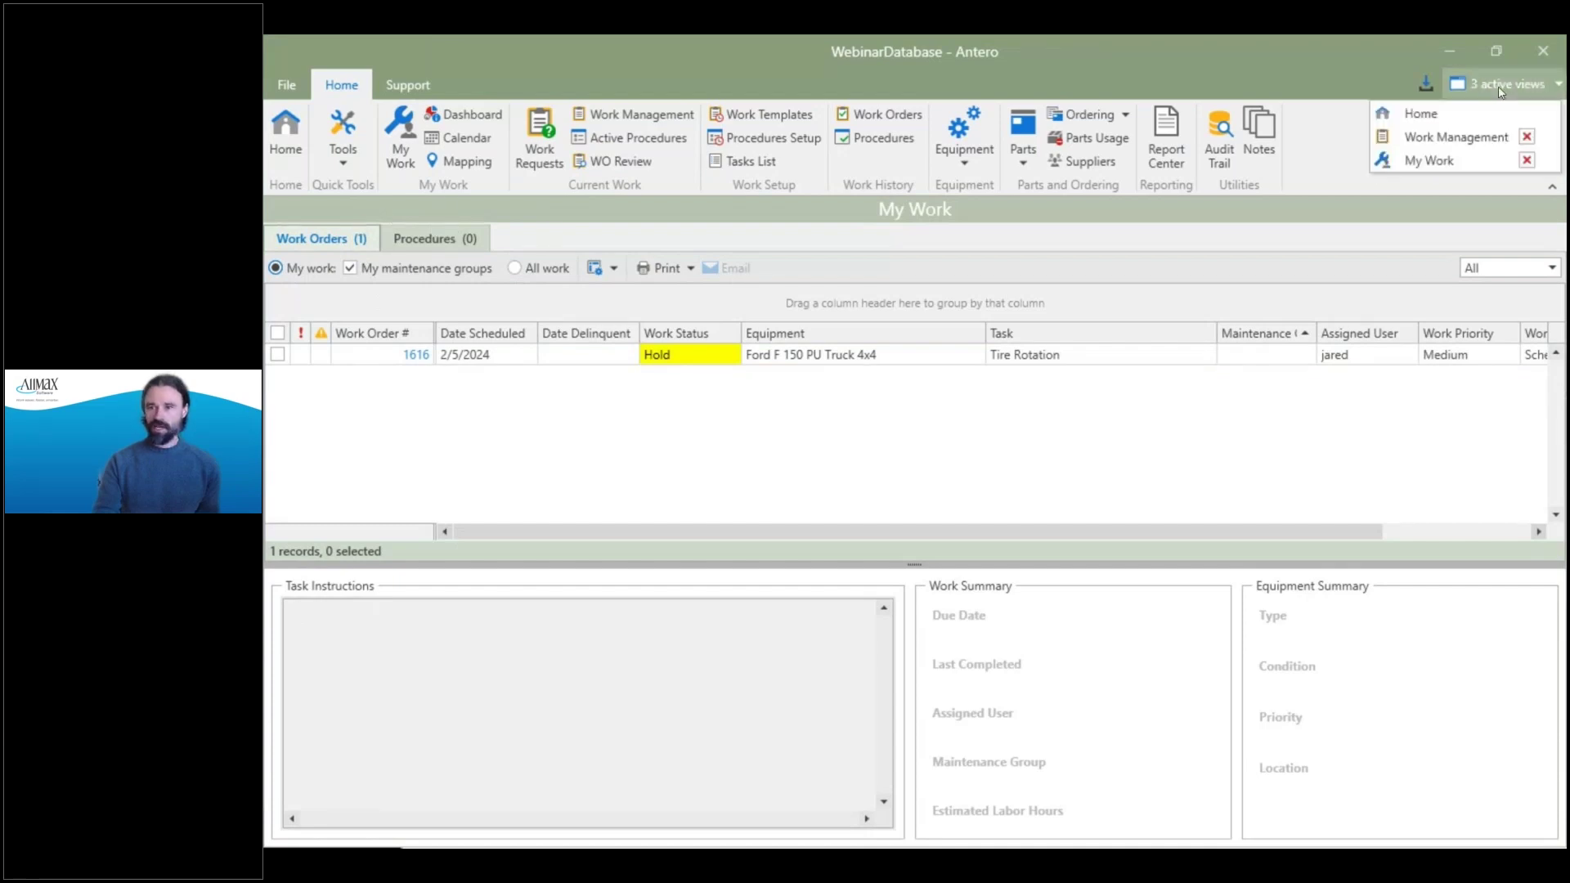
left_click(1527, 160)
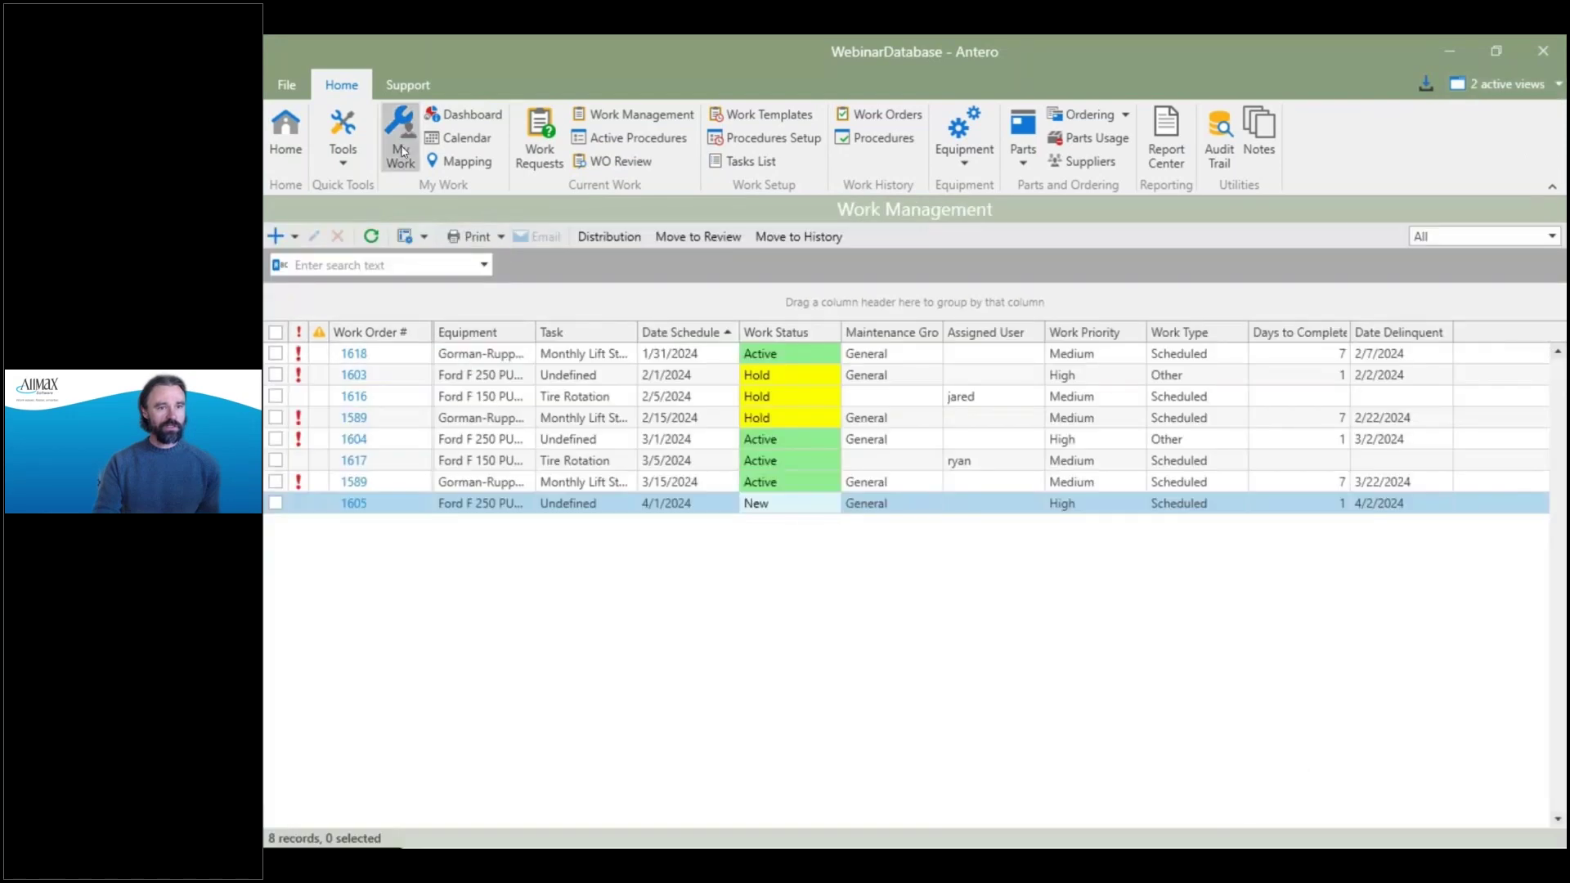
Reopen My Work and compare the work orders listed without and with my maintenance groups.
left_click(402, 150)
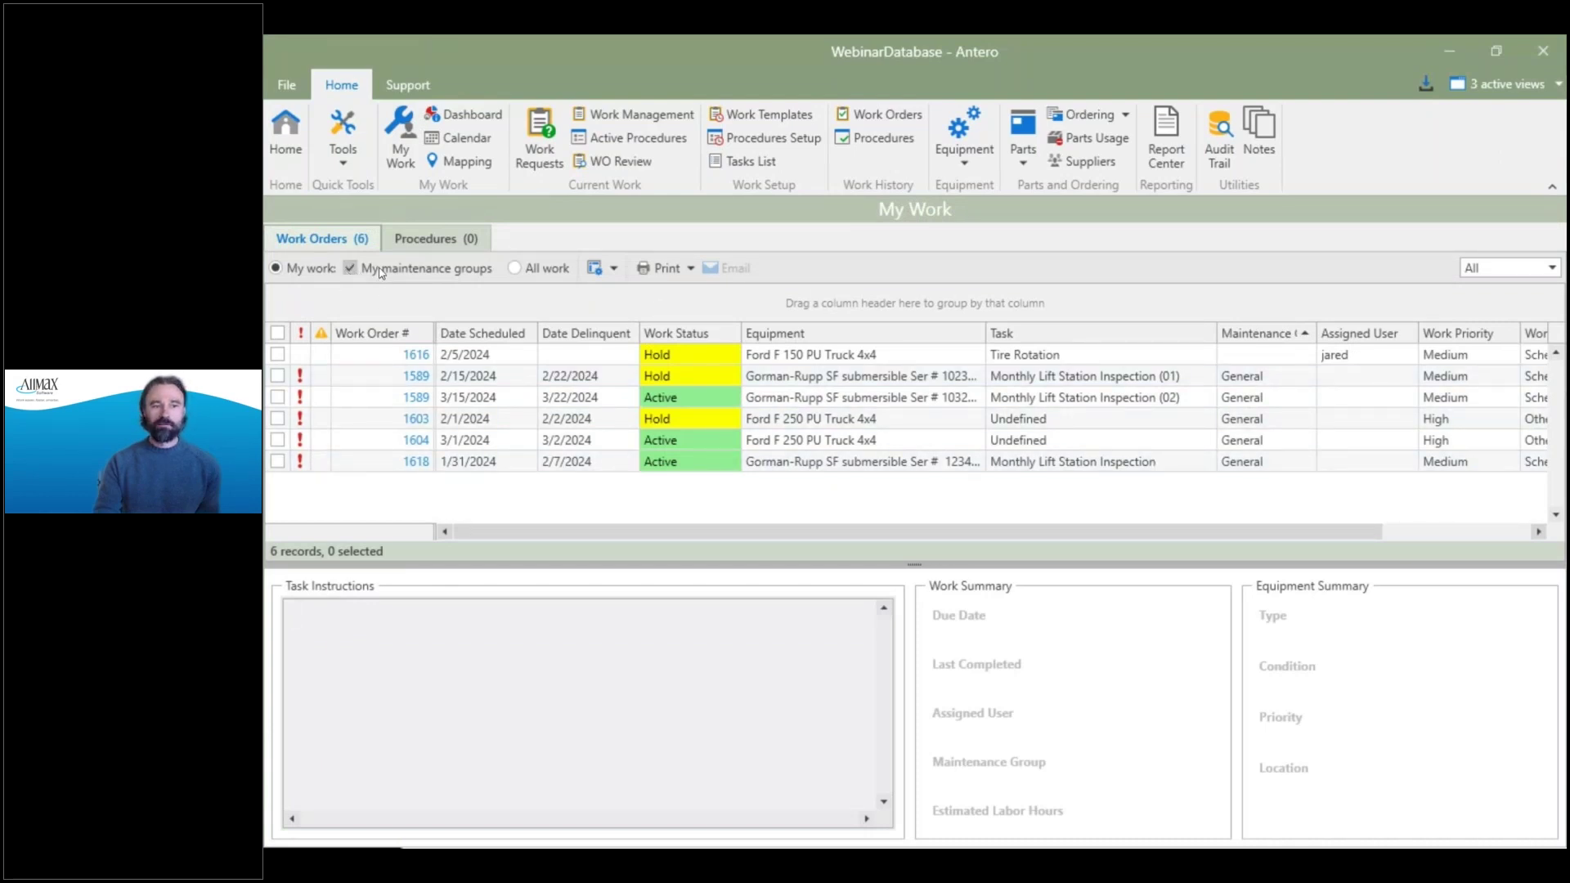
left_click(350, 269)
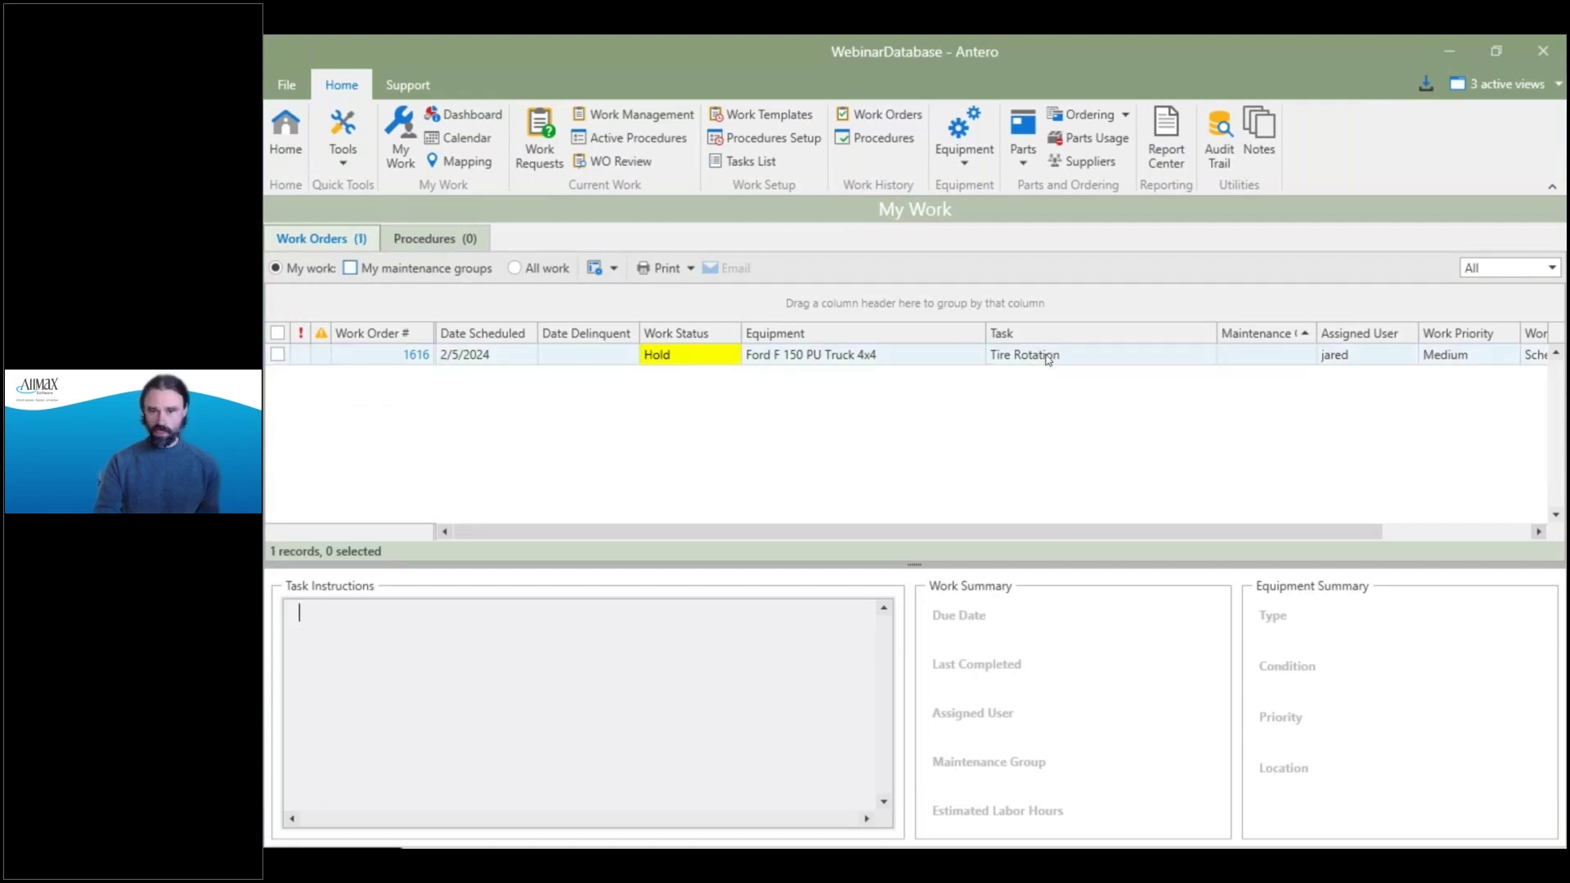
left_click(351, 269)
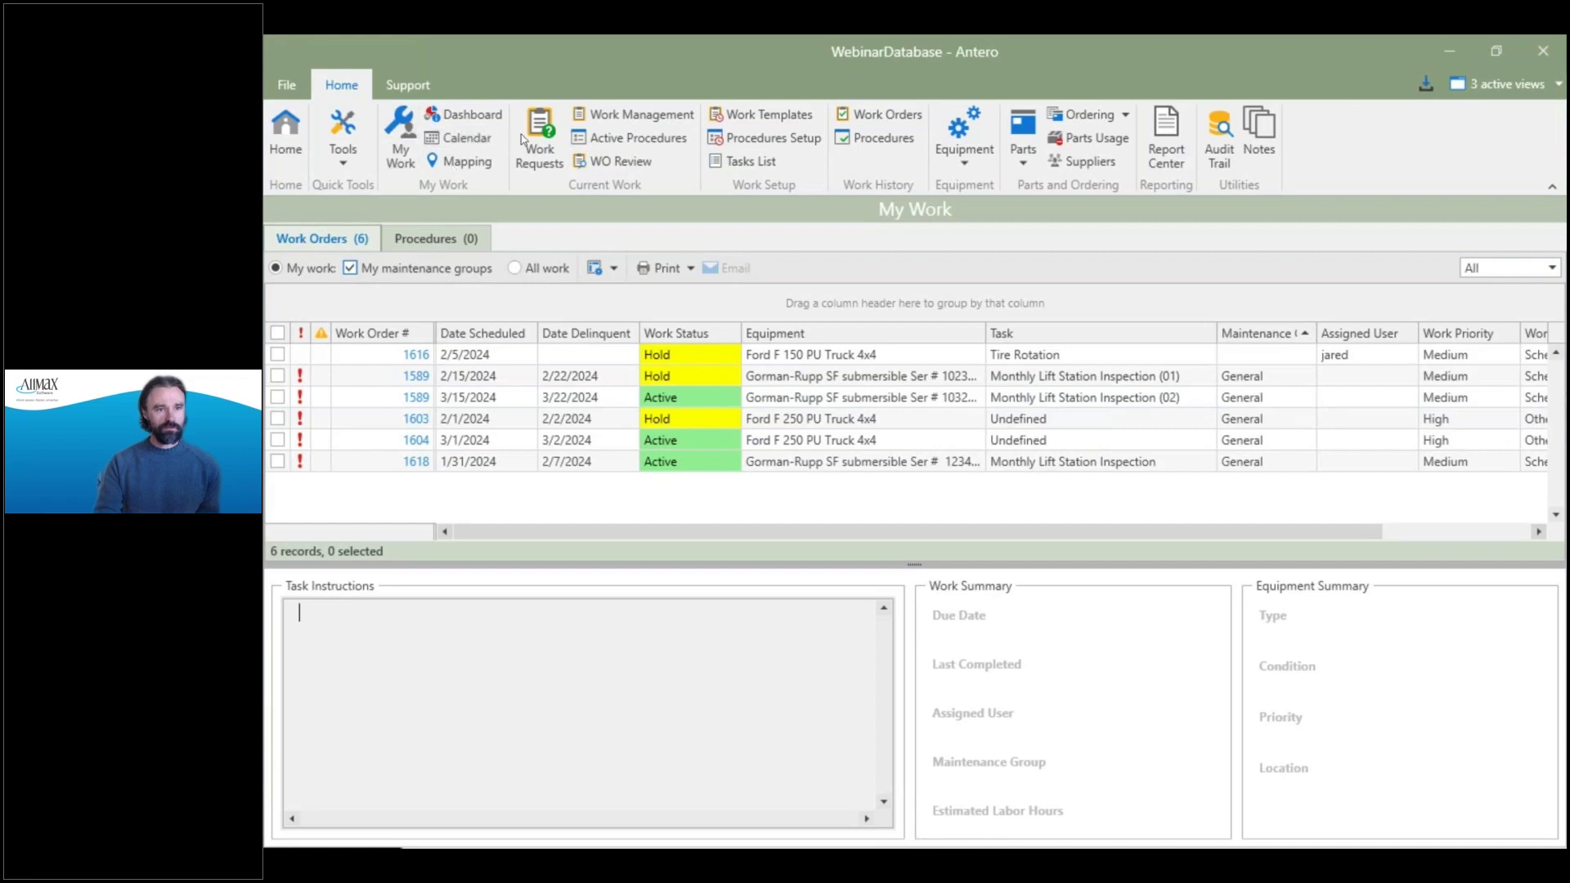
Set Create Through Days to 60 in the database options, save it, and return to the Work Management list.
left_click(609, 121)
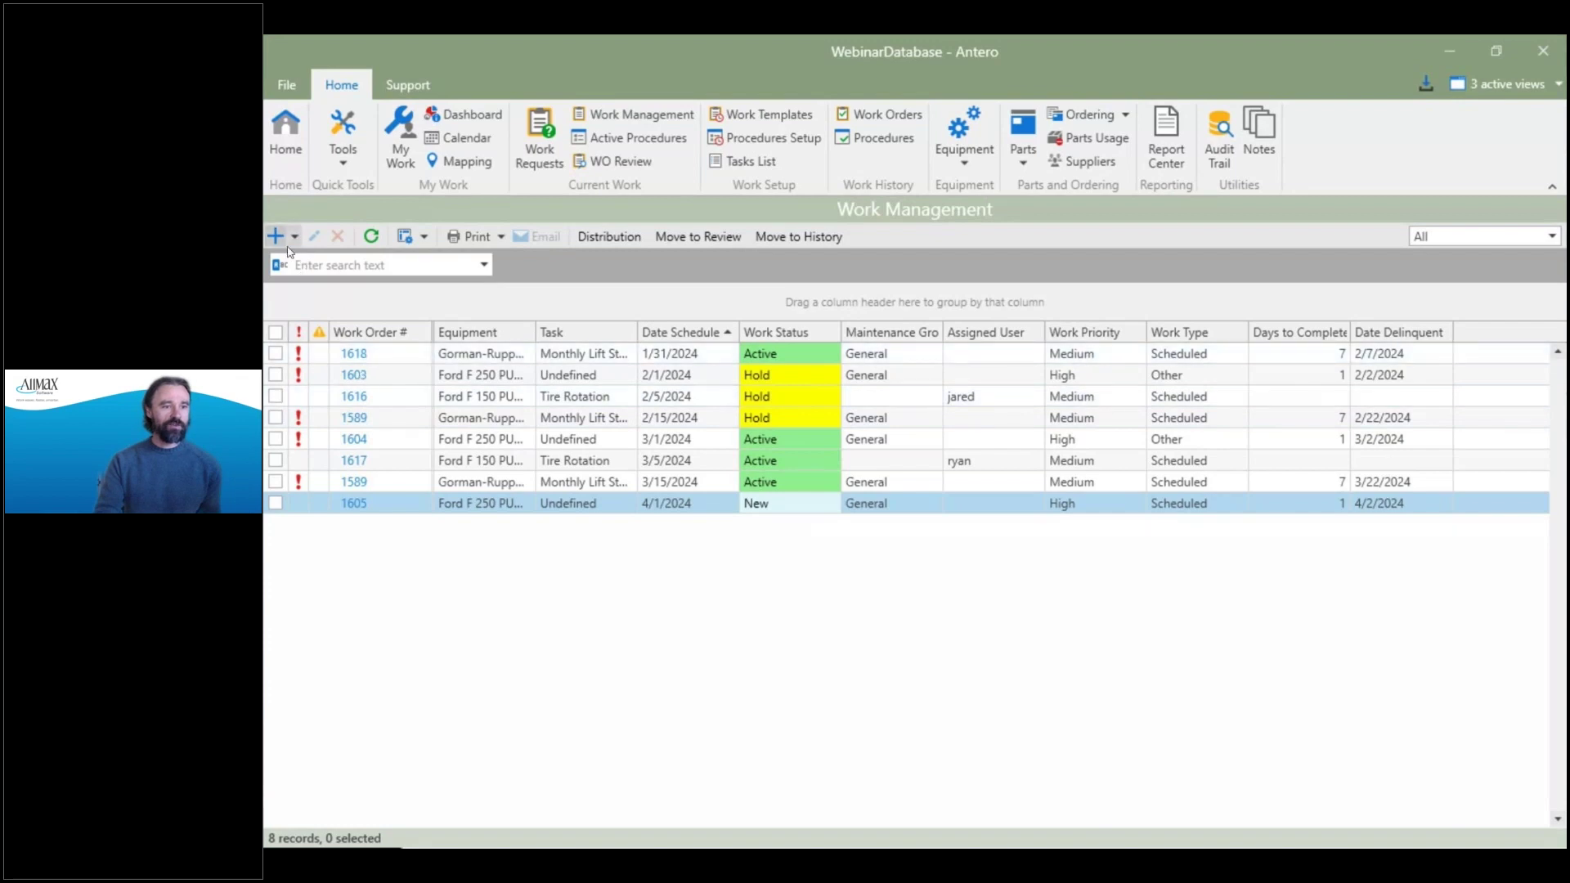
left_click(279, 95)
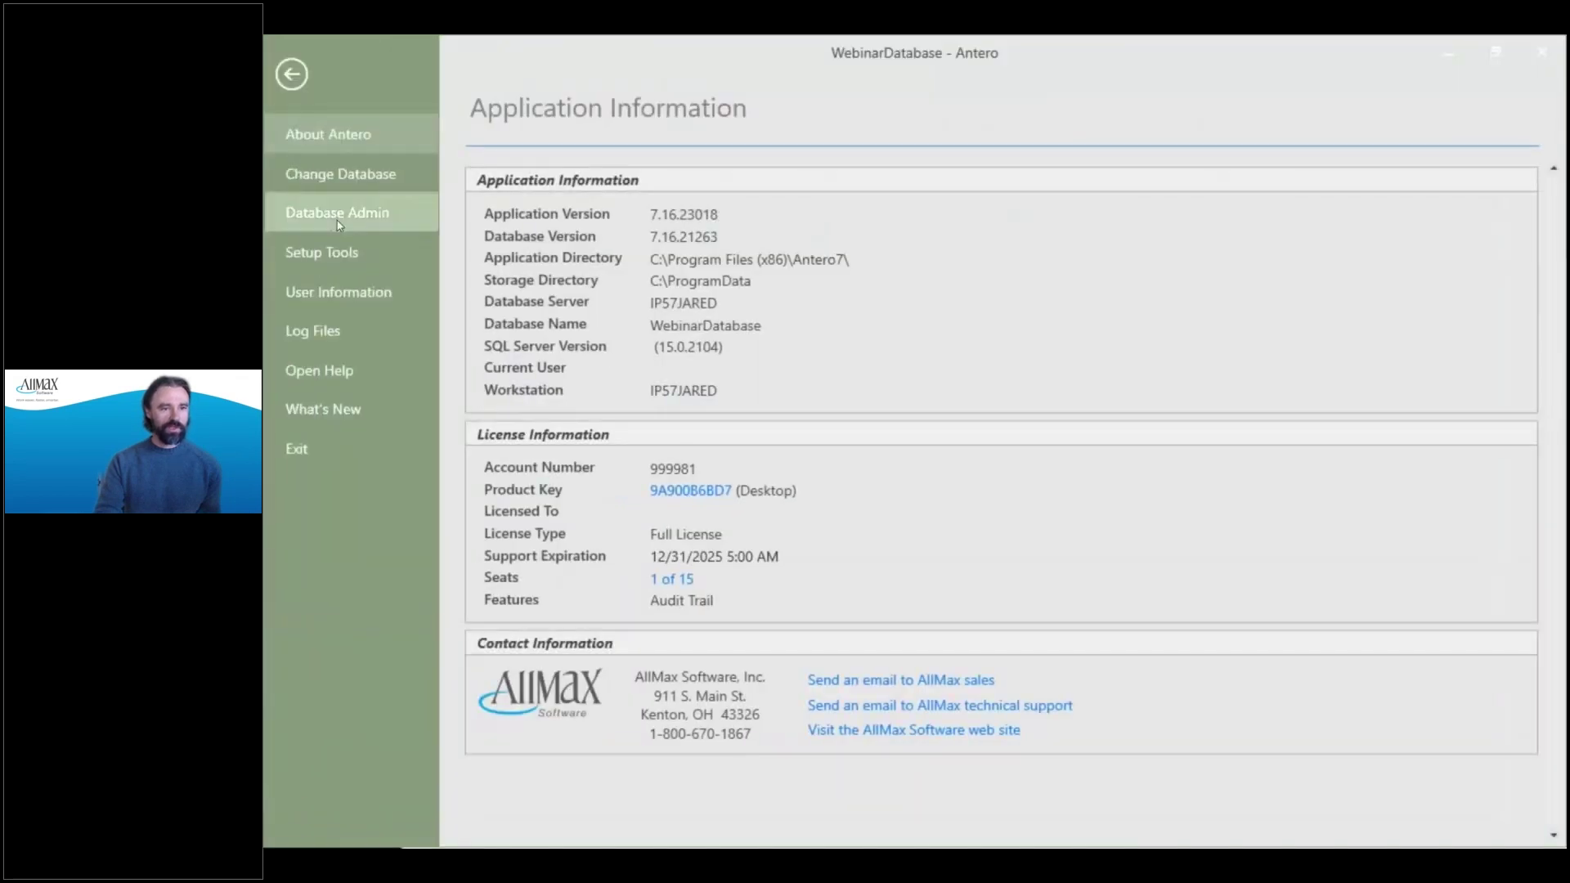
left_click(338, 222)
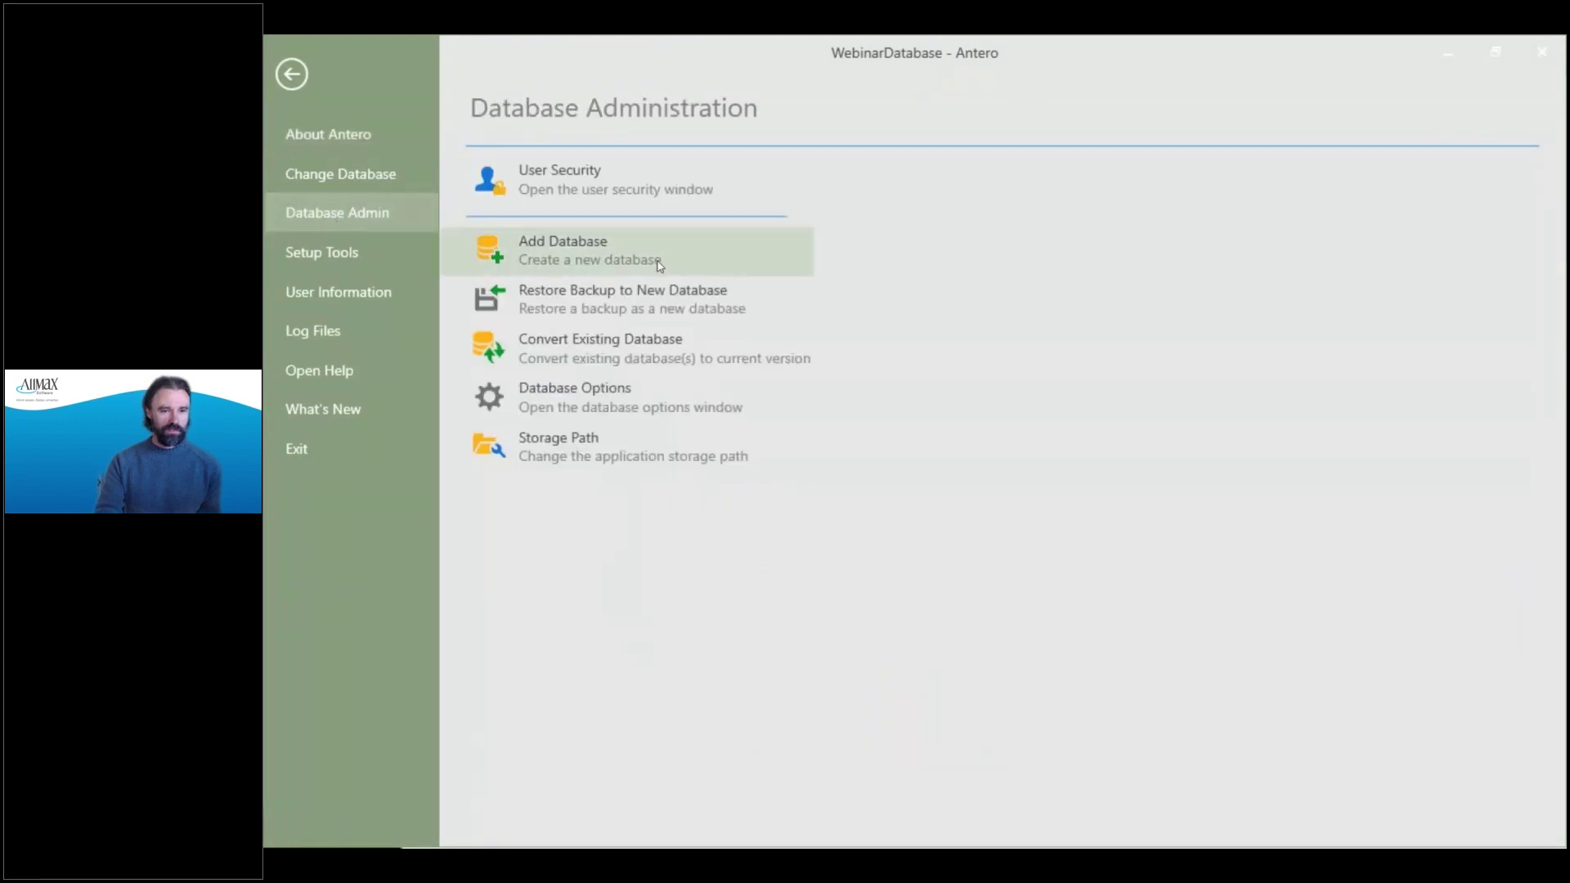
left_click(564, 406)
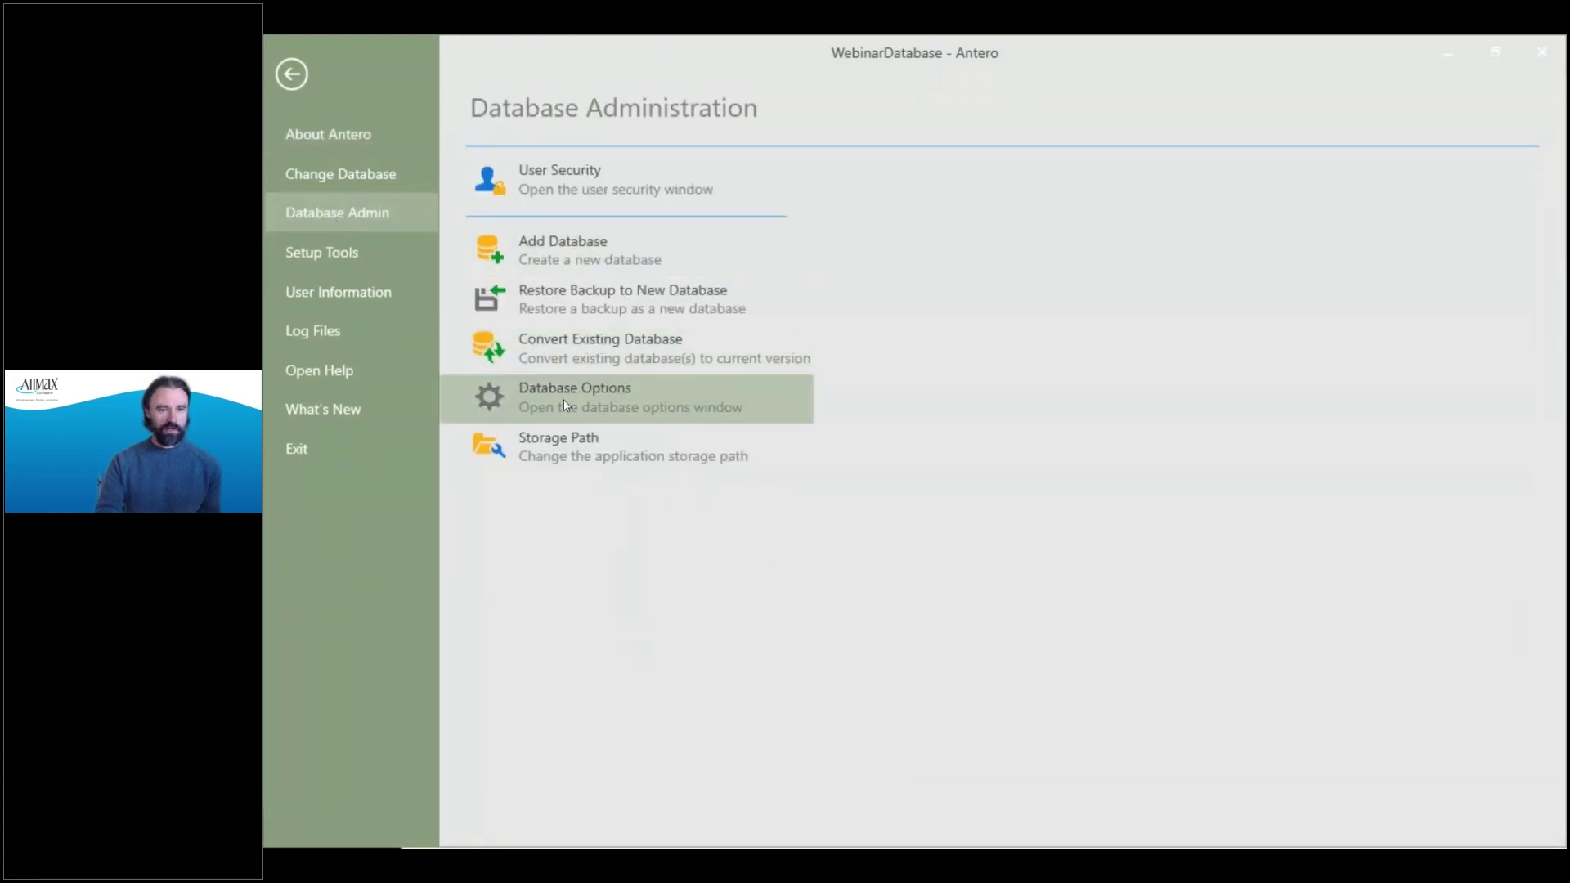
left_click(963, 471)
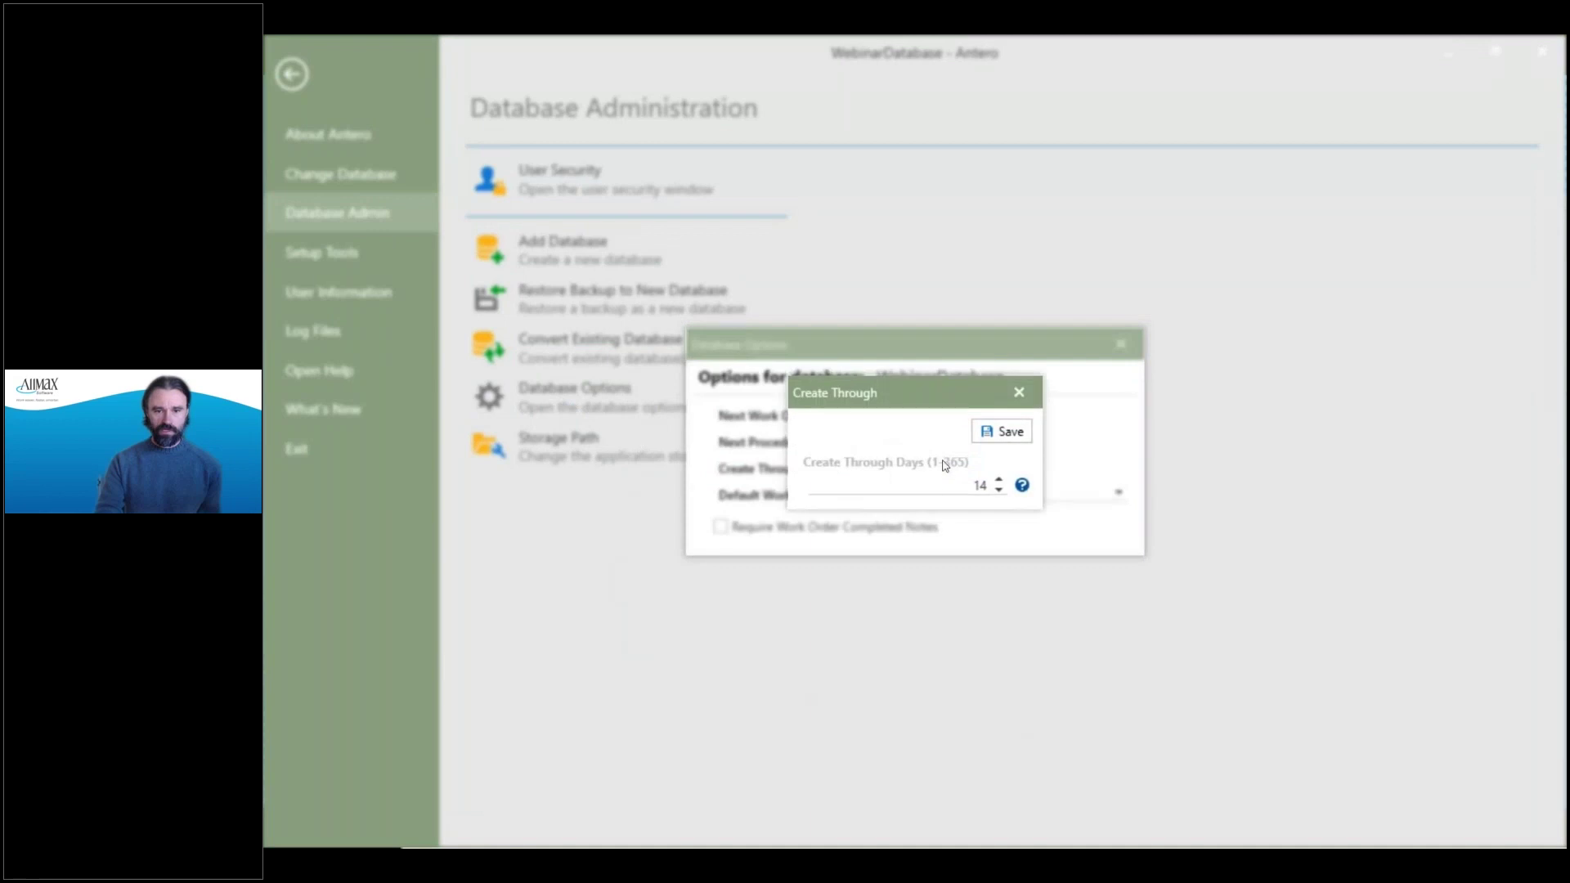
type("60")
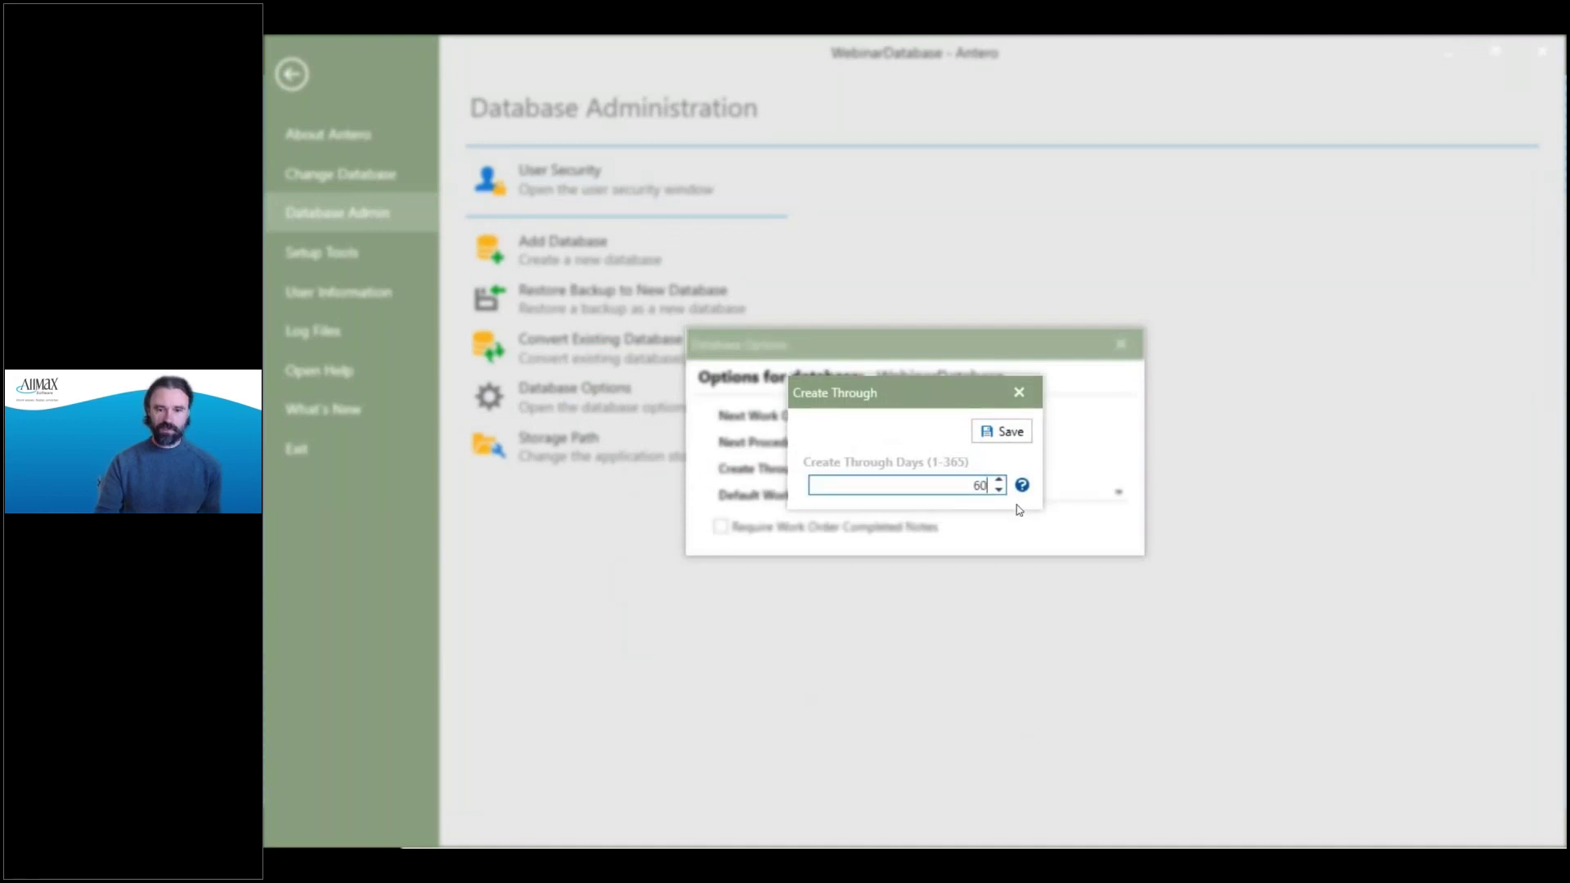
left_click(1009, 434)
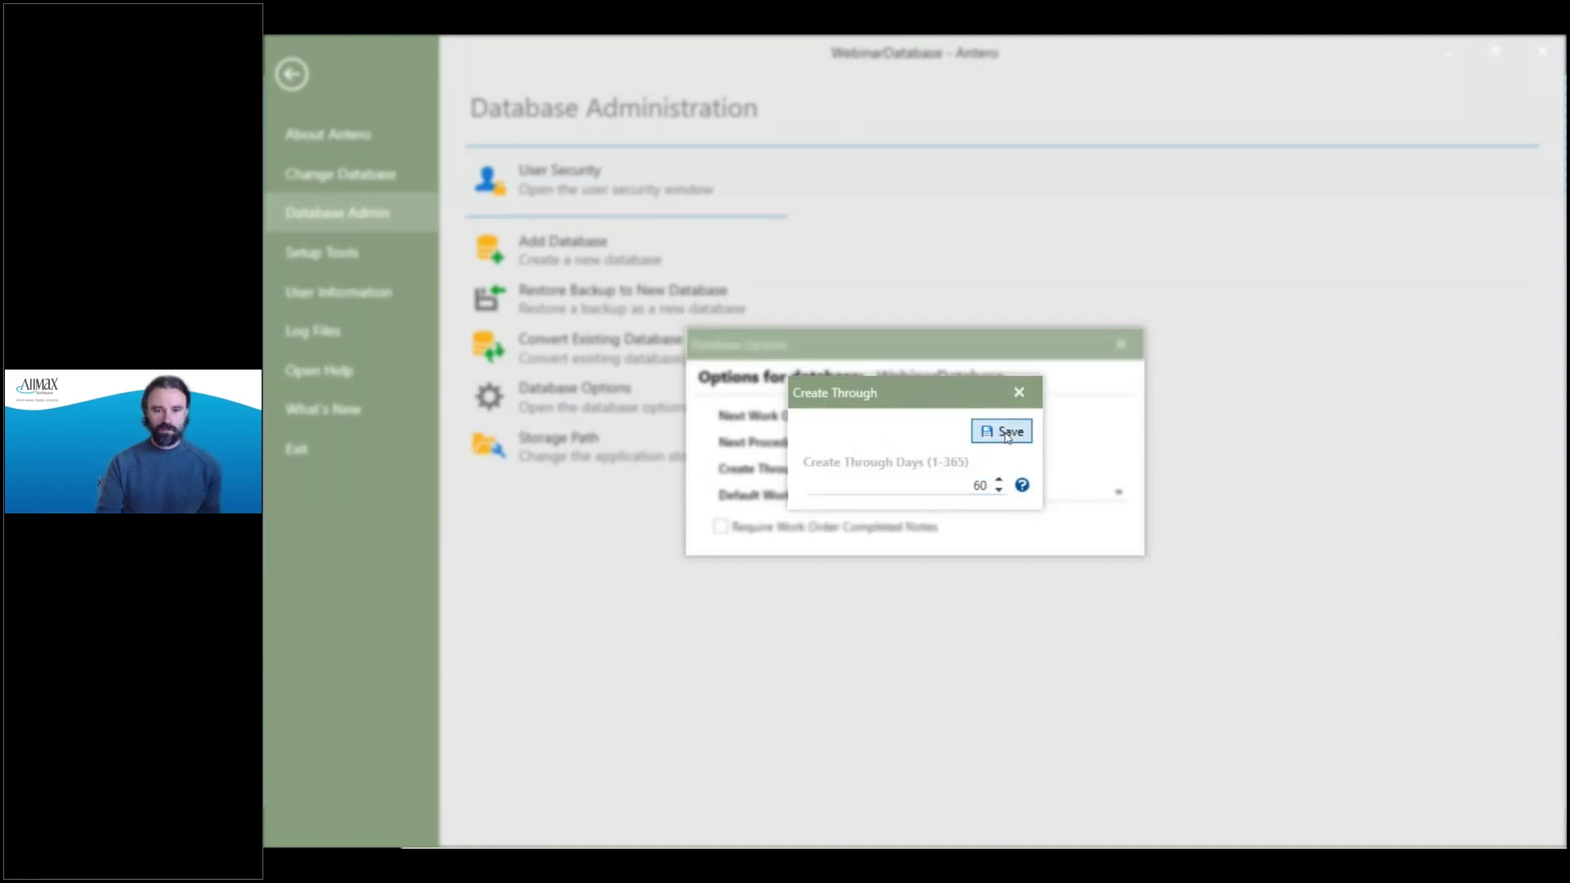
left_click(1132, 353)
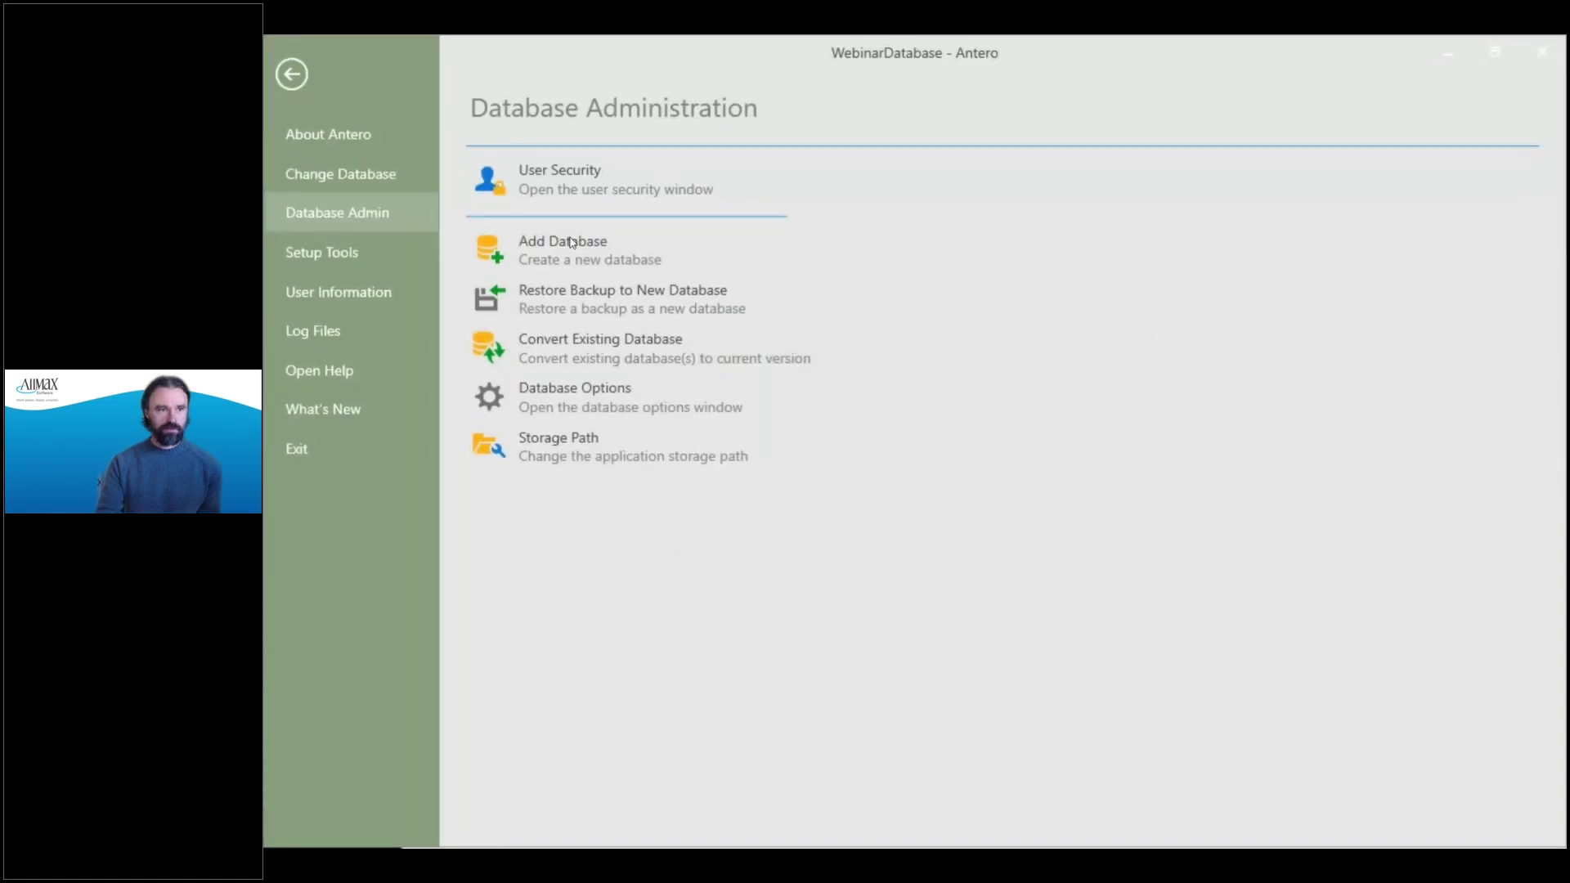
left_click(288, 79)
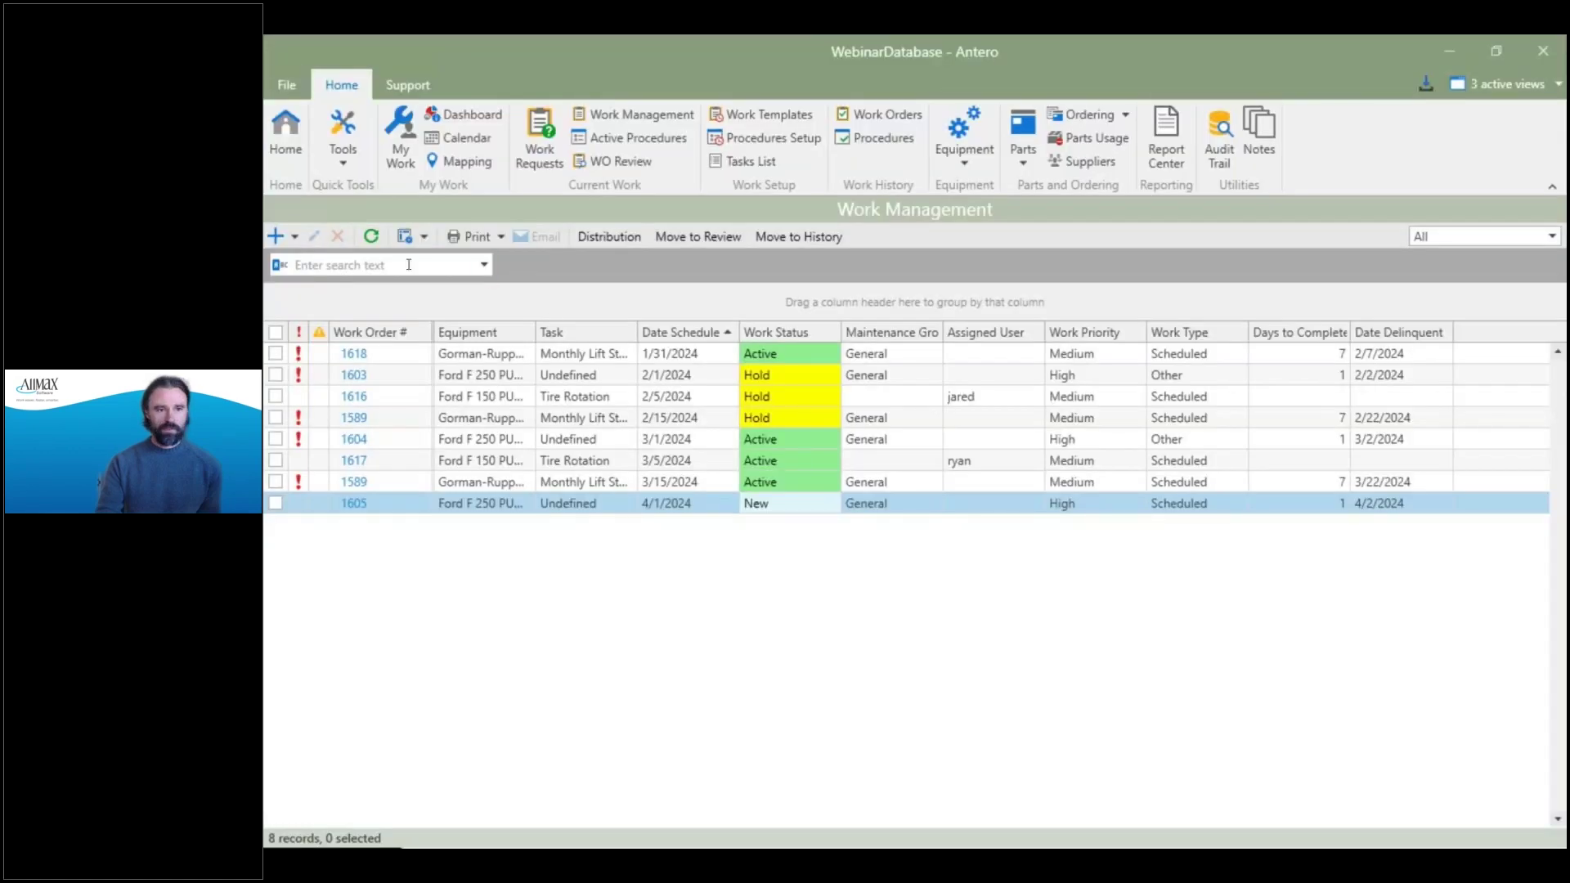
Create the scheduled work orders that fall within the 60-day create-through period.
left_click(293, 237)
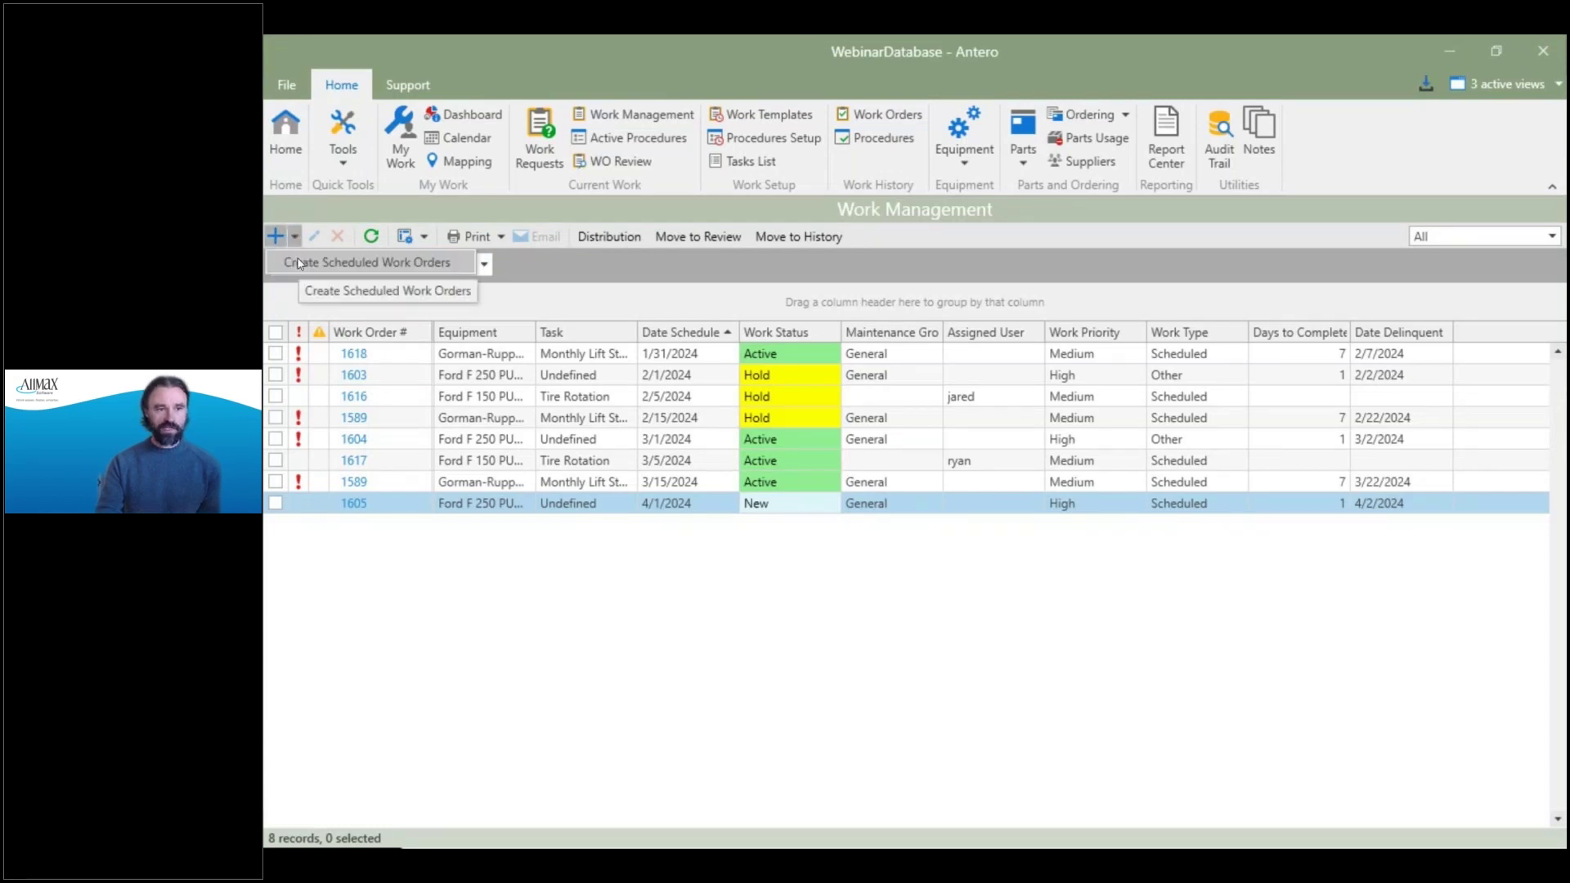
left_click(300, 263)
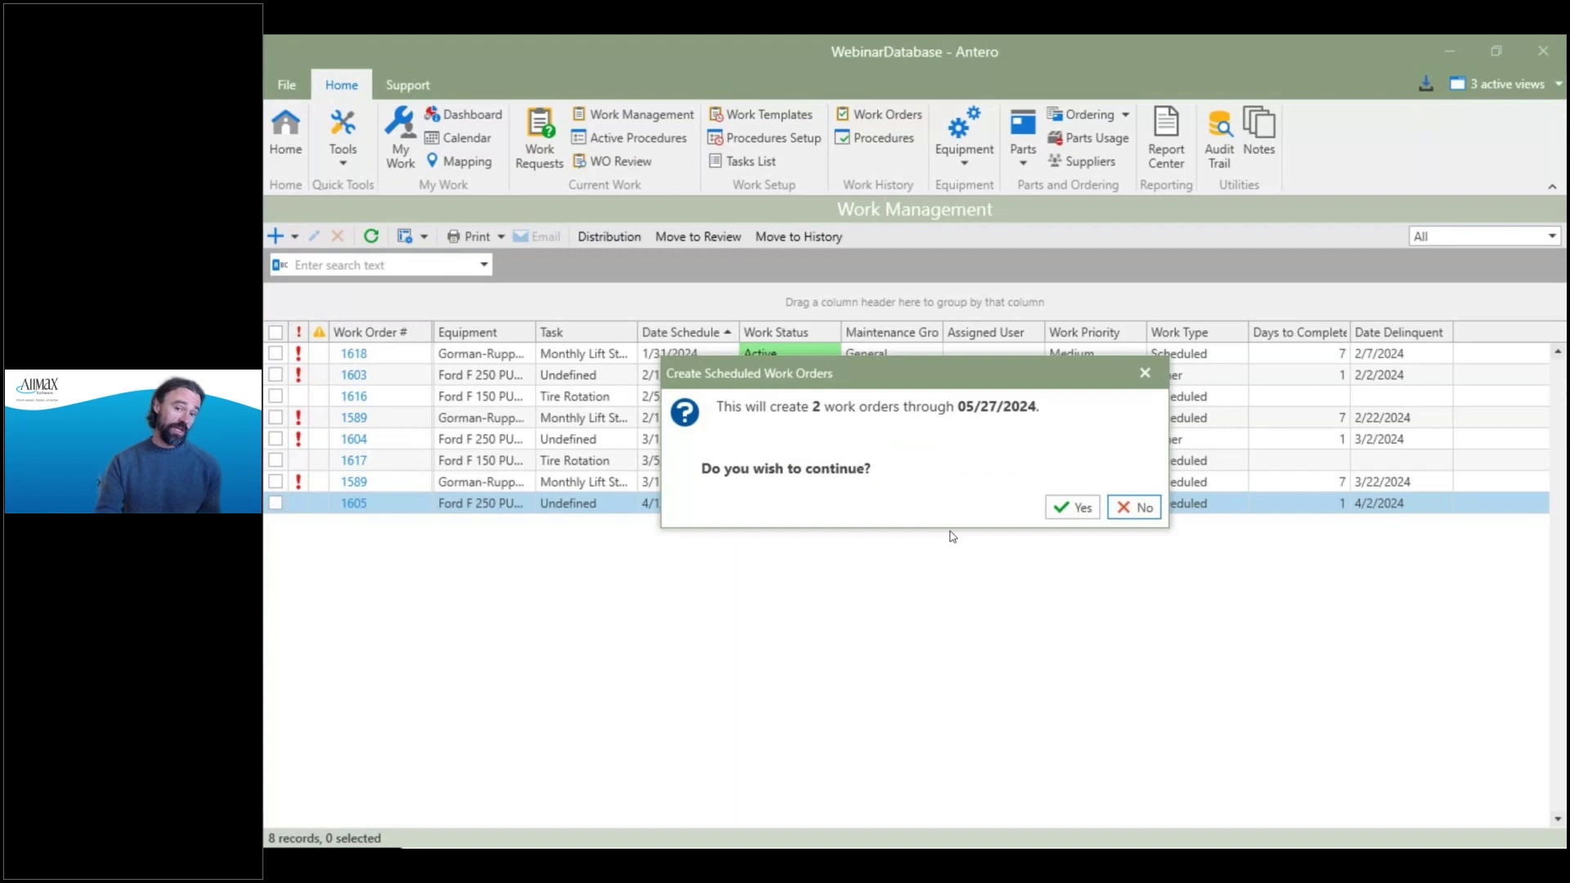
left_click(1071, 507)
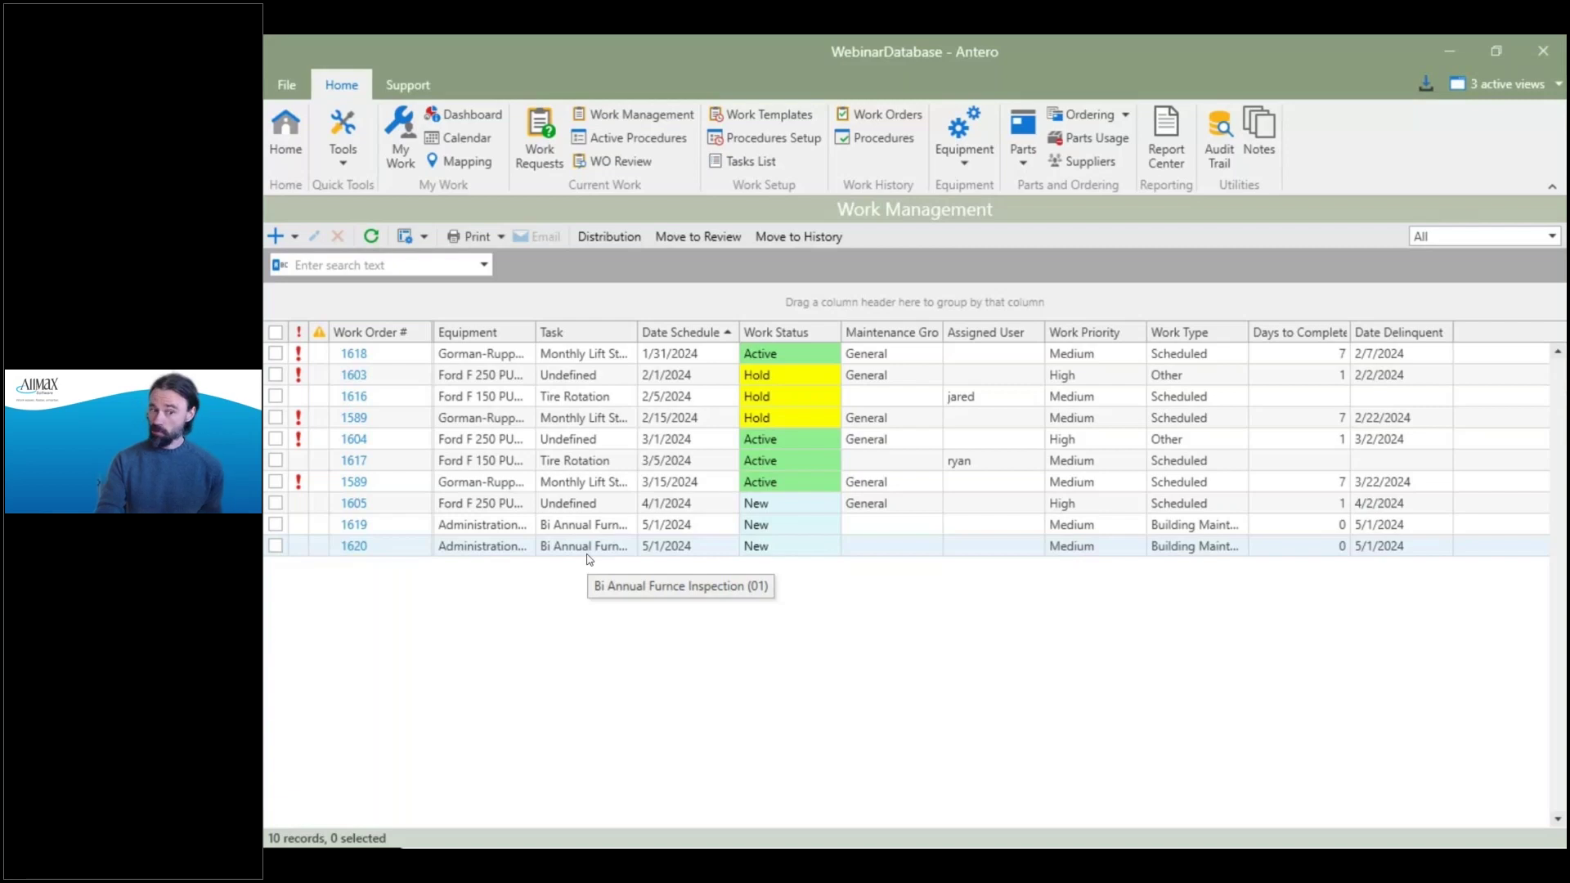
Set up distribution of the three New work orders, assigning the first listed user and setting the status to Active.
left_click(276, 504)
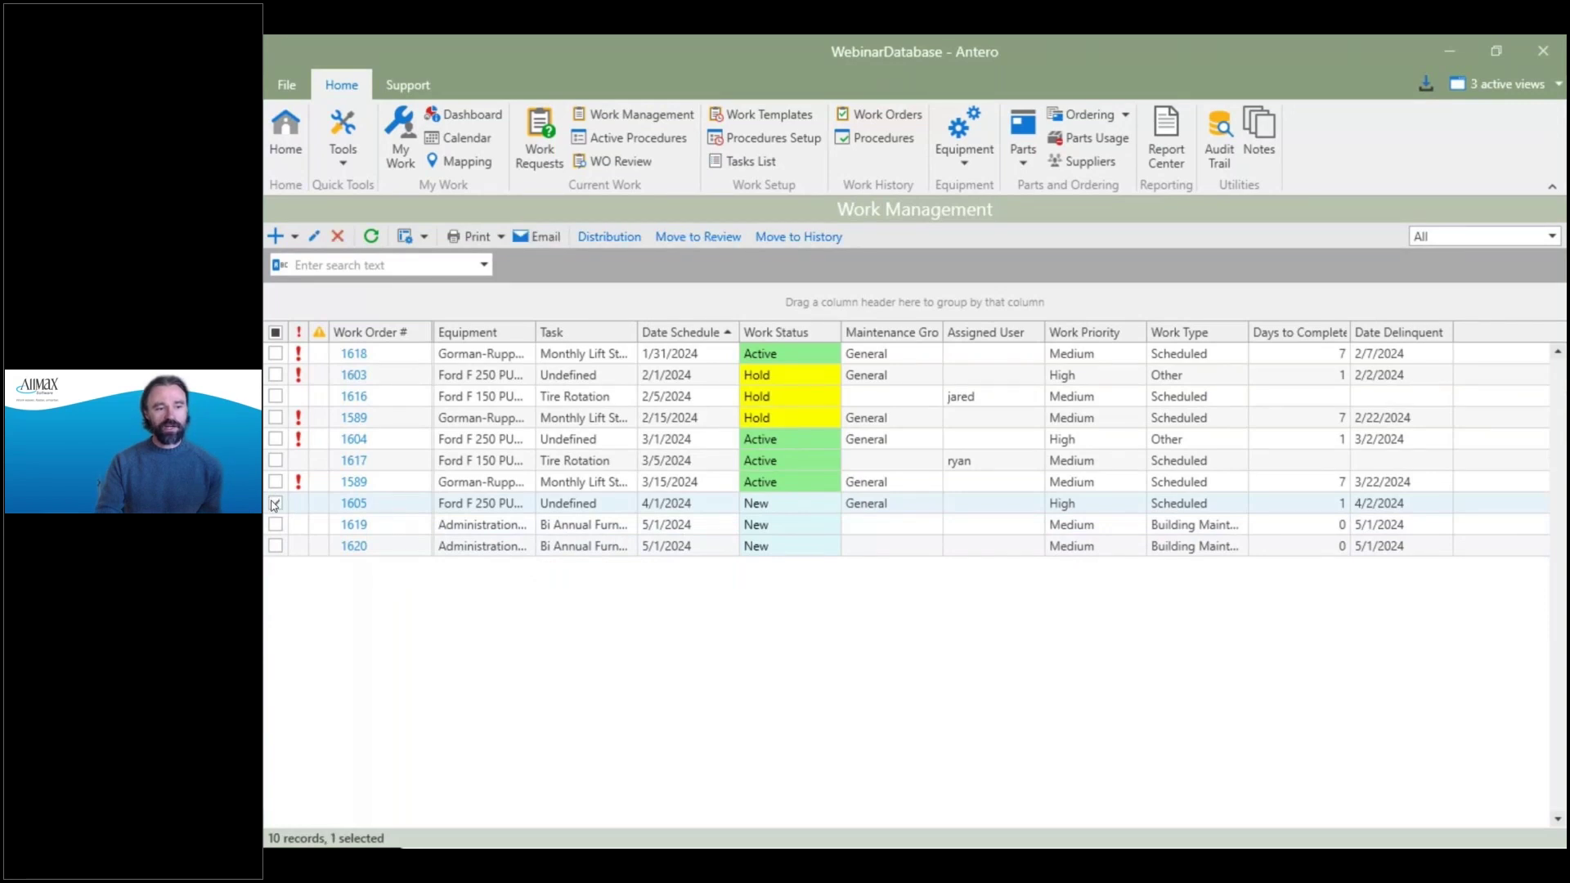
left_click(275, 525)
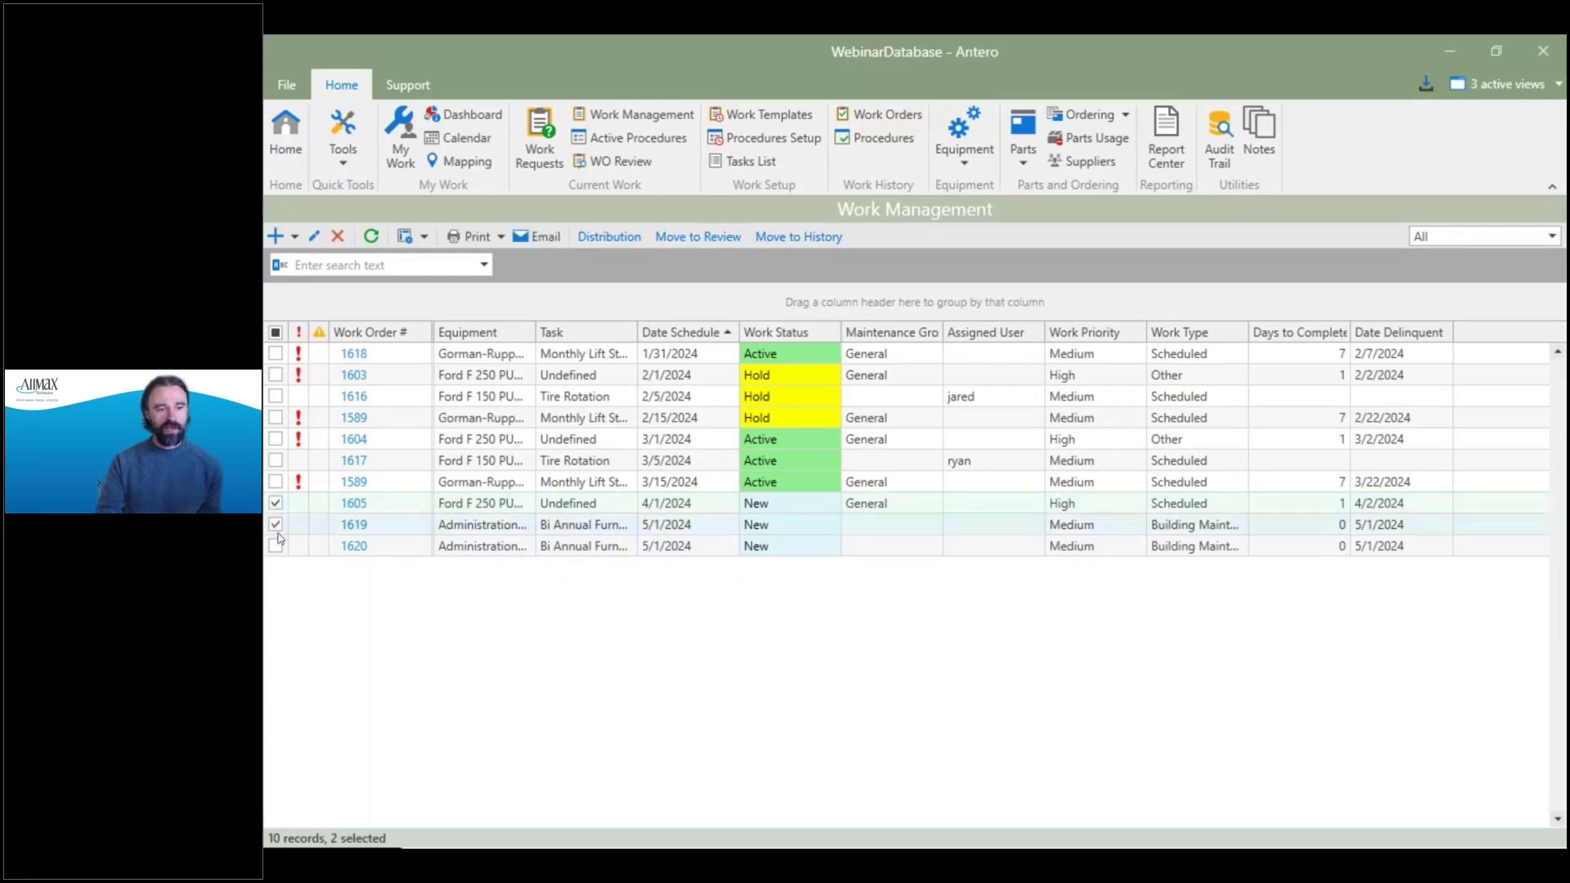
left_click(275, 546)
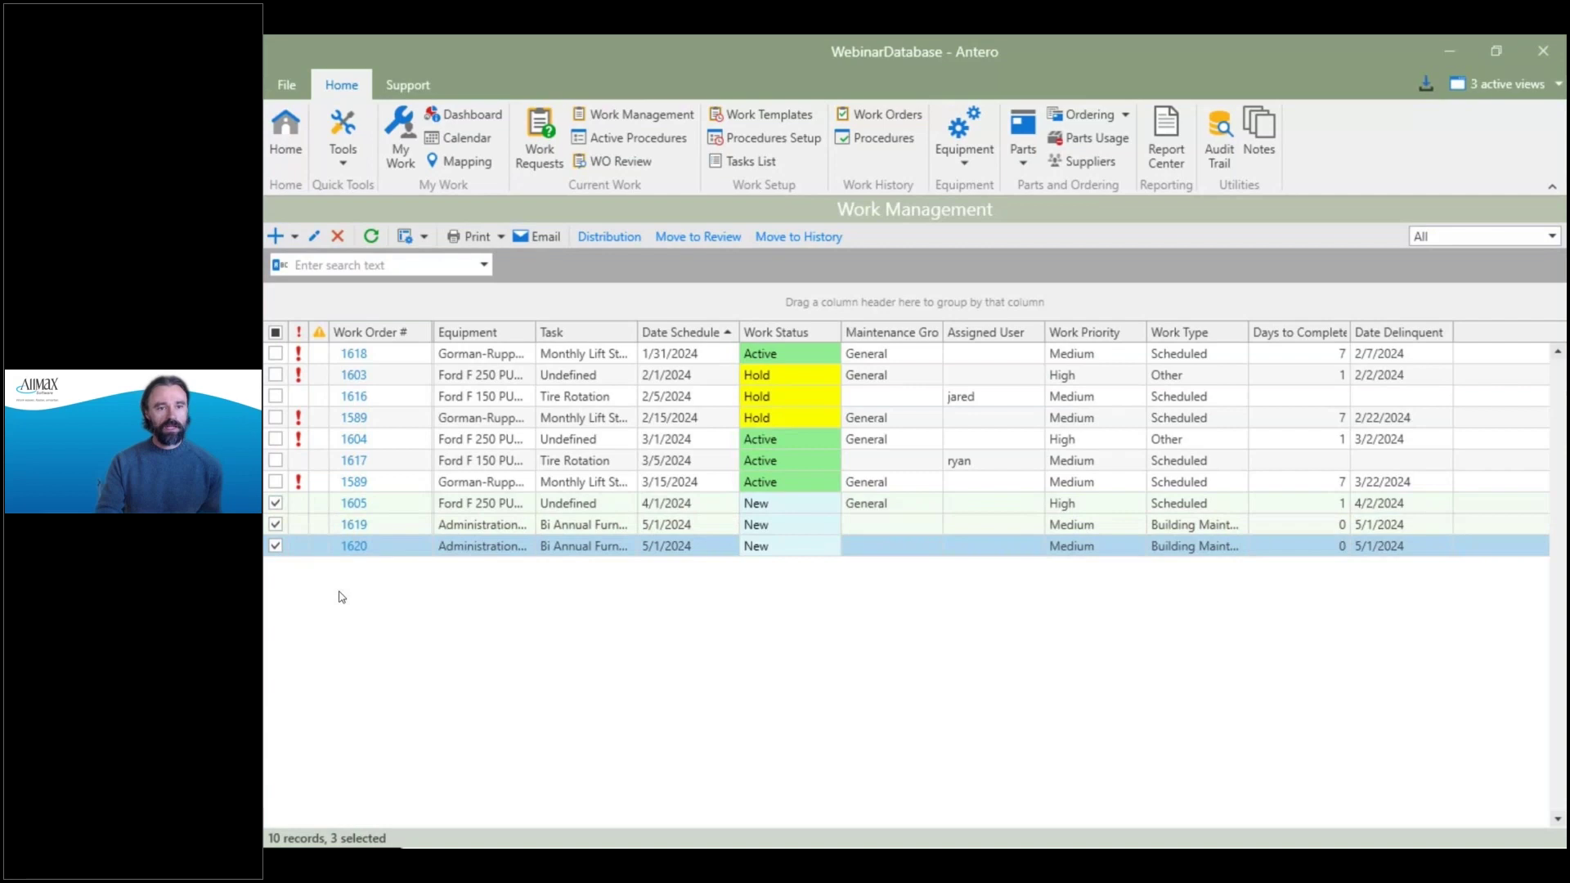
left_click(609, 236)
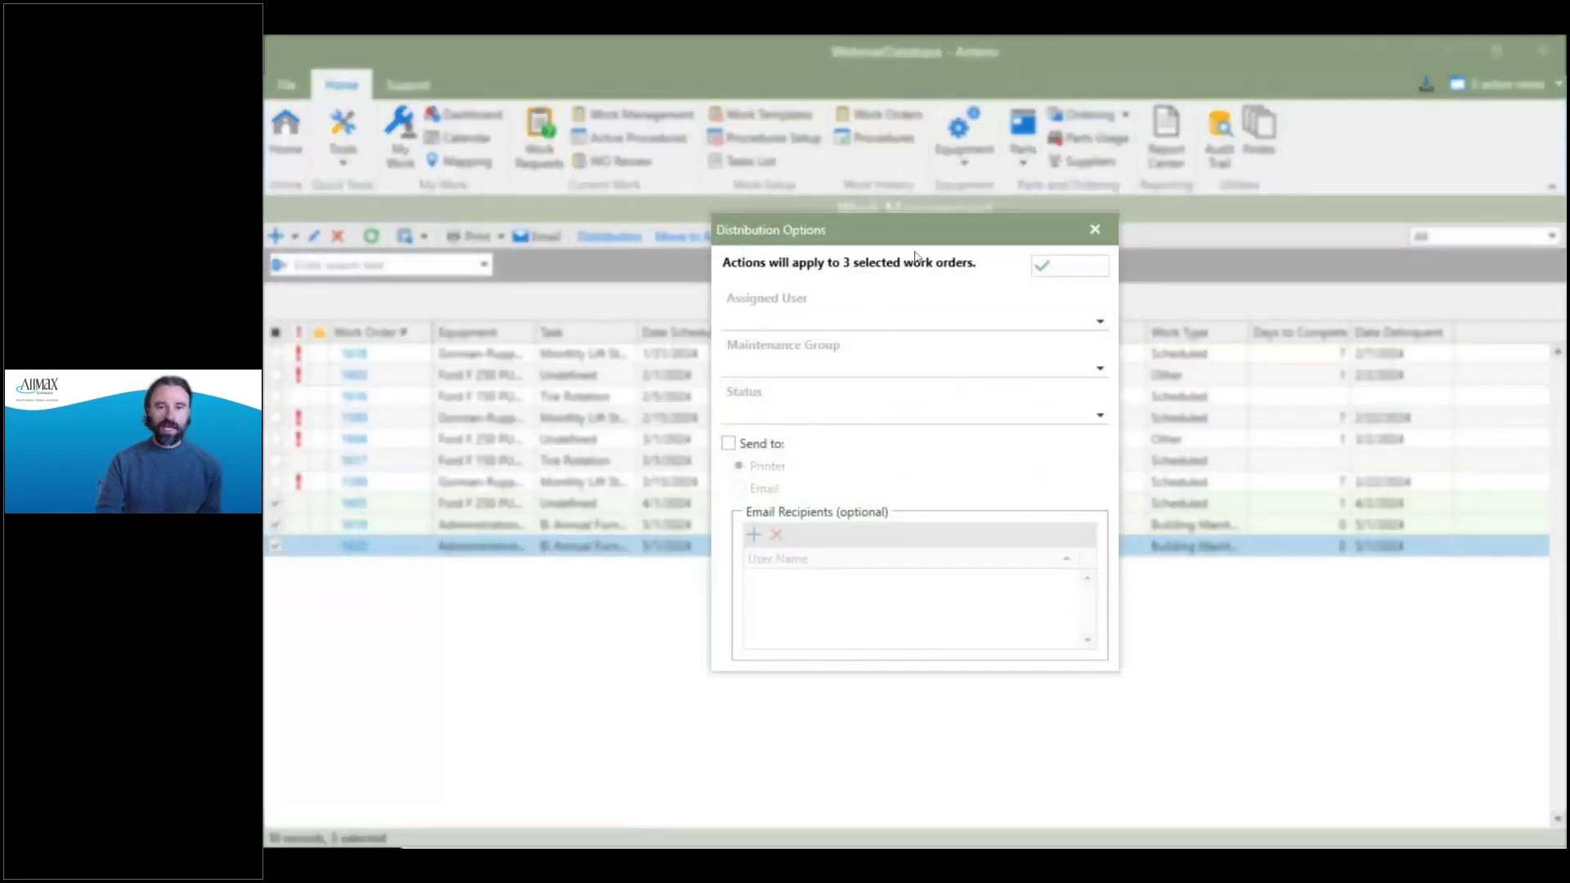
left_click_drag(897, 247, 1086, 304)
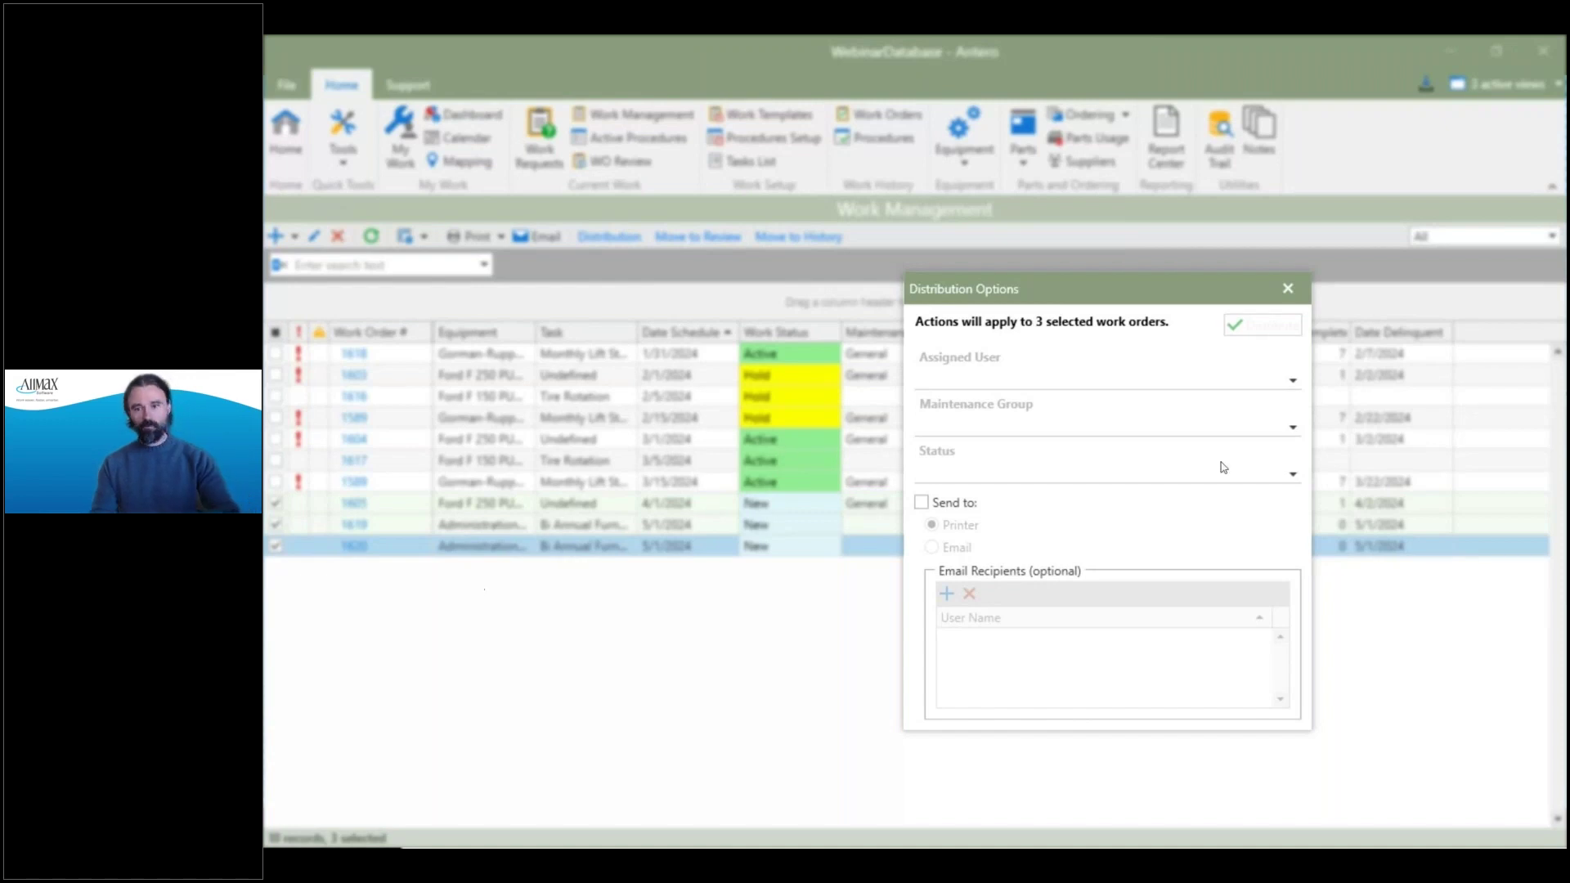
left_click(1292, 380)
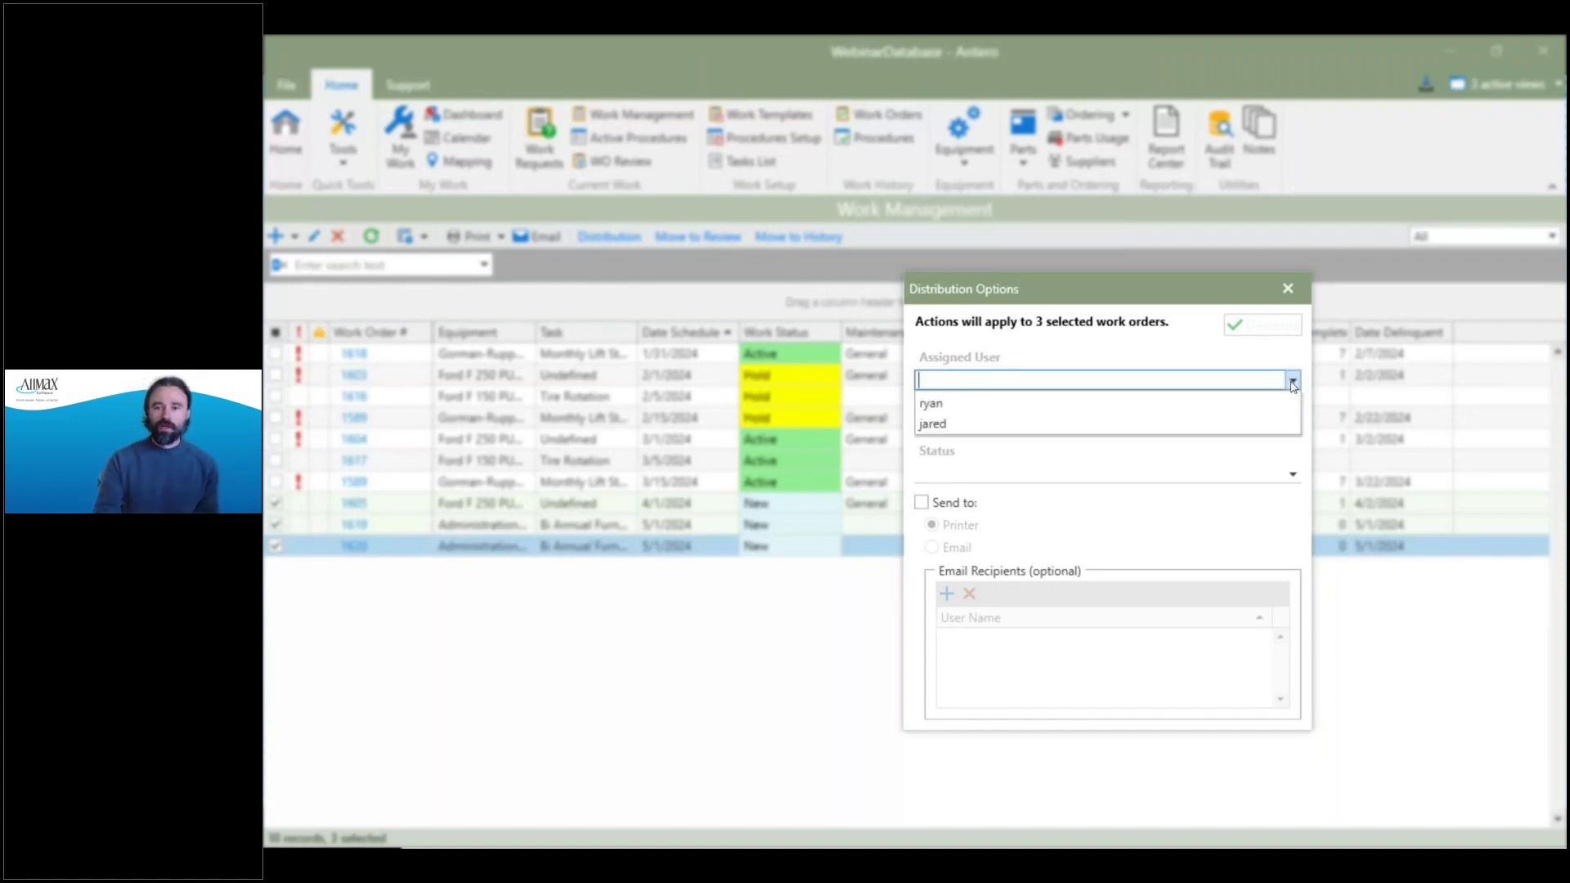
left_click(986, 403)
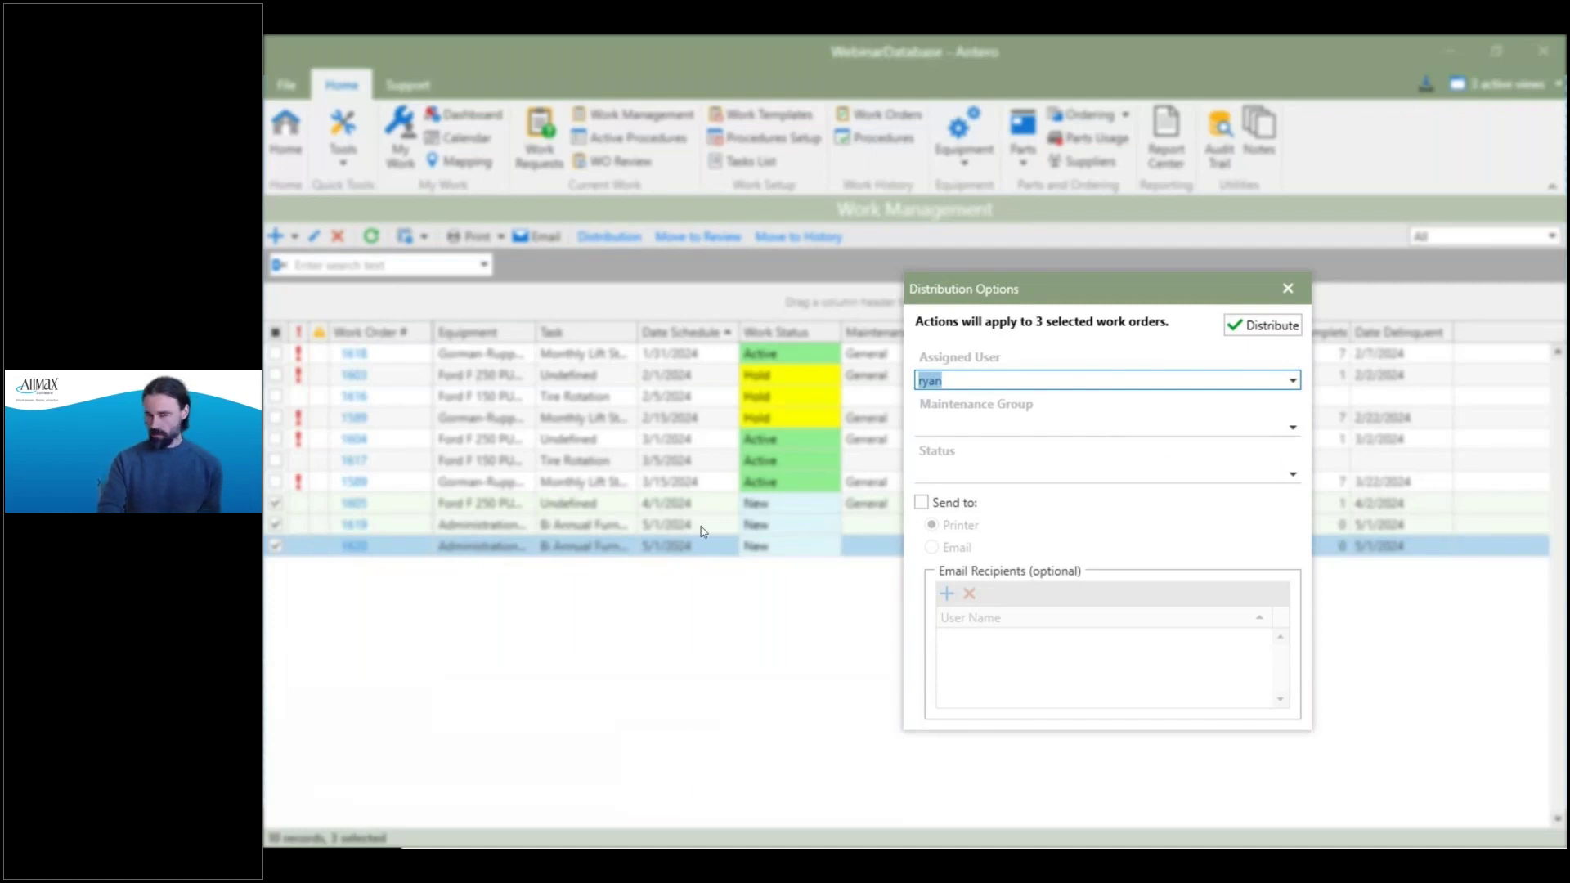
left_click(1293, 474)
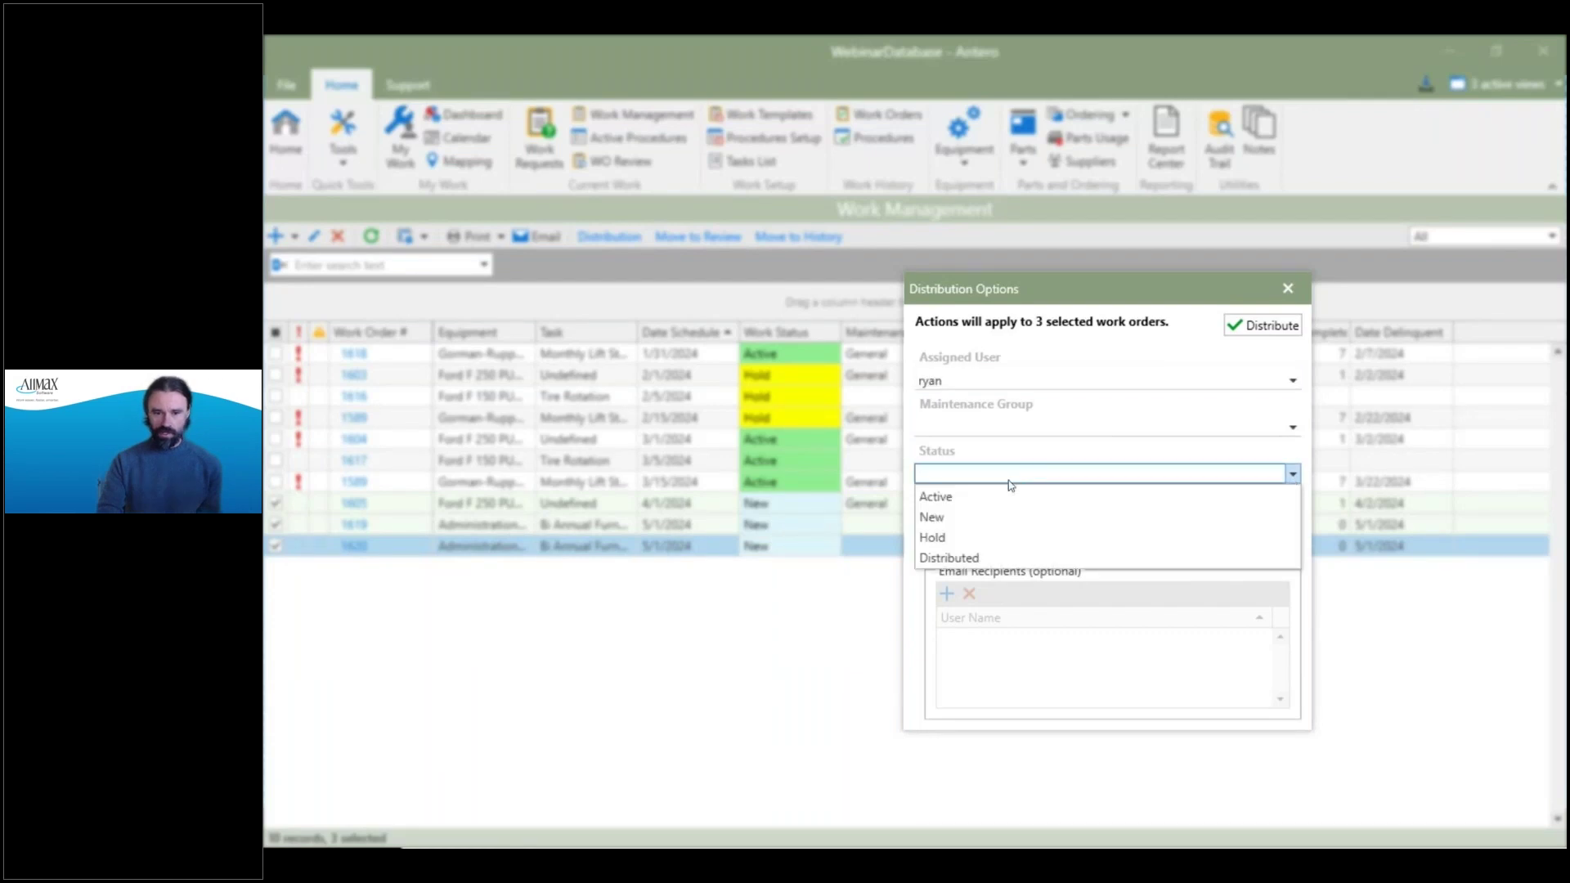
left_click(946, 503)
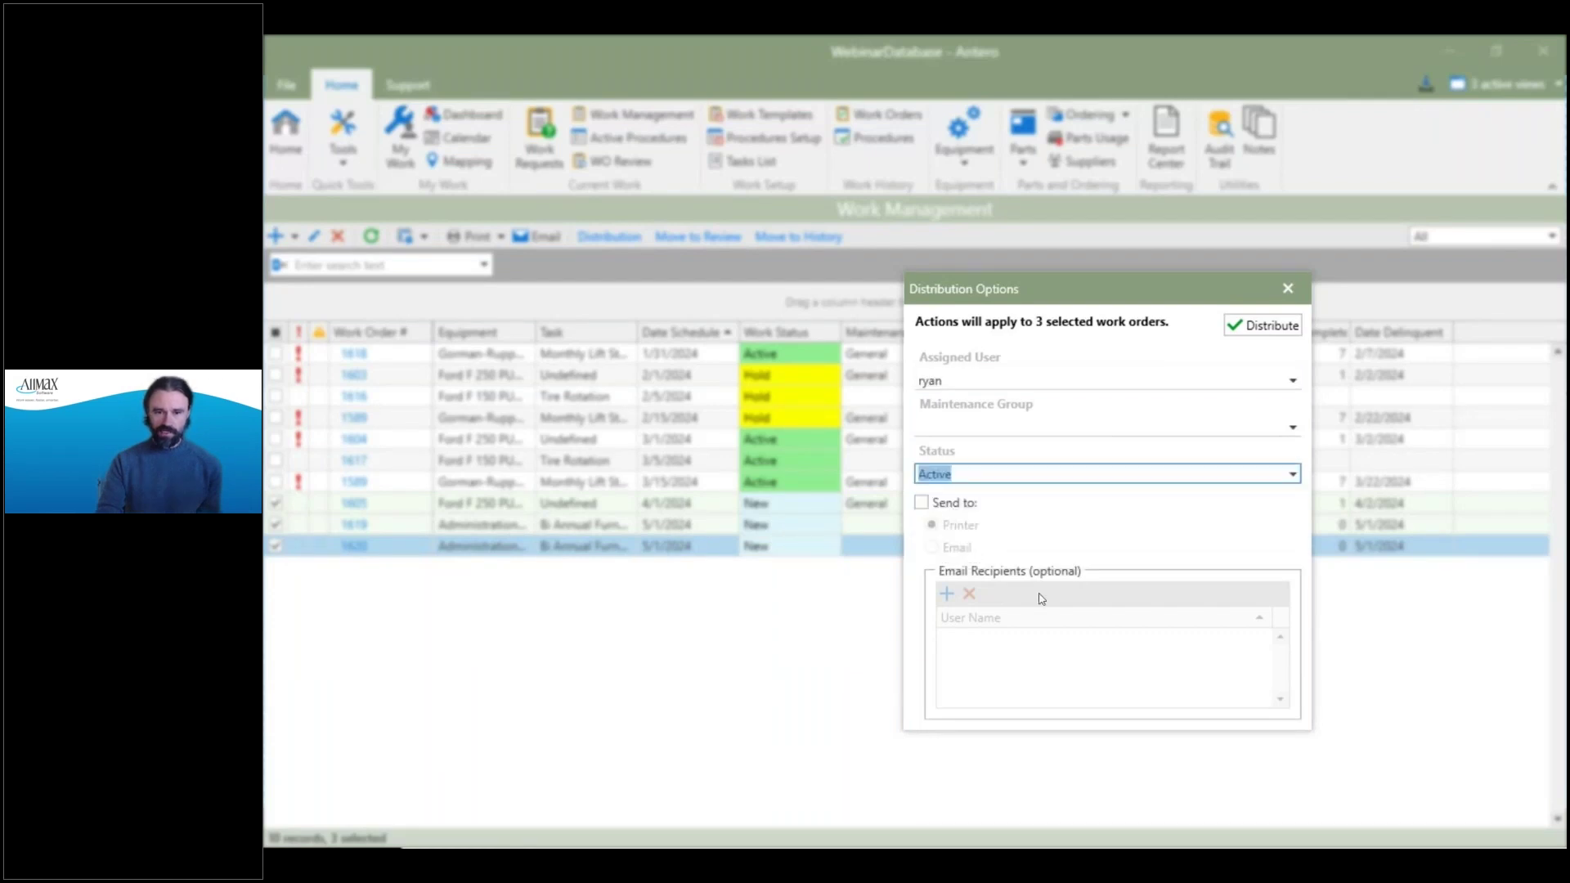
Try sending the distribution by email with the available user as recipient, and turn the sending option off again.
left_click(922, 503)
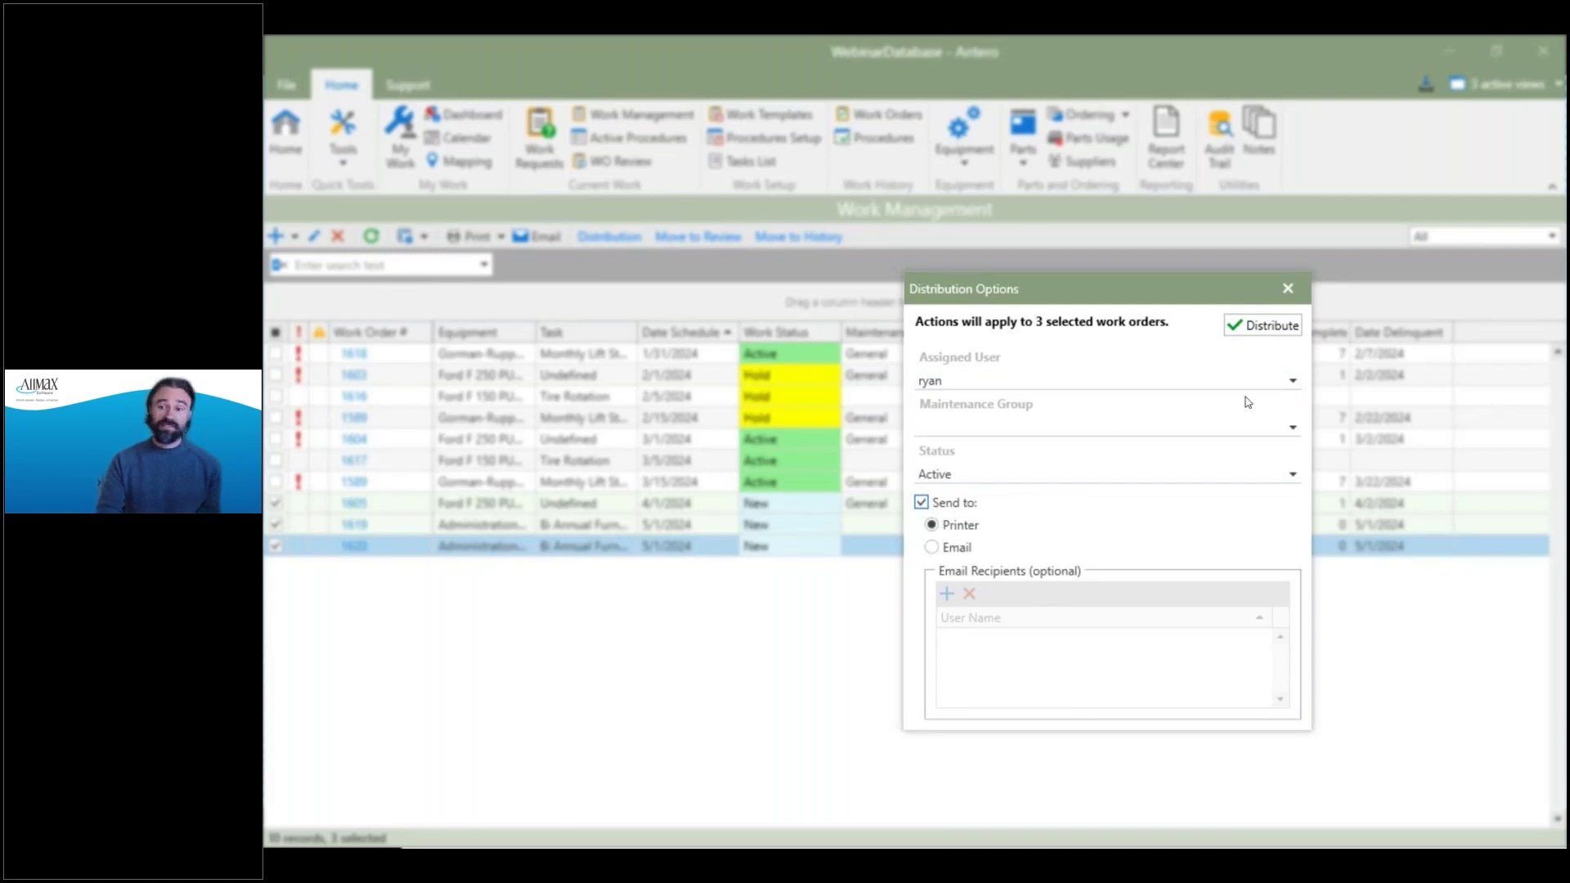
left_click(953, 551)
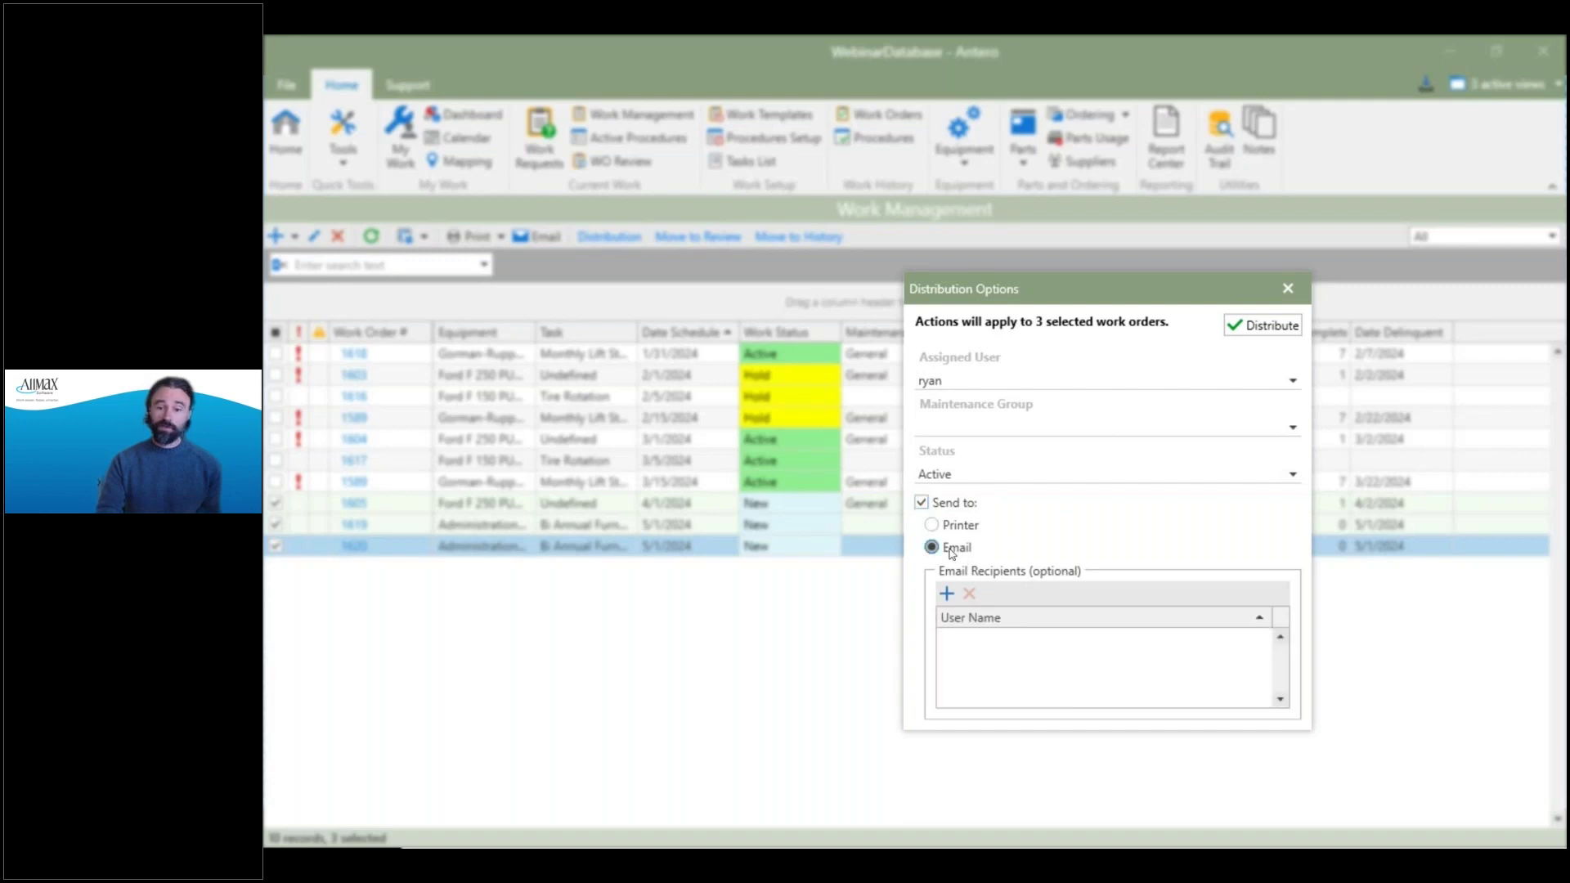
left_click(953, 601)
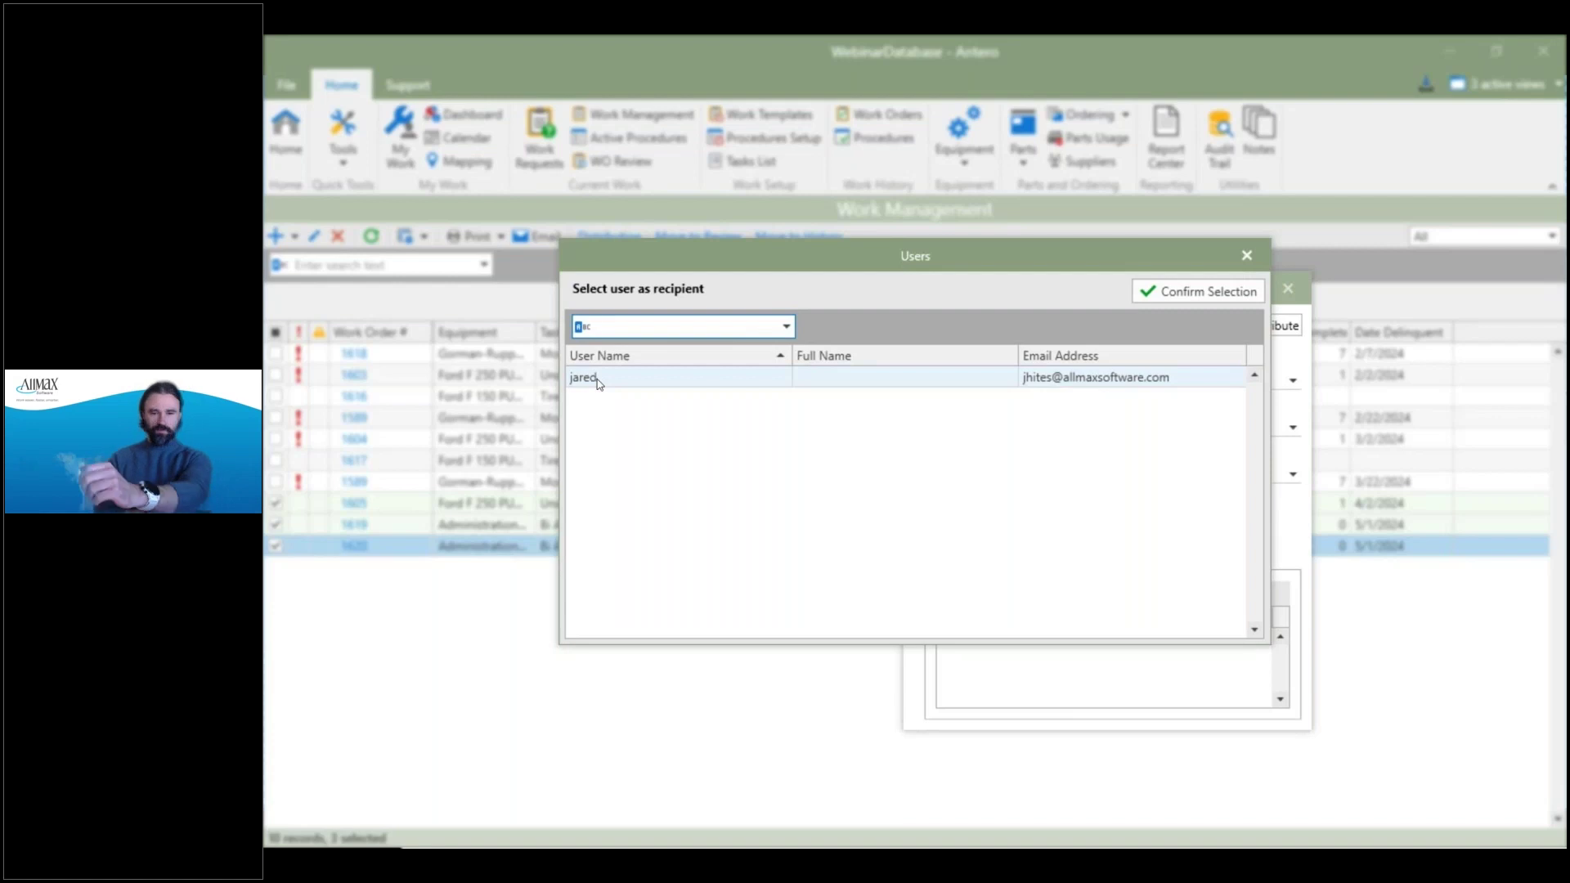
left_click(750, 424)
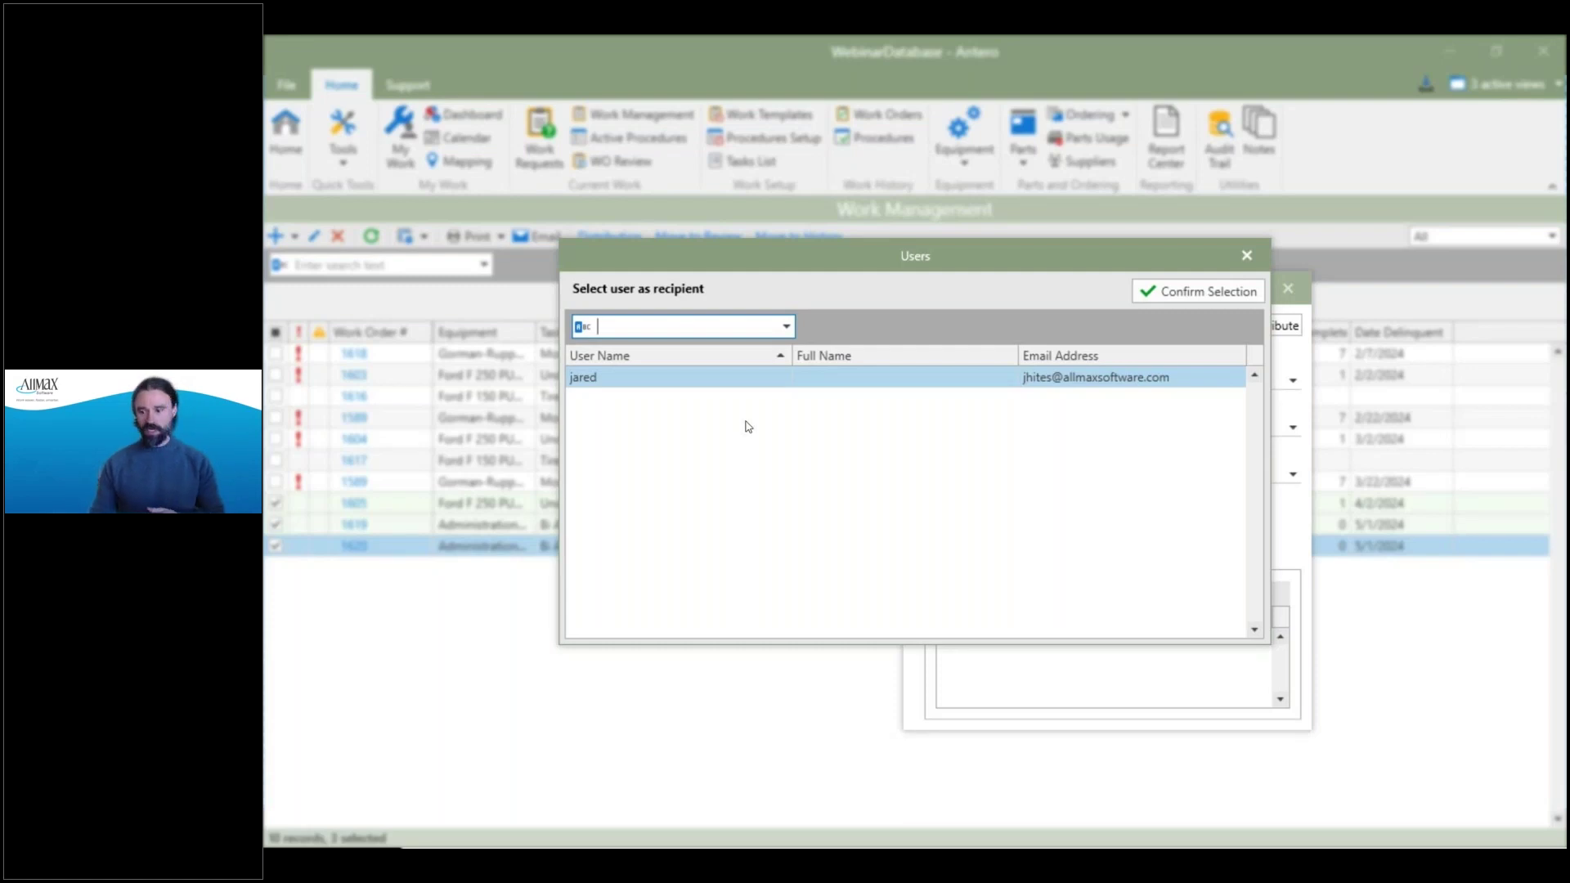
left_click(802, 383)
left_click(1152, 292)
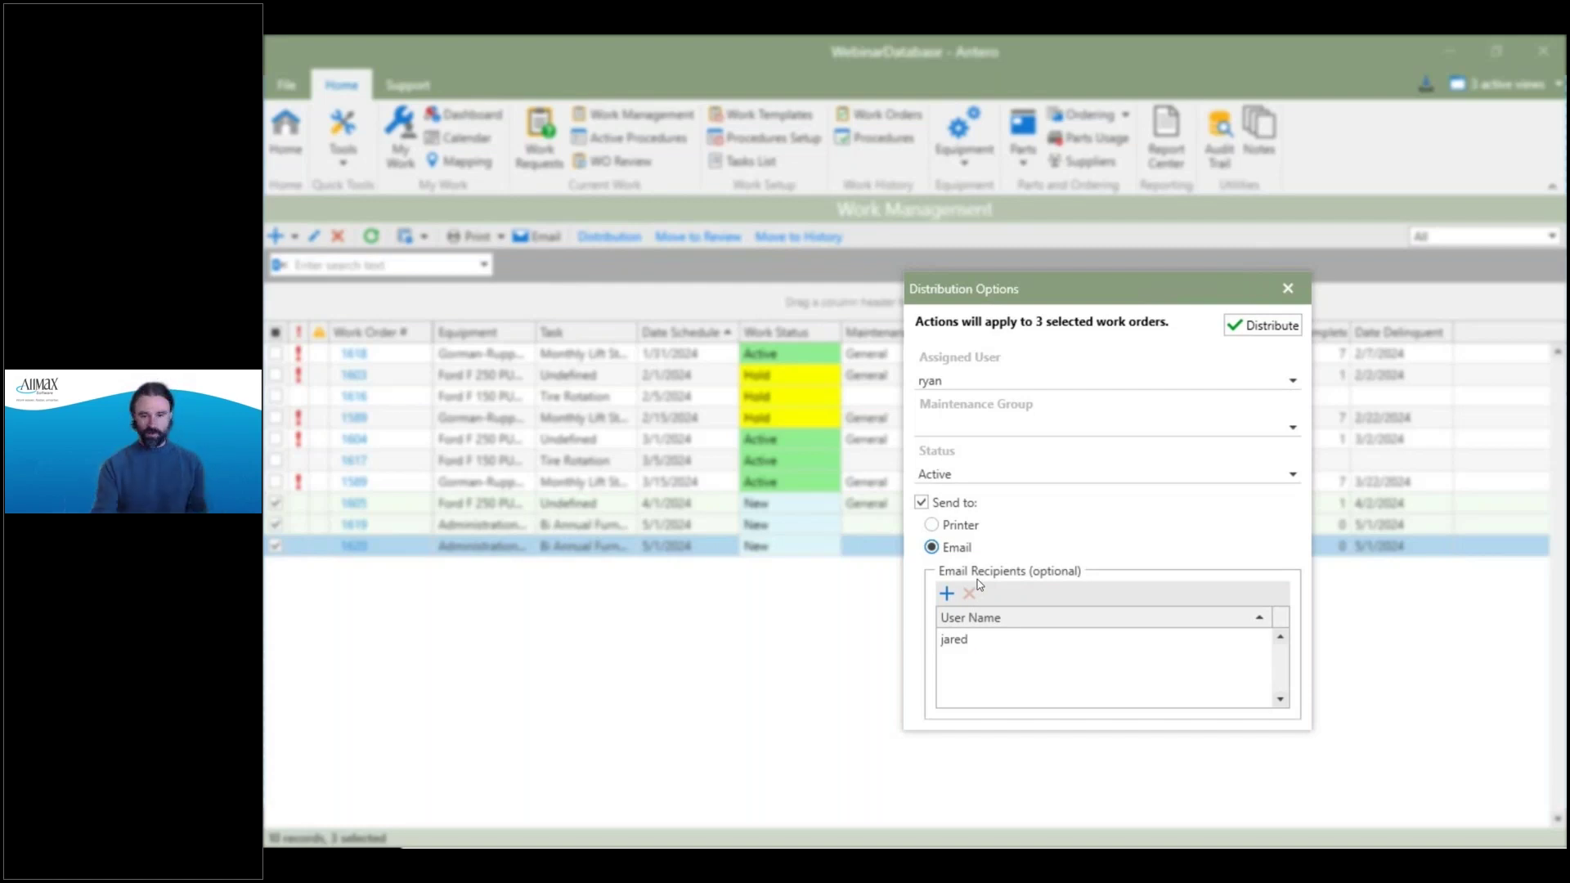
left_click(921, 503)
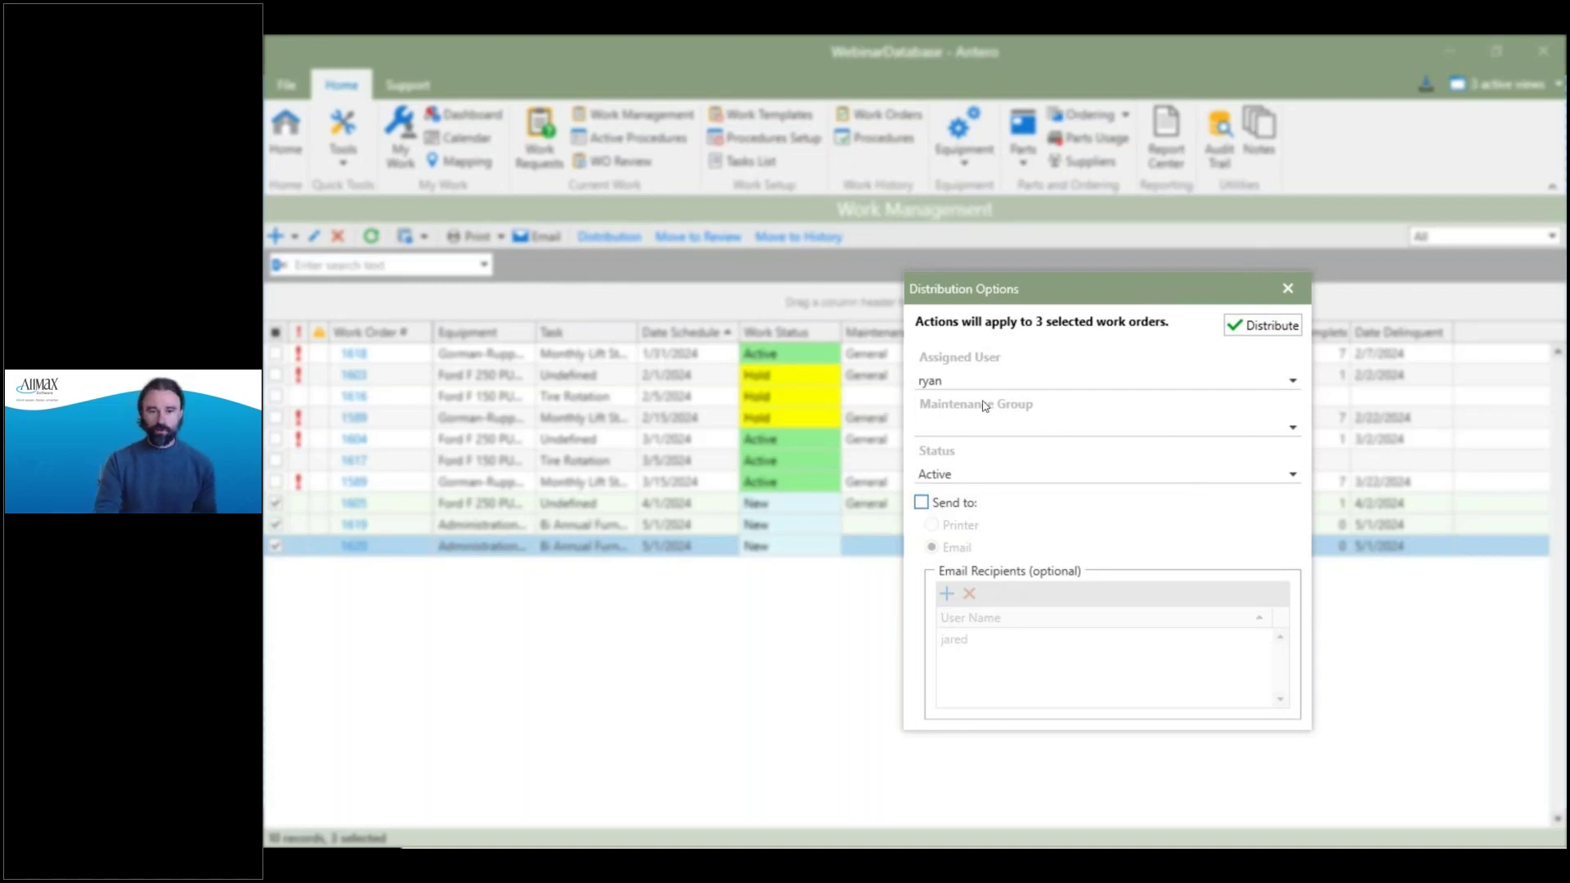
Distribute the three selected work orders with the chosen assigned user and Active status.
left_click(1270, 326)
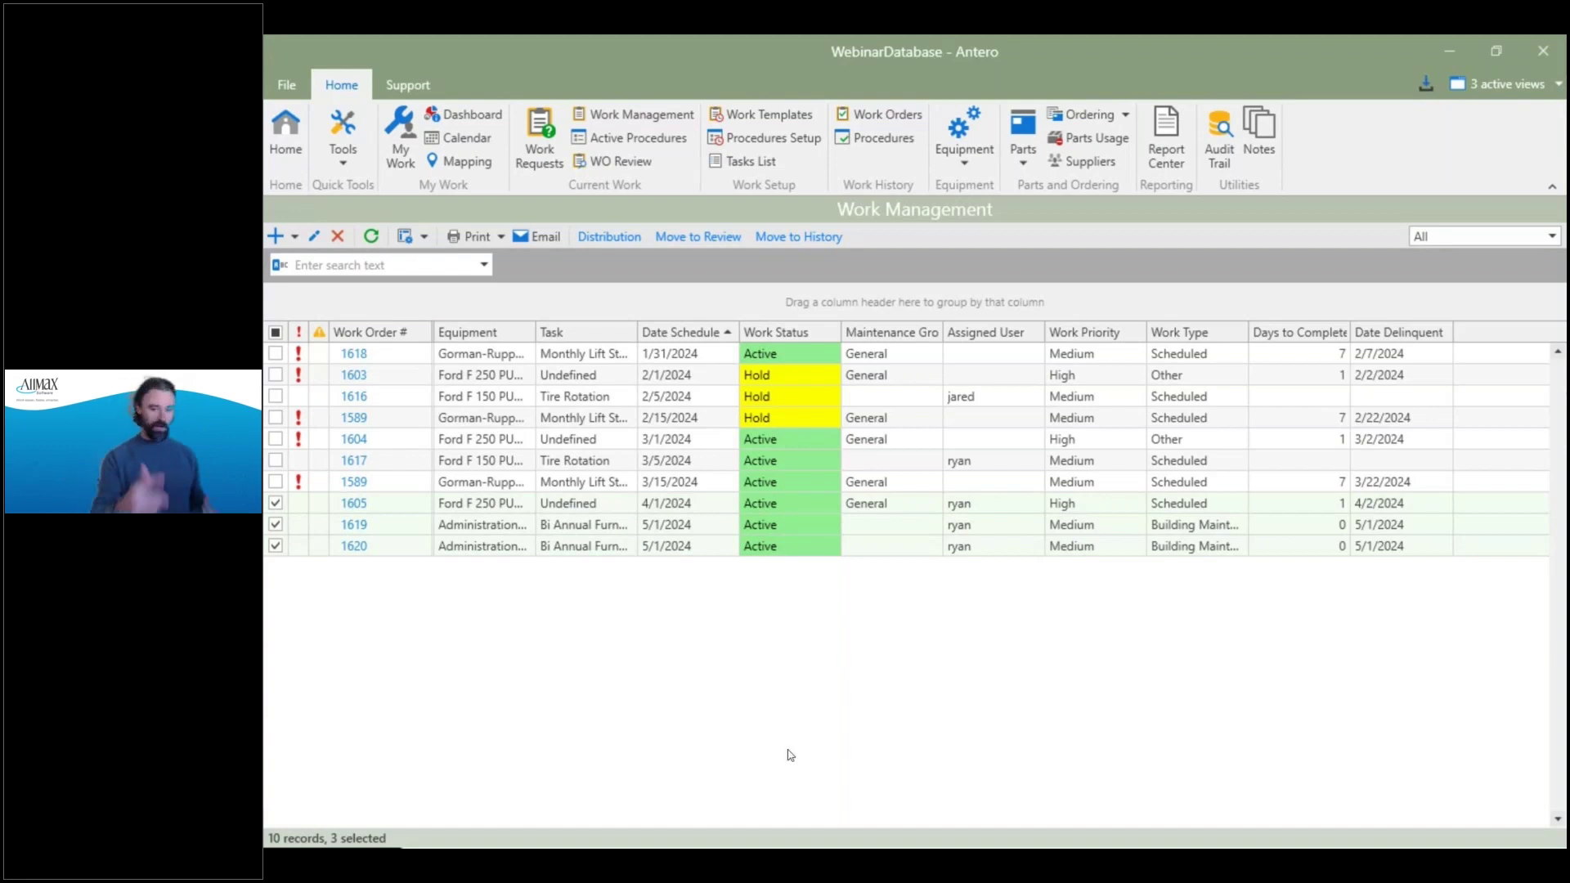
Compare the distributed work orders in My Work under all work and under my work with maintenance groups.
left_click(401, 135)
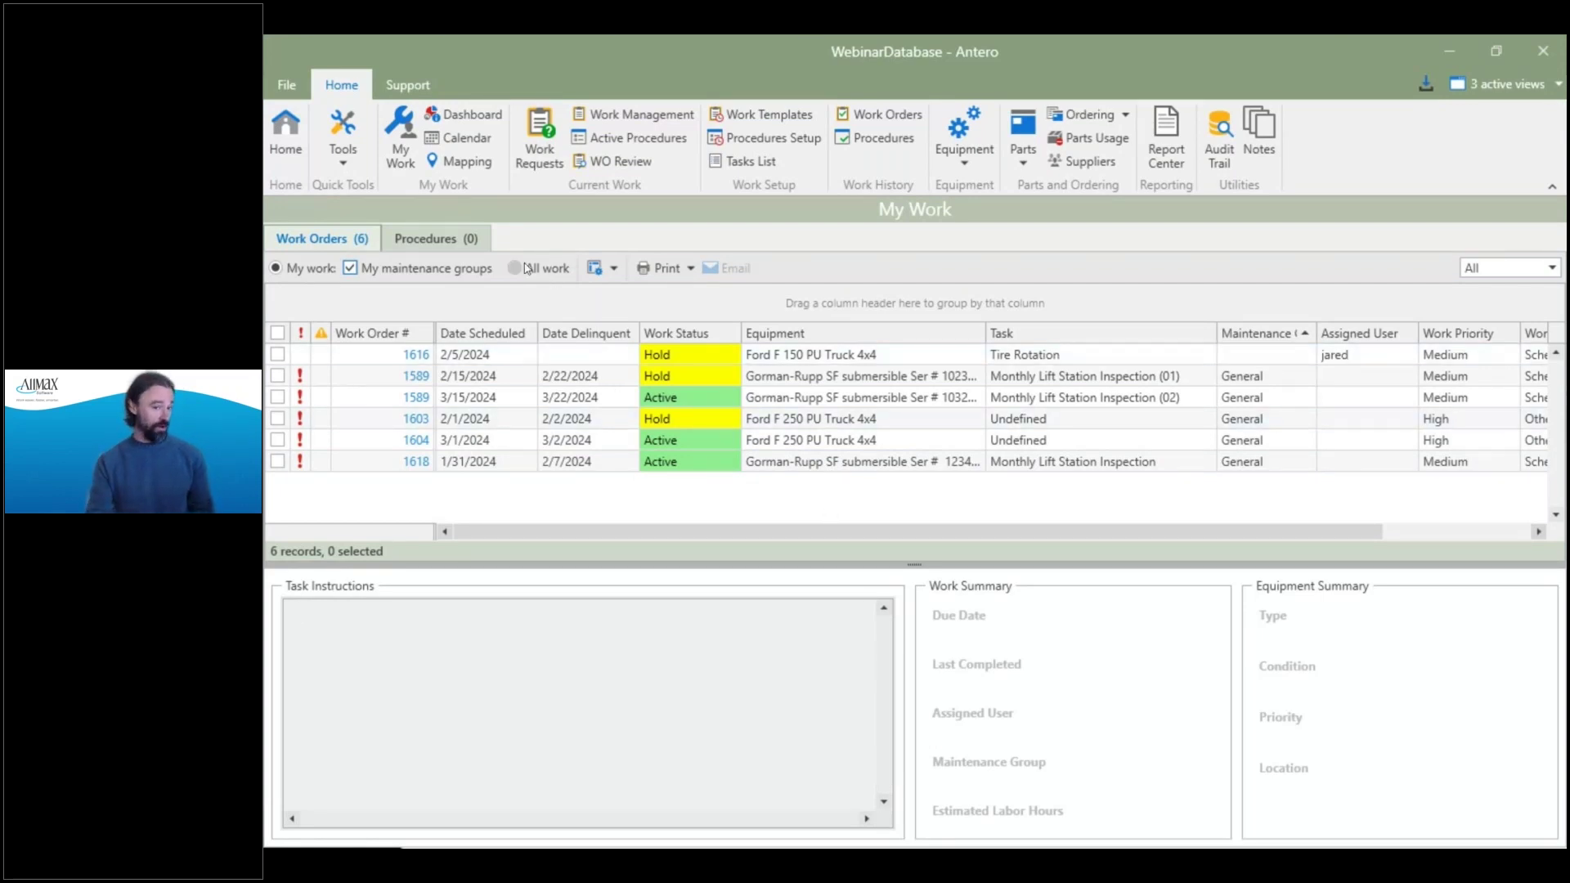
left_click(526, 268)
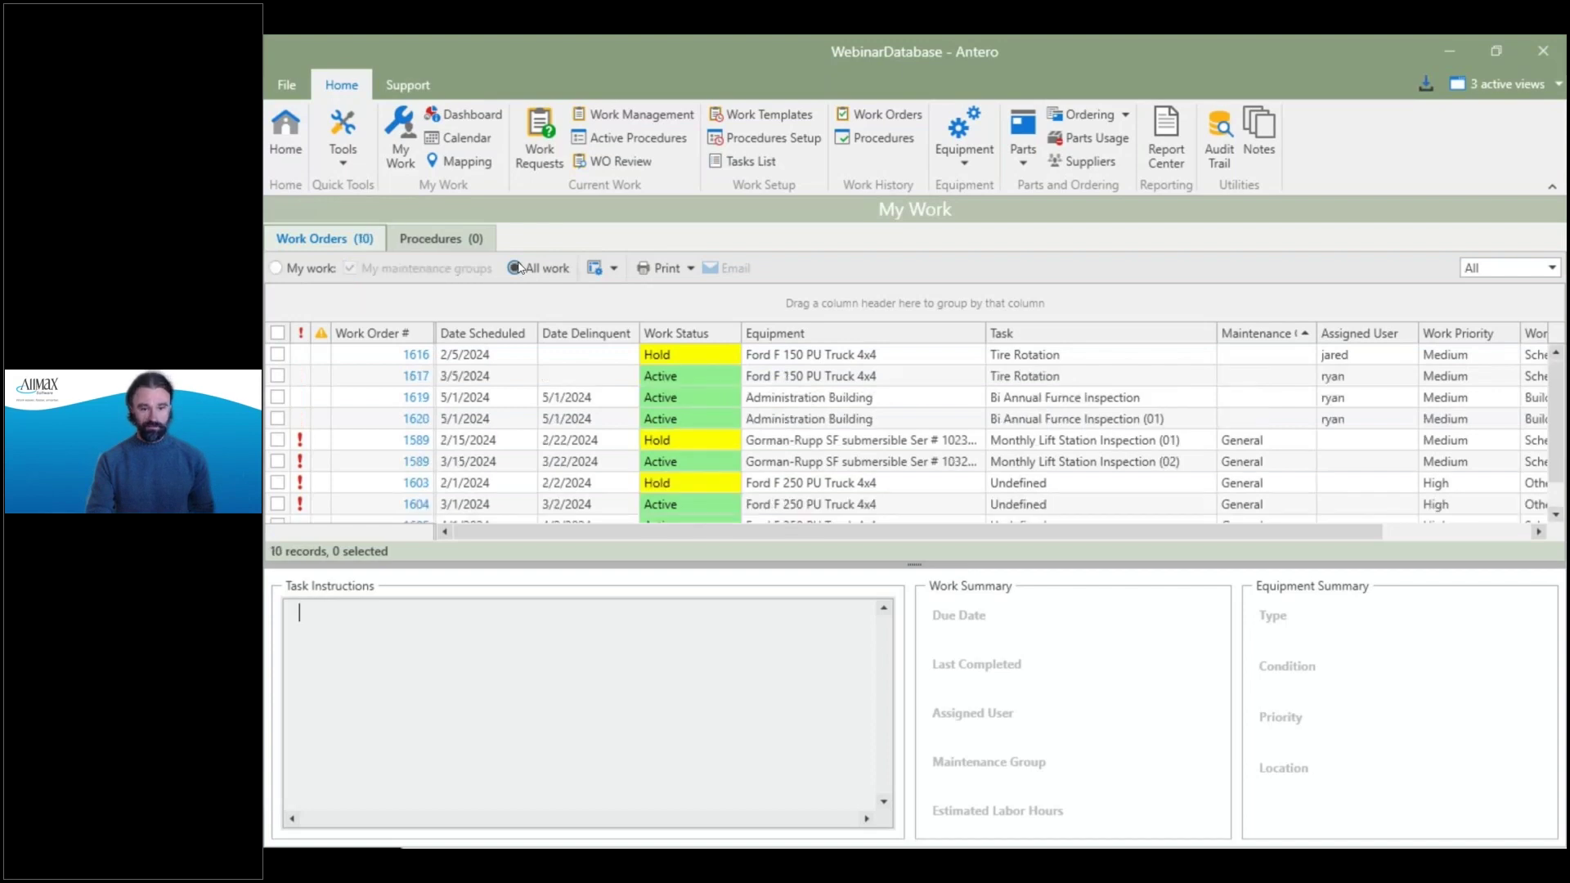
scroll(719, 485, "down", 1)
scroll(720, 485, "down", 1)
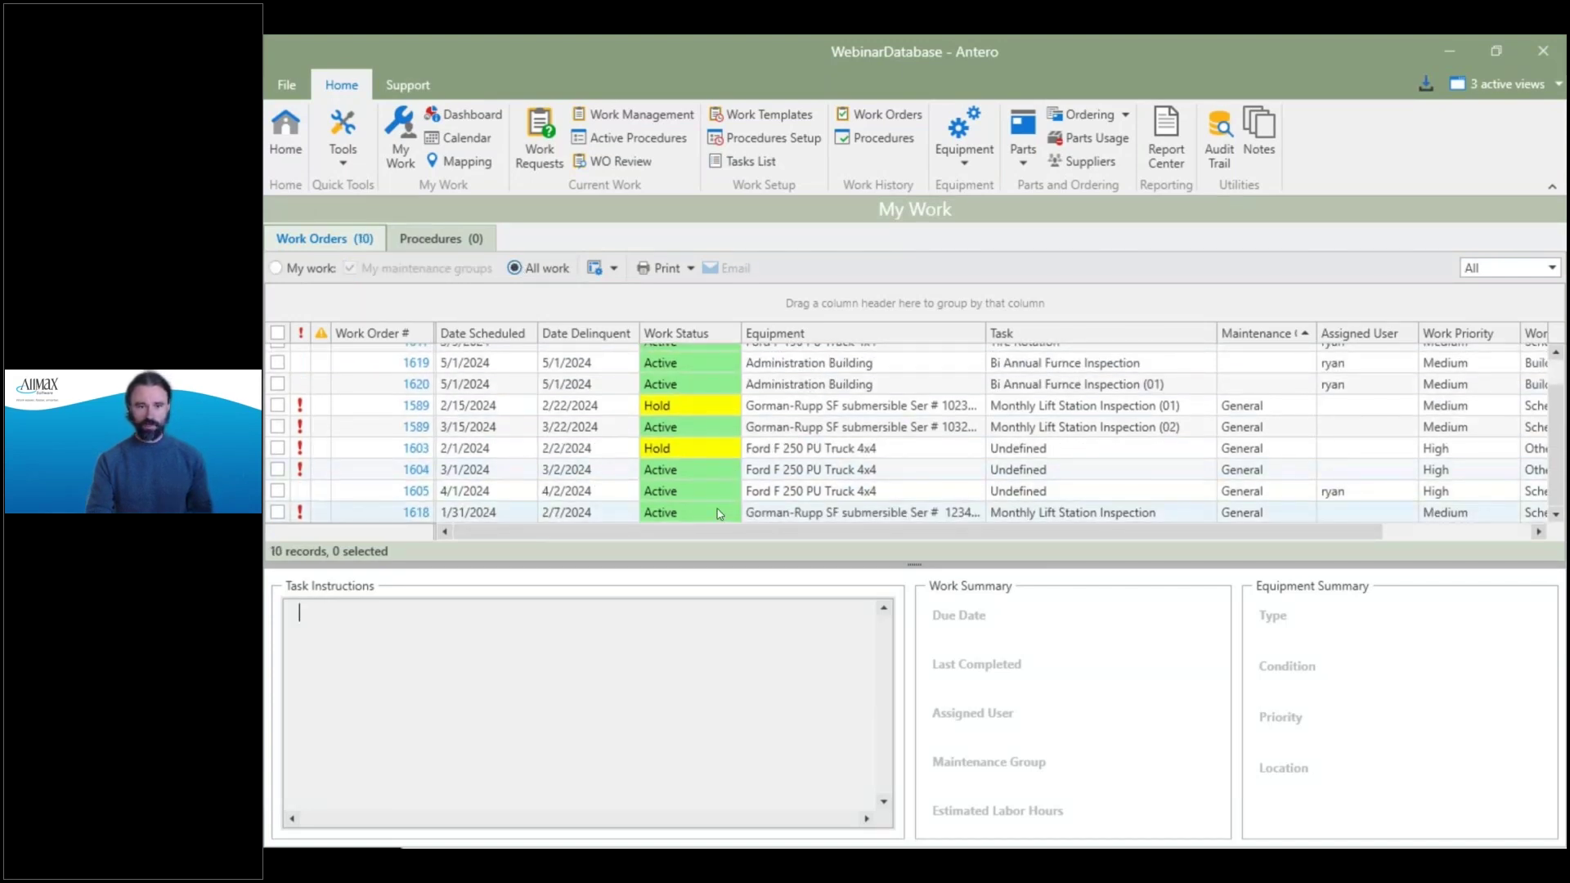
scroll(1316, 457, "up", 2)
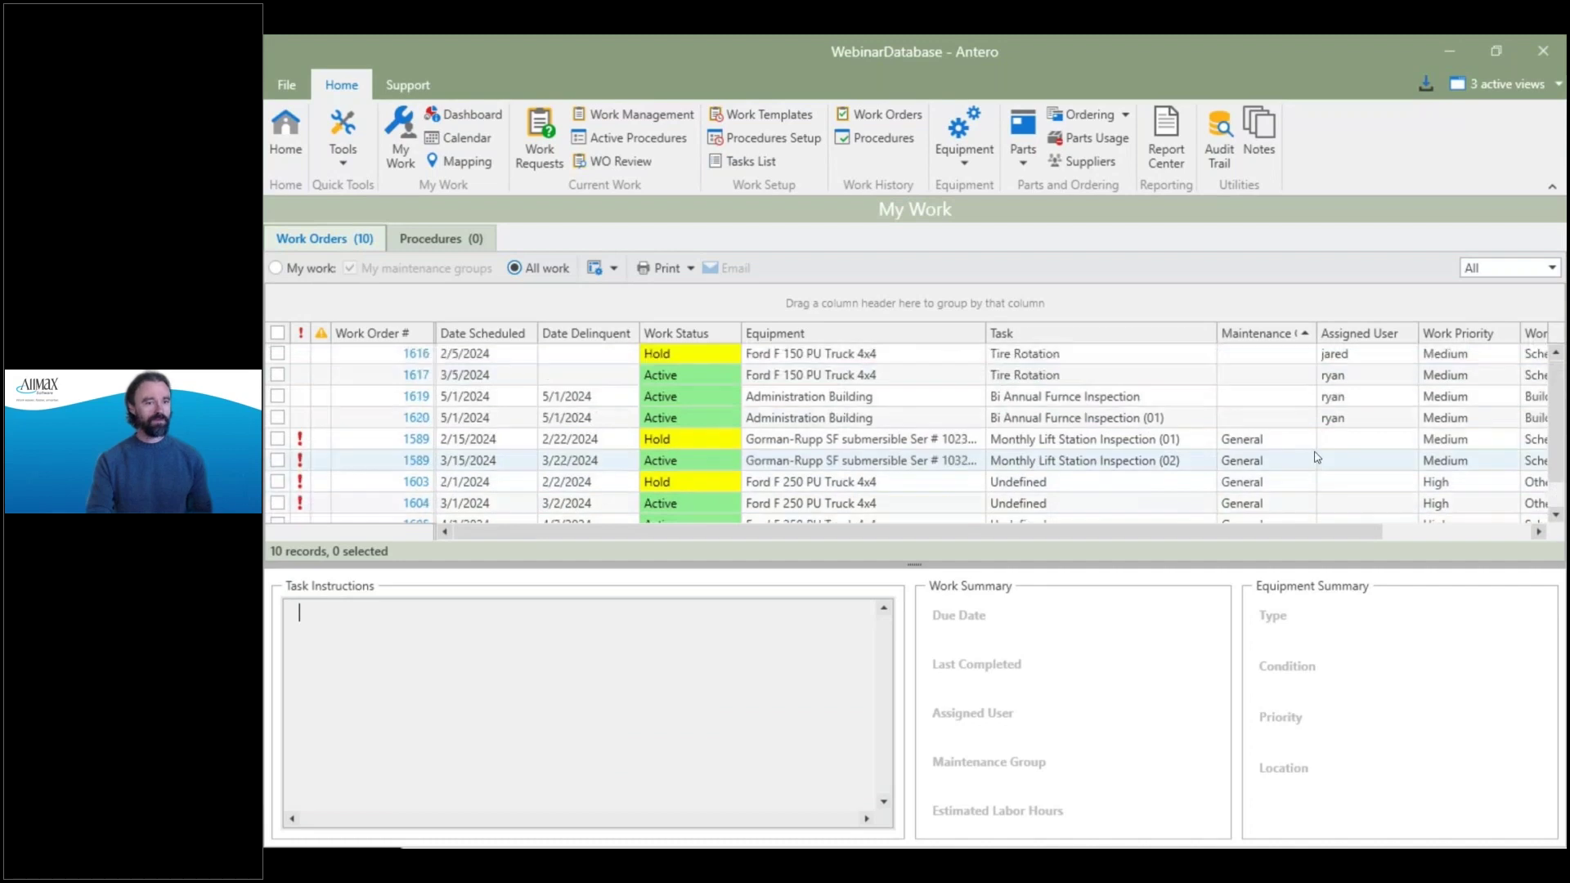
left_click(404, 265)
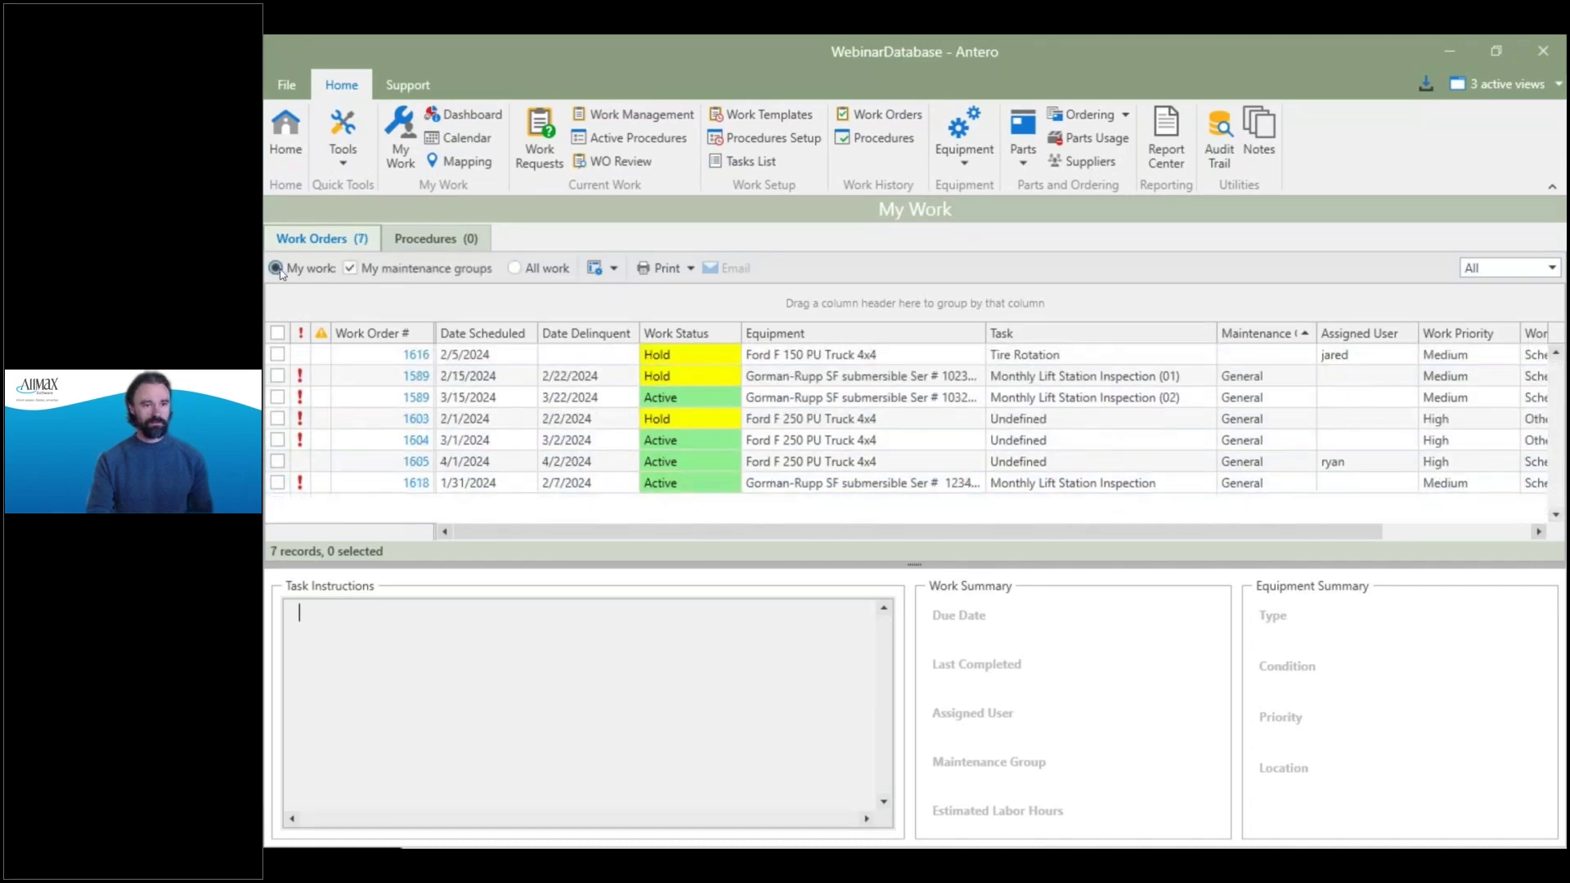
Return to Work Management and deselect the three distributed work orders.
left_click(617, 115)
left_click(275, 503)
left_click(276, 524)
left_click(276, 545)
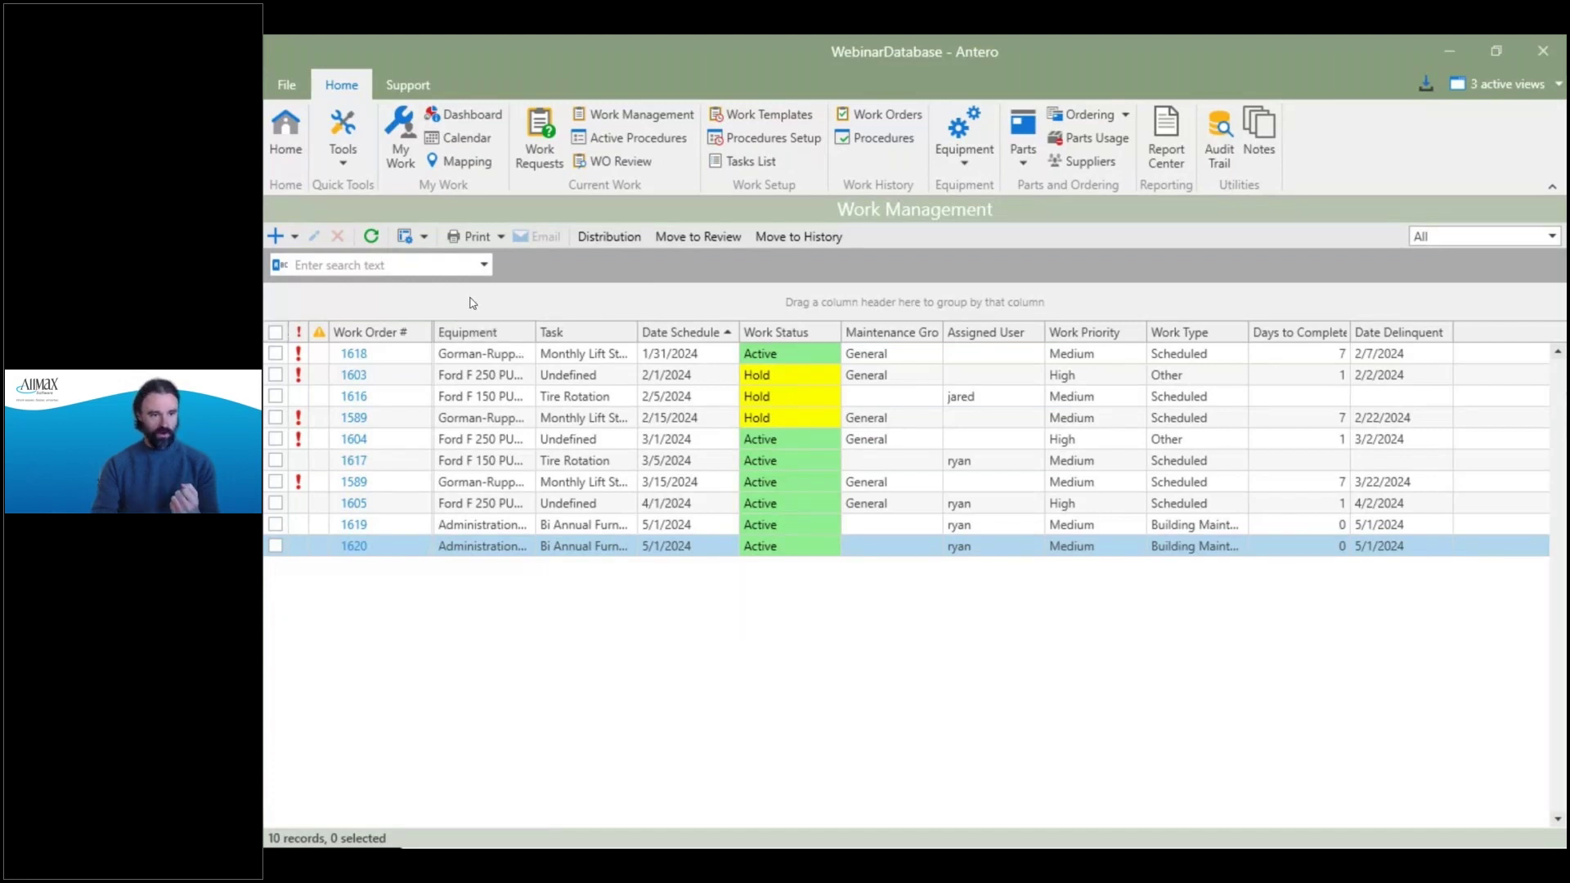
Group edit the 3/5/2024 tire rotation and the three Hold work orders, setting Priority to High and Days to Complete to 7.
left_click(276, 461)
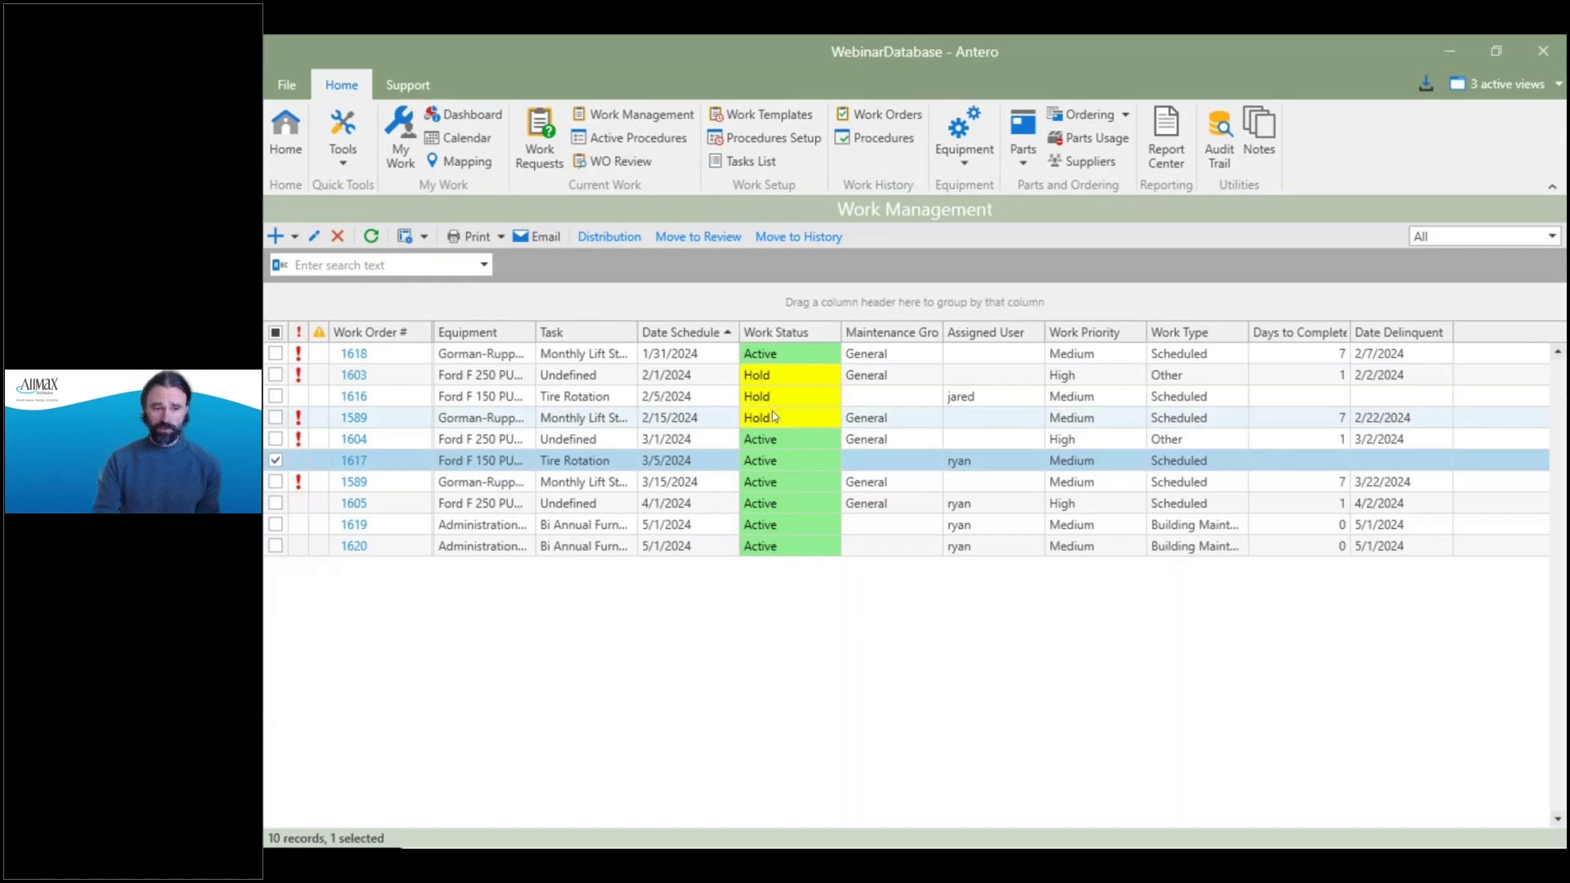
left_click(276, 374)
left_click(276, 396)
left_click(275, 417)
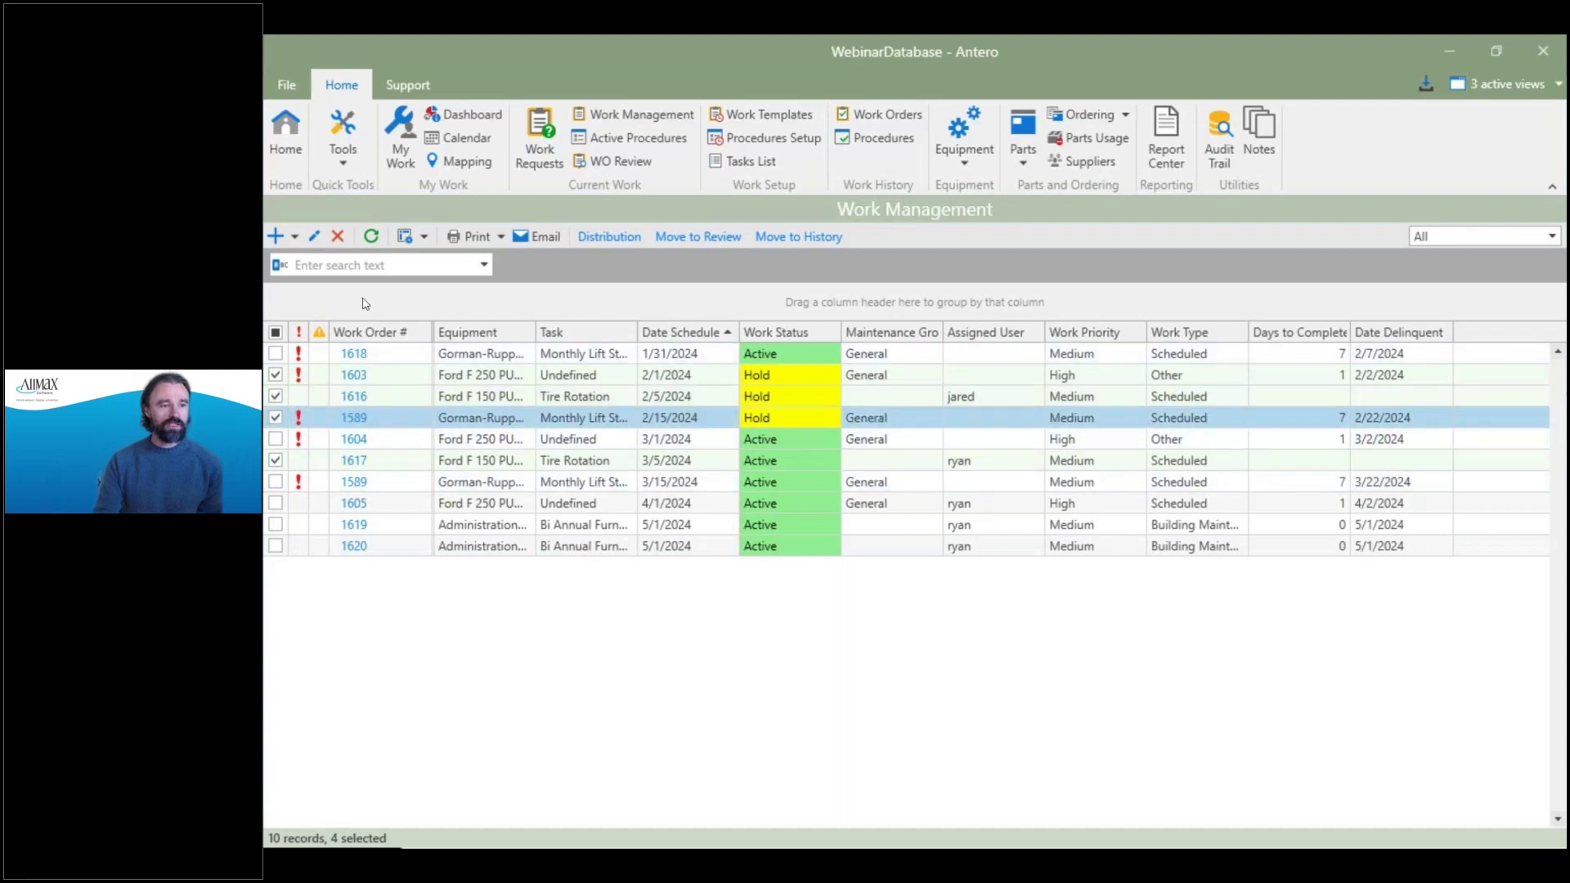
left_click(314, 237)
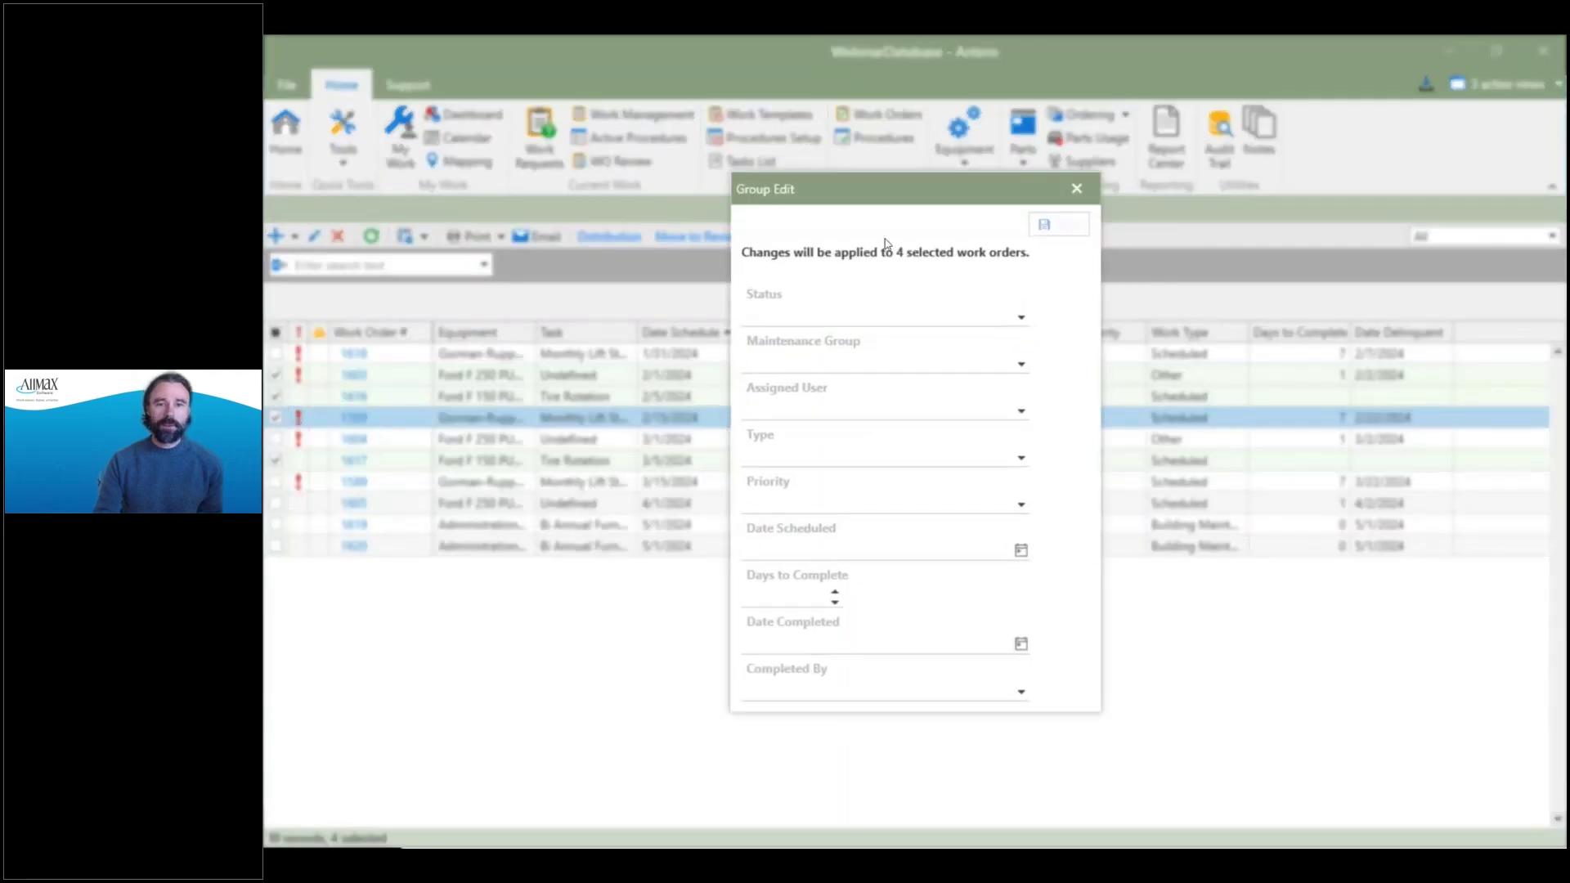
left_click_drag(895, 198, 1170, 203)
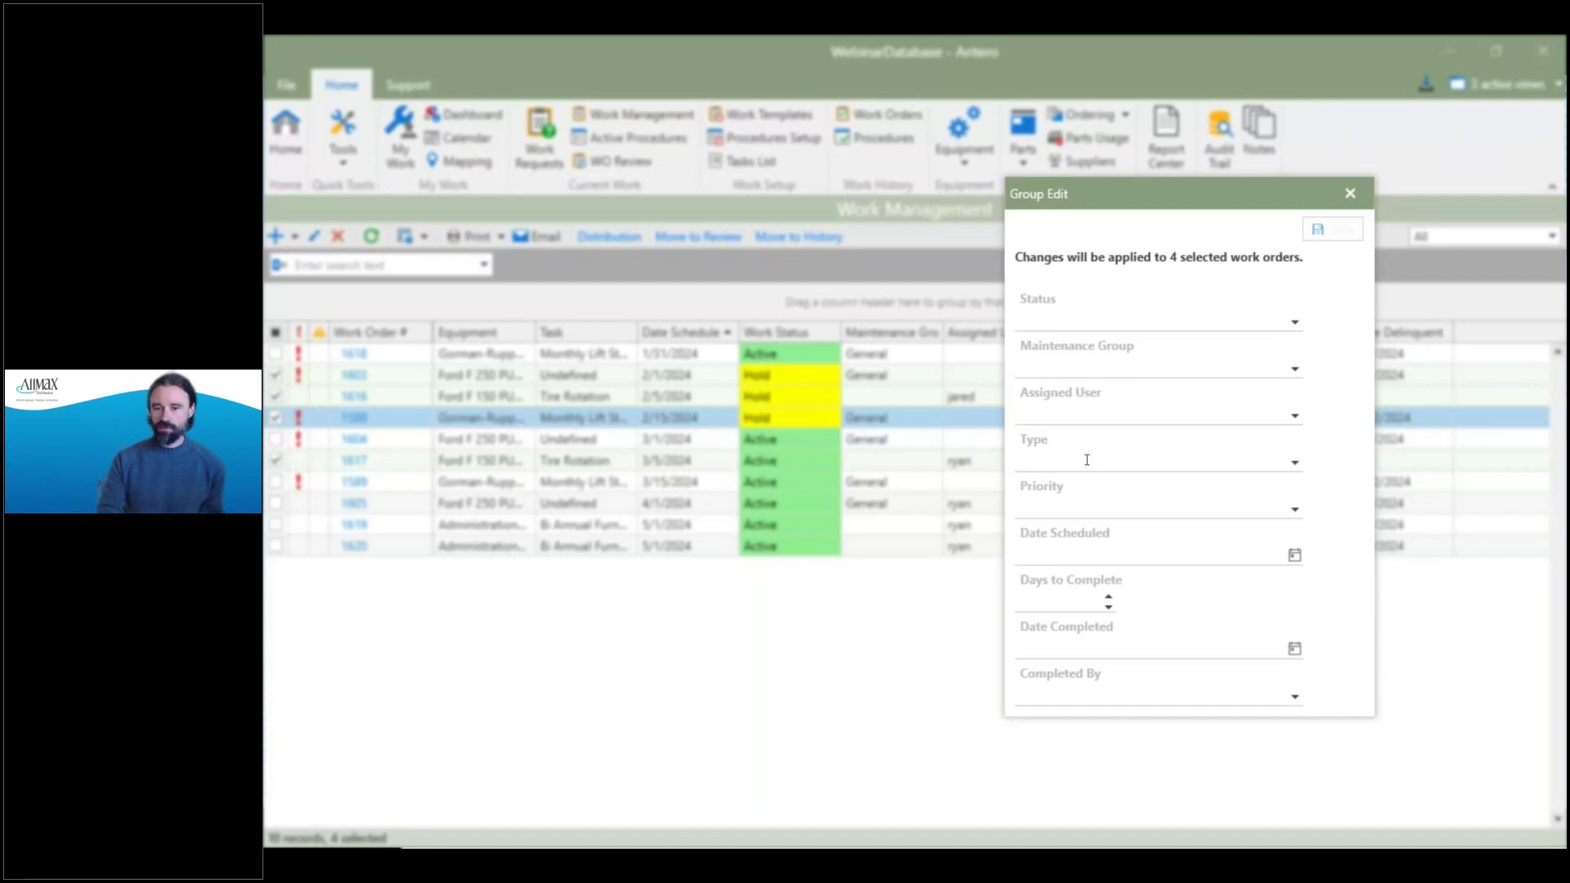
left_click(1296, 509)
left_click(1087, 533)
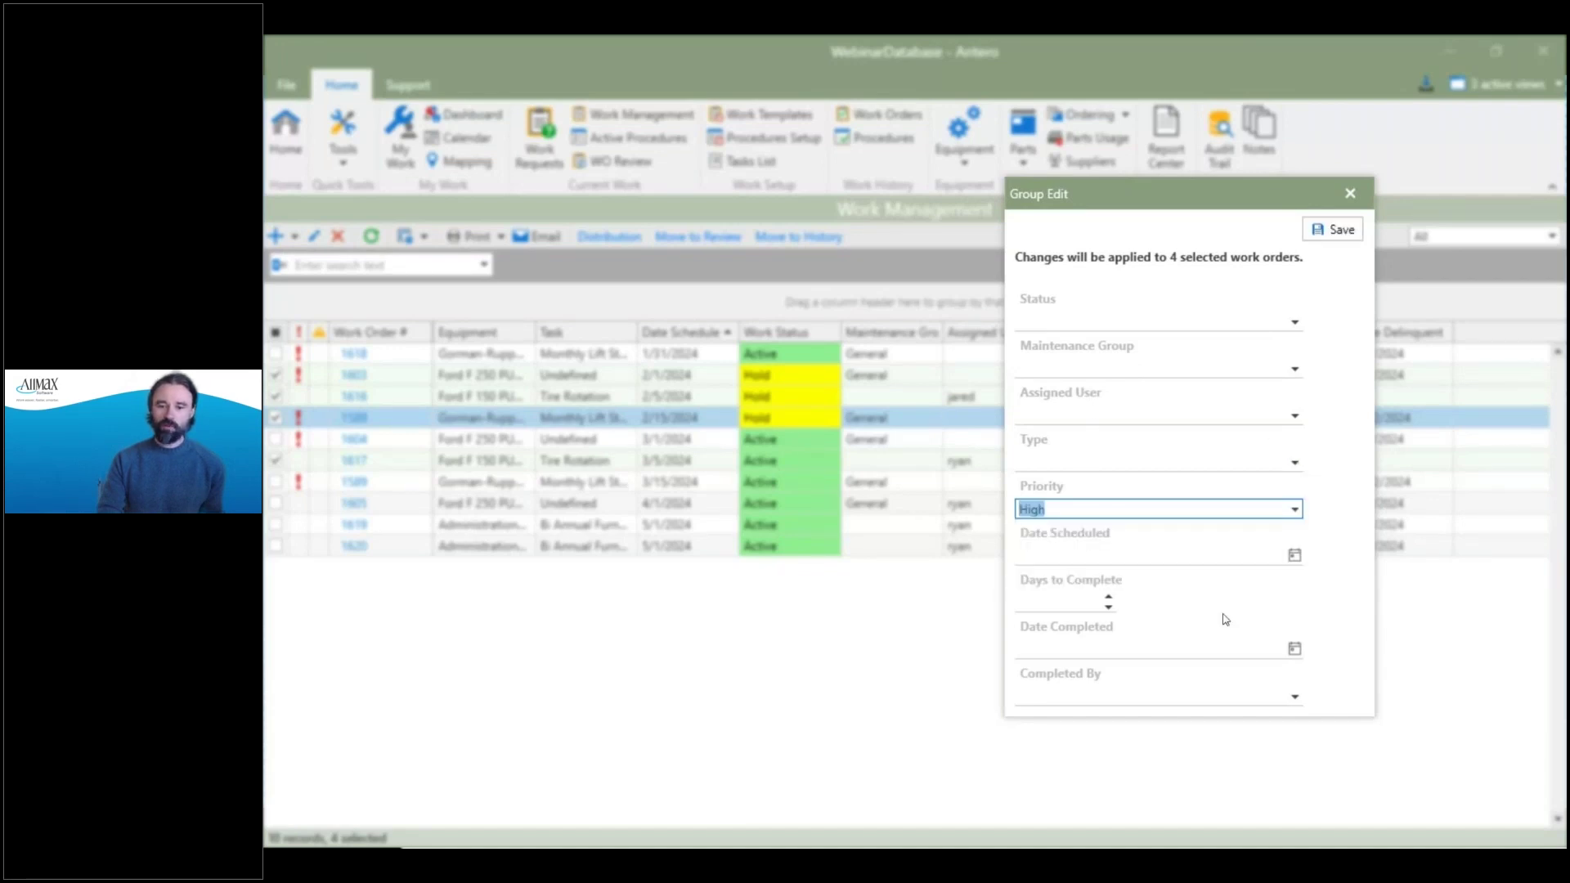
left_click(1083, 605)
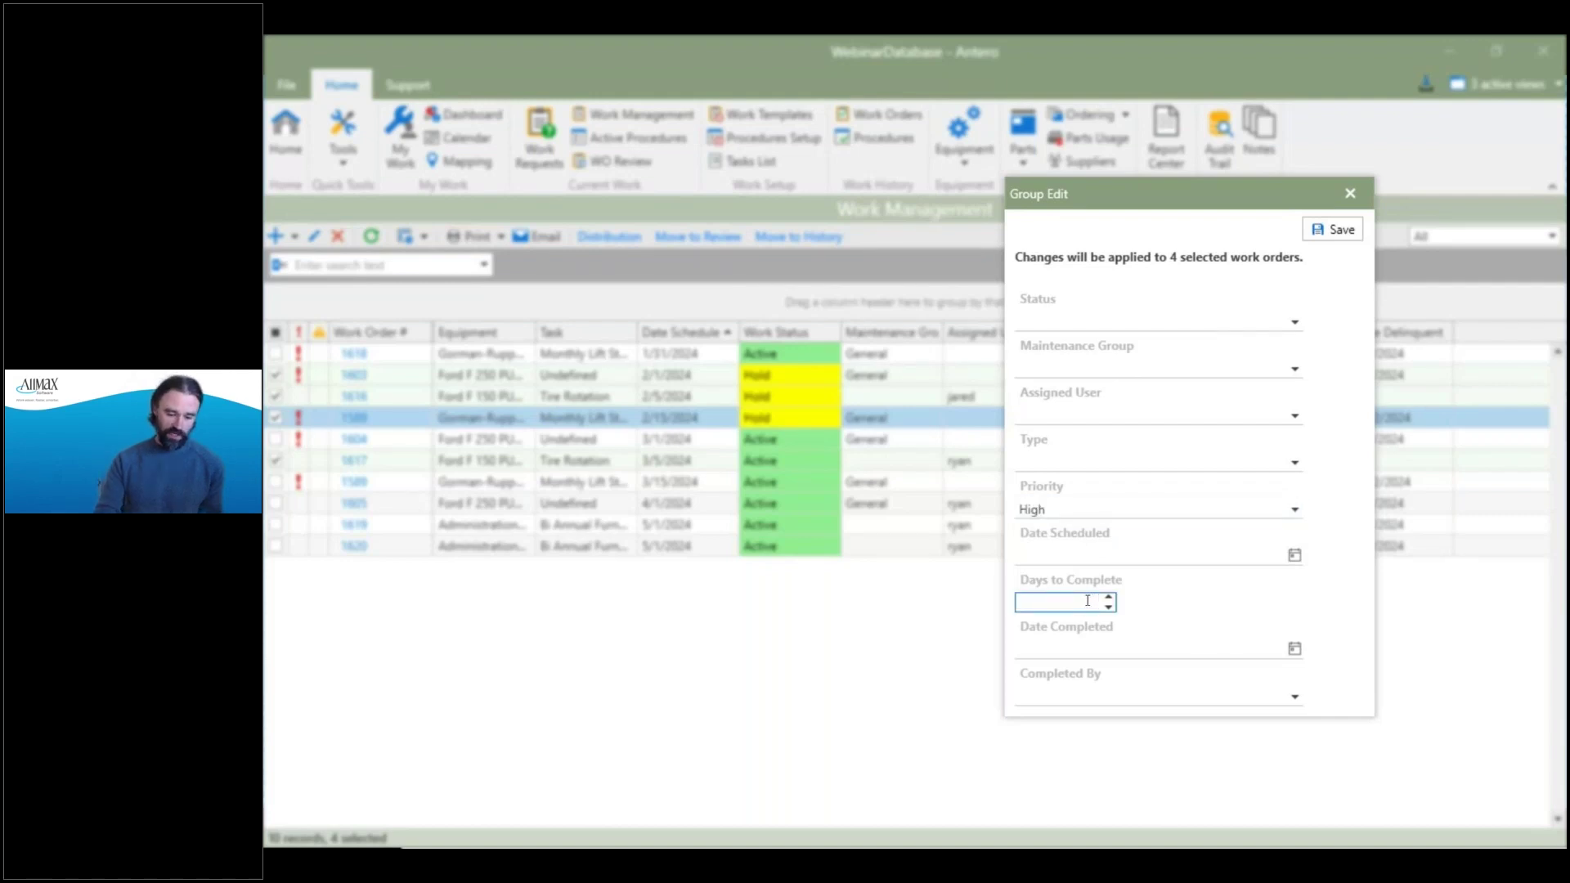
type("7")
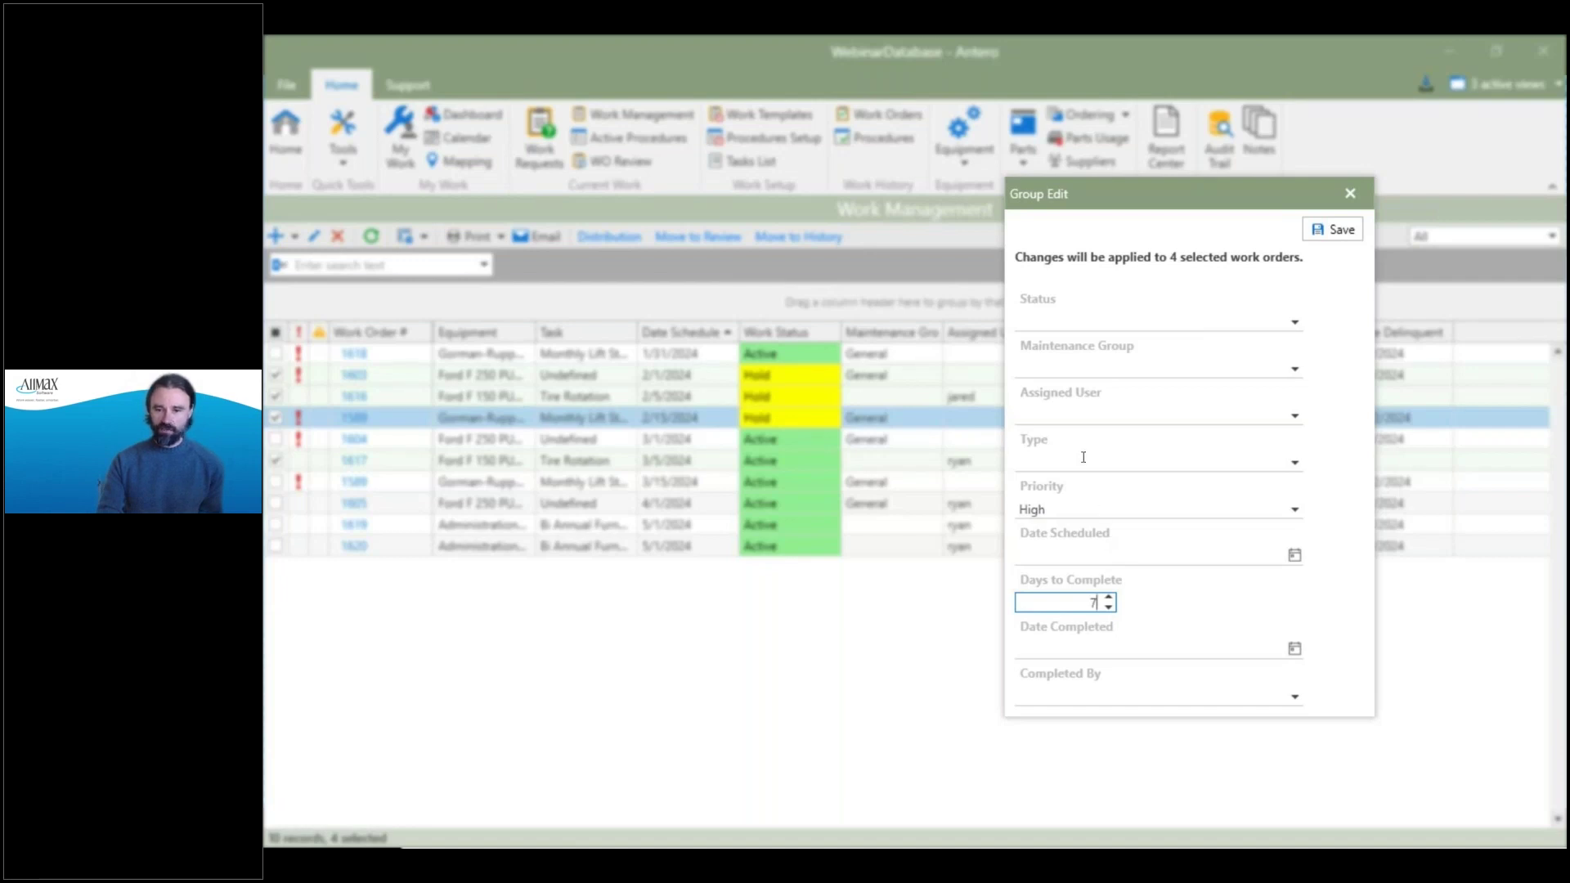
left_click(1317, 241)
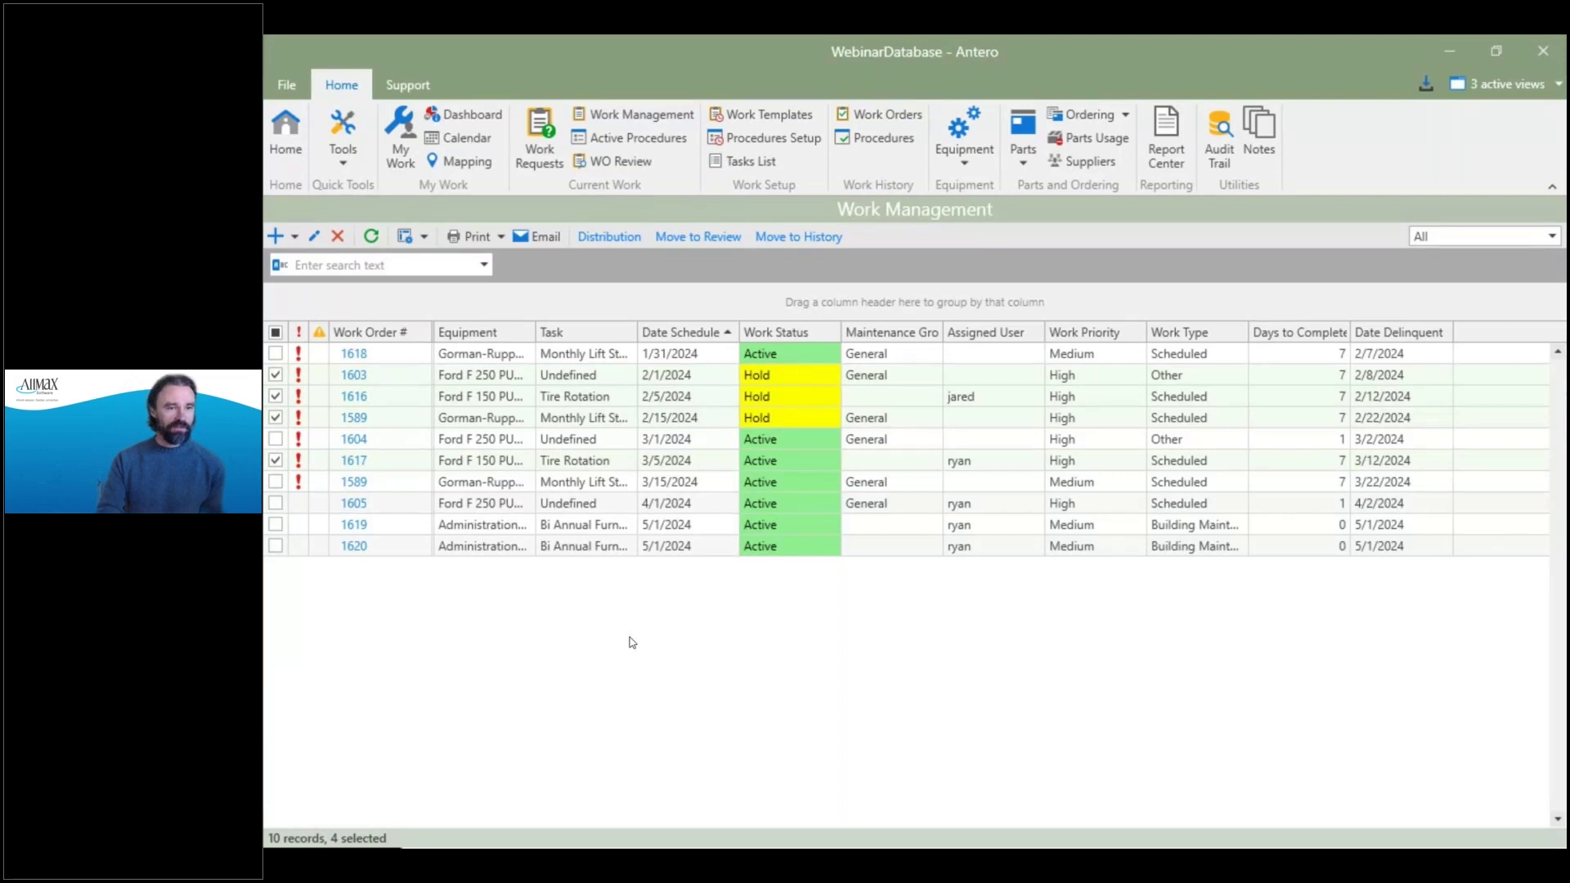
Examine the Date Completed field in the group edit of the four work orders, close it without changes, and clear the selection.
left_click(314, 237)
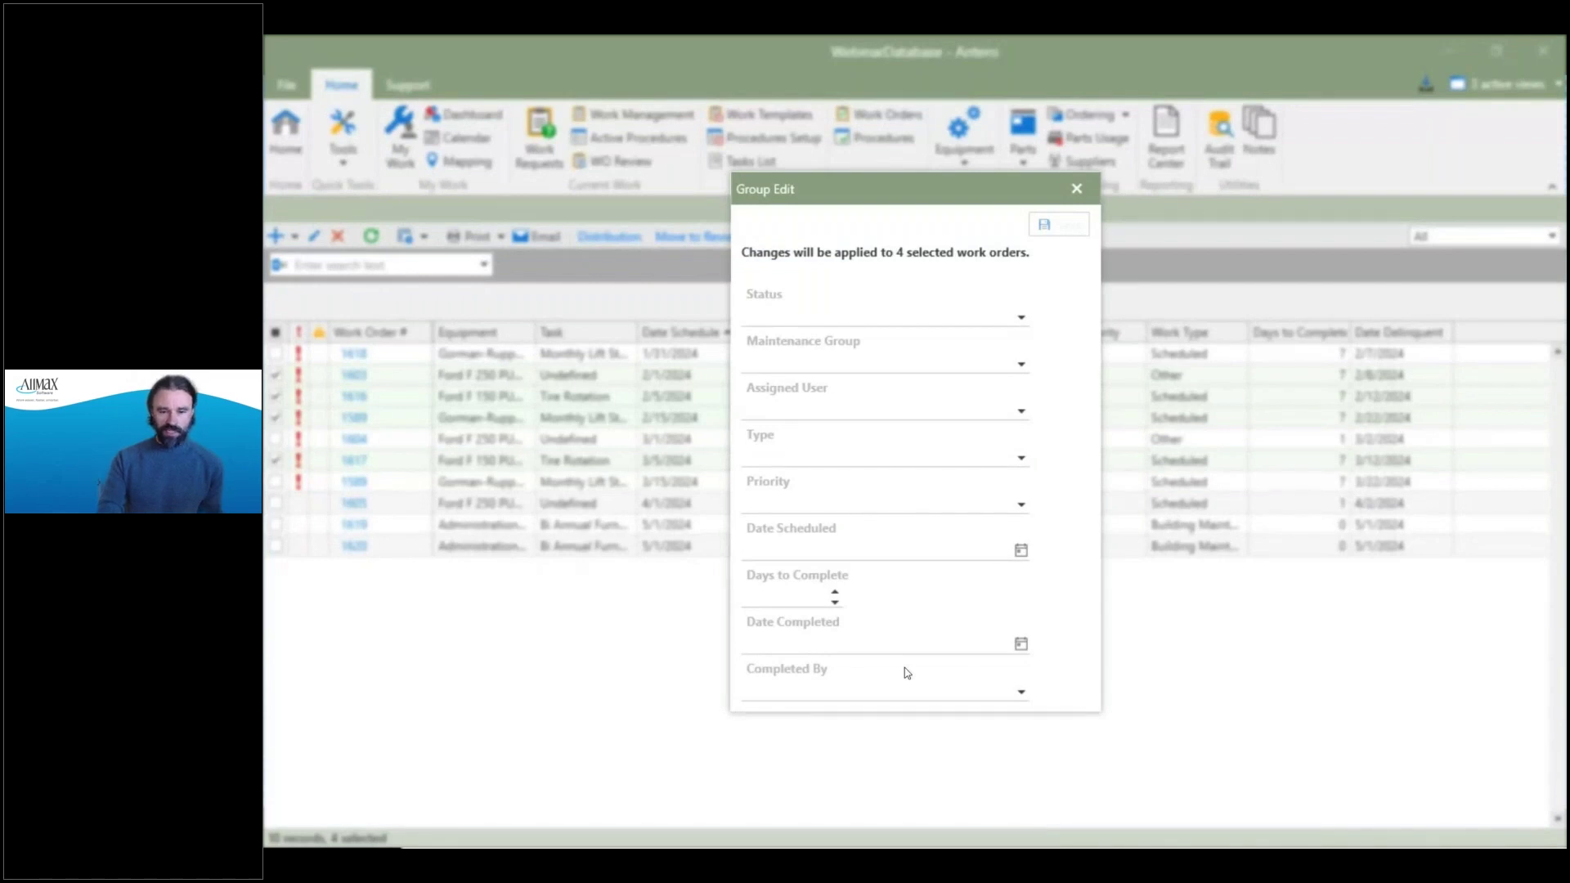
left_click(805, 648)
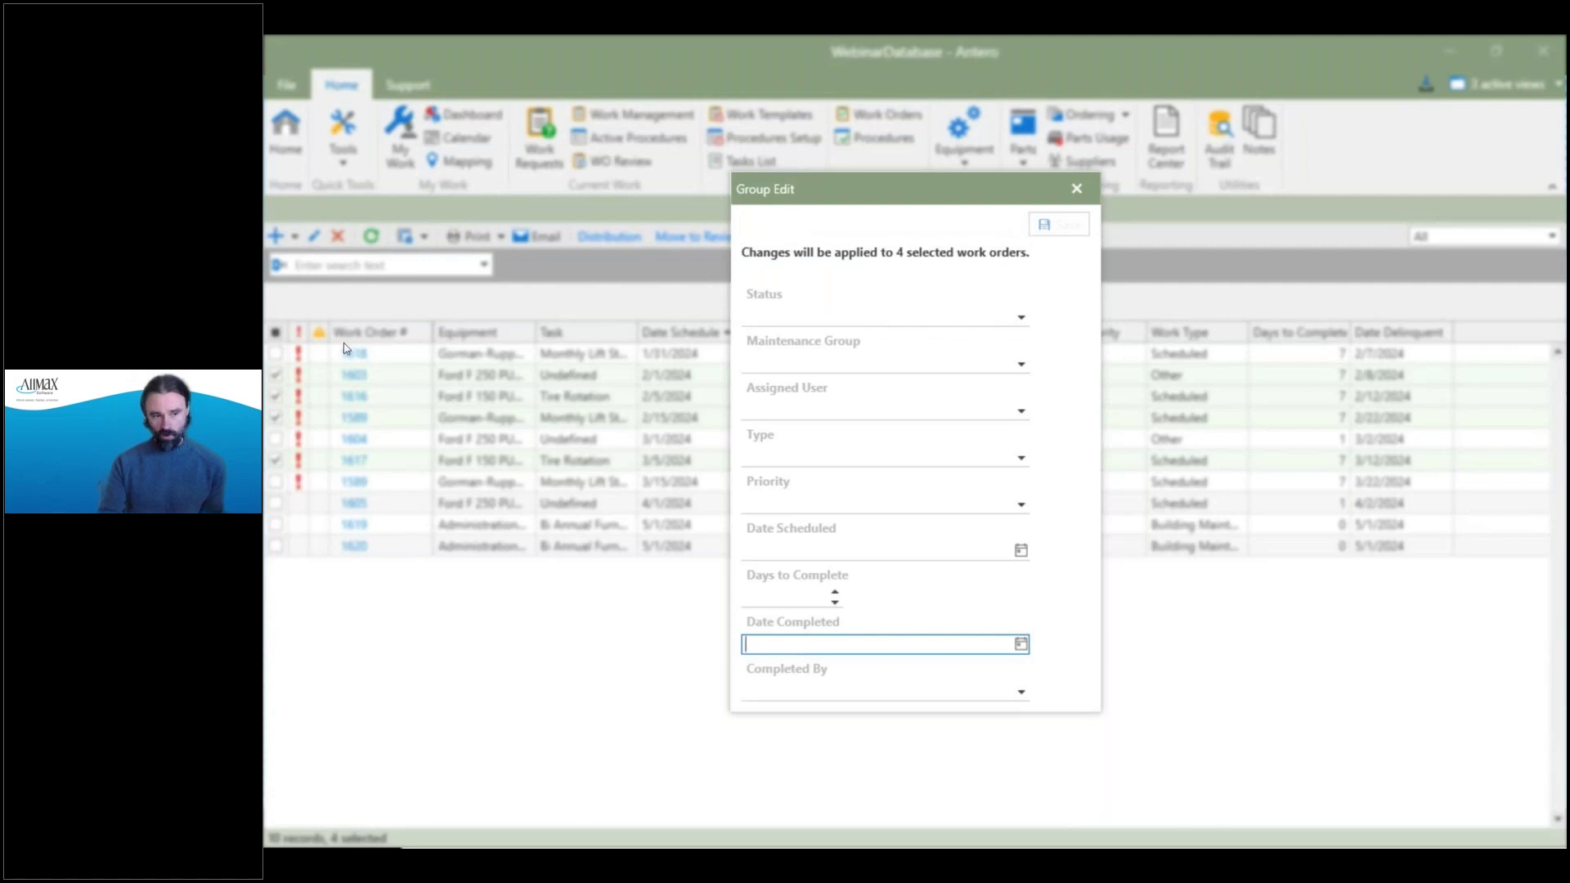
left_click(790, 644)
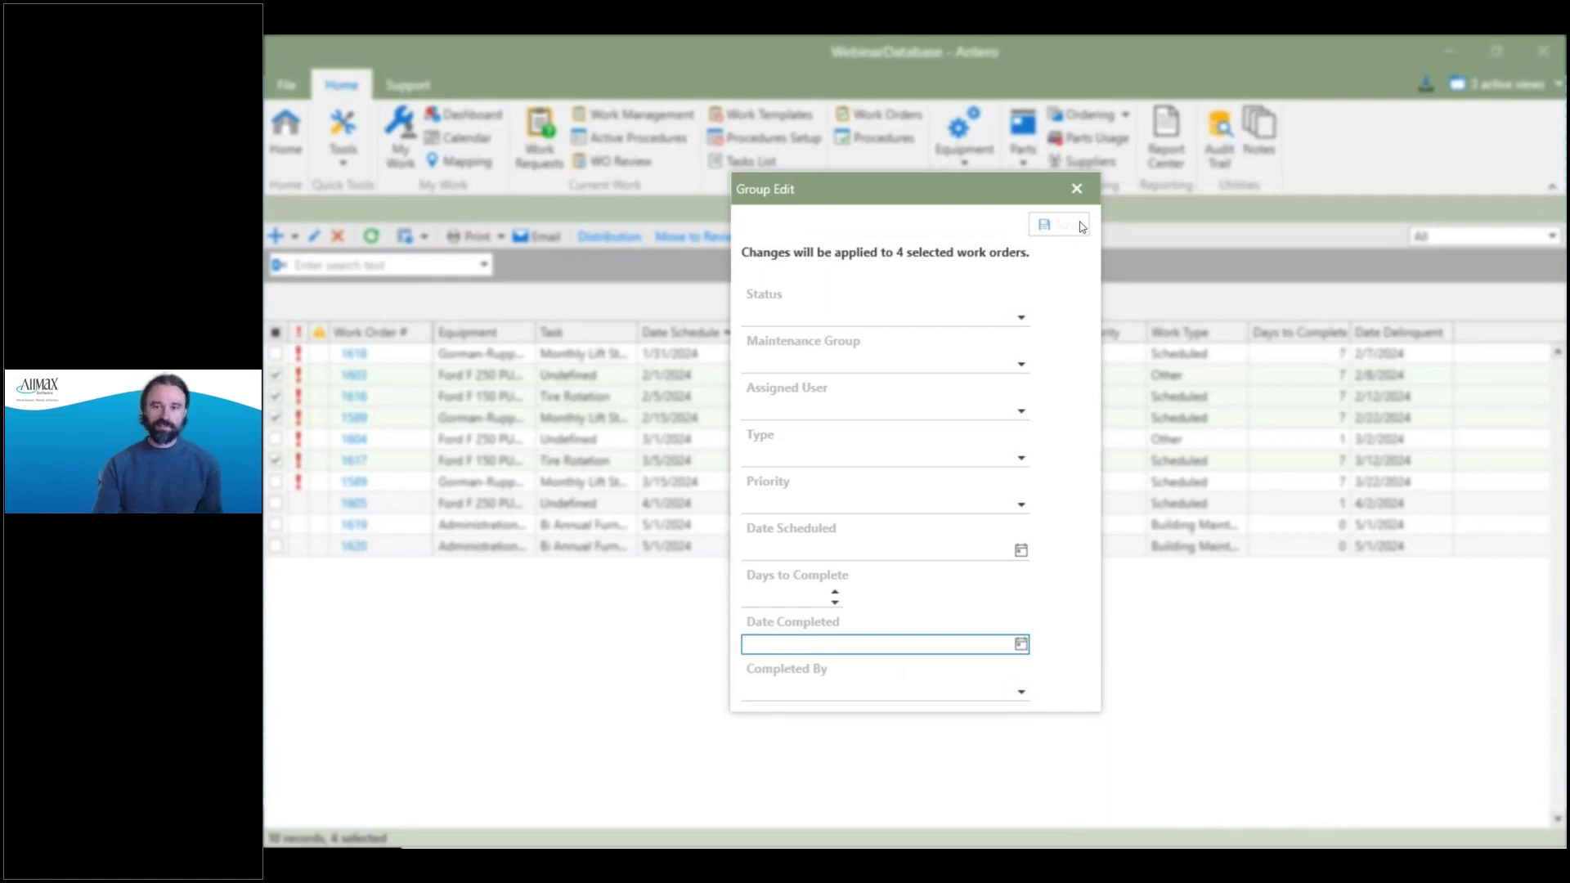
left_click(1071, 192)
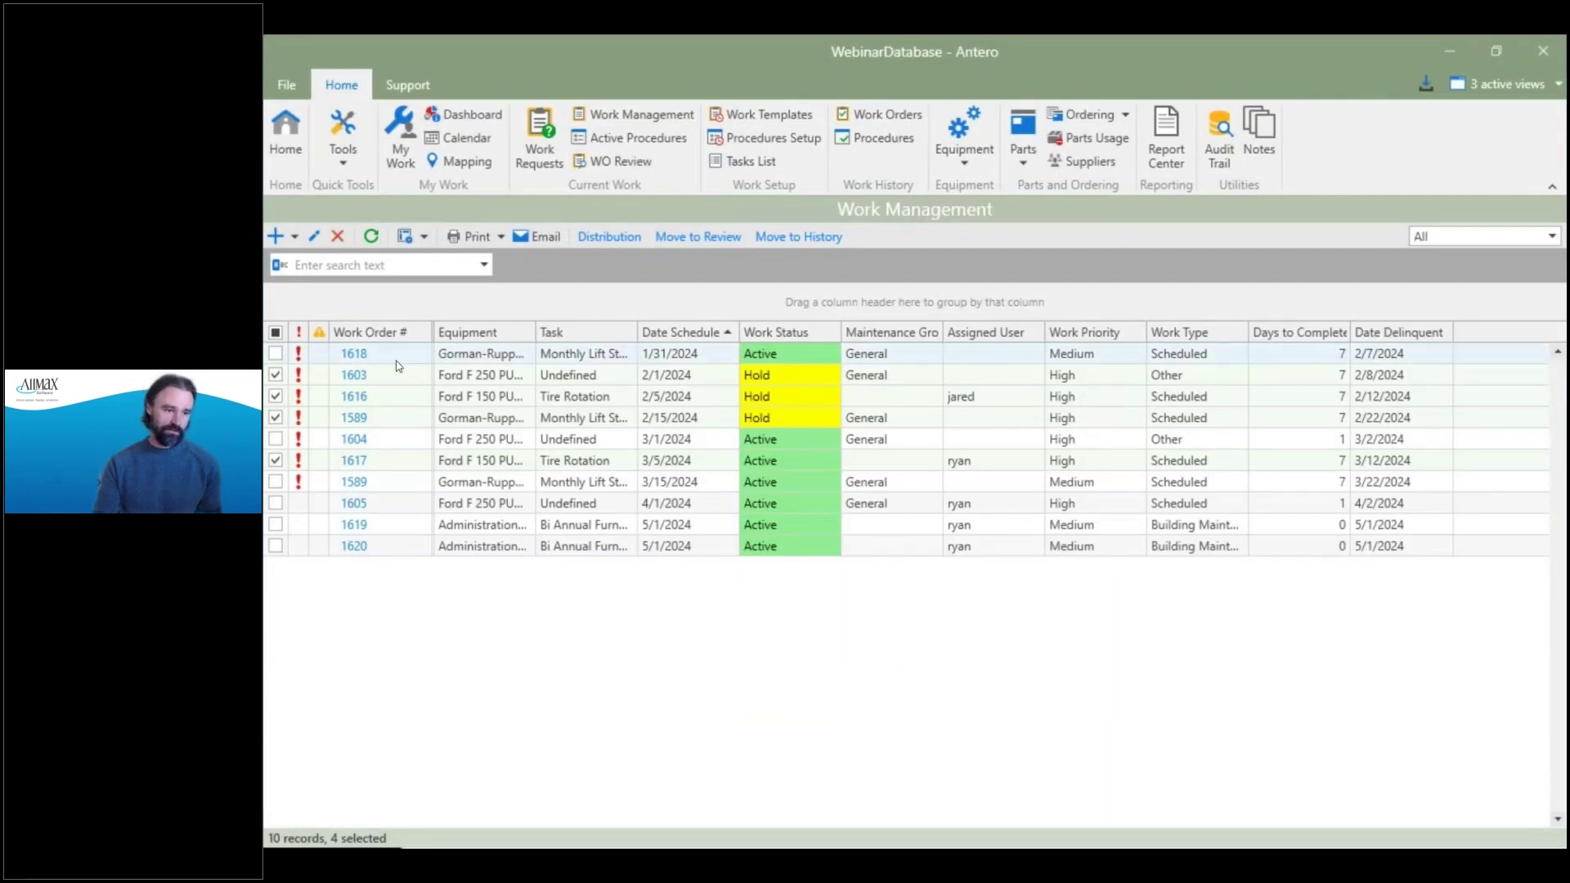
left_click(276, 333)
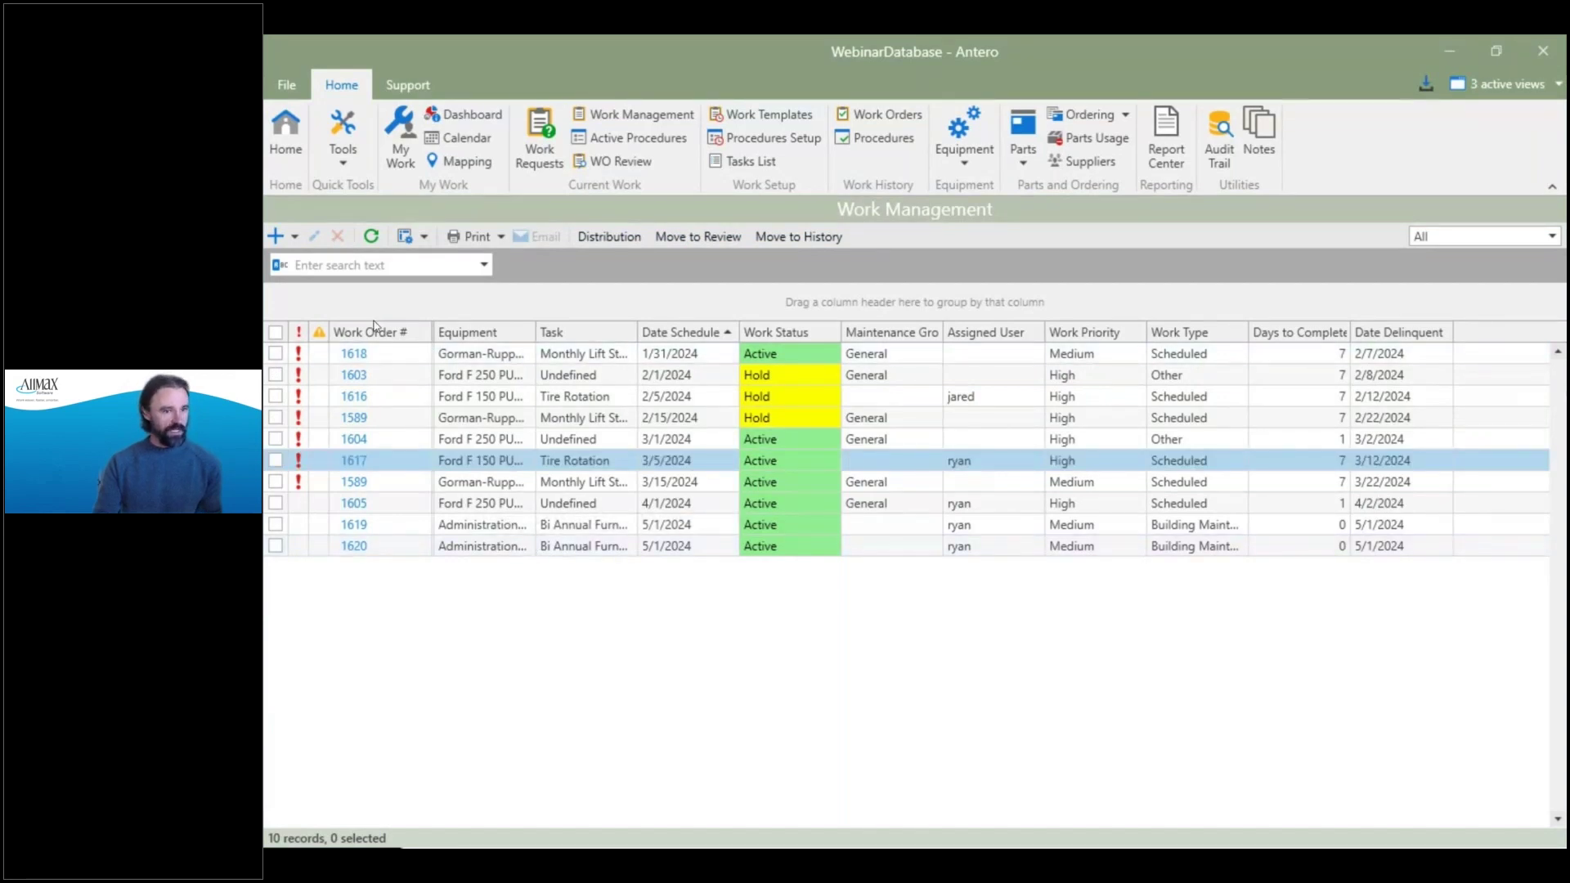
Check the delinquency dates of the flagged work orders and fit the Days to Complete column to its full heading.
mouse_move(300, 364)
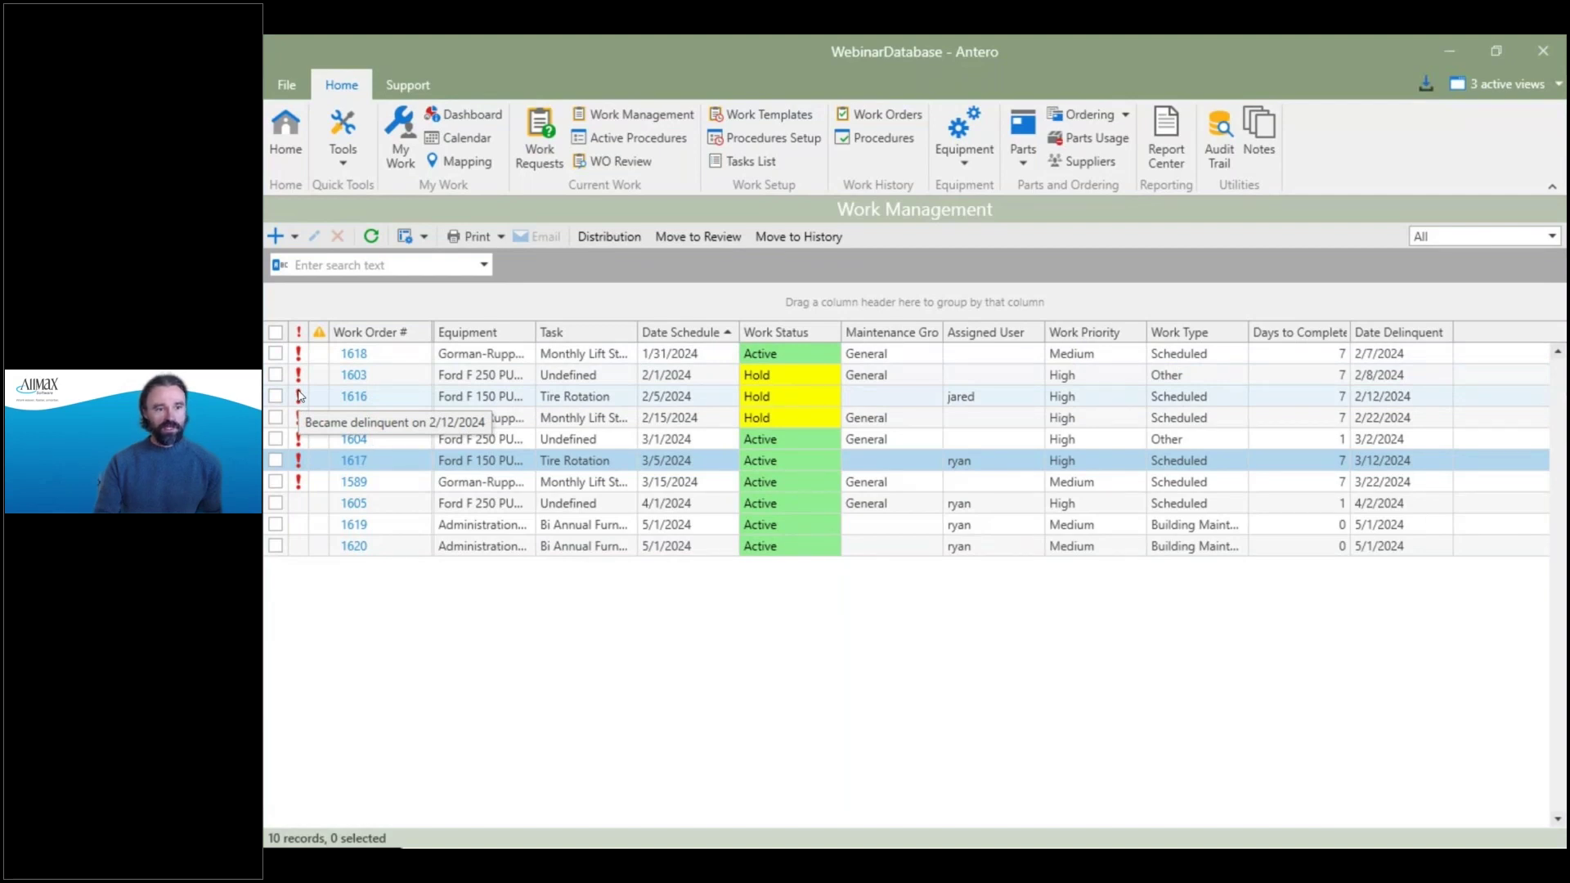
mouse_move(294, 429)
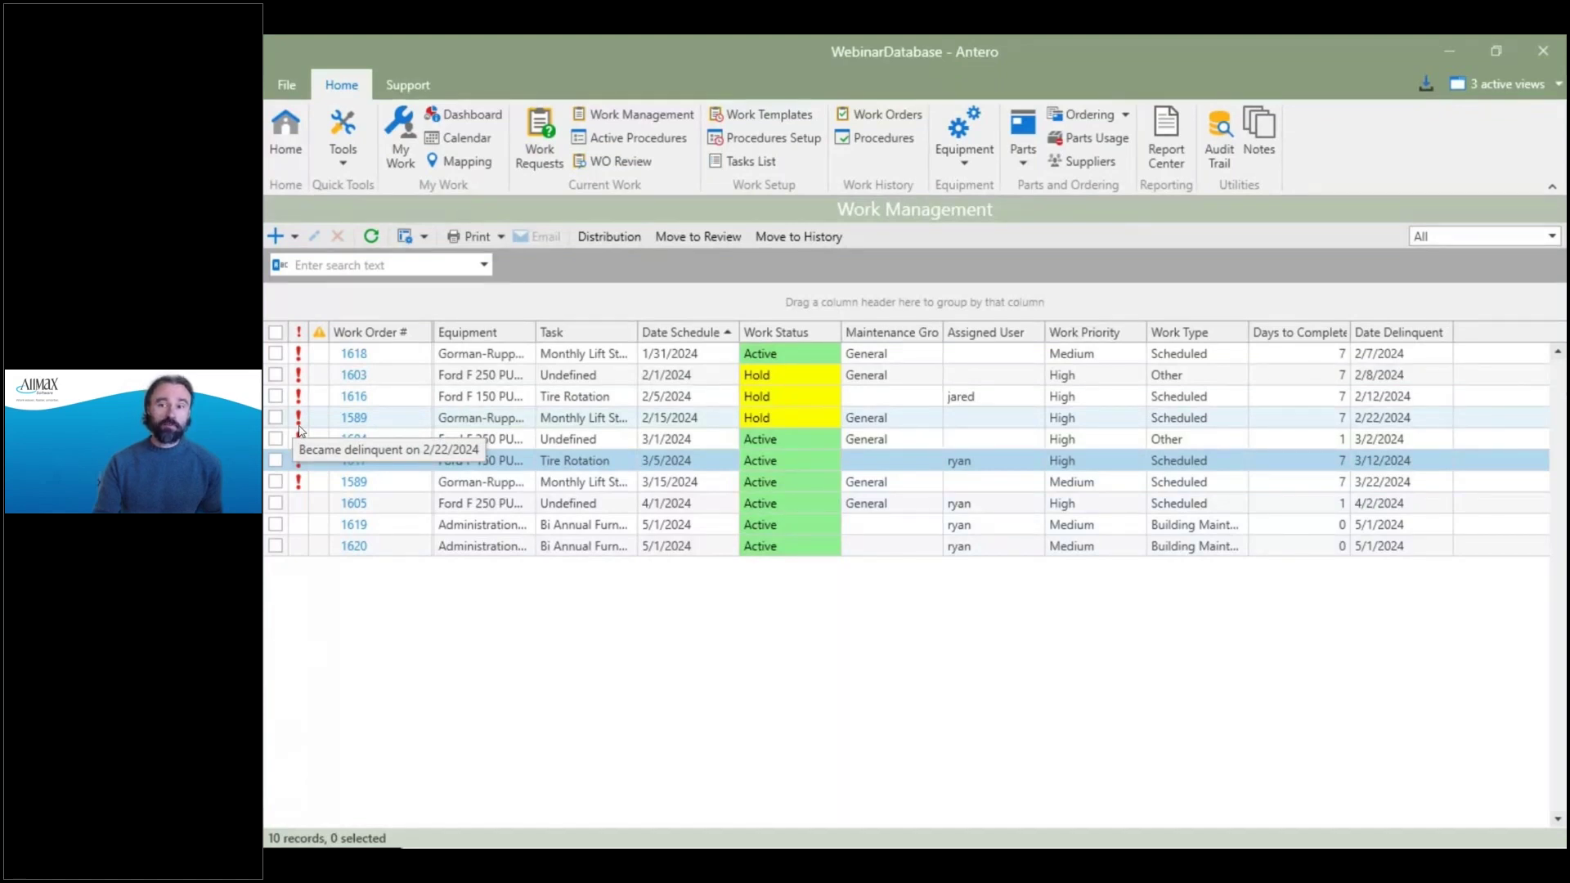
double_click(1351, 332)
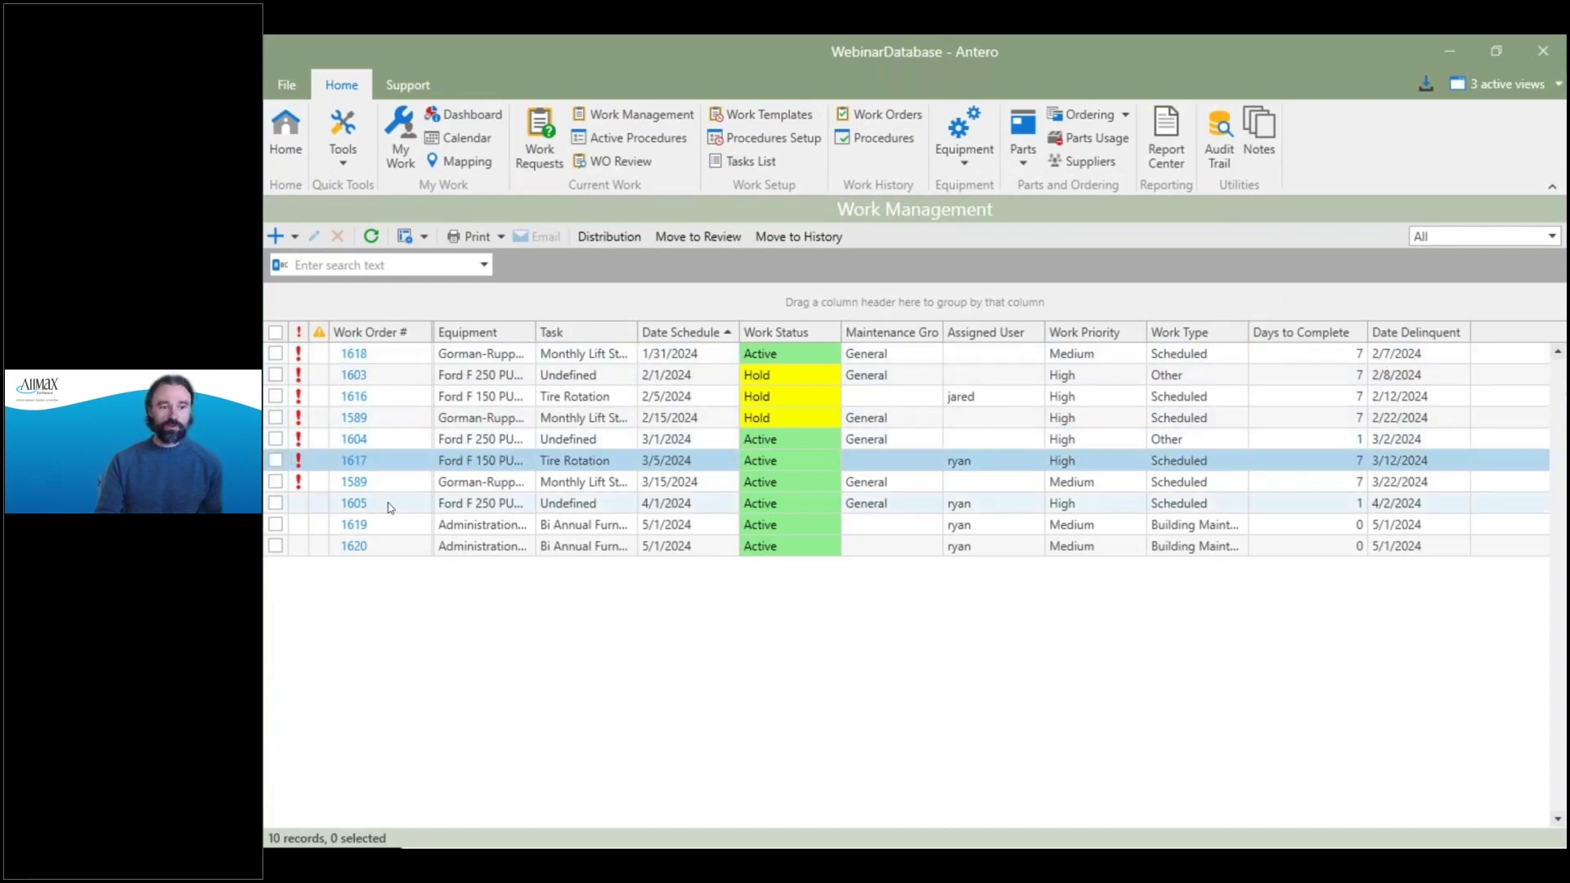
mouse_move(304, 485)
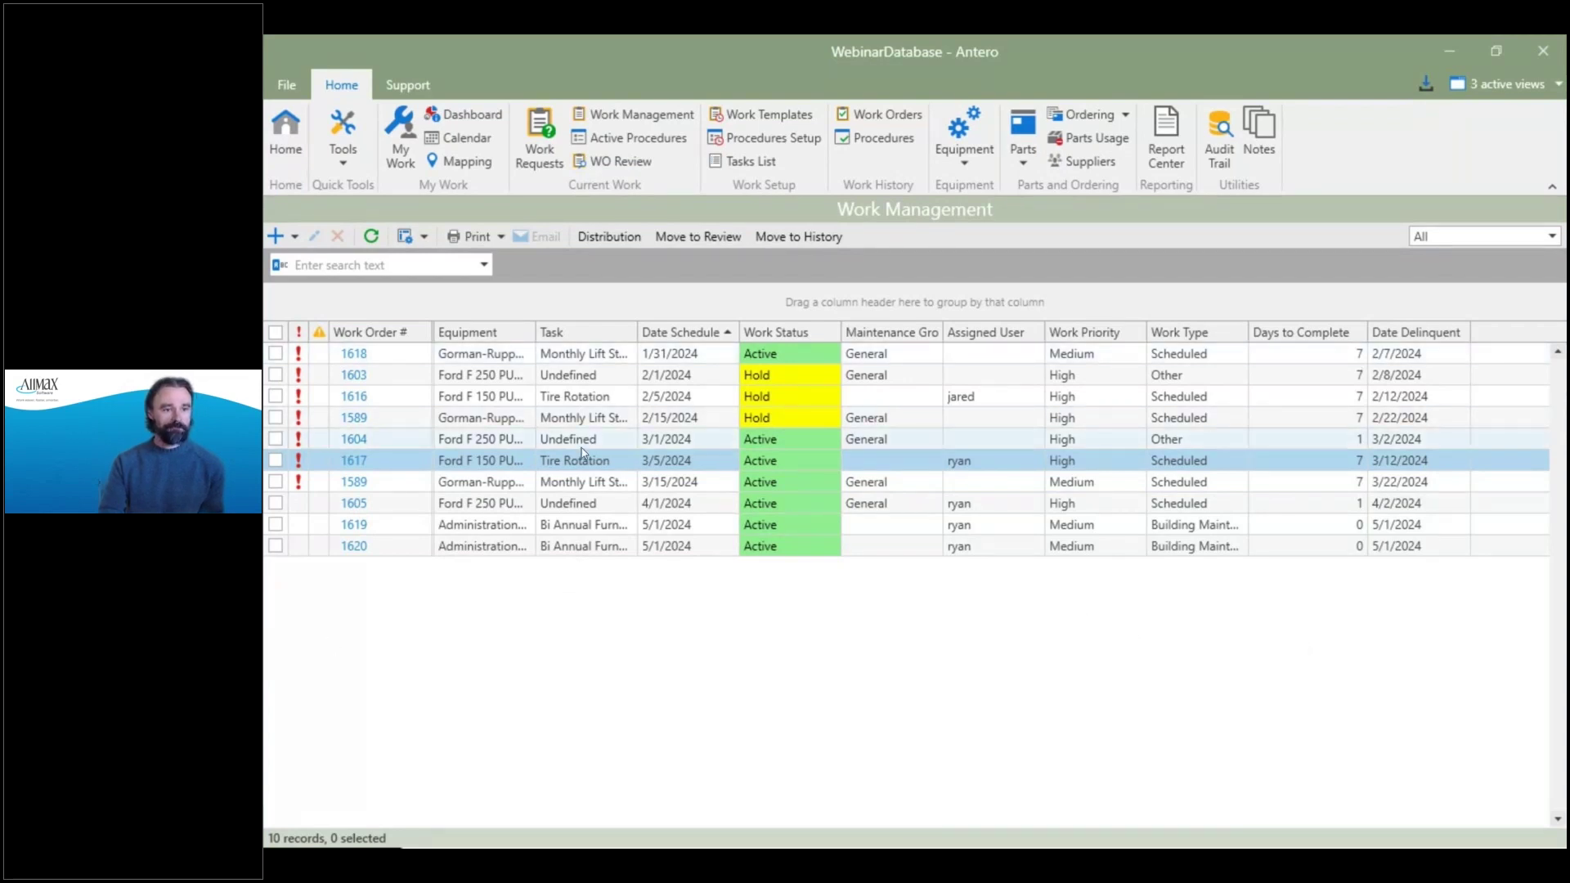
Enable Require Work Order Completed Notes in the database options, then return to Work Management and refresh the list.
left_click(288, 85)
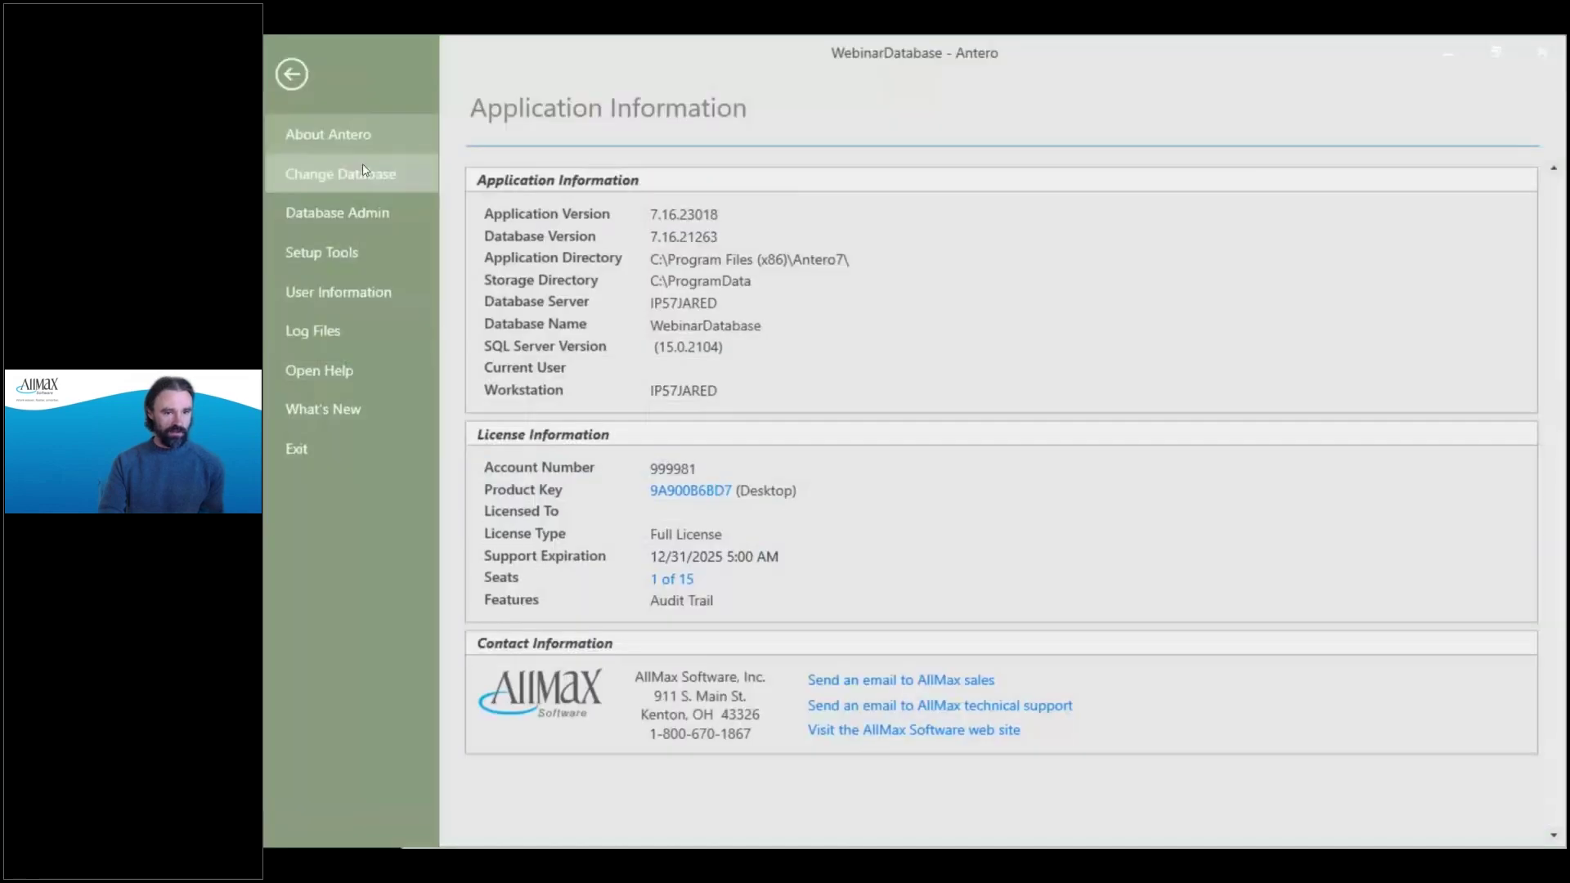
left_click(325, 215)
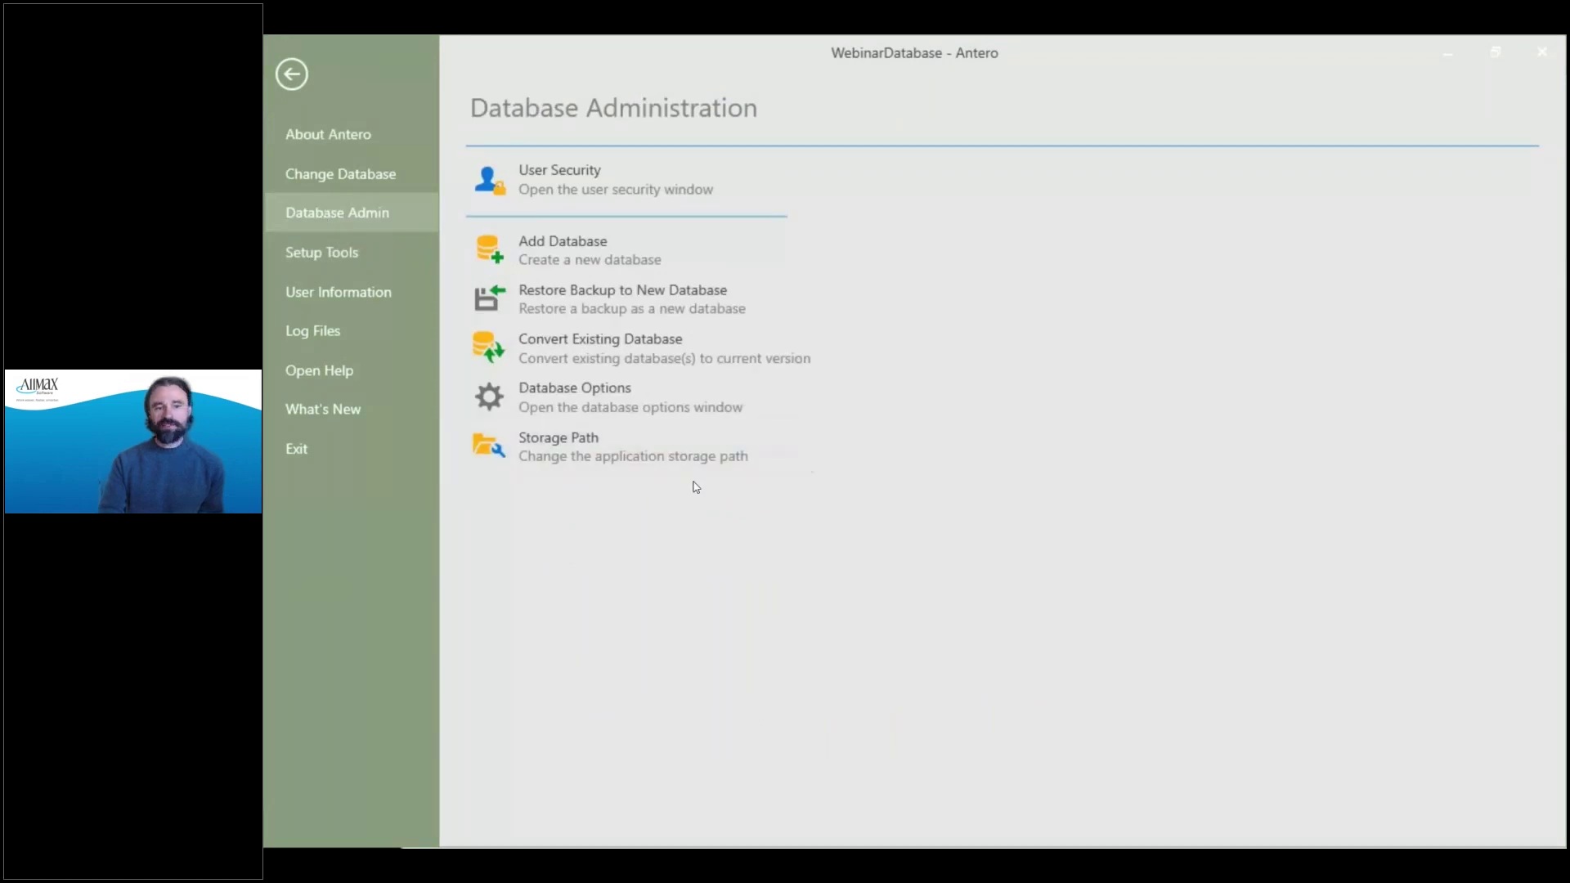
left_click(573, 408)
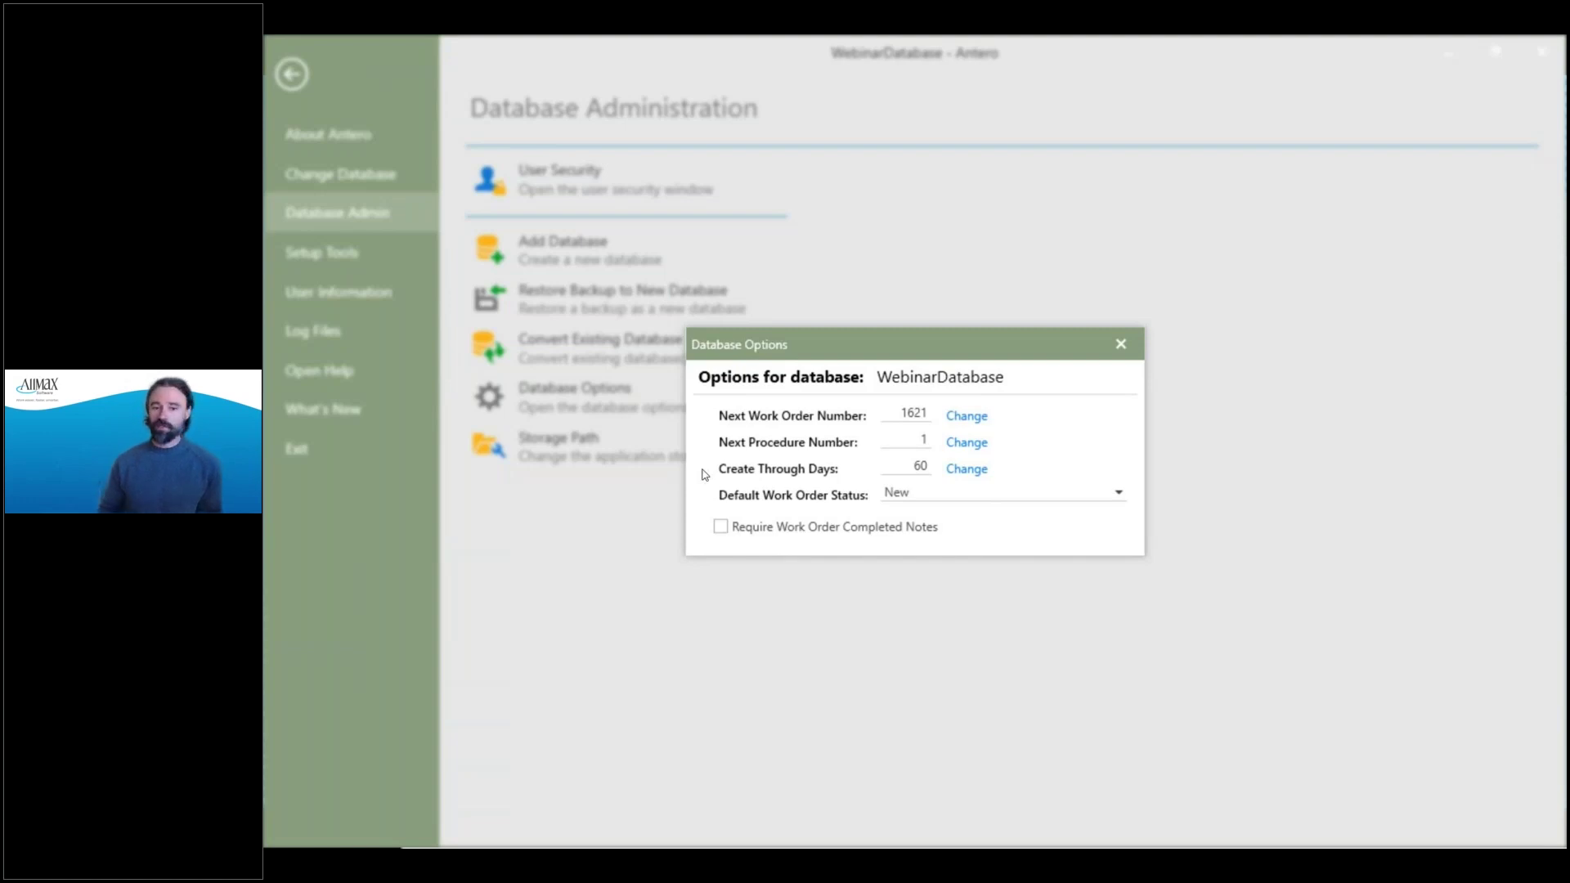
left_click(721, 526)
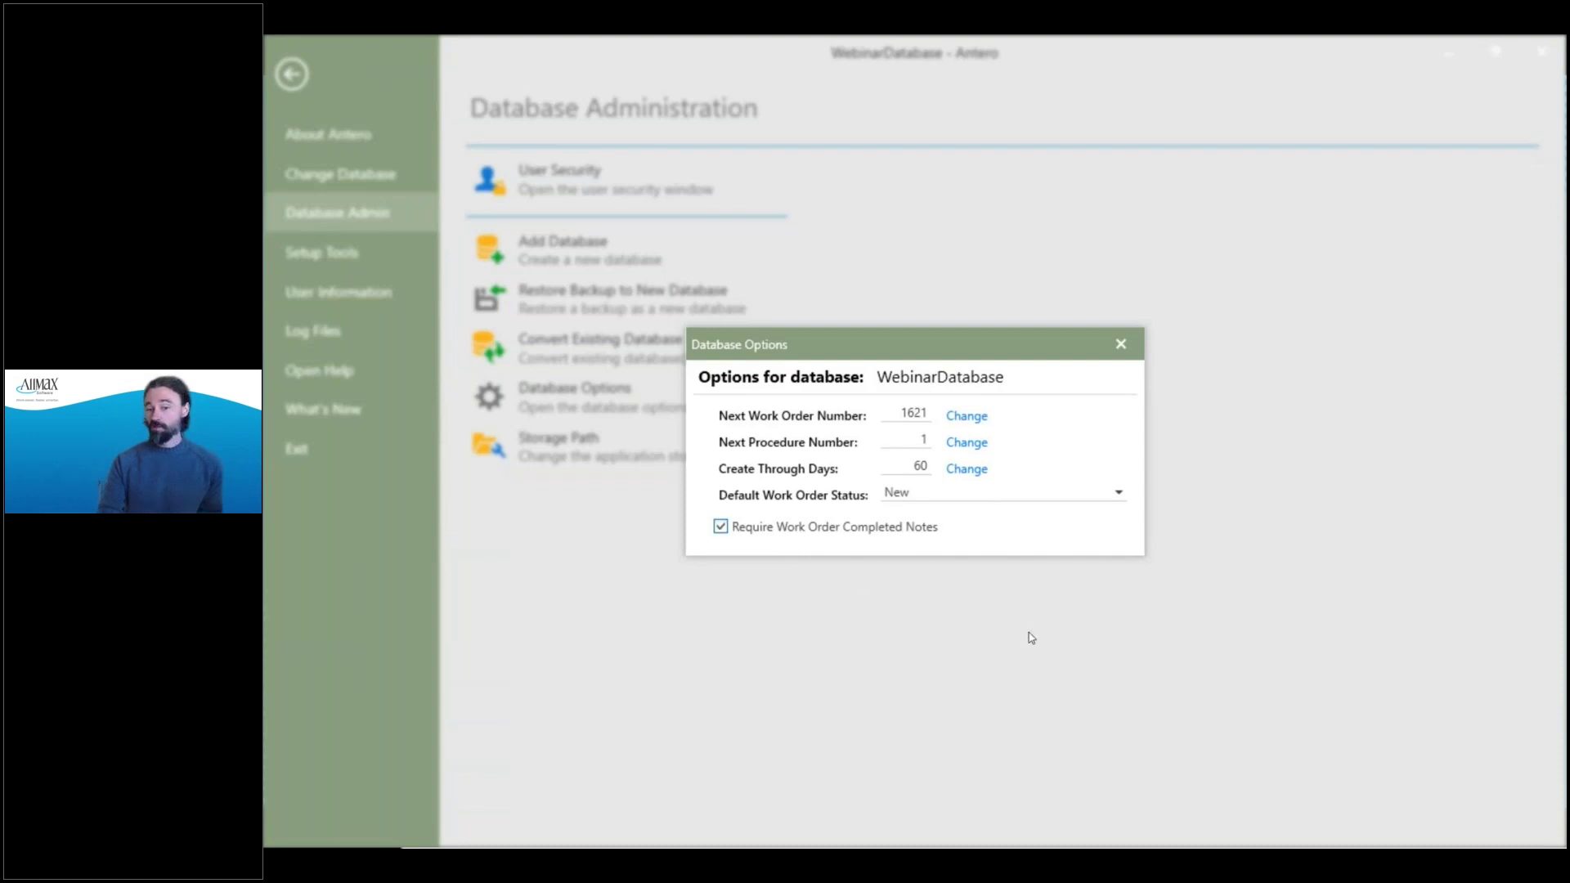
left_click(1120, 344)
left_click(299, 83)
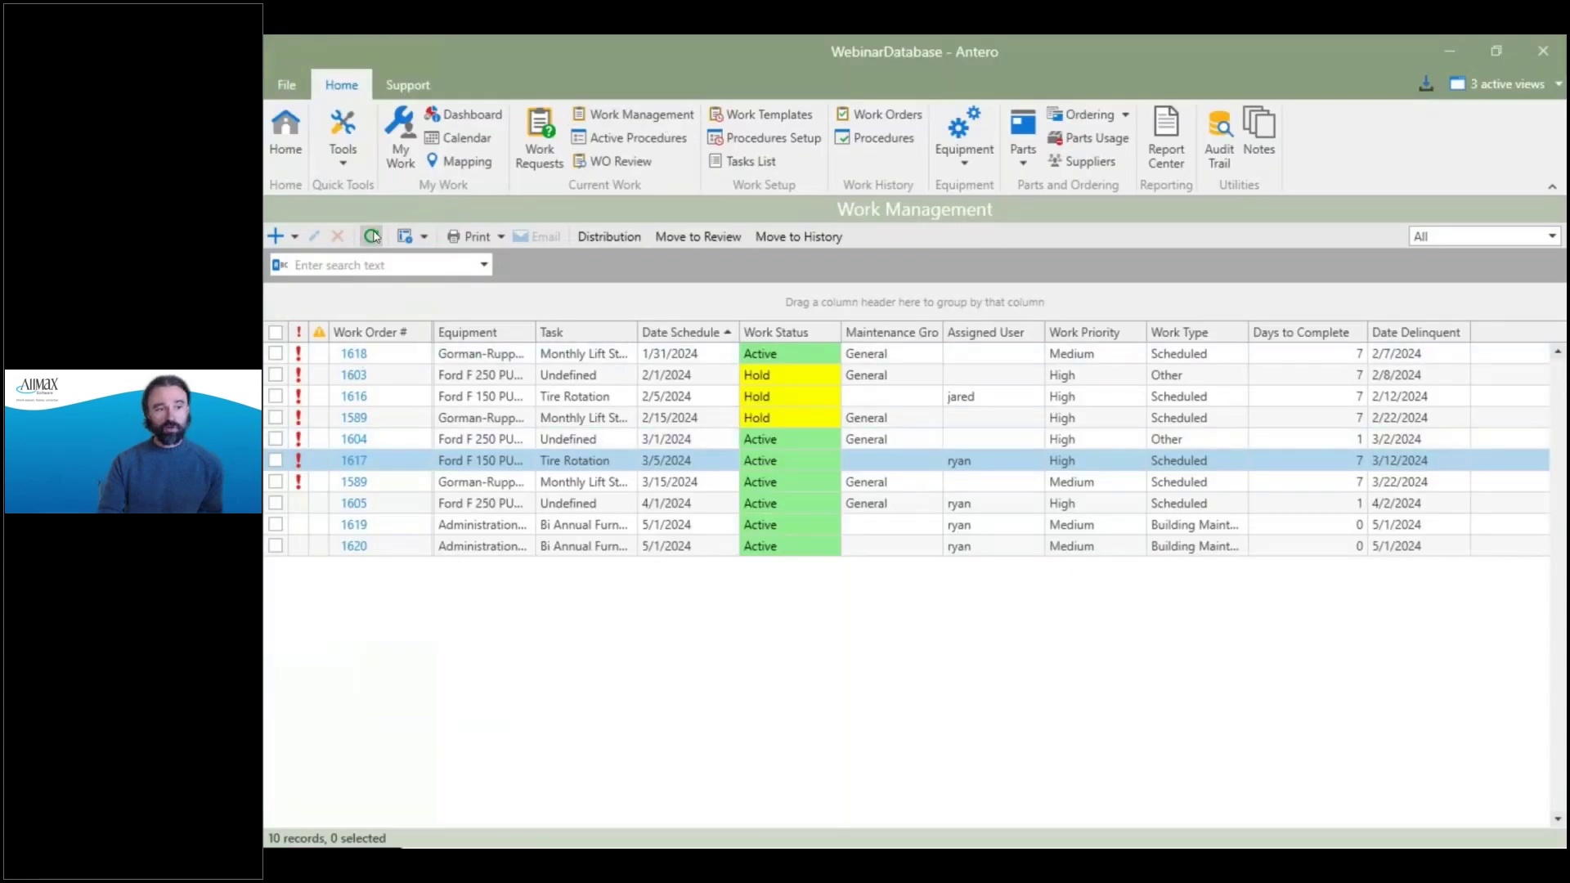
left_click(372, 237)
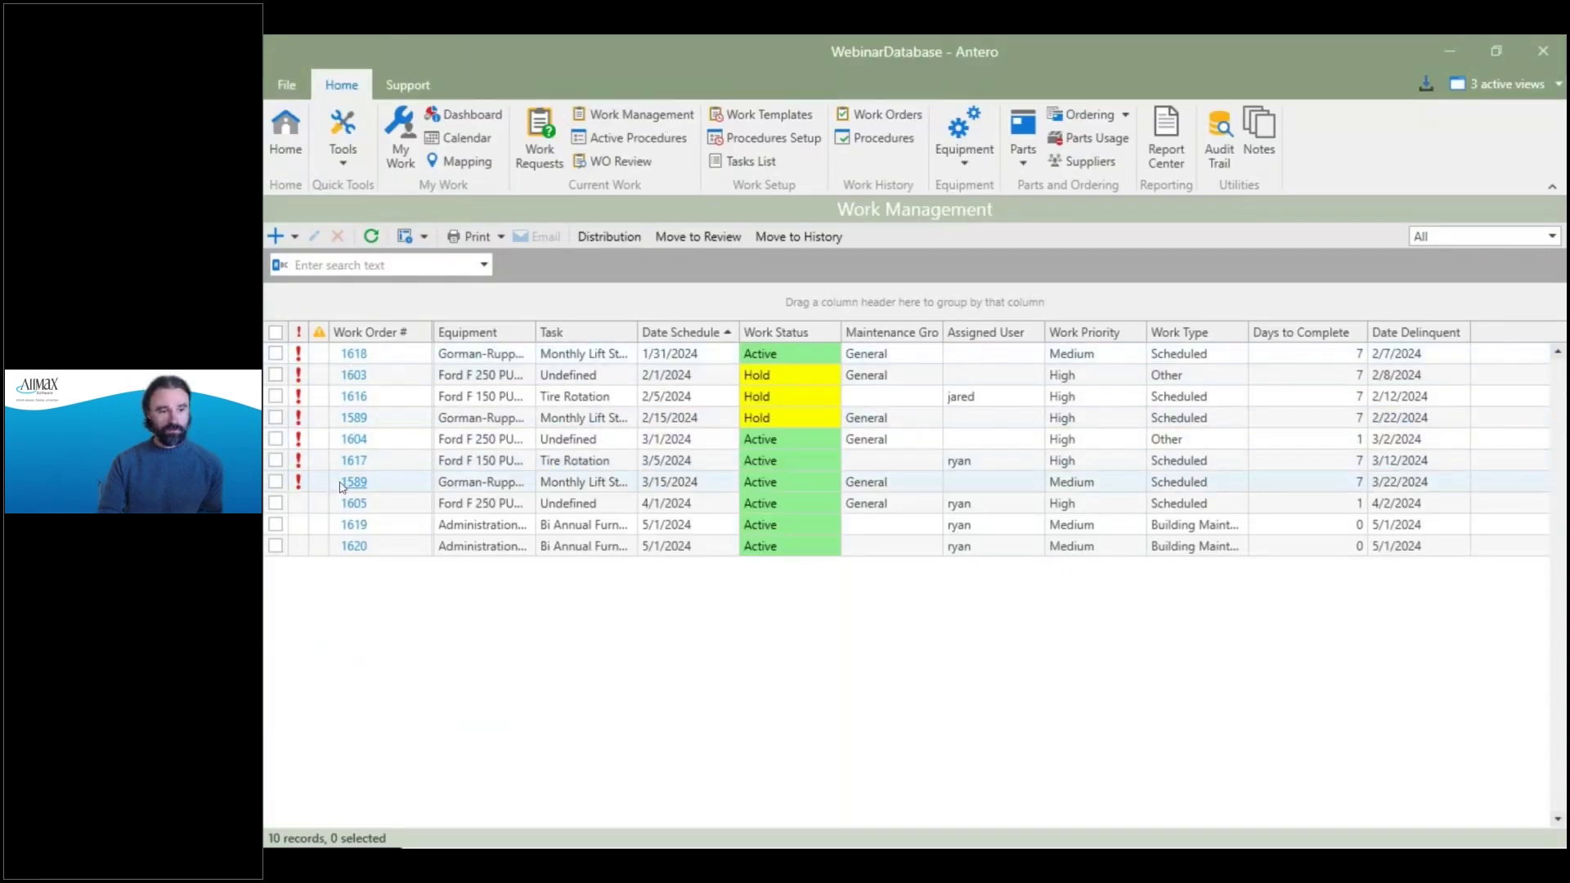
Complete the 4/1/2024 Ford F 250 work order on 3/28/2024 with the notes "Work was completed without issue" and move it to review.
left_click(354, 503)
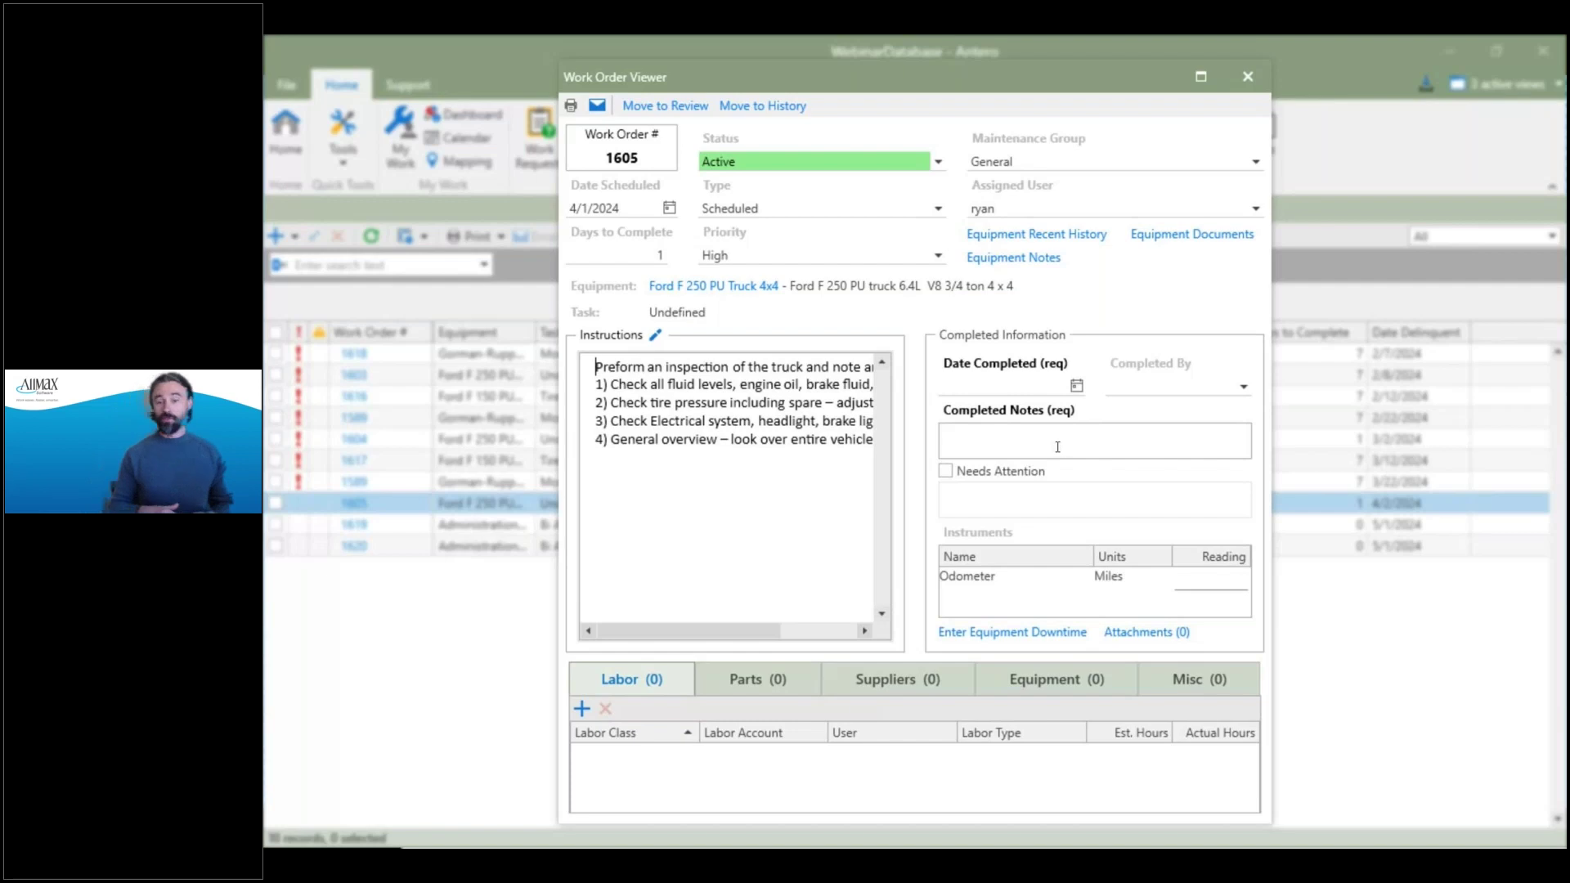
left_click(1057, 447)
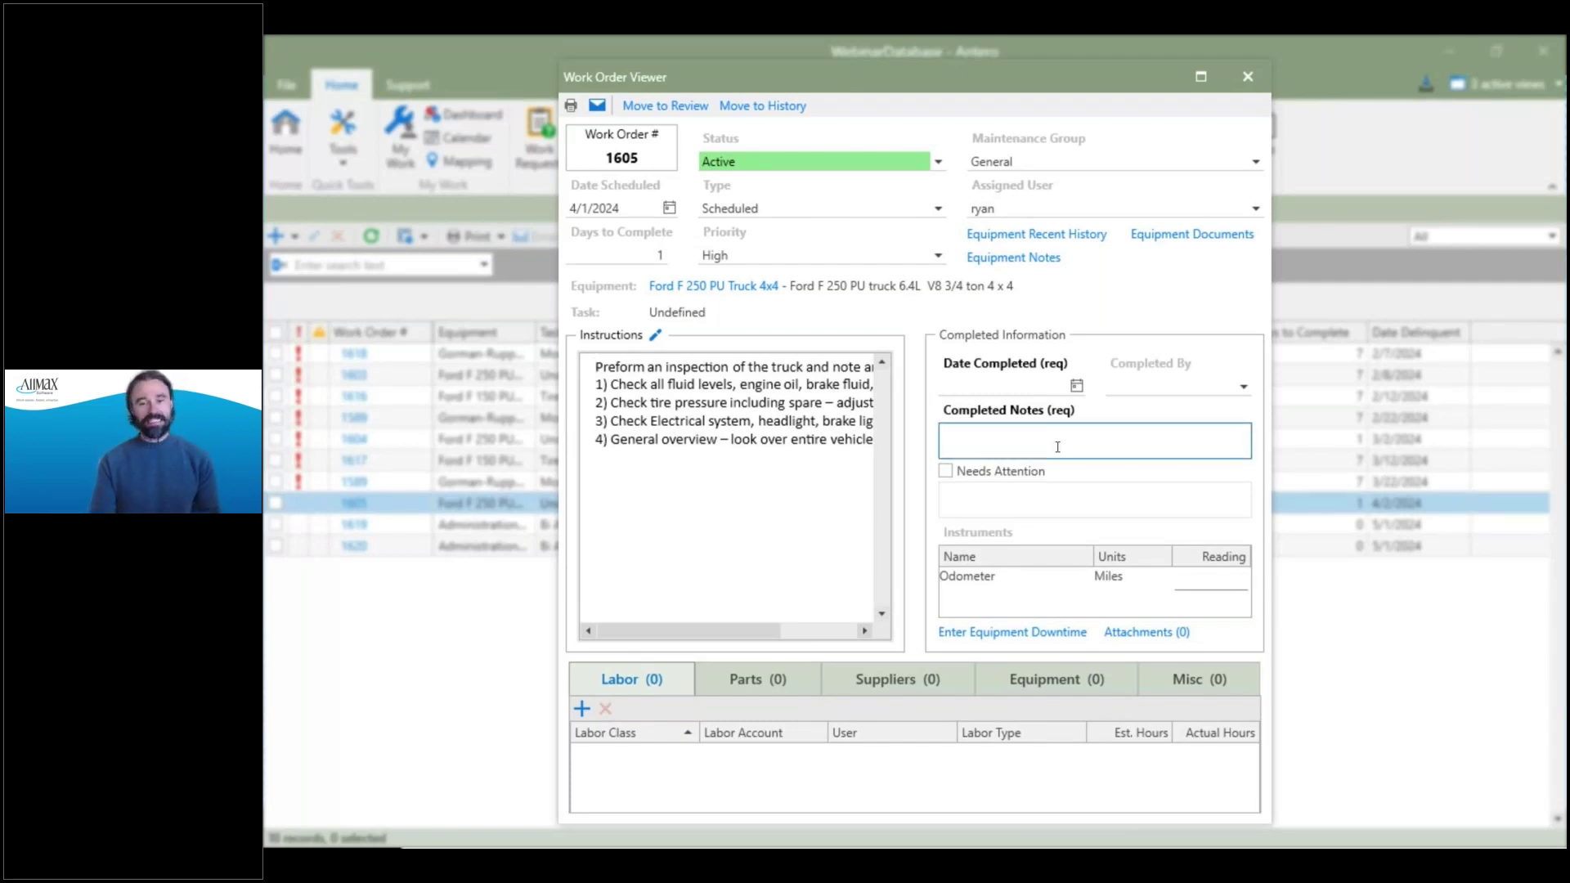
left_click(1077, 386)
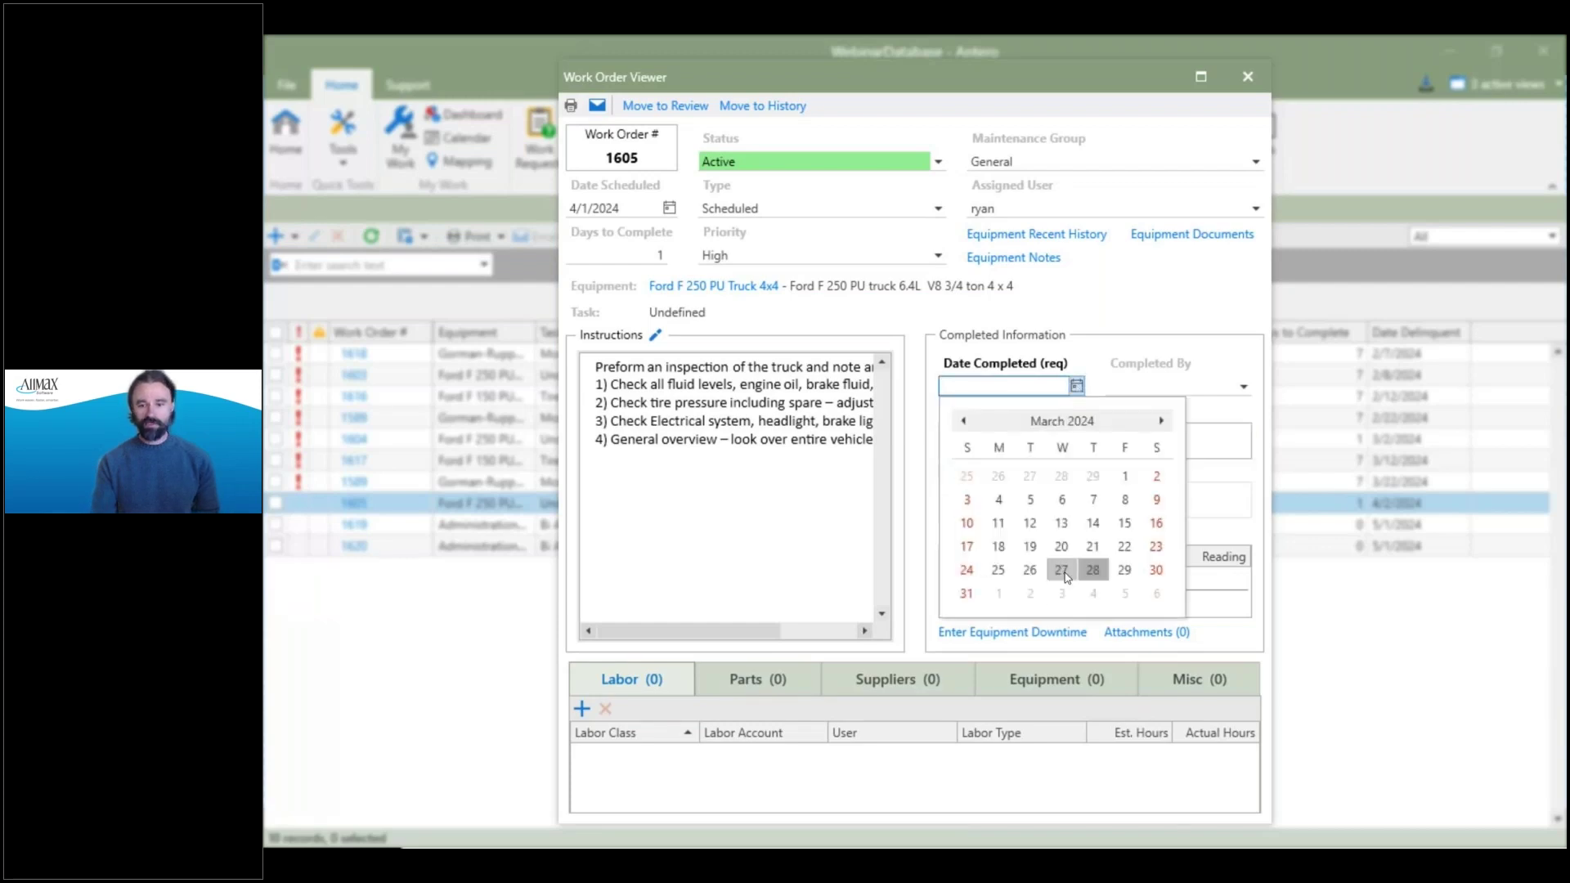
left_click(1093, 569)
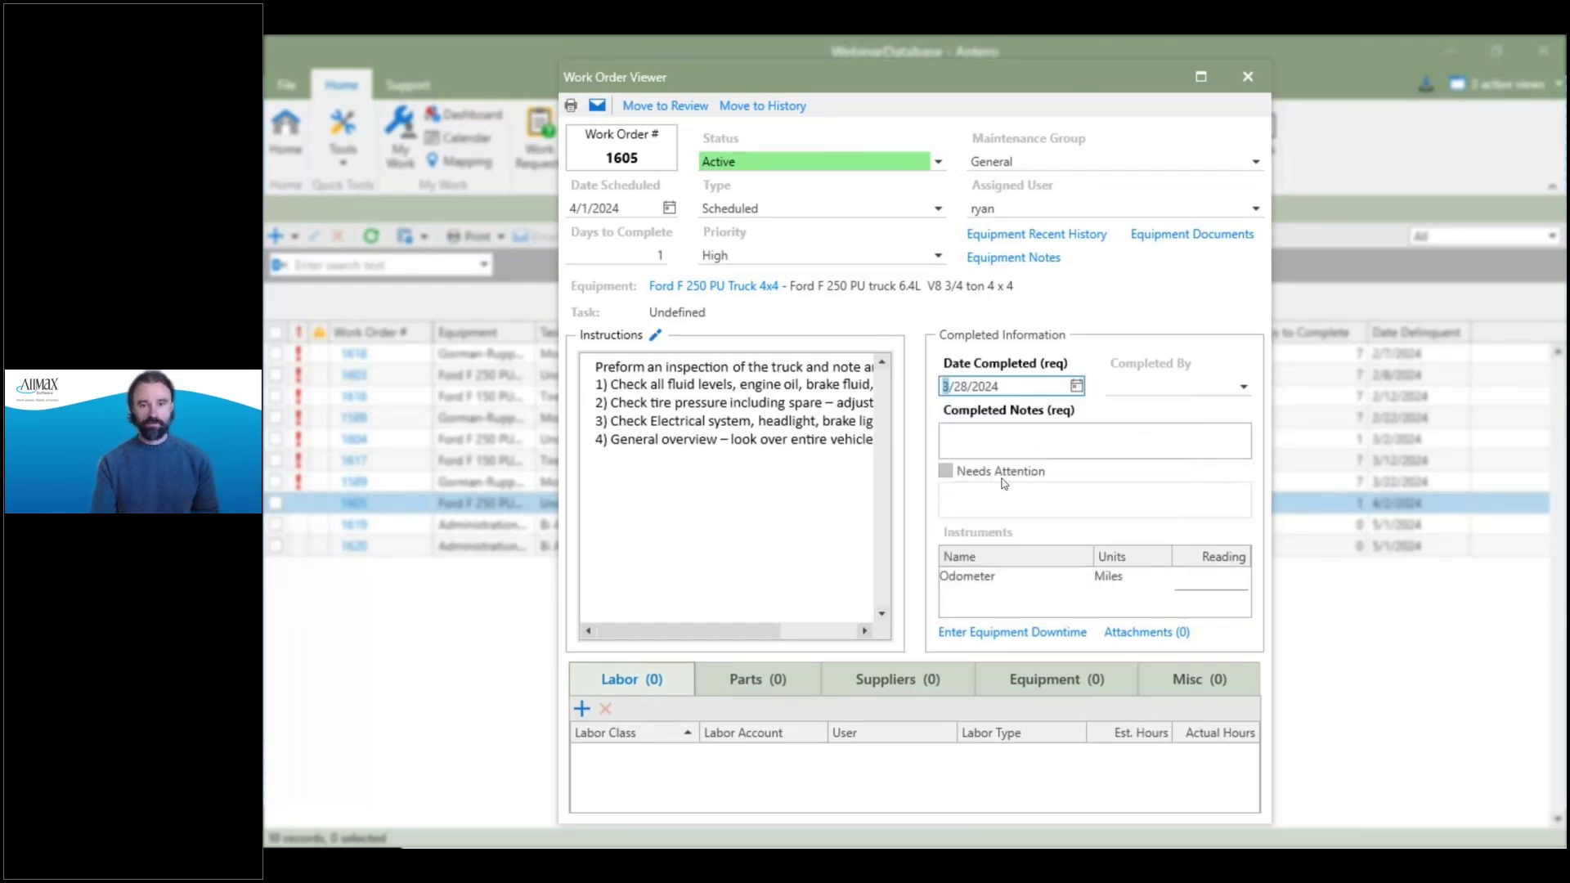
left_click(1028, 448)
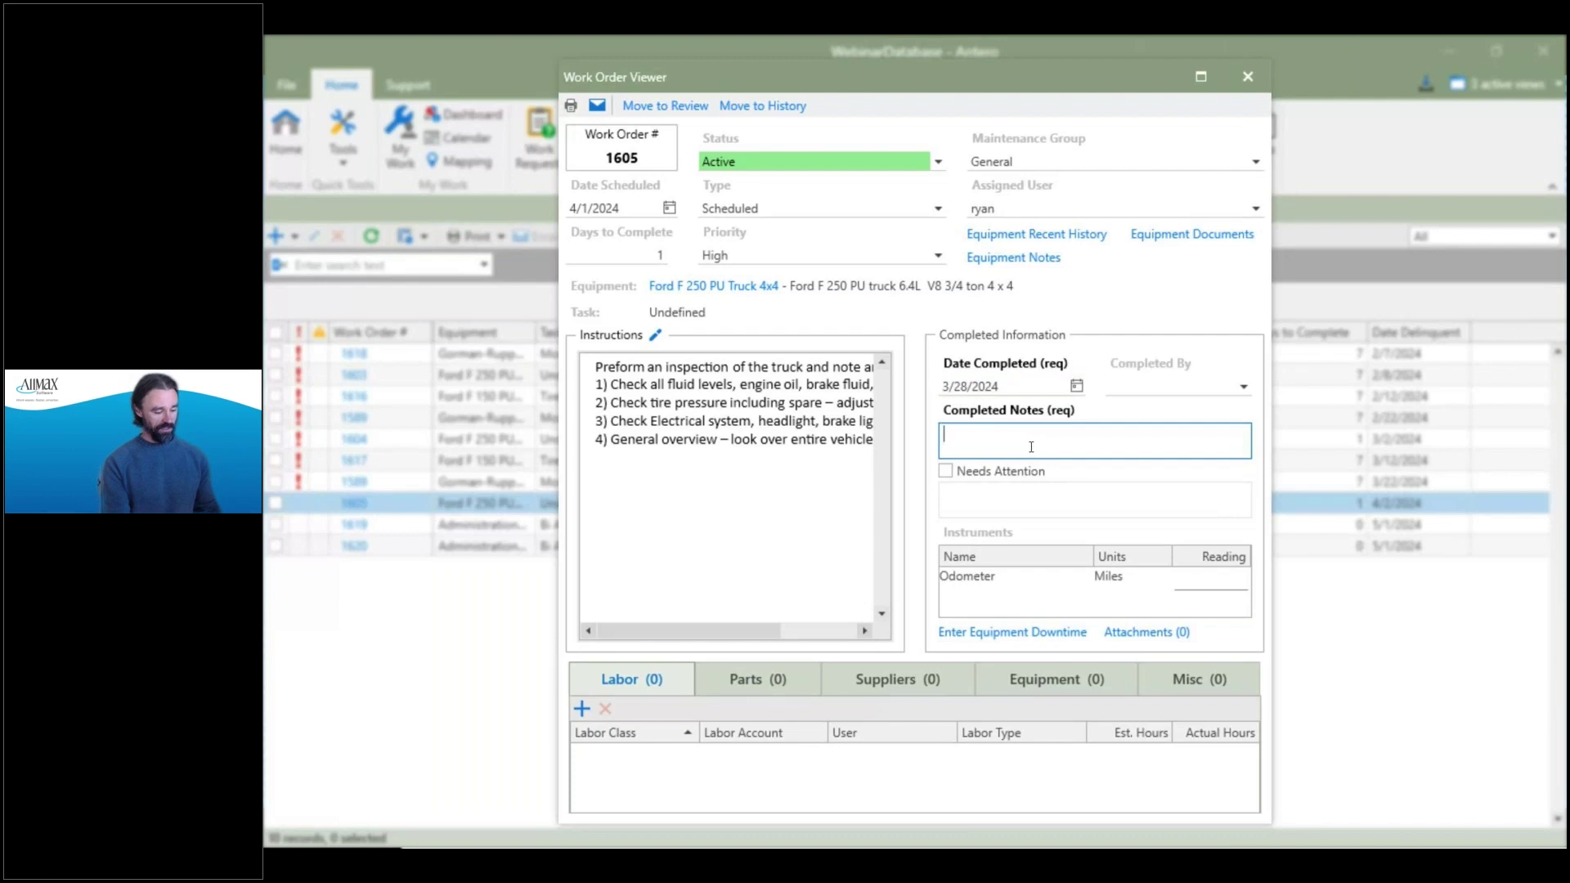
type("Work wass")
key("BackSpace")
key("BackSpace")
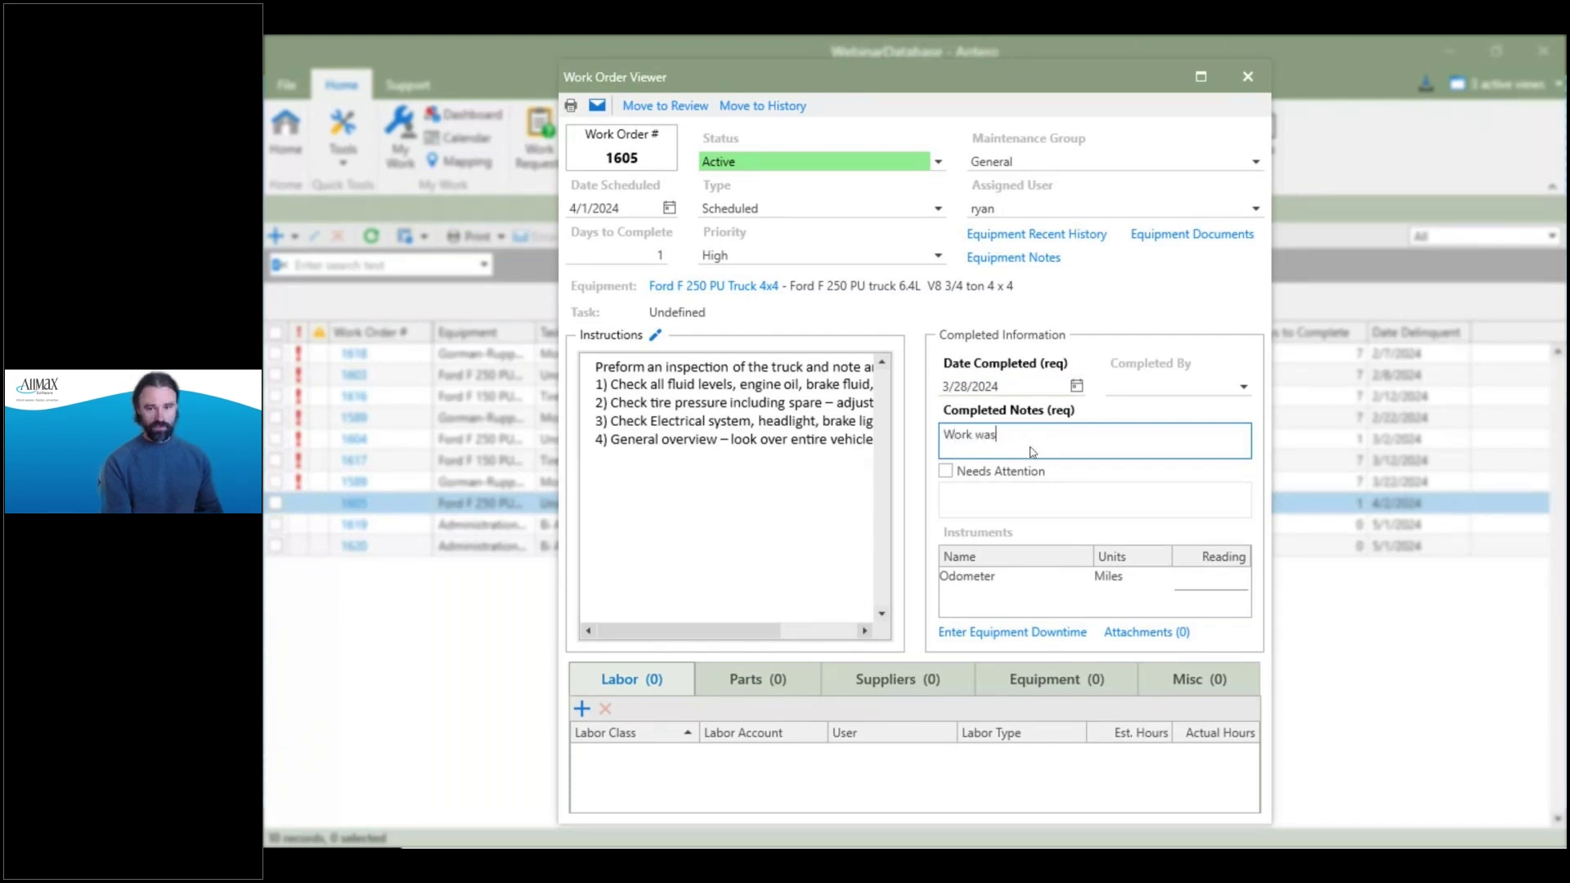
type("completed without issue")
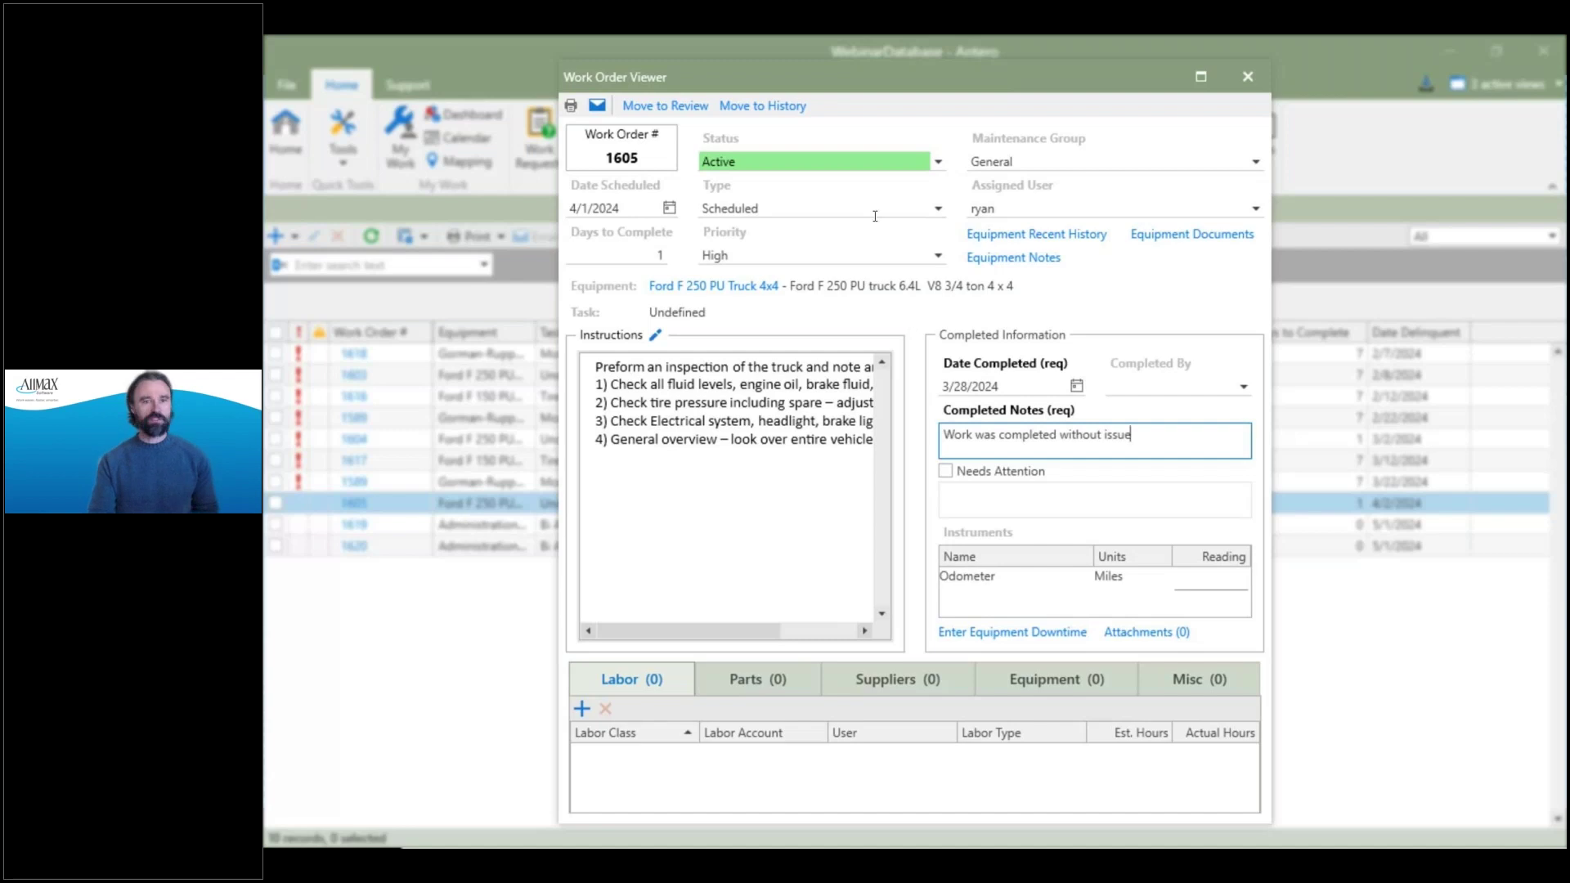
left_click(678, 109)
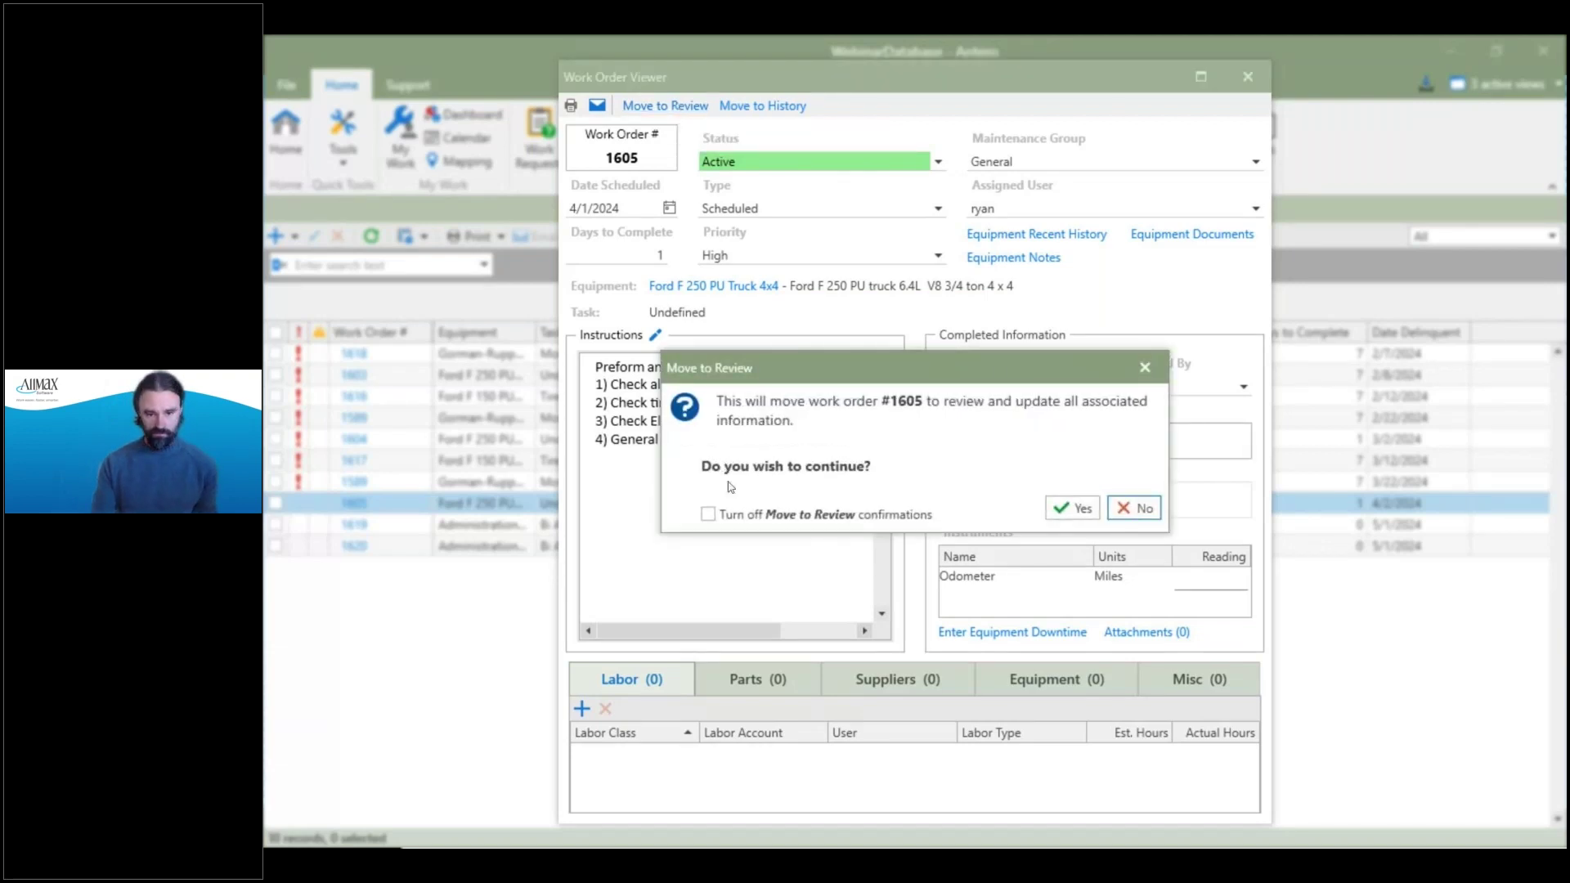
left_click(1071, 509)
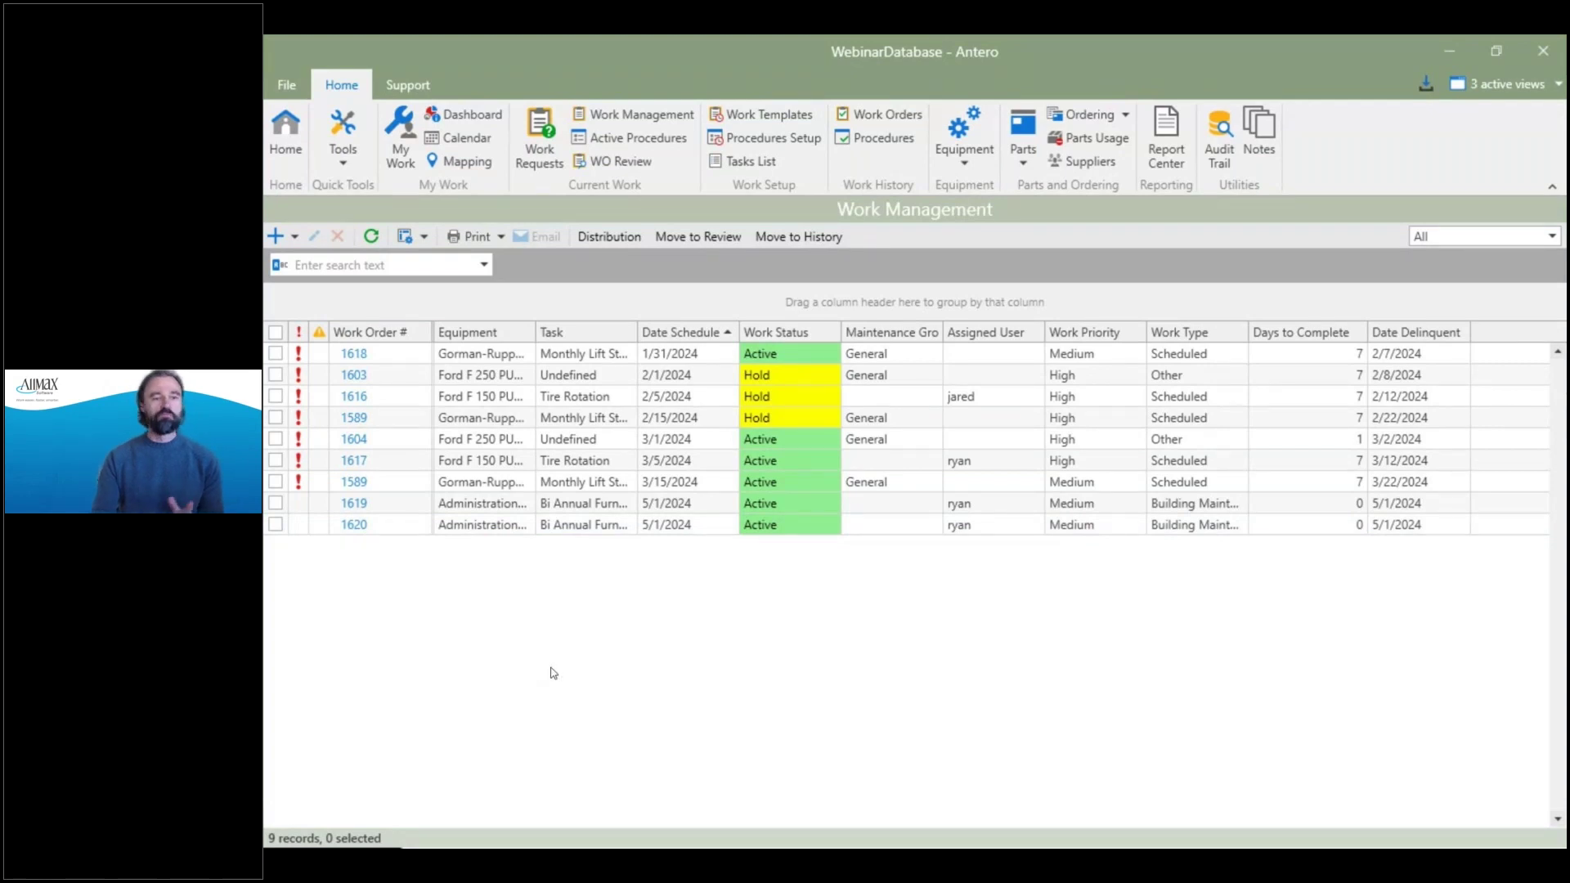
Complete the 3/15/2024 lift station inspection on 3/28/2024, replace its completed notes with "Work is done", and move it to history.
left_click(357, 486)
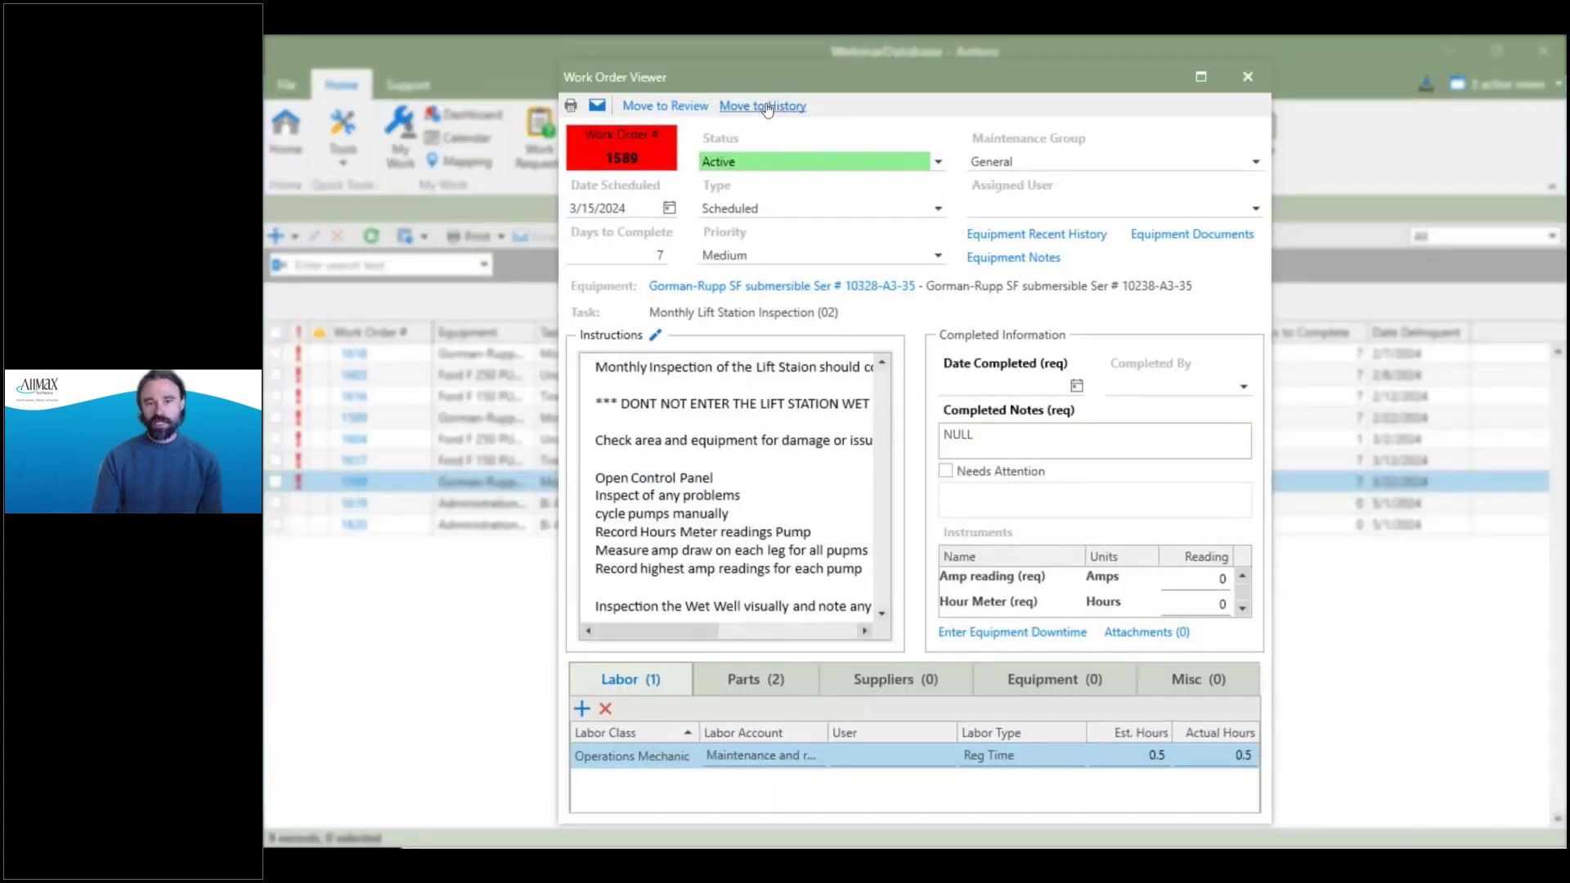
left_click(1005, 432)
key("BackSpace")
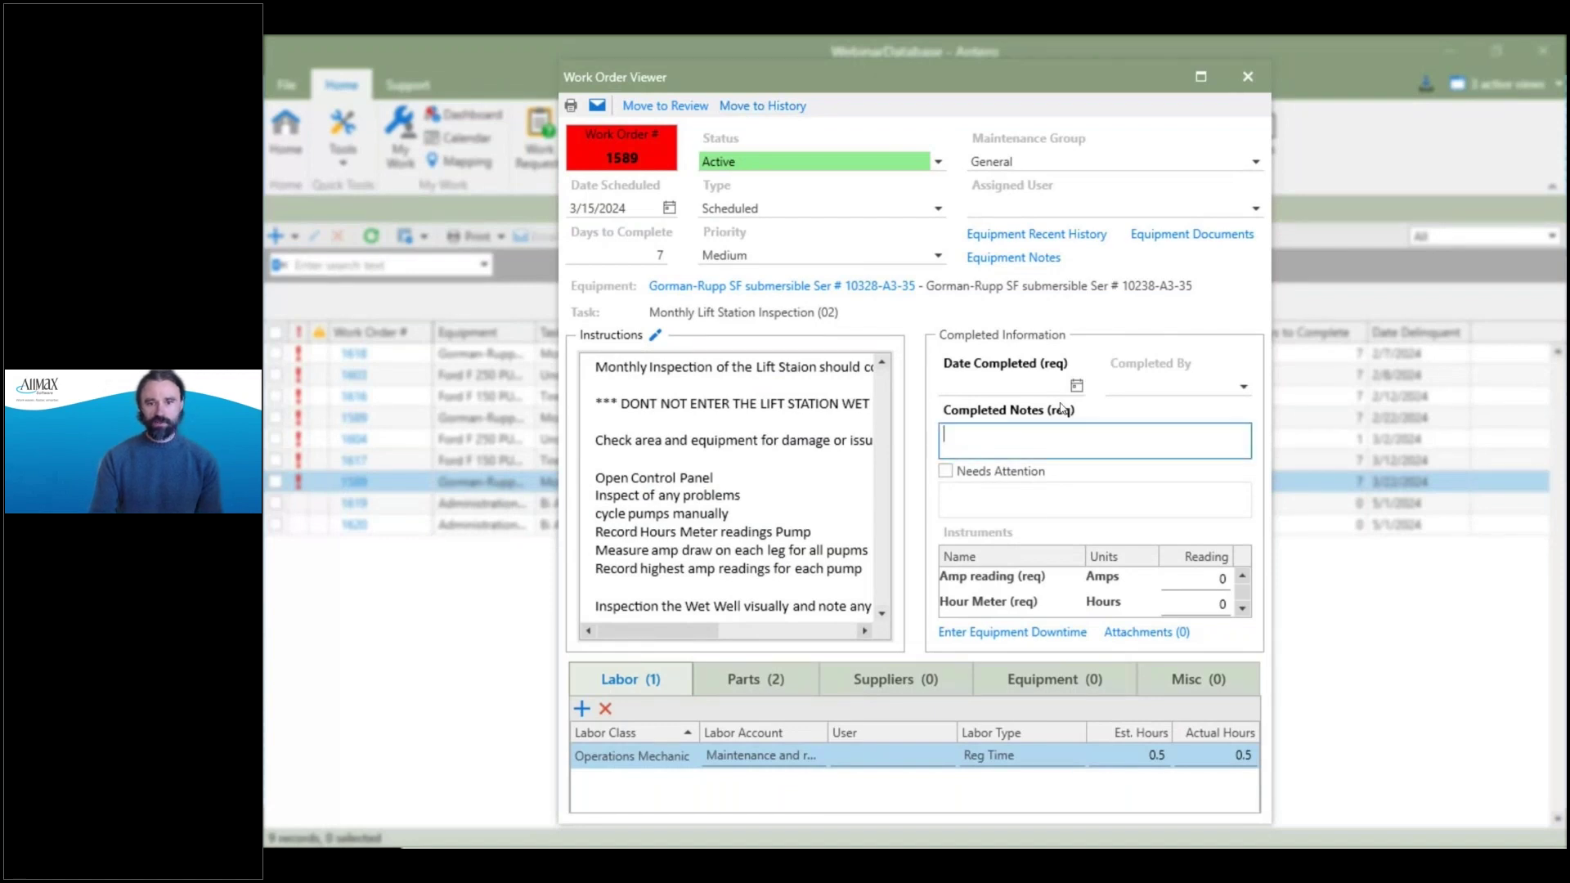
left_click(1077, 386)
left_click(1093, 570)
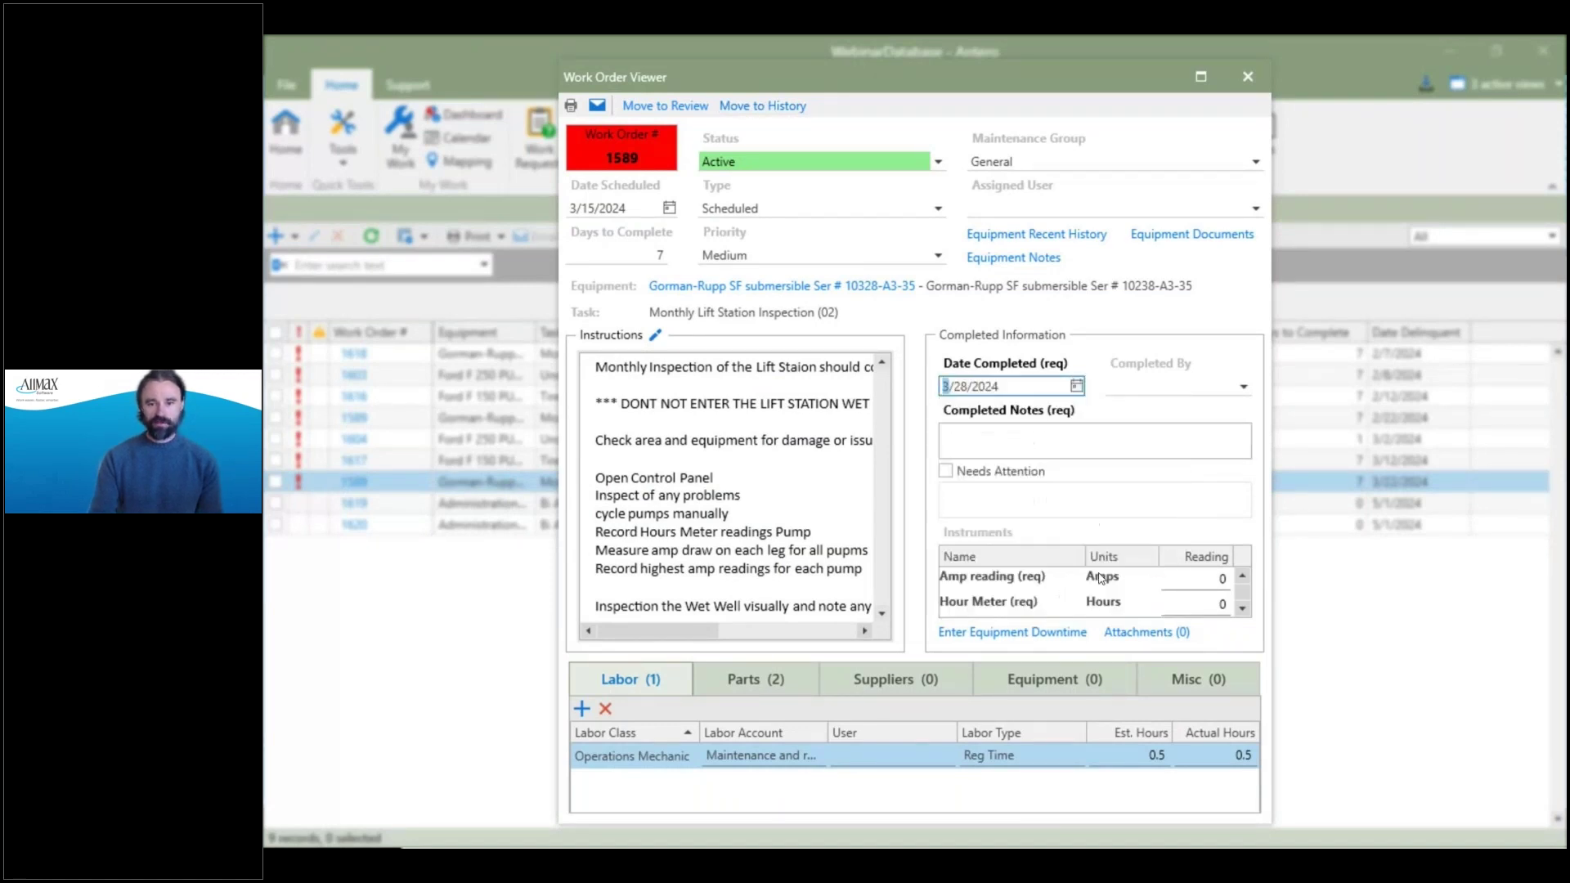
left_click(1006, 439)
type("Work is done")
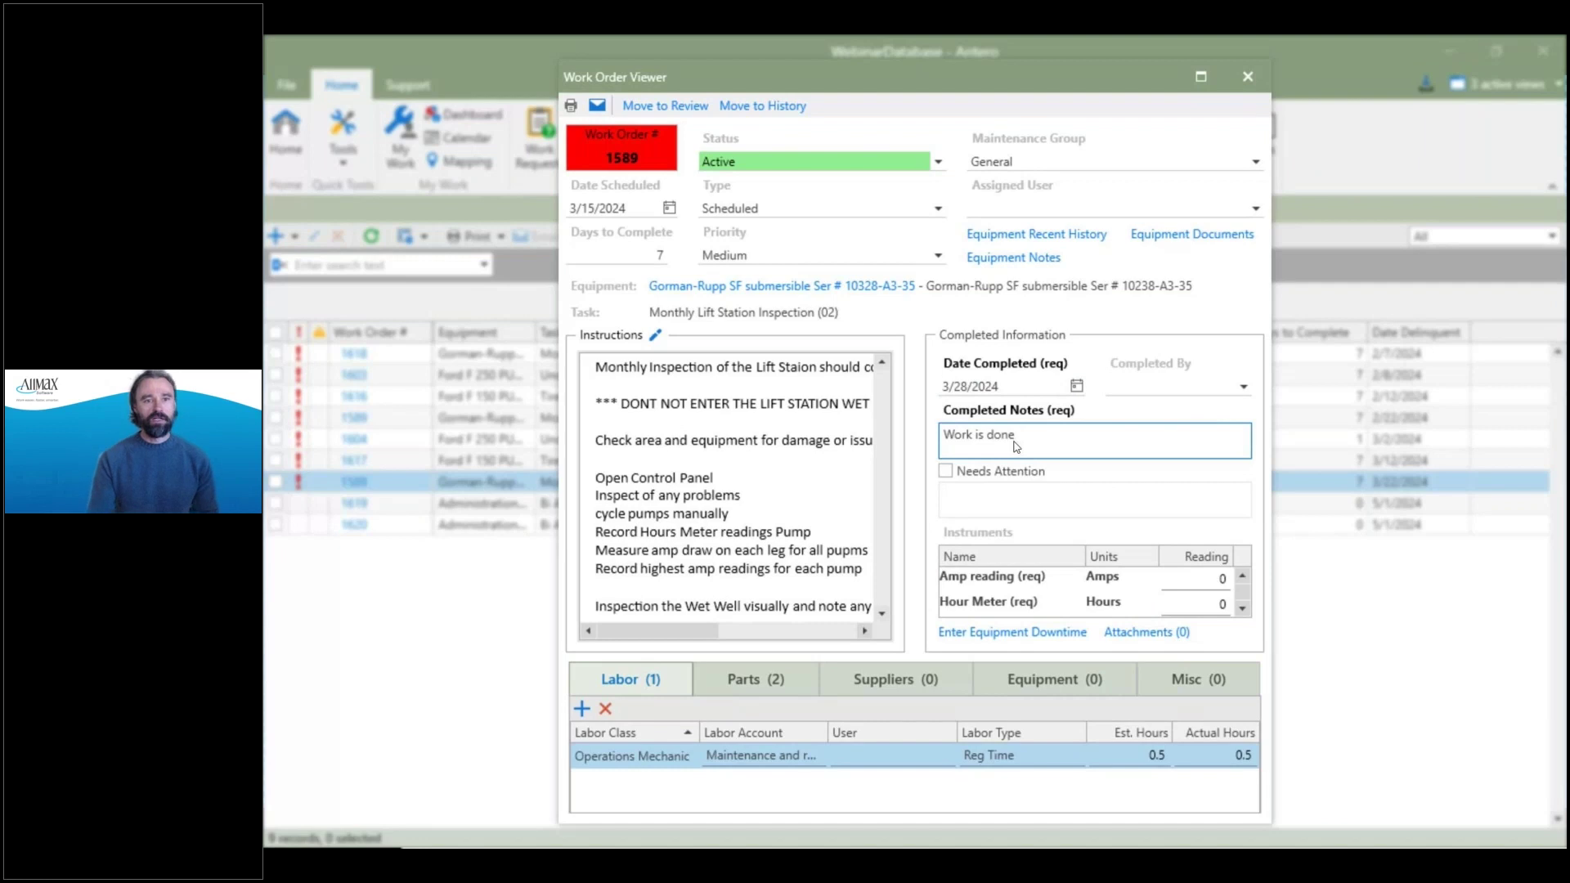
left_click(754, 107)
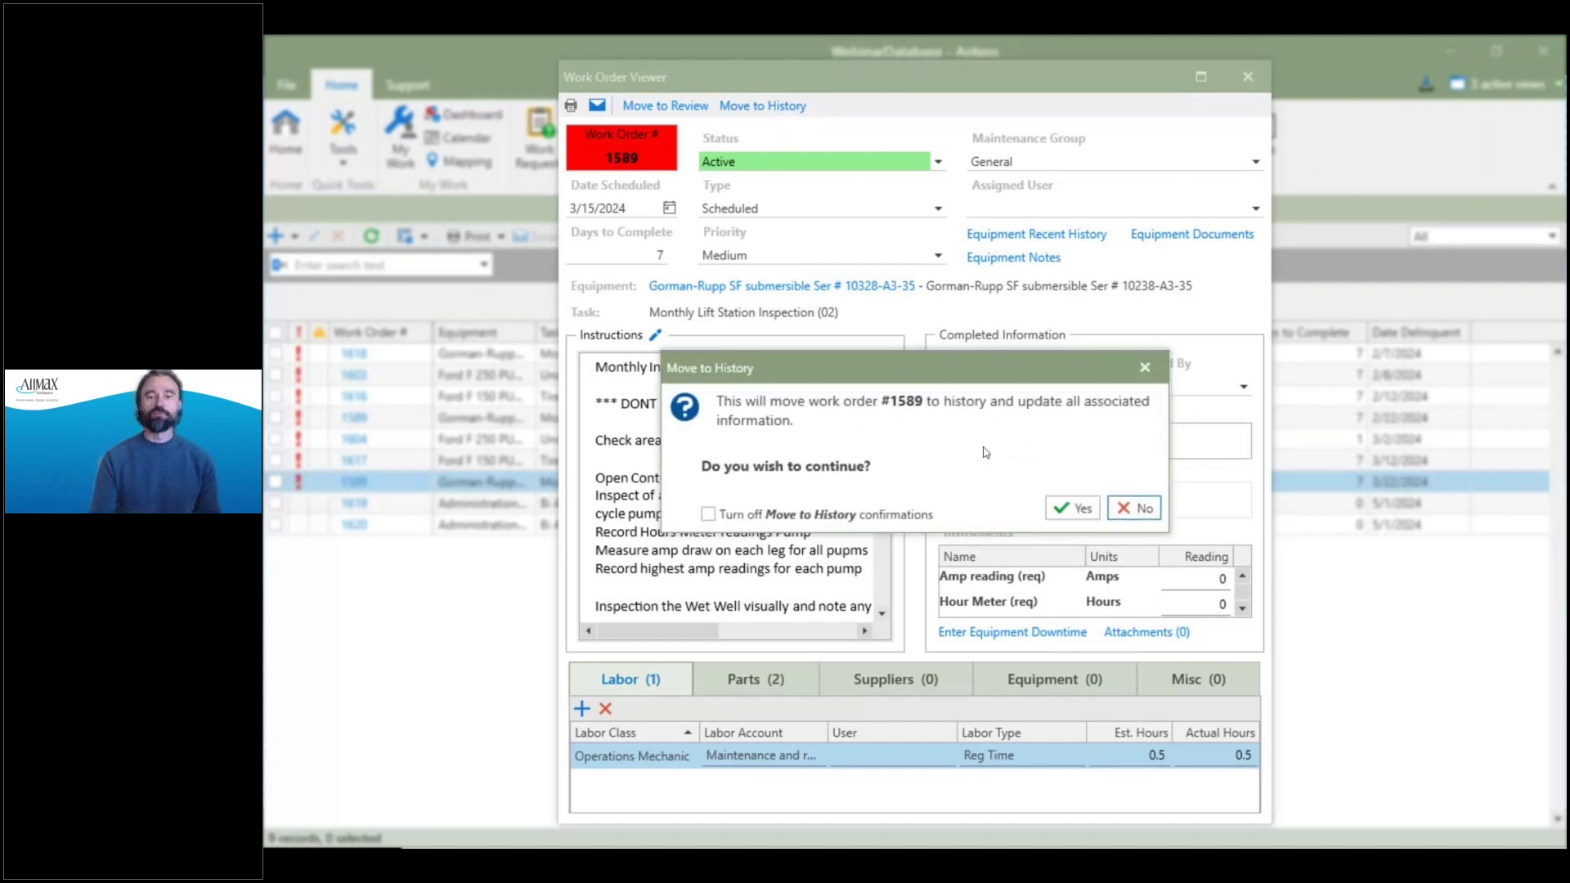
left_click(1067, 511)
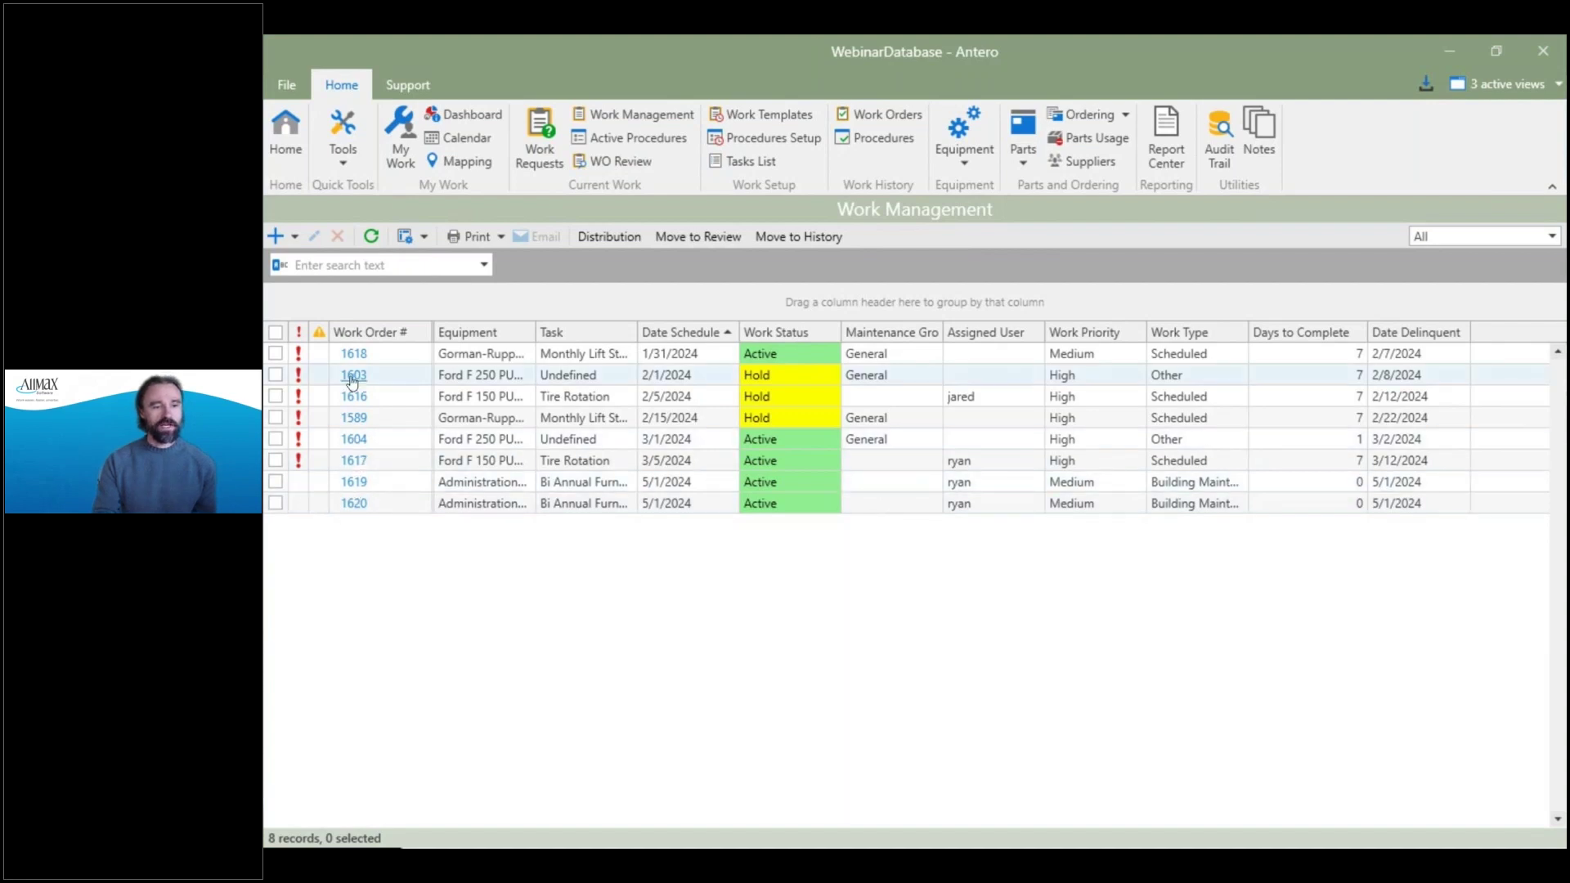
Open the 1/31/2024 lift station inspection work order and flag it as Needs Attention with the note "Noticed a leak".
left_click(354, 354)
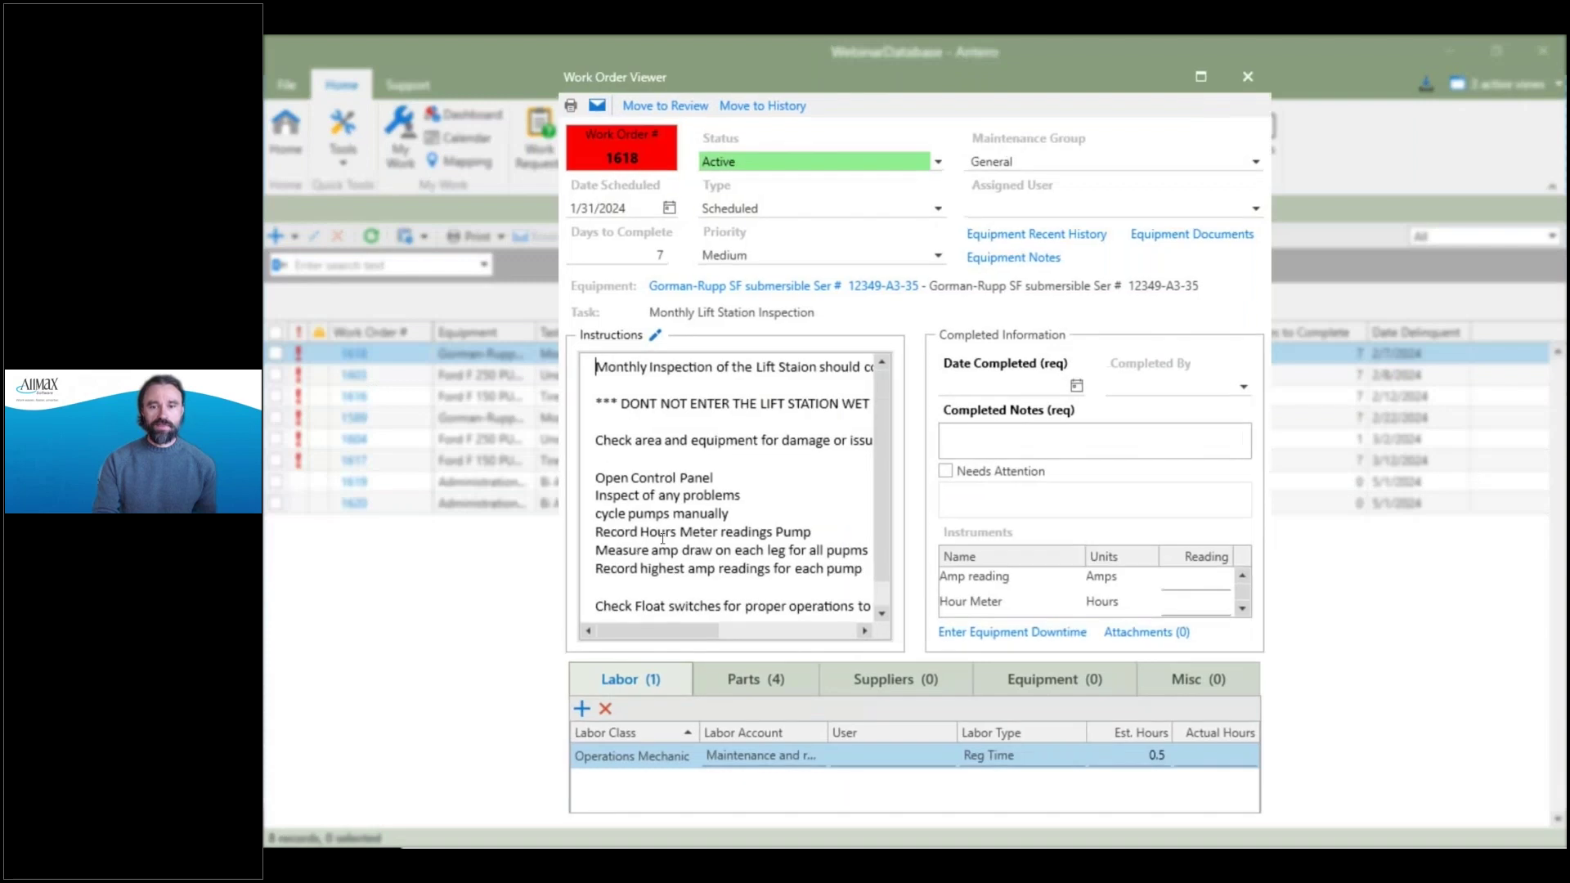
left_click(1050, 506)
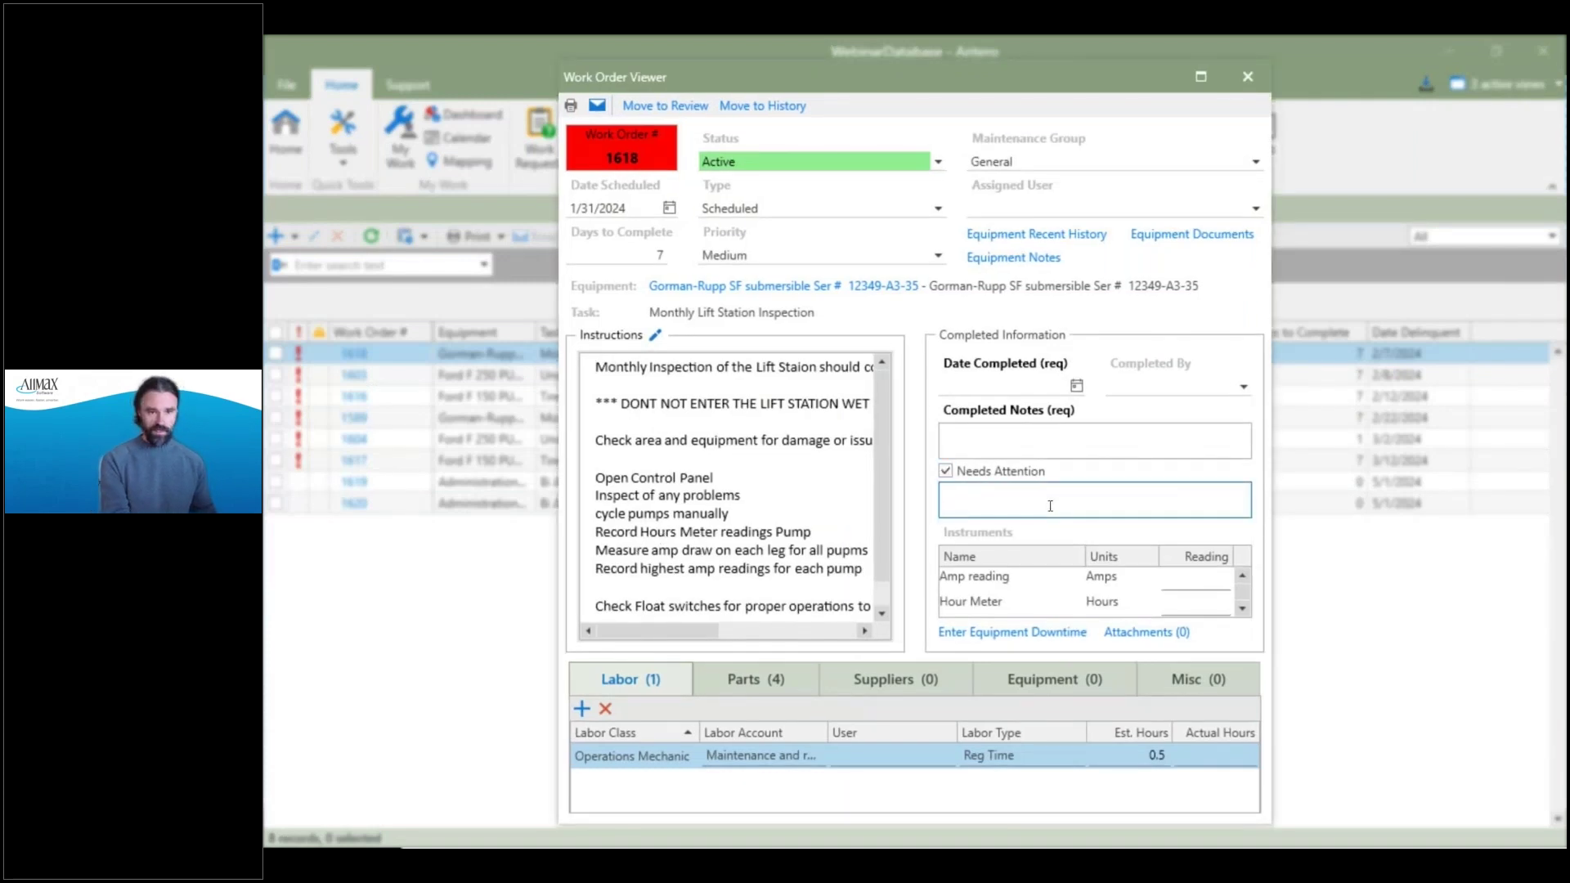
type("nOTE")
key("BackSpace")
key("BackSpace")
key("BackSpace")
key("BackSpace")
type("N")
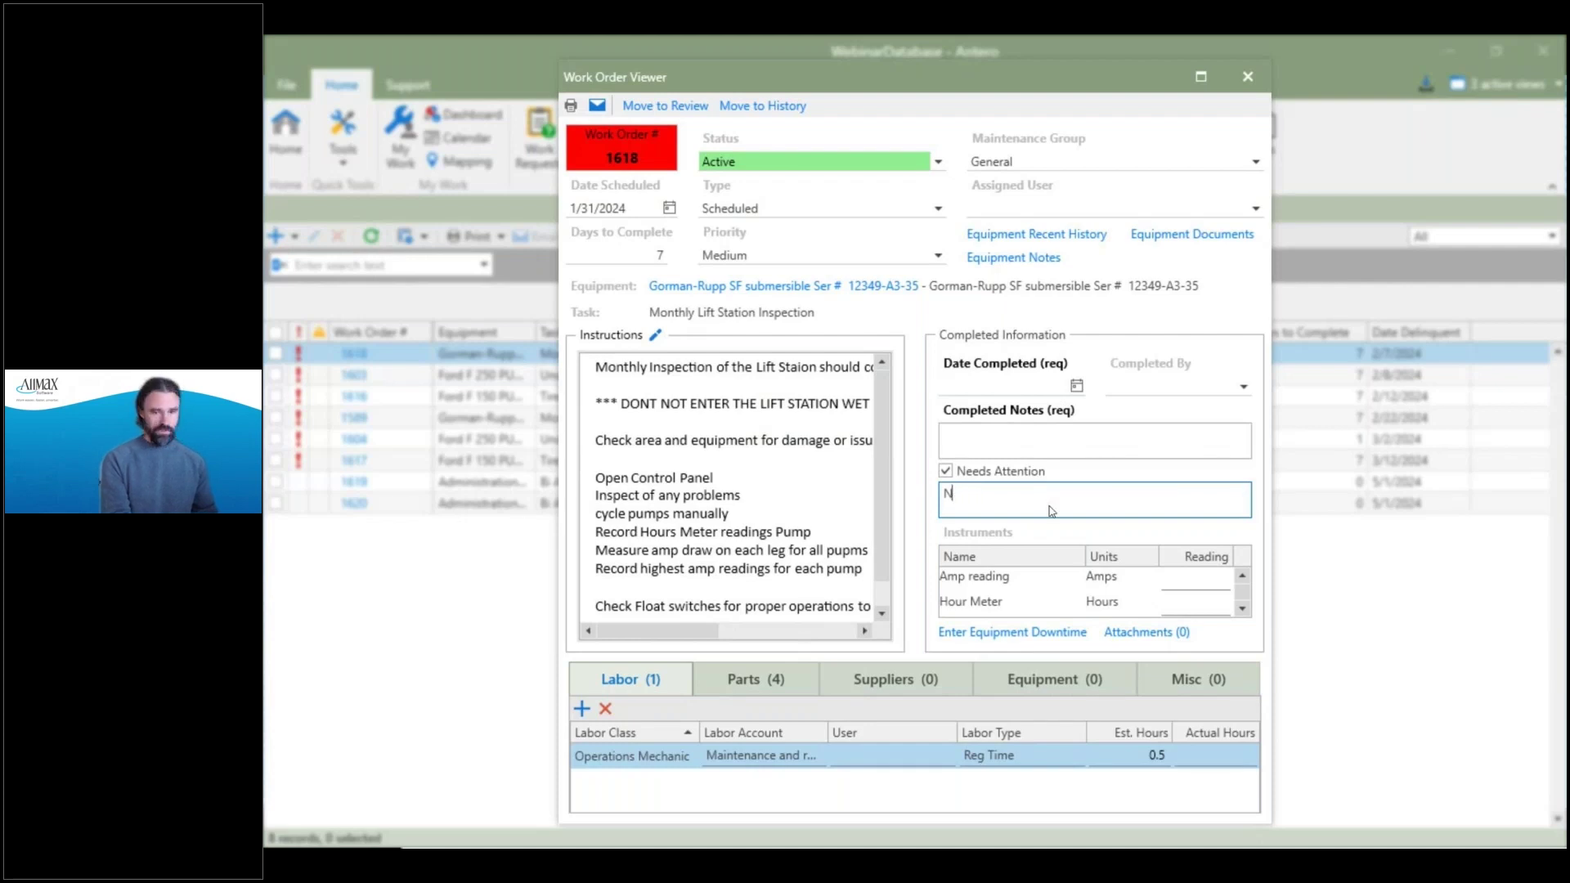
type("oticed a leak")
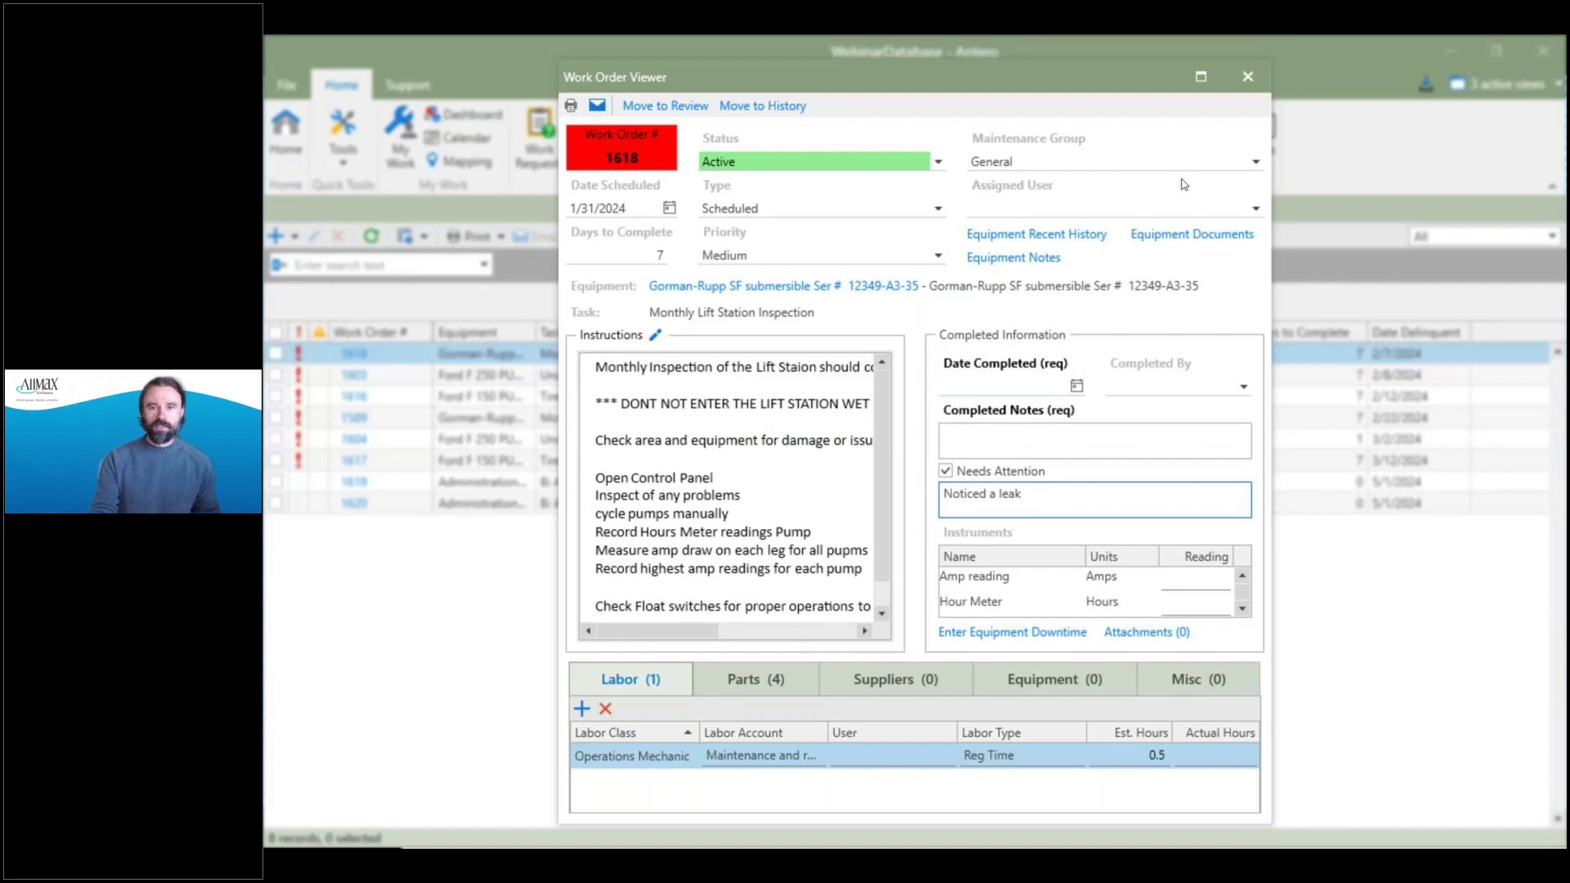
Set the work order's Date Completed to 3/28/2024 and Completed Notes to "Finished work", then close the viewer.
left_click(1076, 386)
left_click(1097, 580)
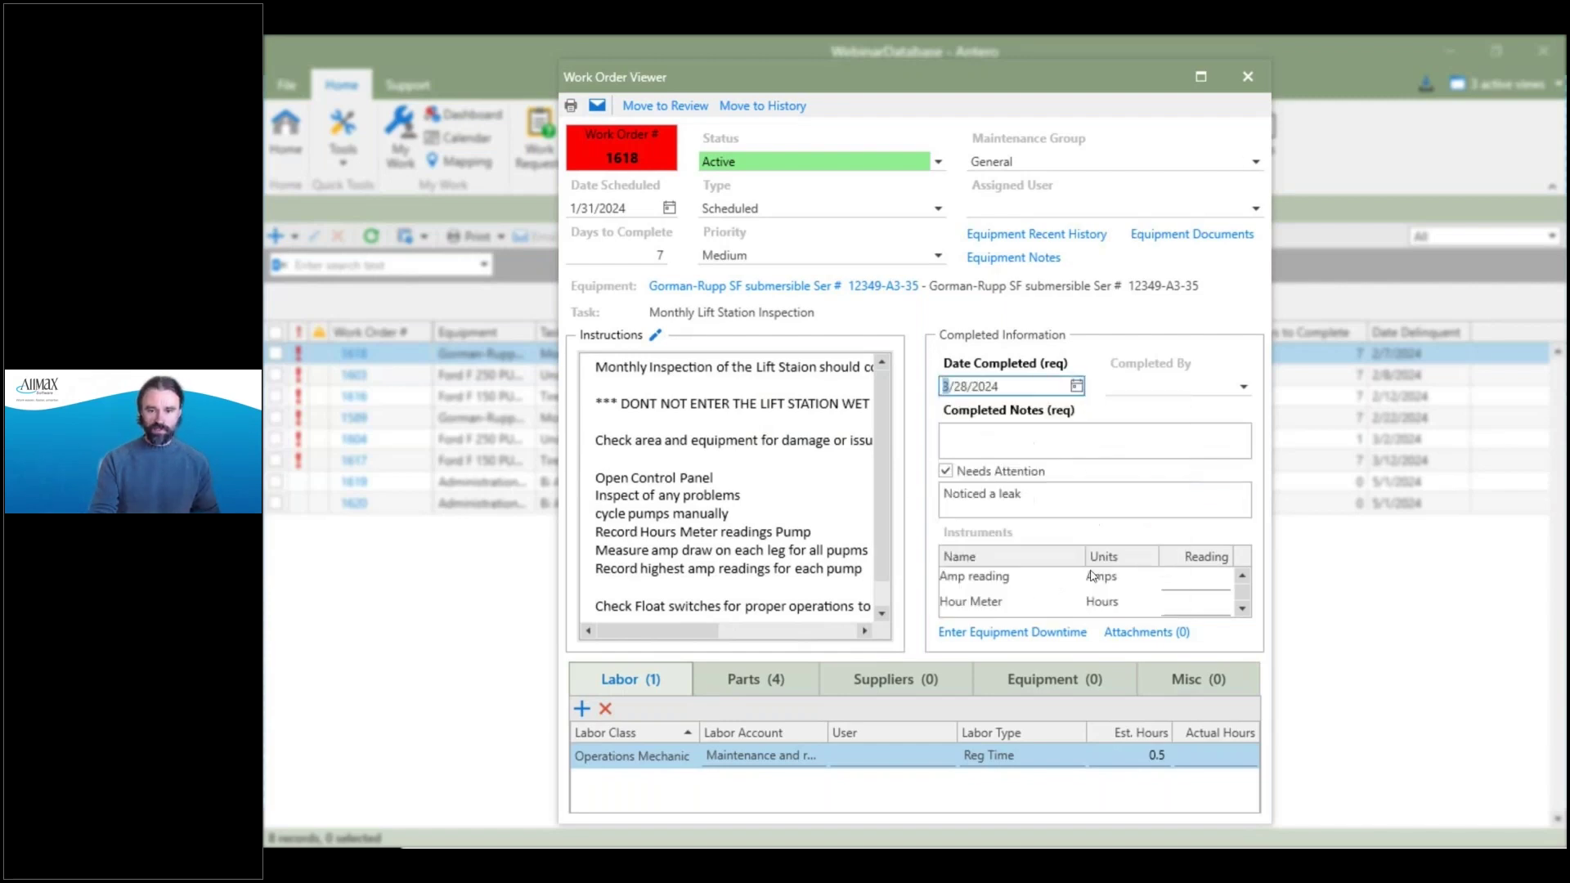
left_click(1024, 433)
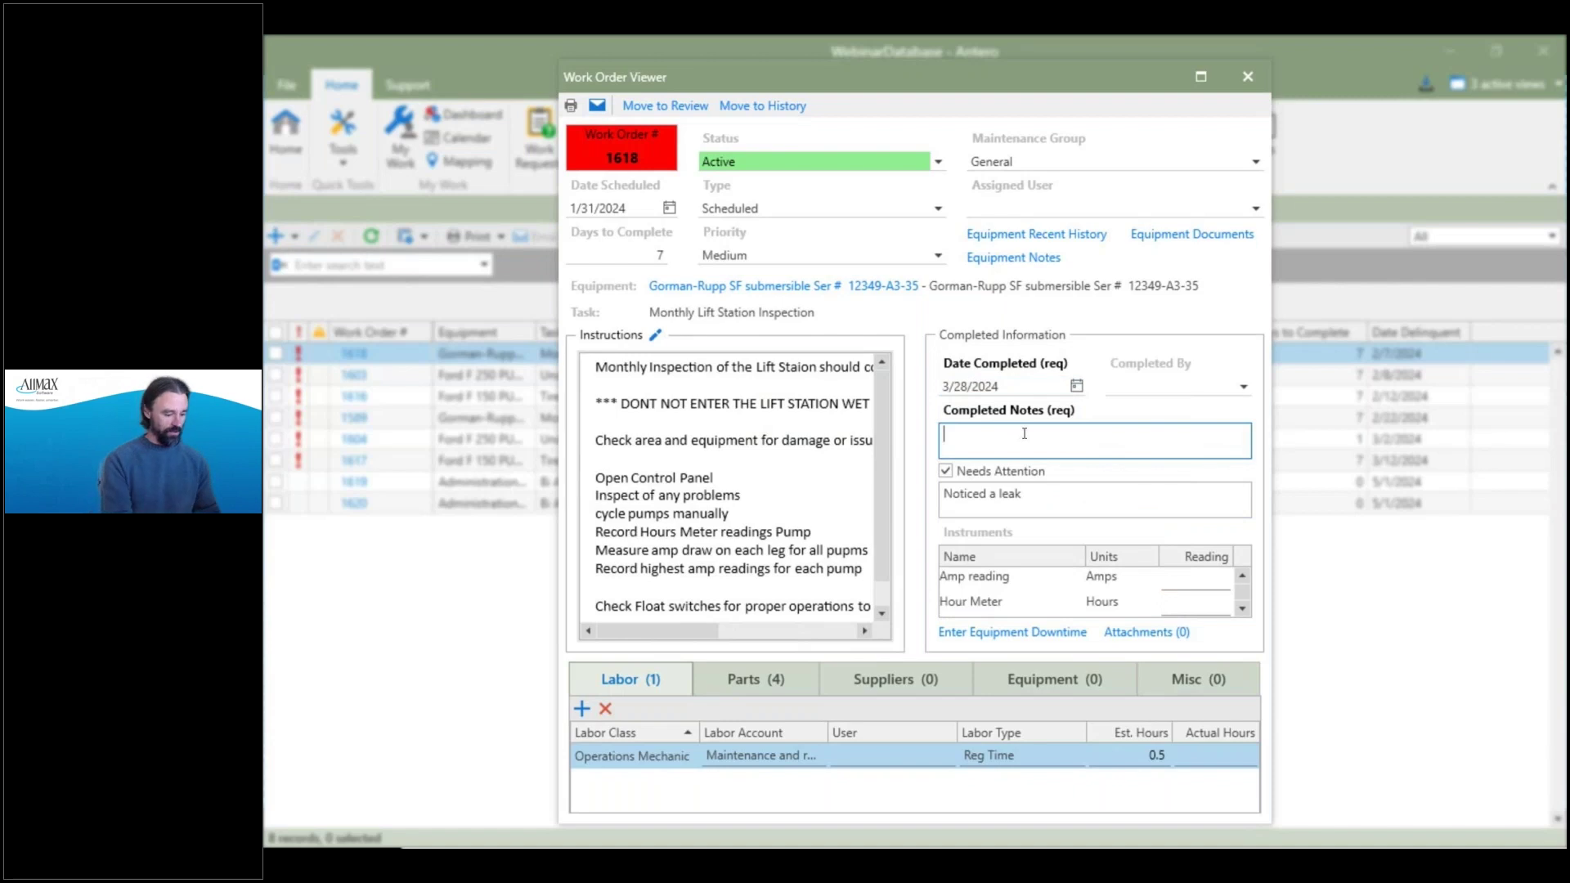
type("Finished work")
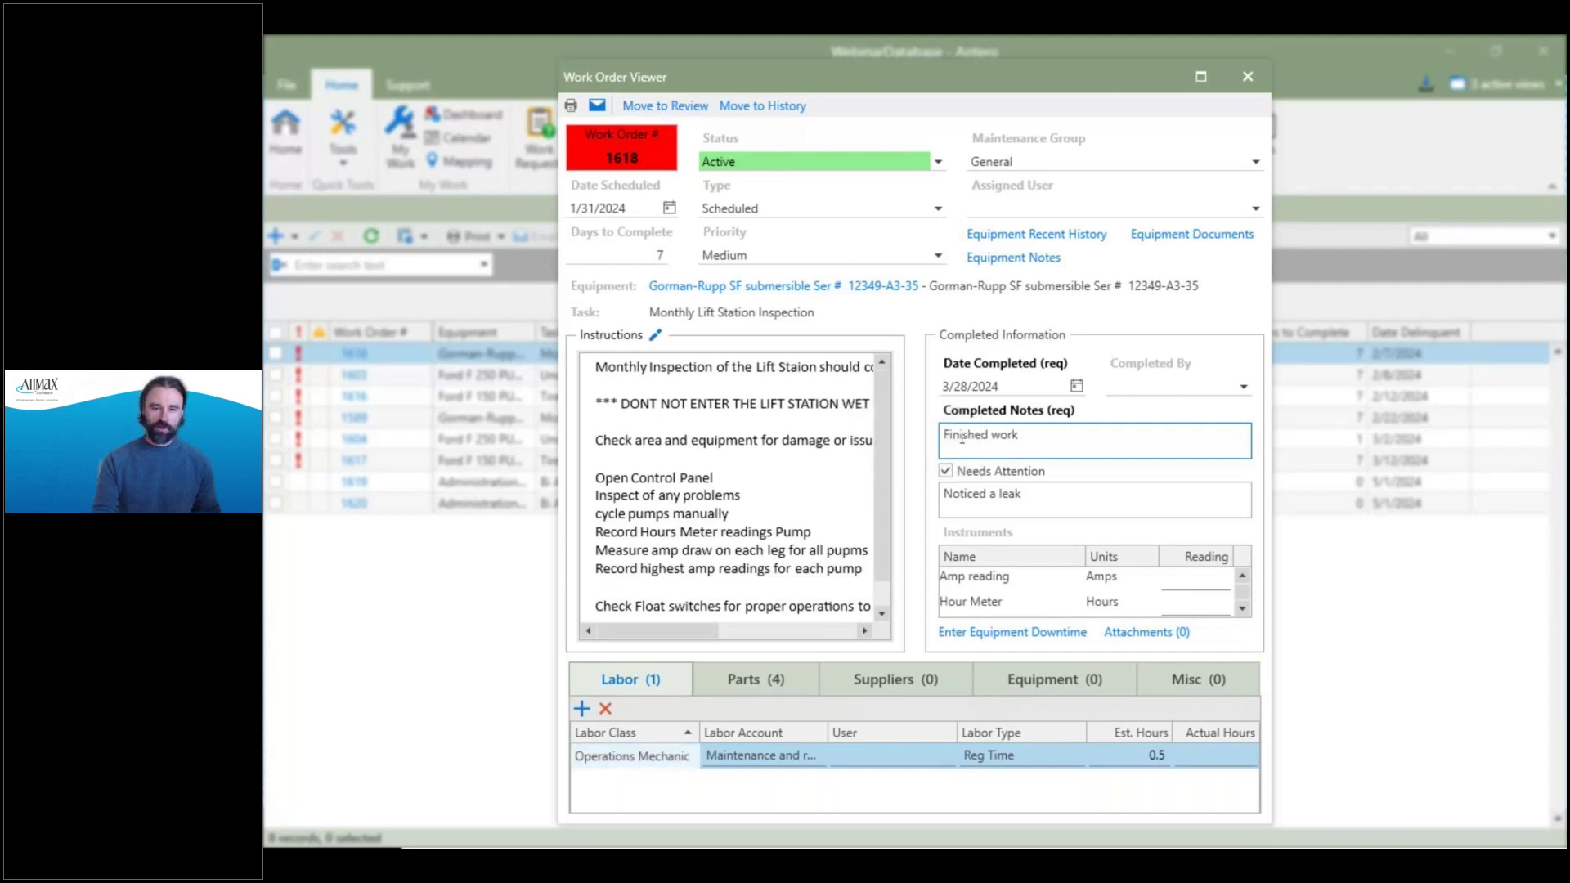
left_click(1248, 91)
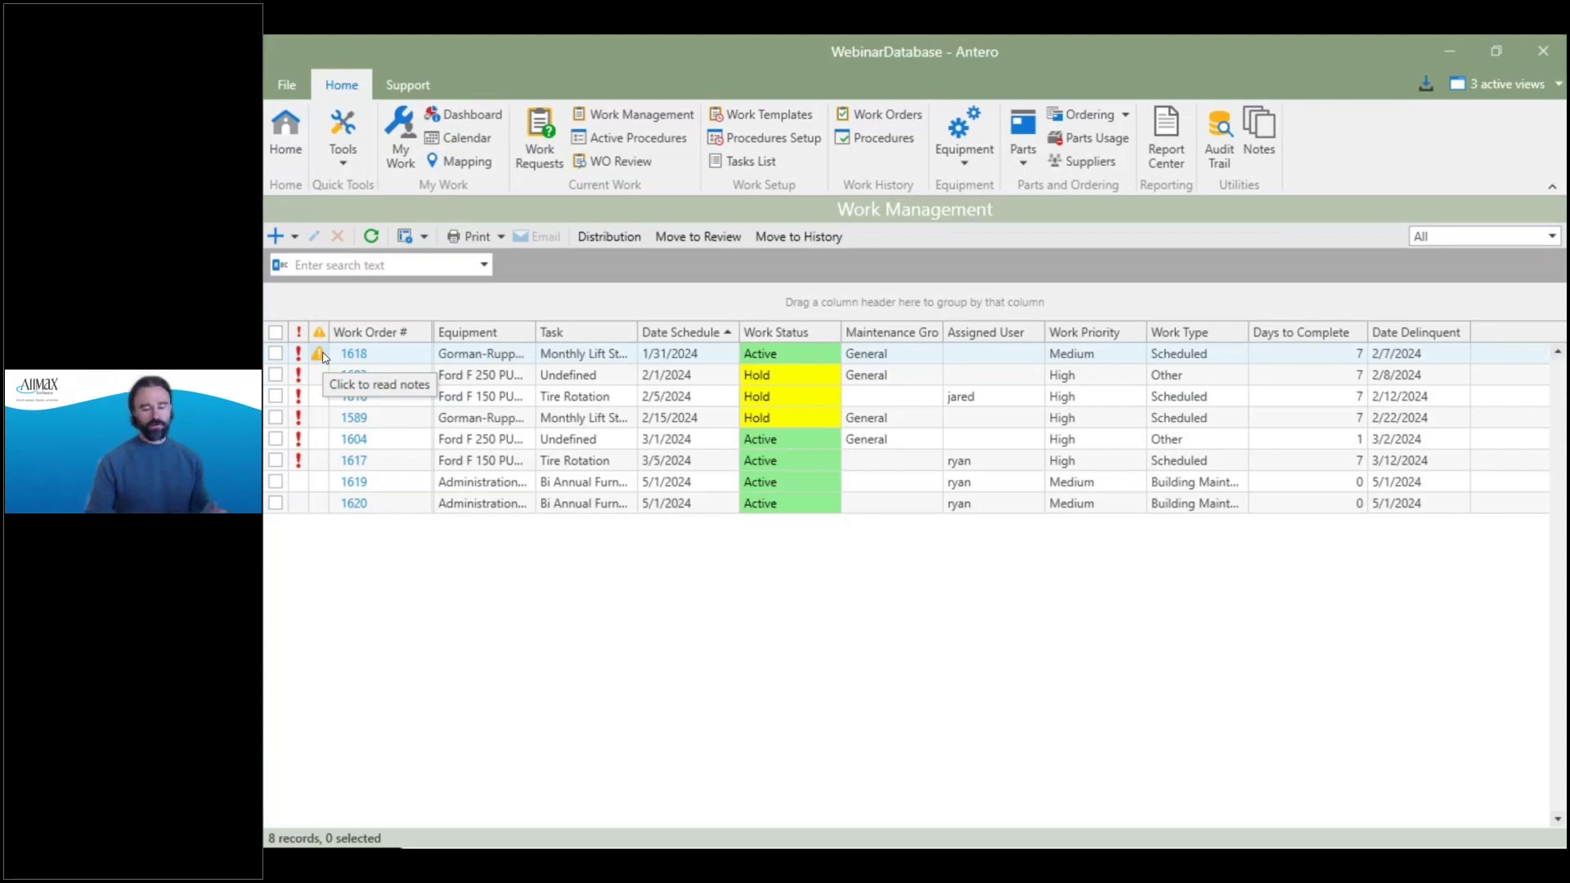
Read the needs-attention notes of the 1/31/2024 lift station inspection from the work order list.
left_click(324, 357)
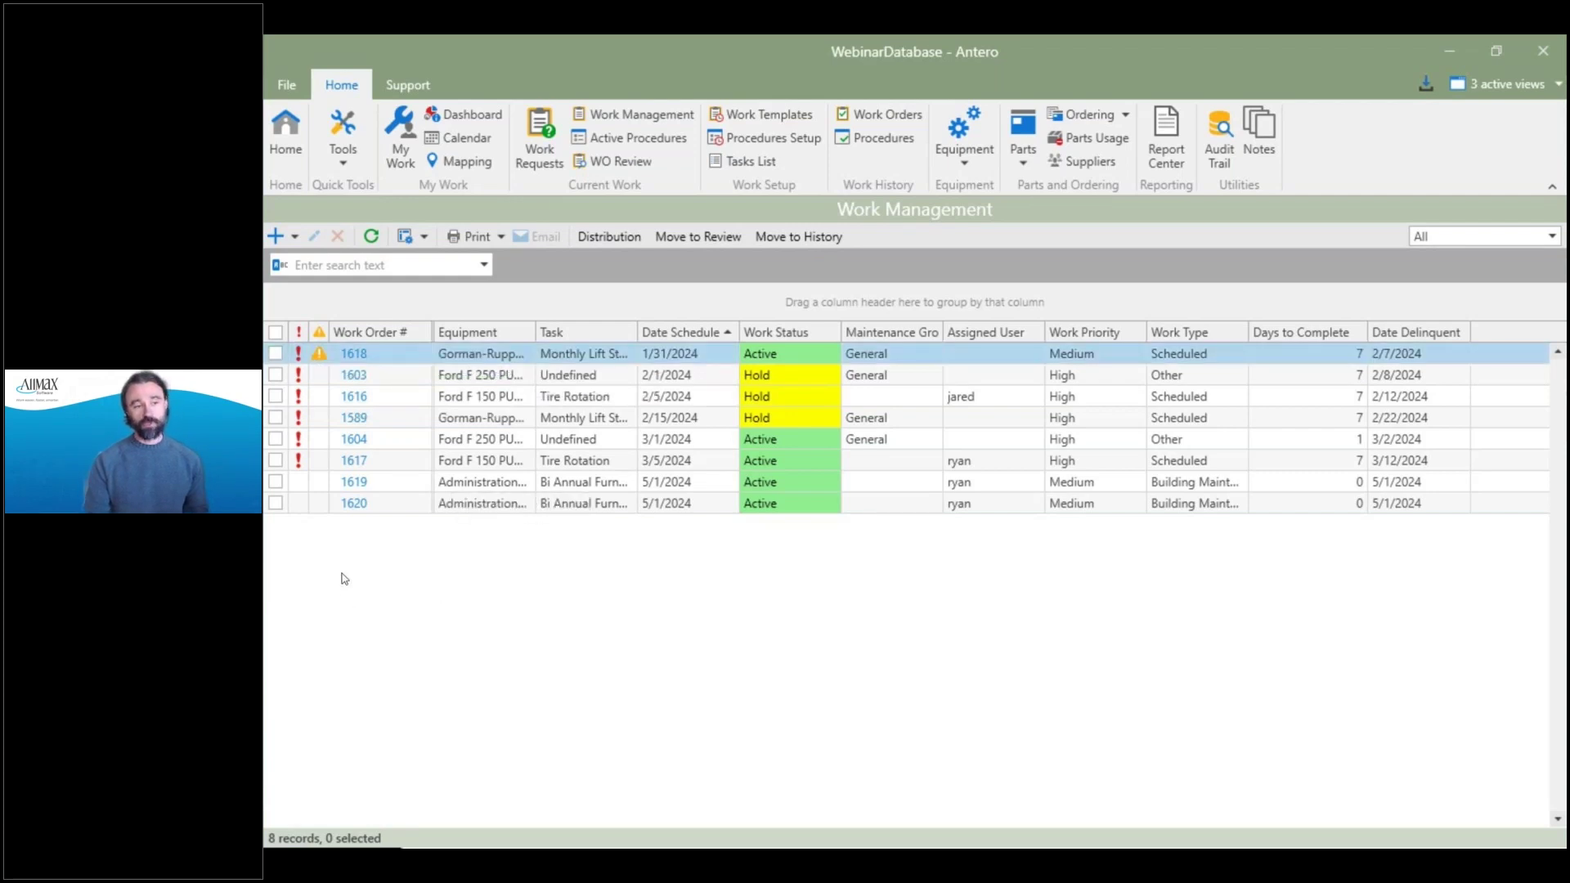
left_click(319, 360)
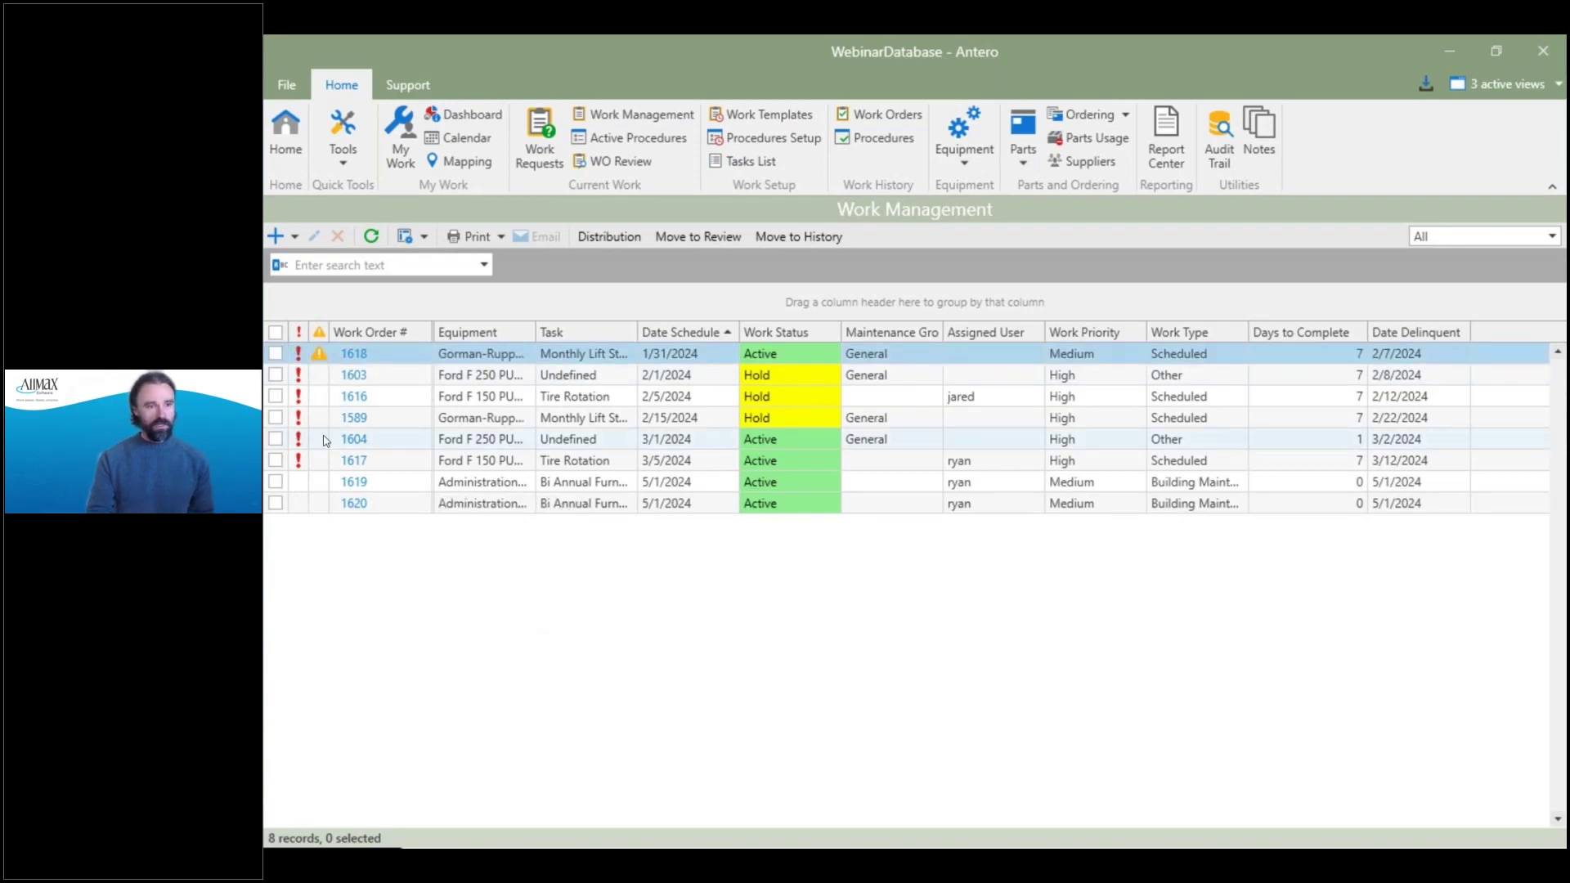
Group the work order list by Work Status.
left_click(783, 353)
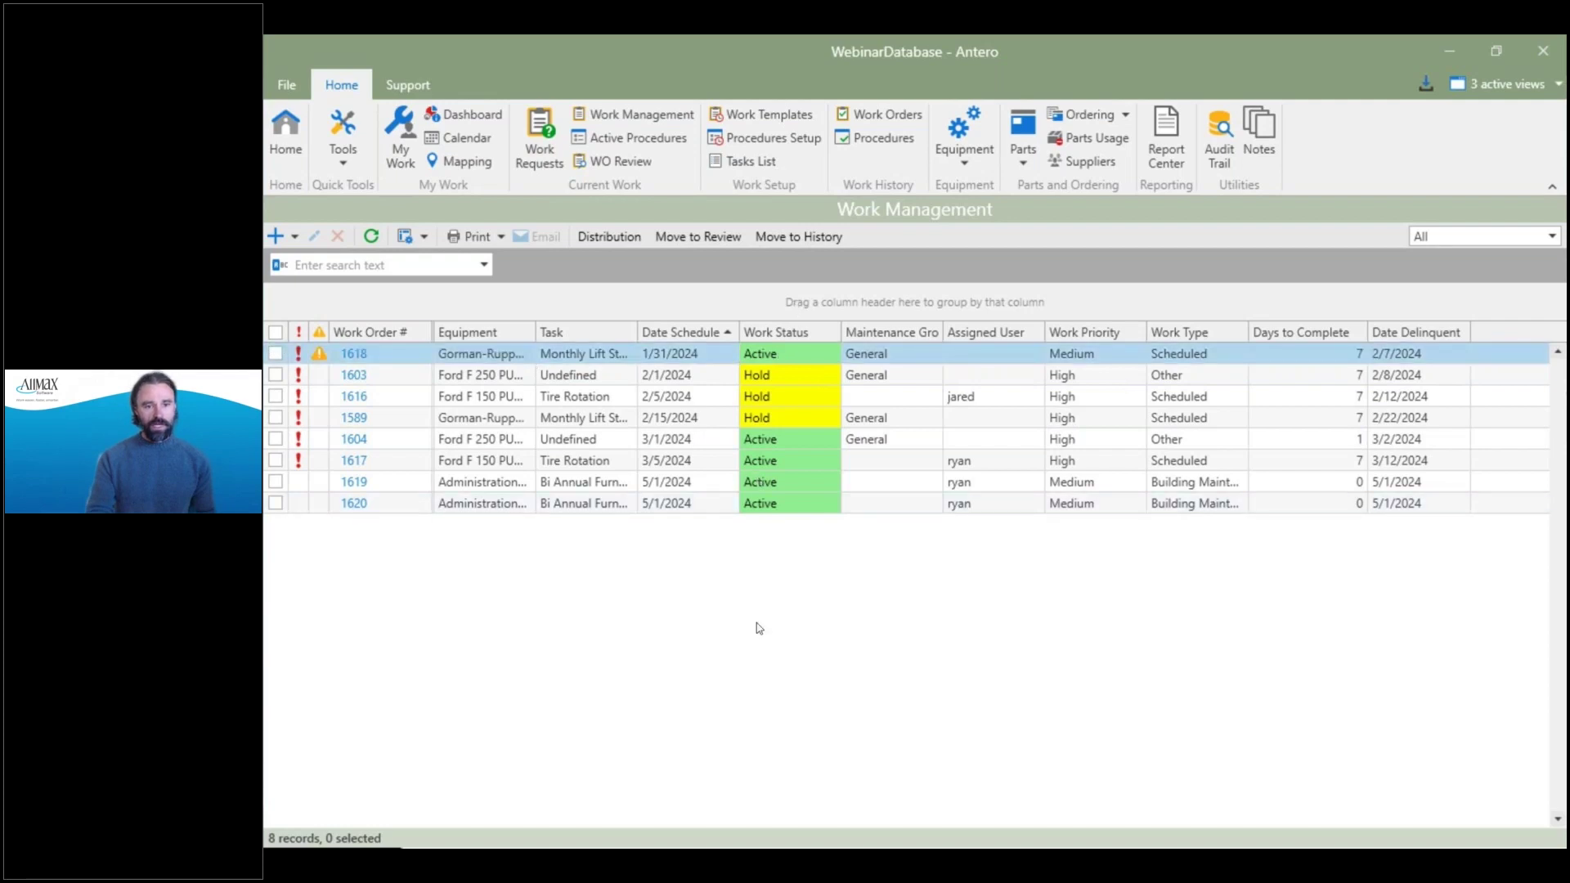
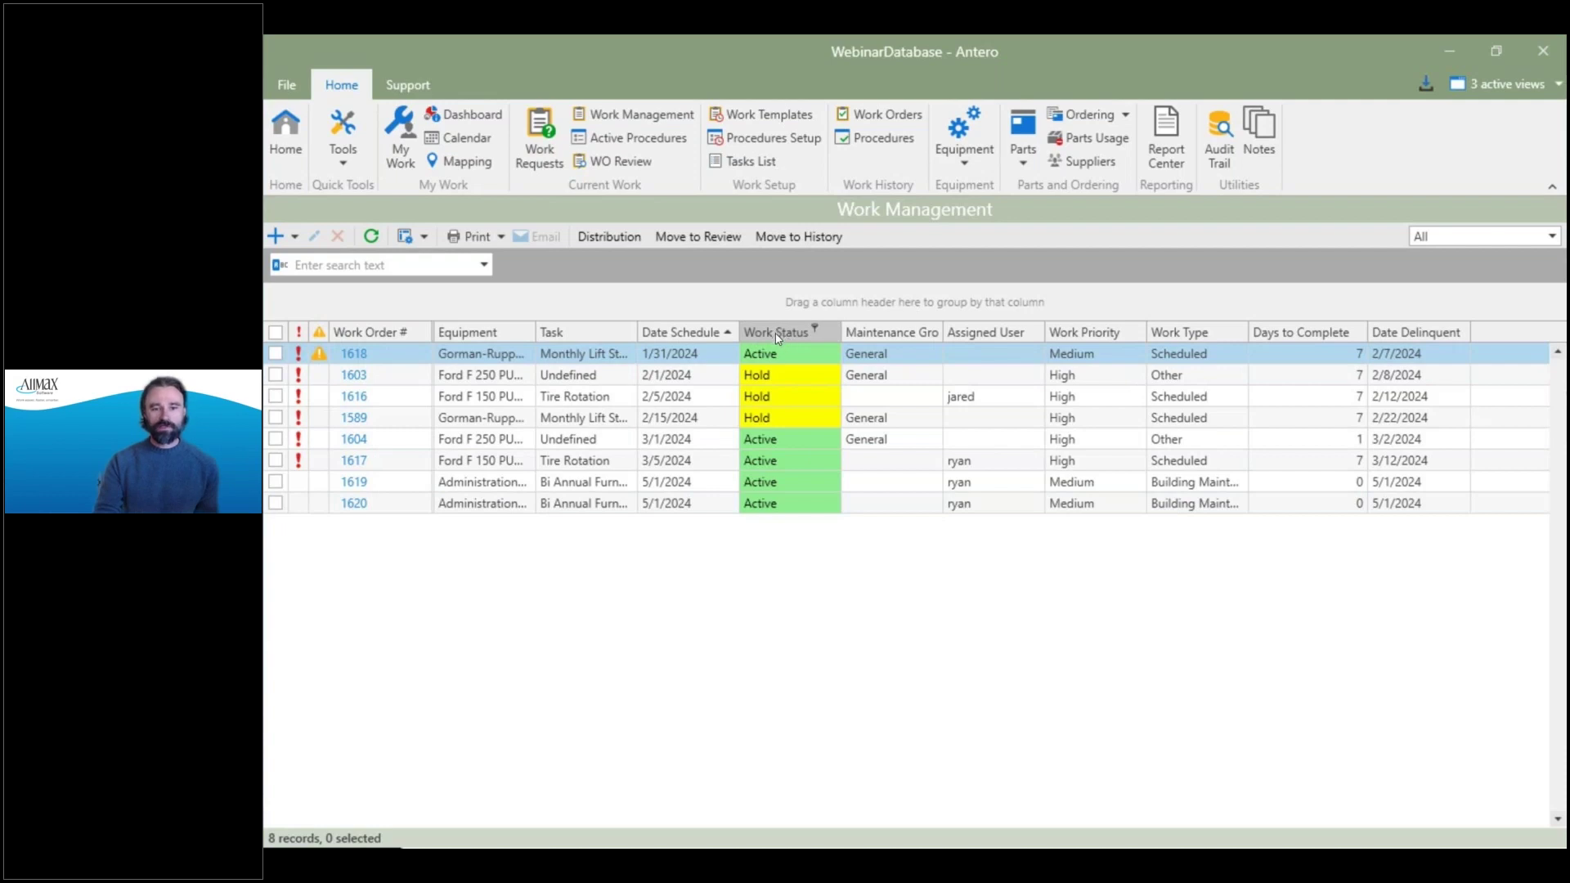
left_click_drag(778, 338, 775, 302)
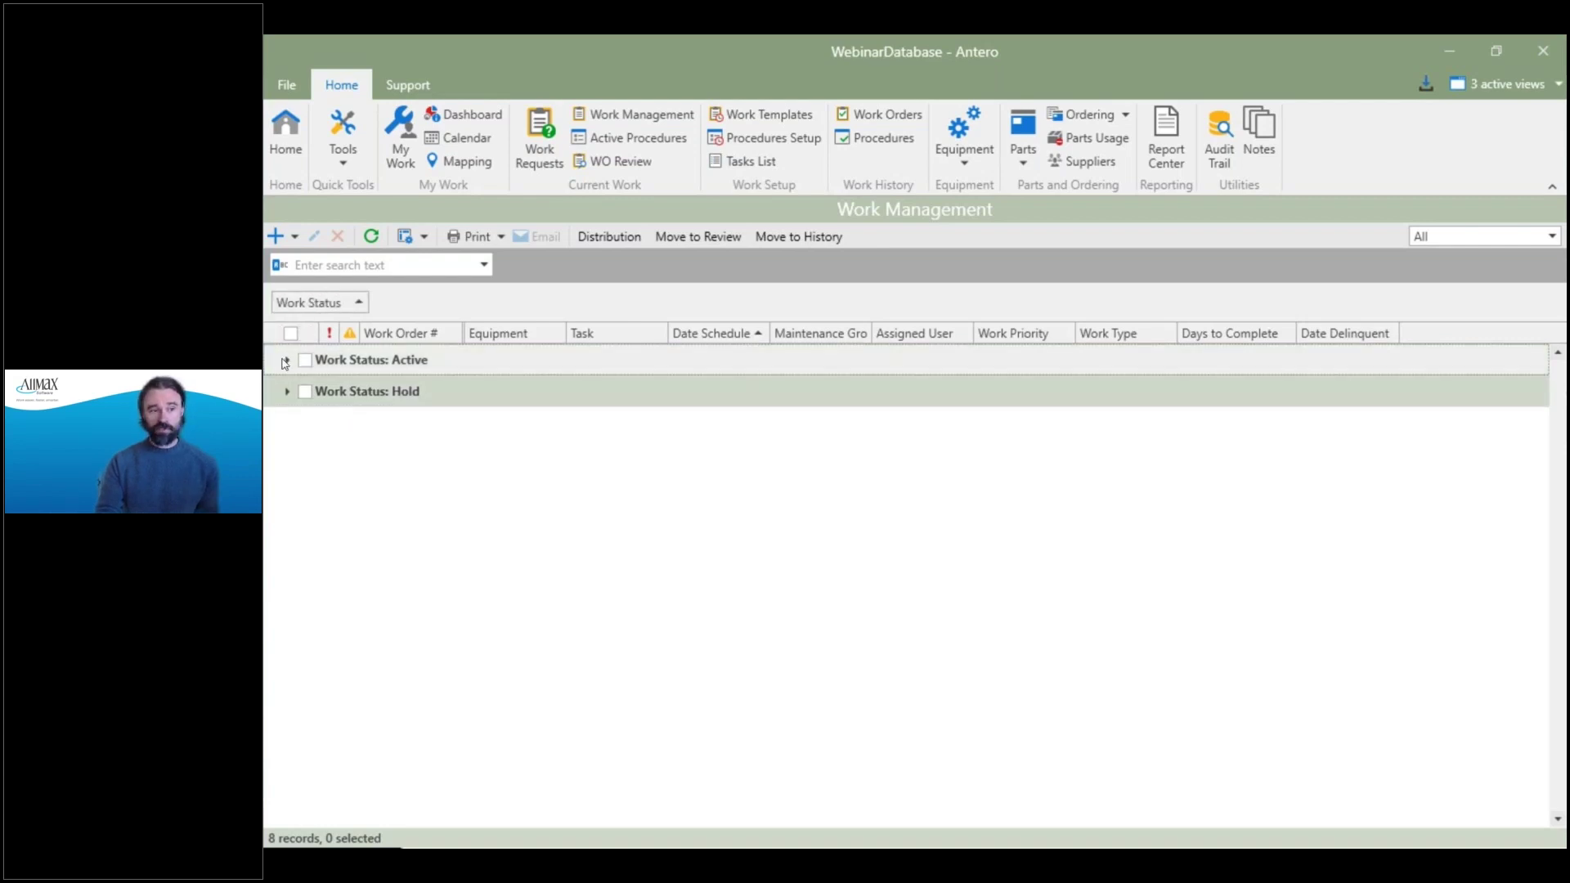
left_click(409, 394)
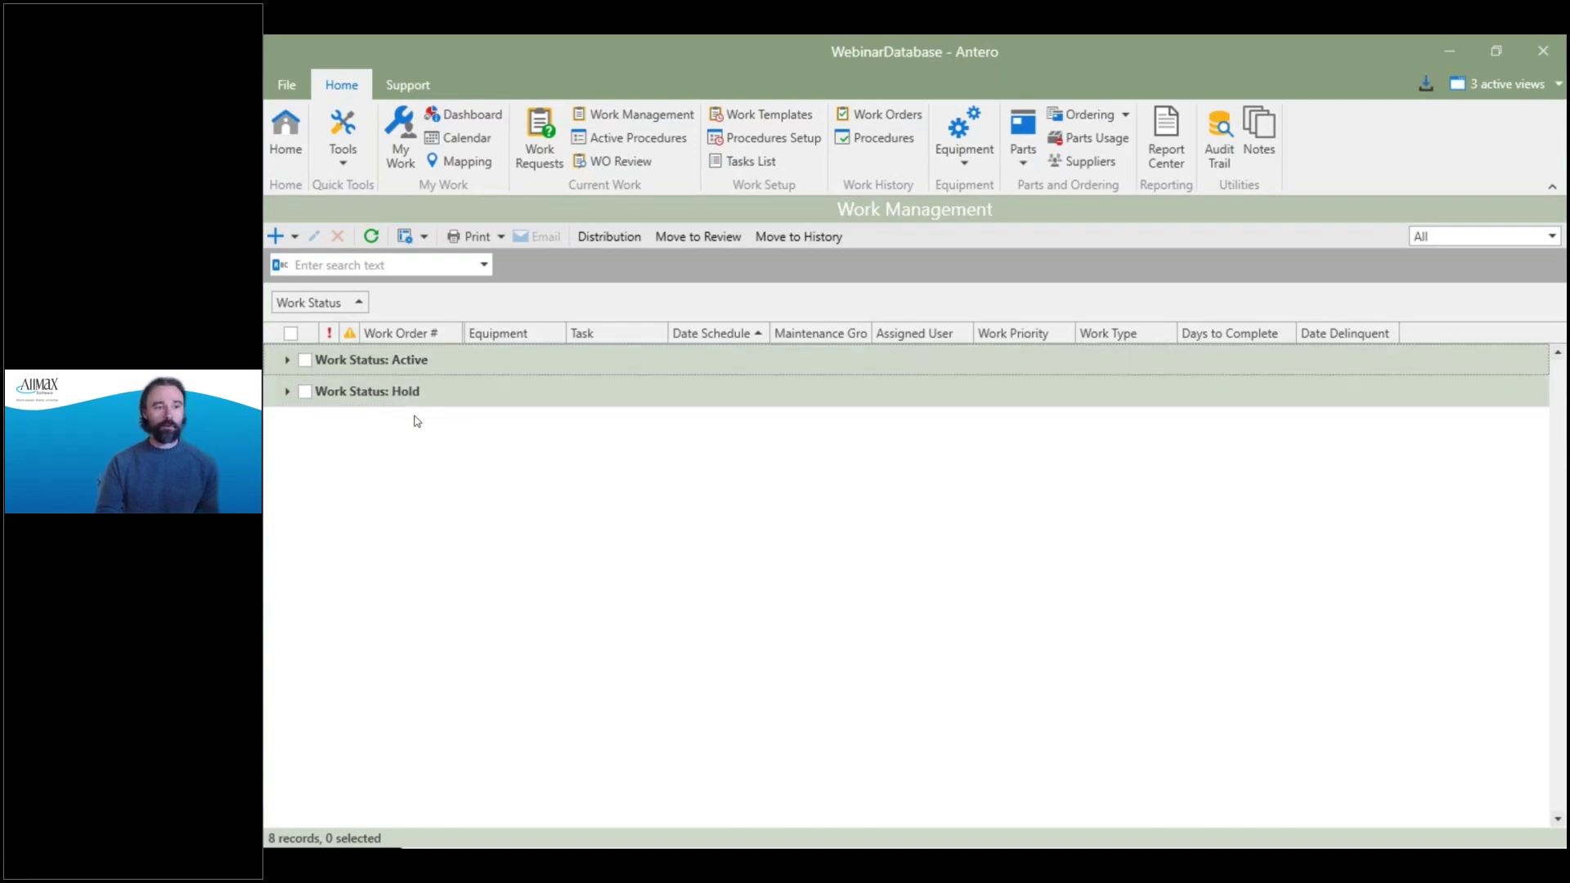
Start a new work order for the Ford F 150 PU Truck 4x4 with the manual task Tire Rotation.
left_click(277, 237)
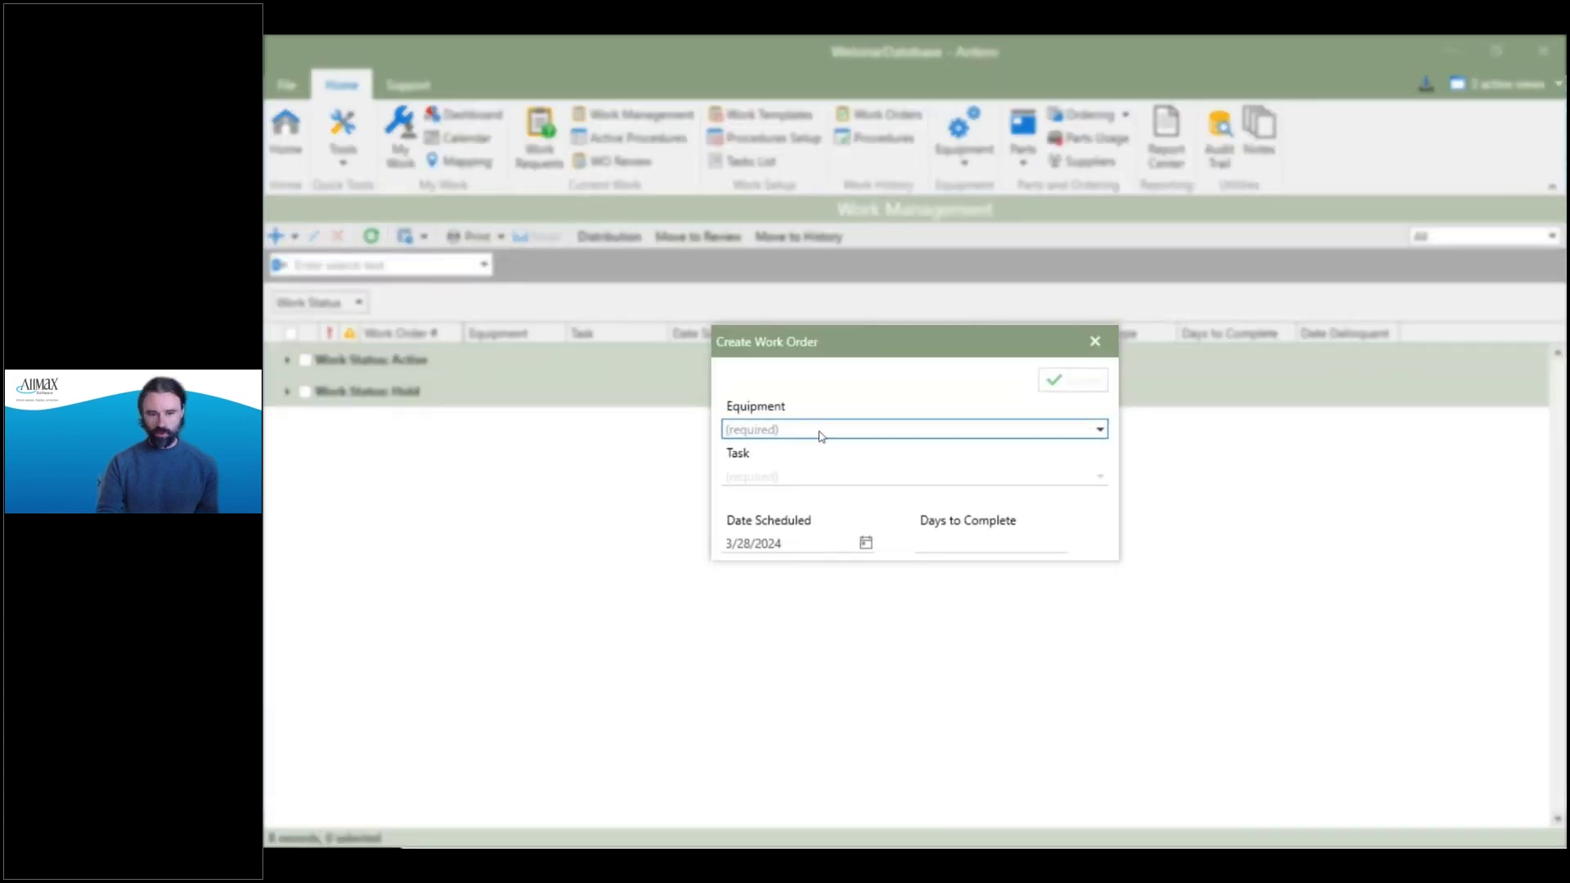
left_click(820, 435)
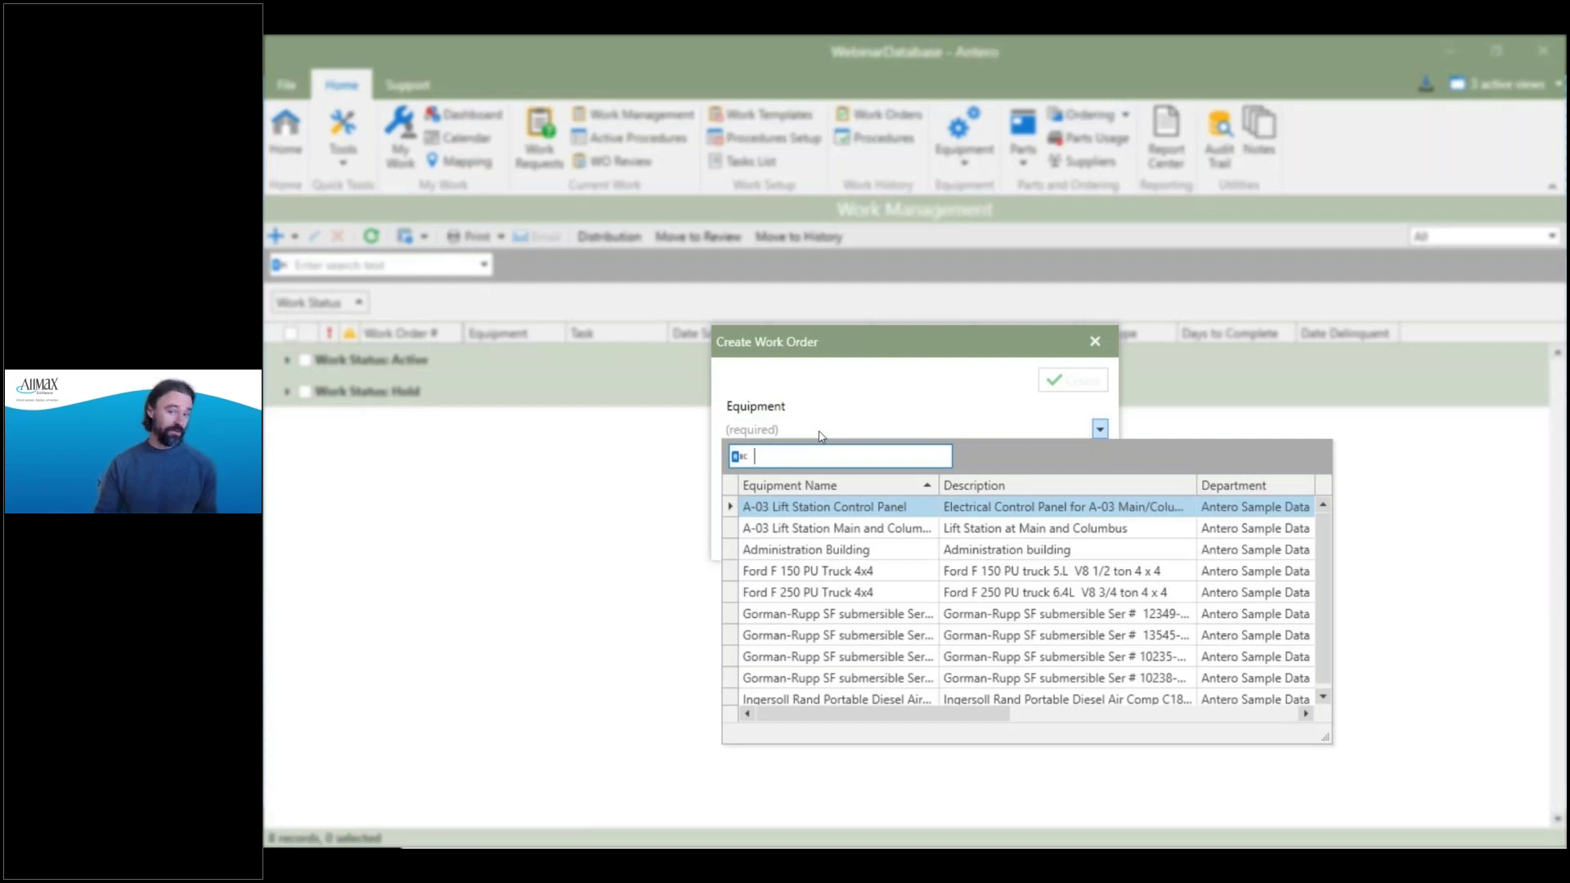
left_click(827, 578)
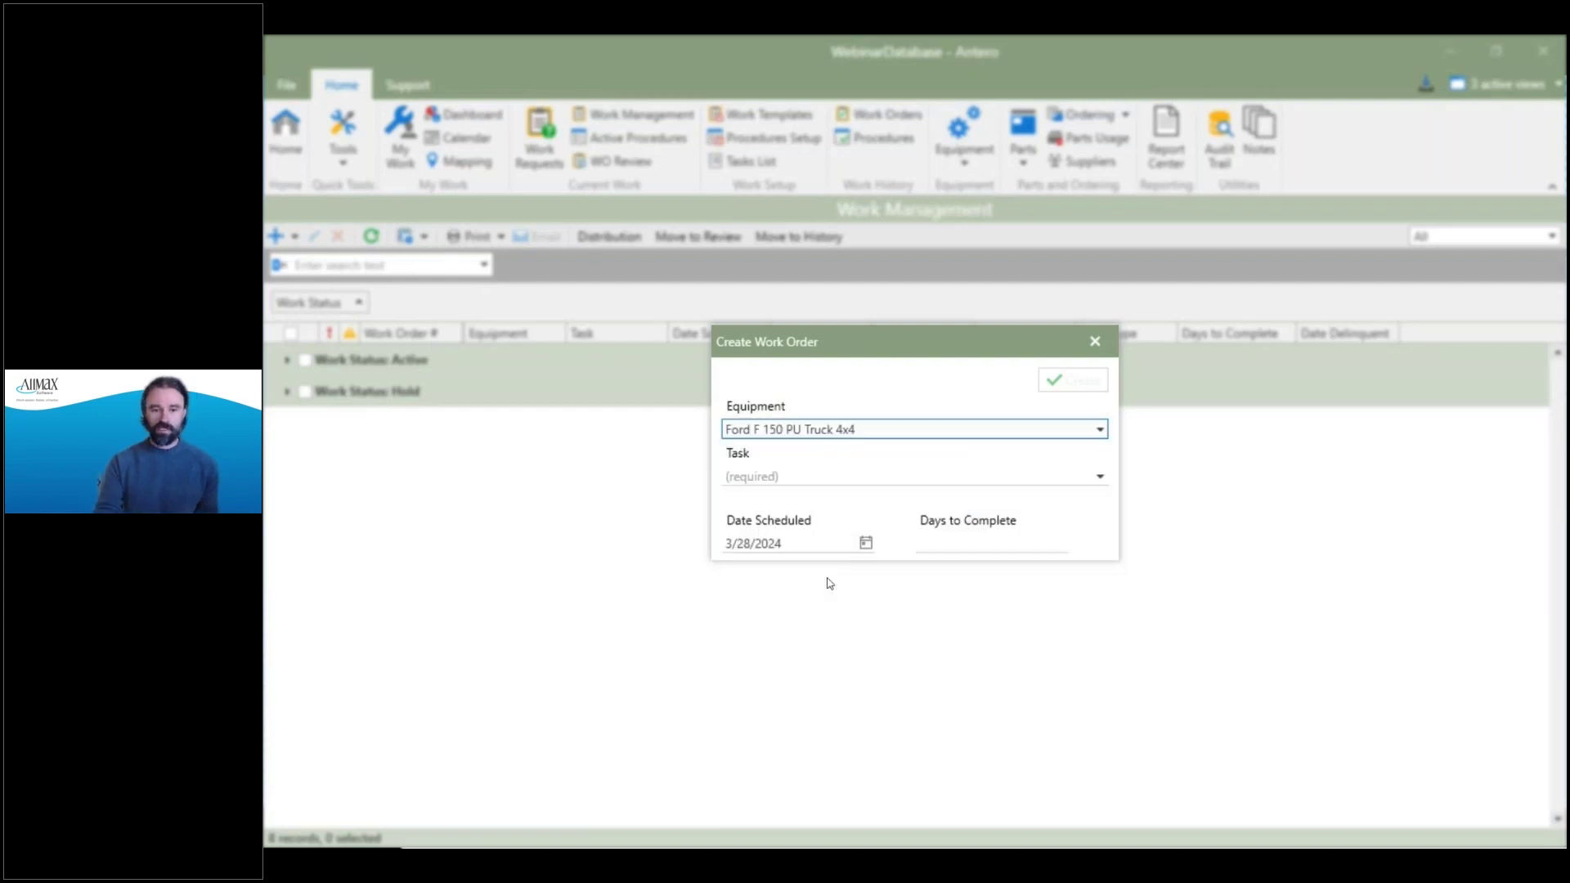
left_click(1100, 477)
left_click(765, 590)
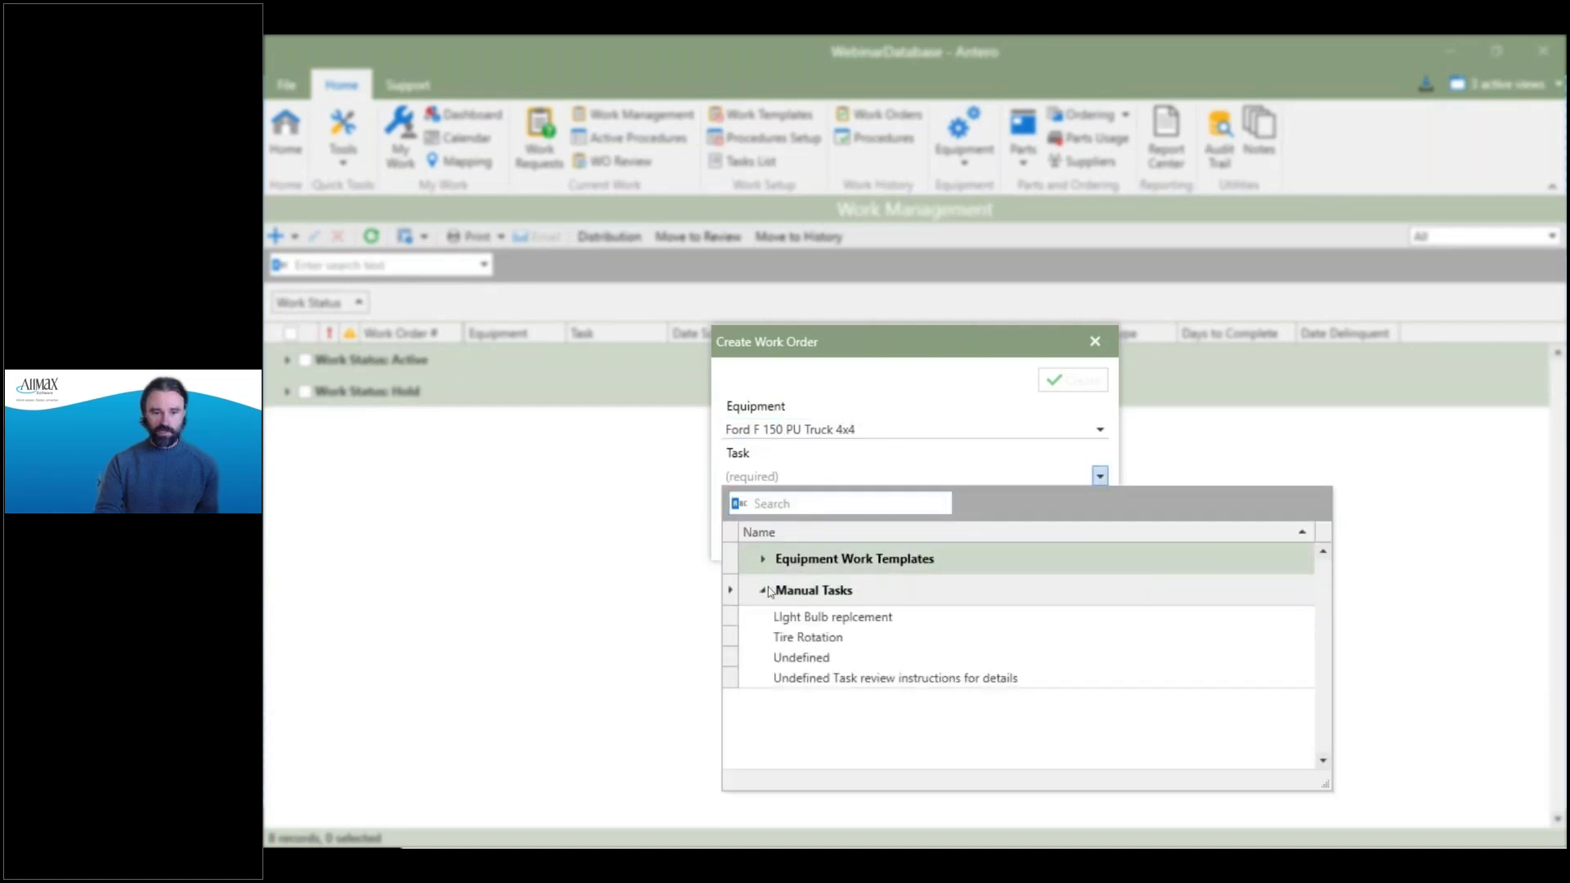
left_click(790, 639)
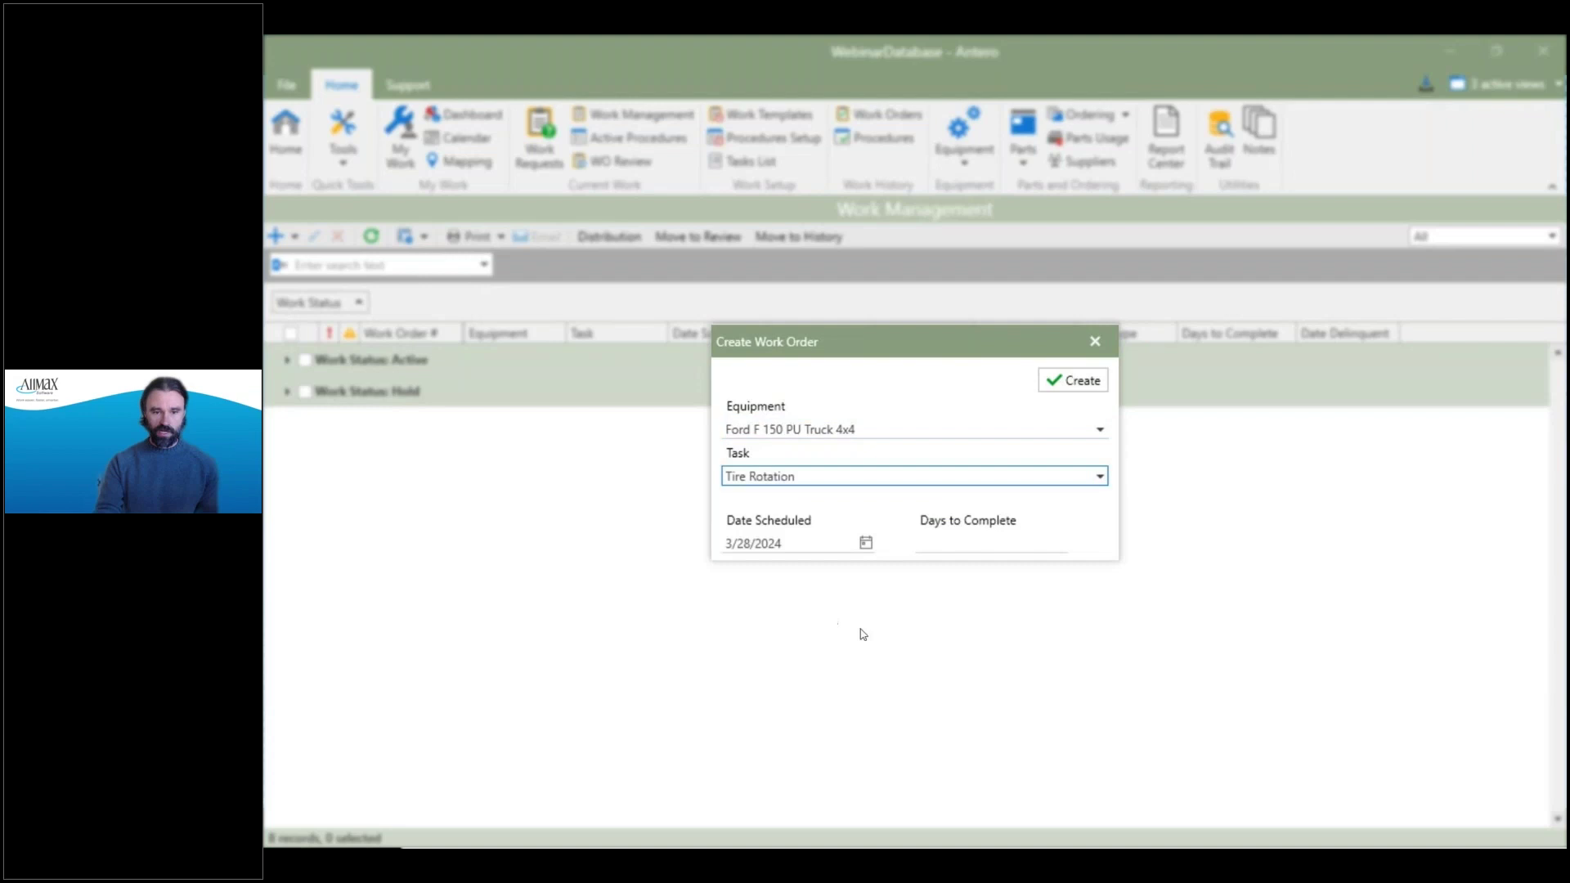
Set Days to Complete to 14, create the work order and close its viewer.
left_click(1006, 544)
type("14")
left_click(1063, 380)
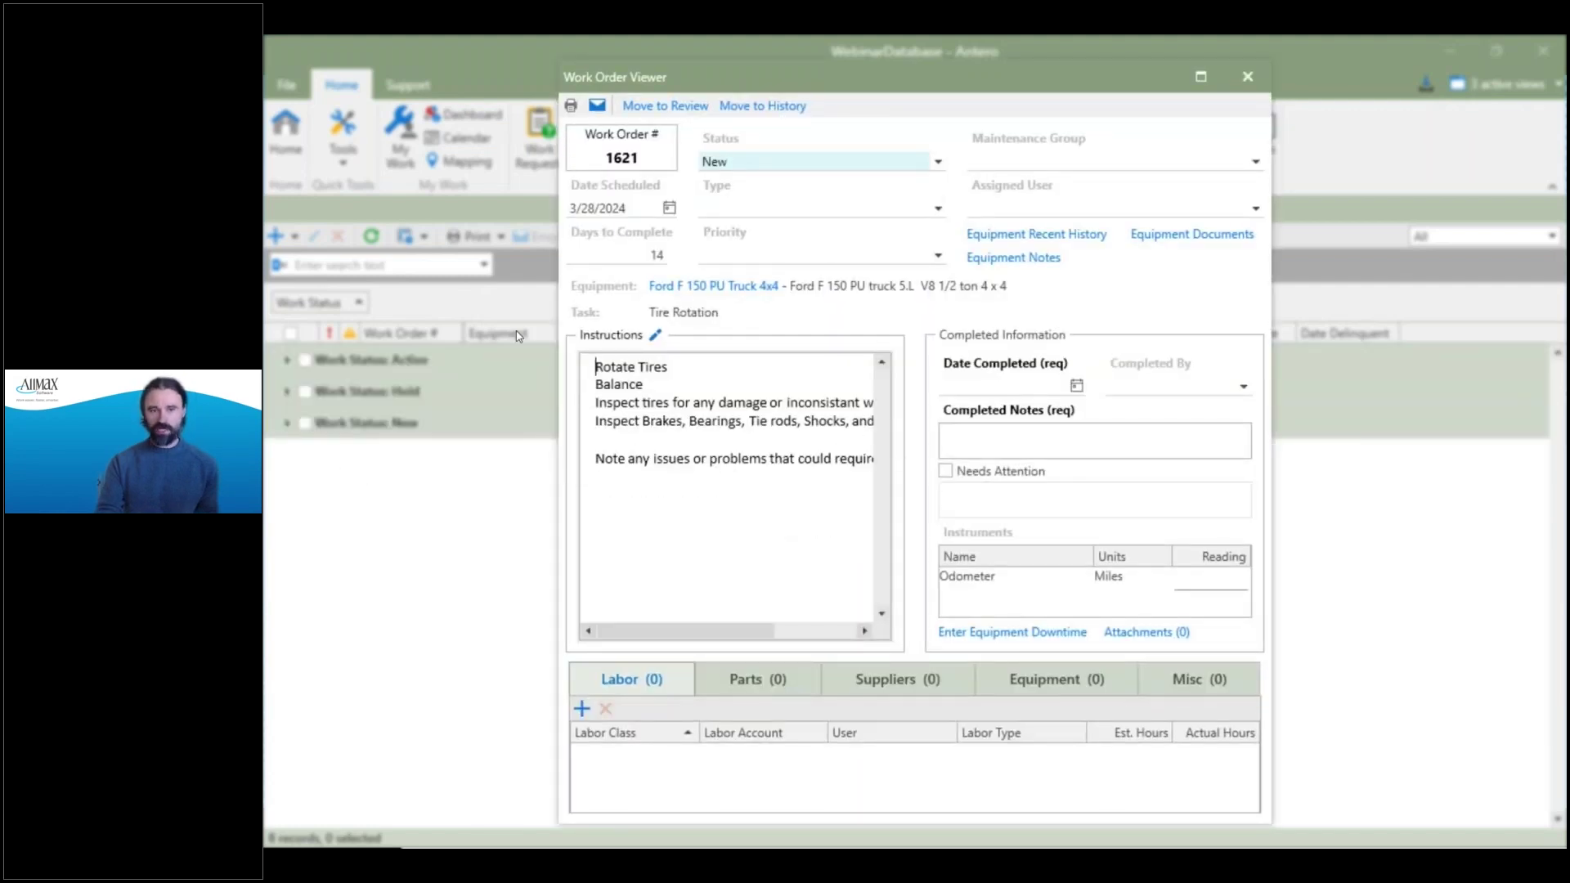
left_click(1246, 77)
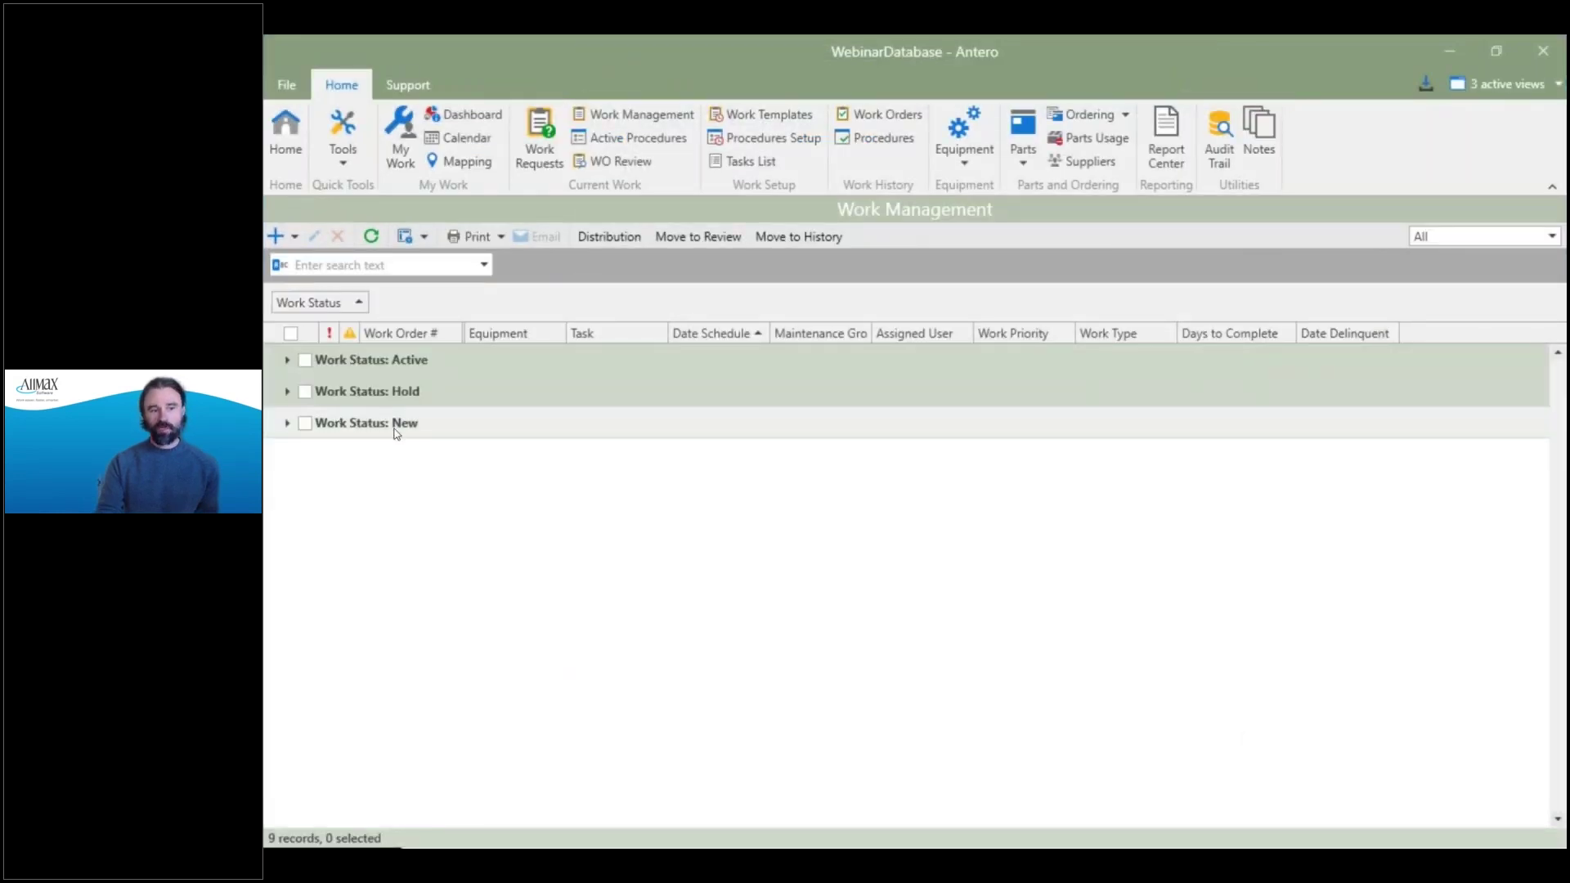
Review the work orders in the New, Hold and Active status groups, then remove the Work Status grouping.
left_click(288, 424)
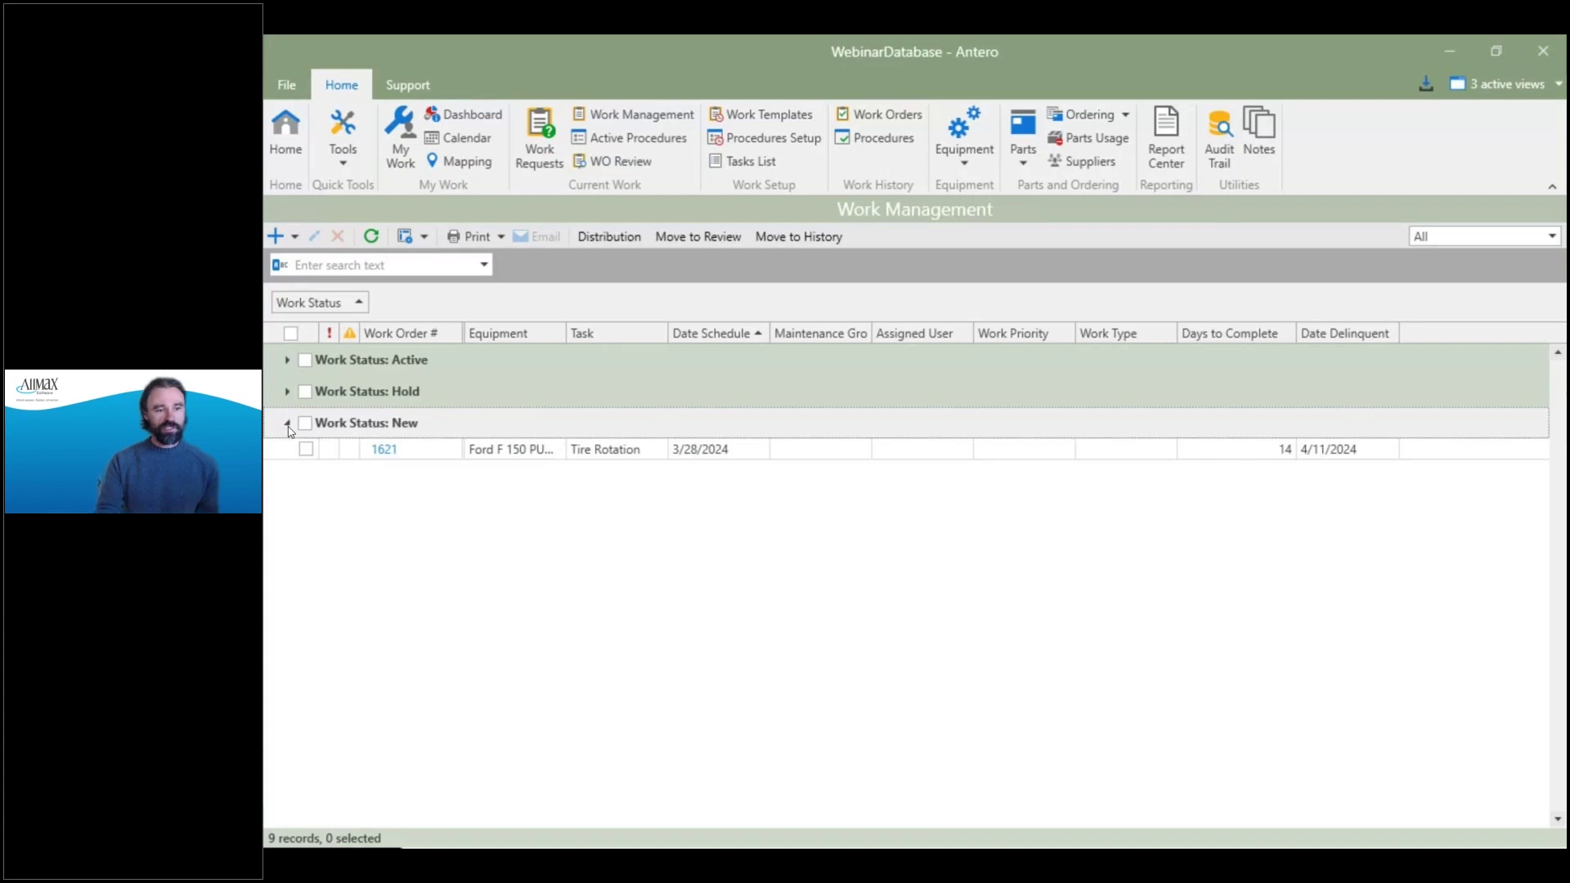
left_click(288, 425)
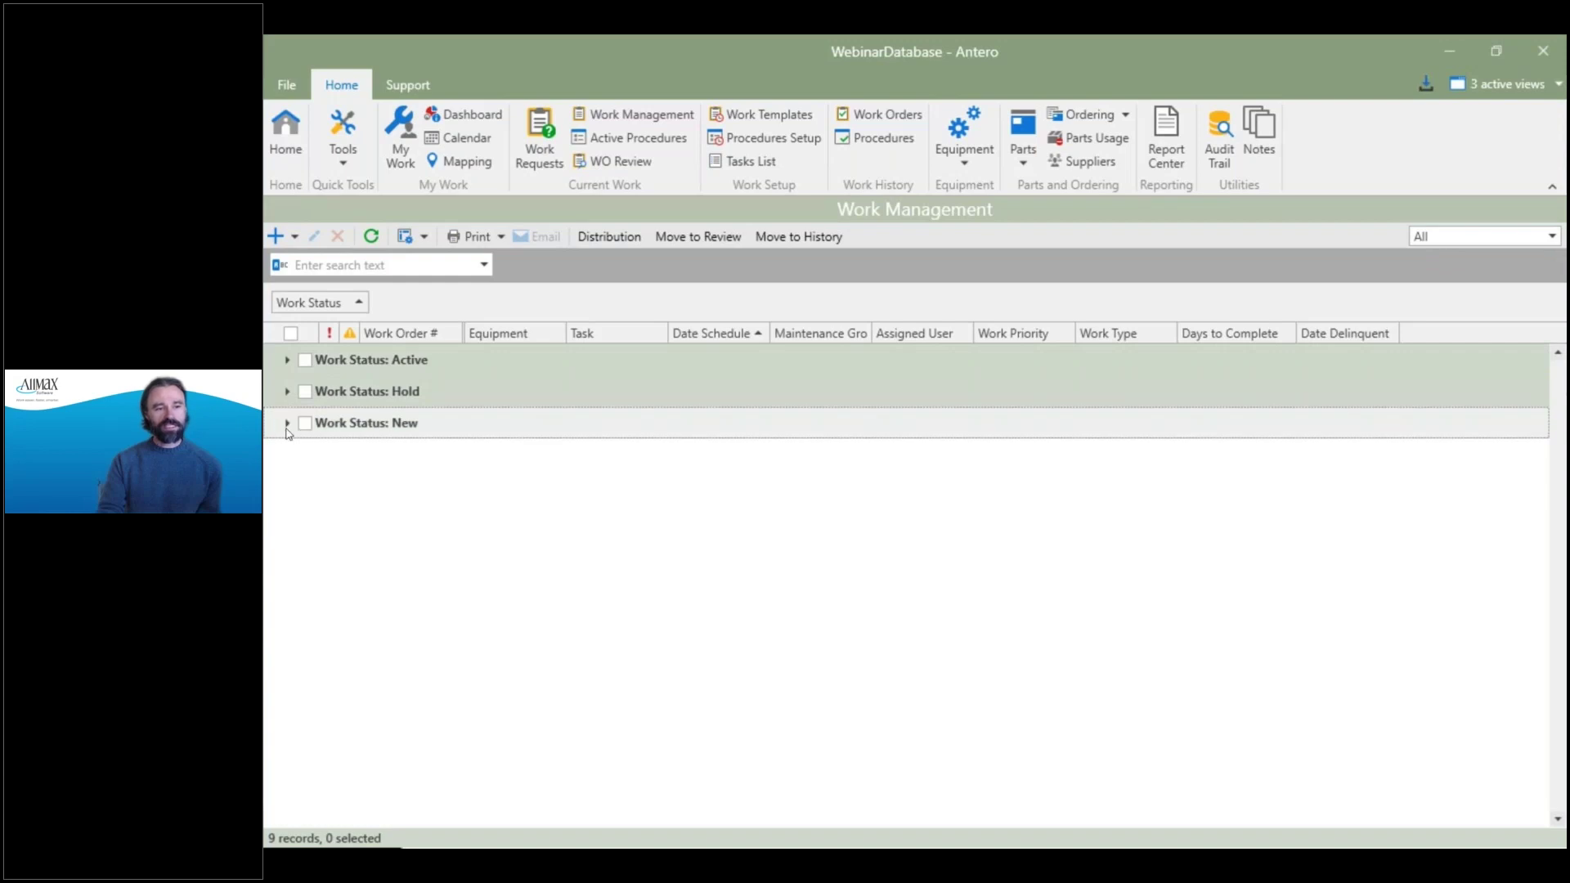
left_click(288, 424)
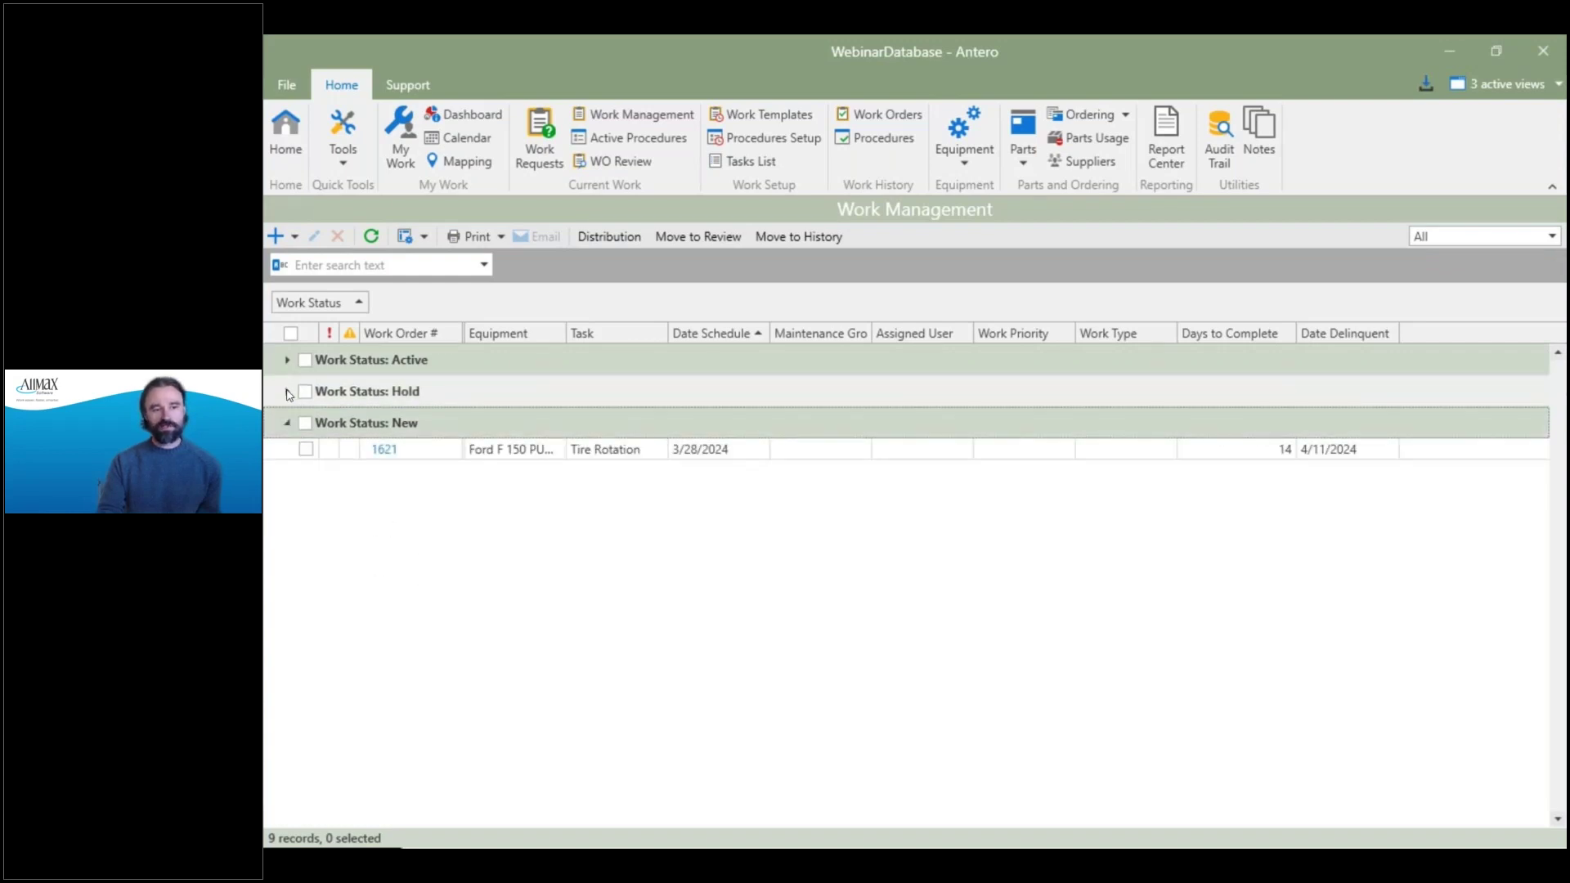
left_click(288, 393)
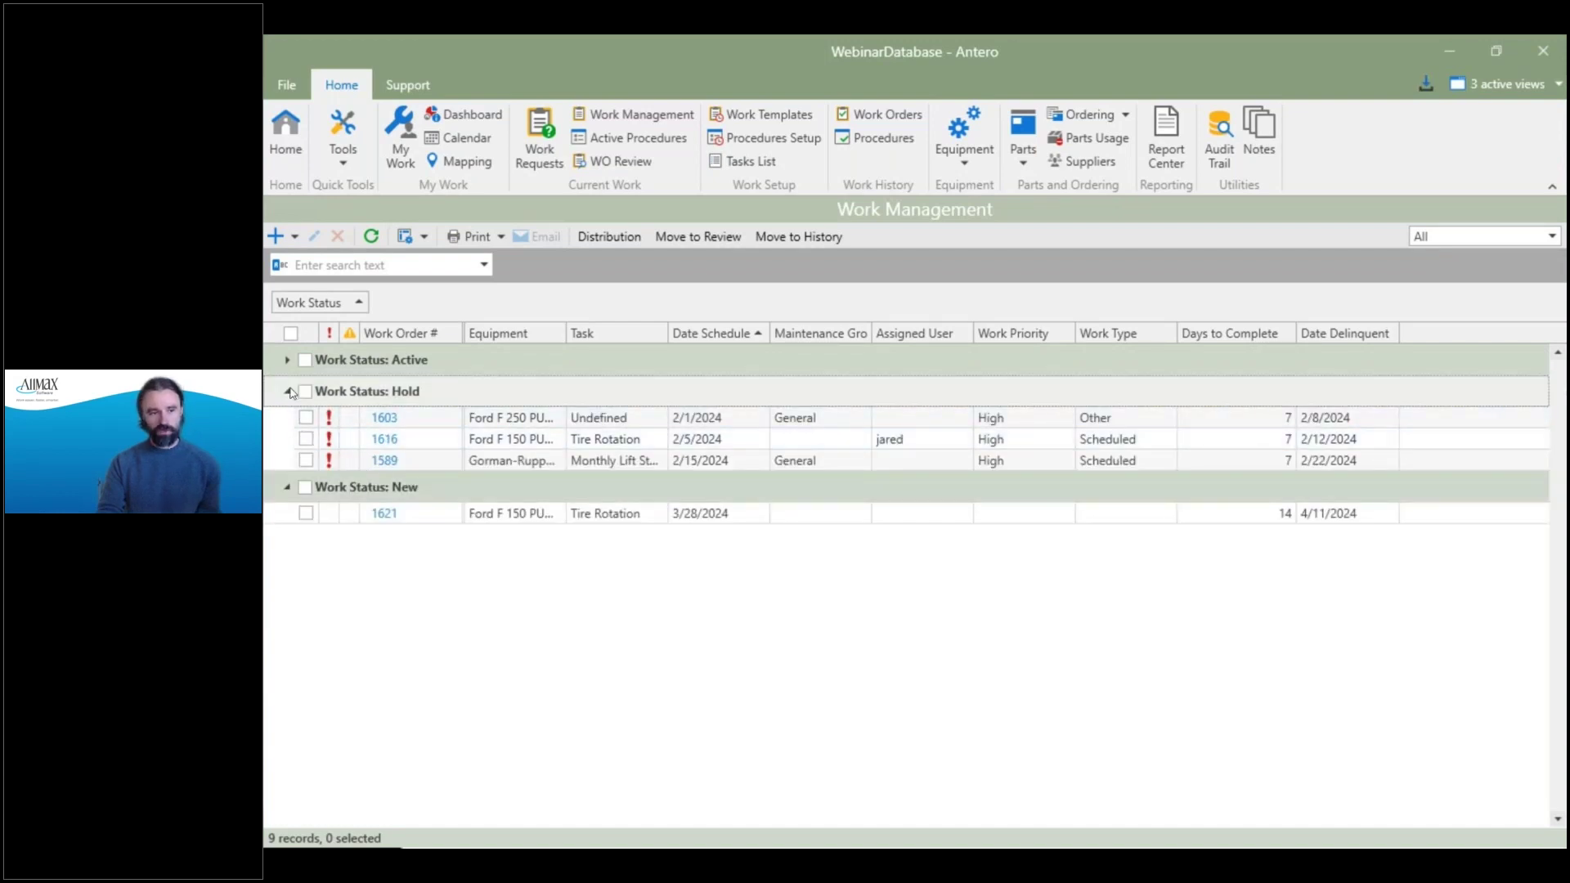
left_click(286, 360)
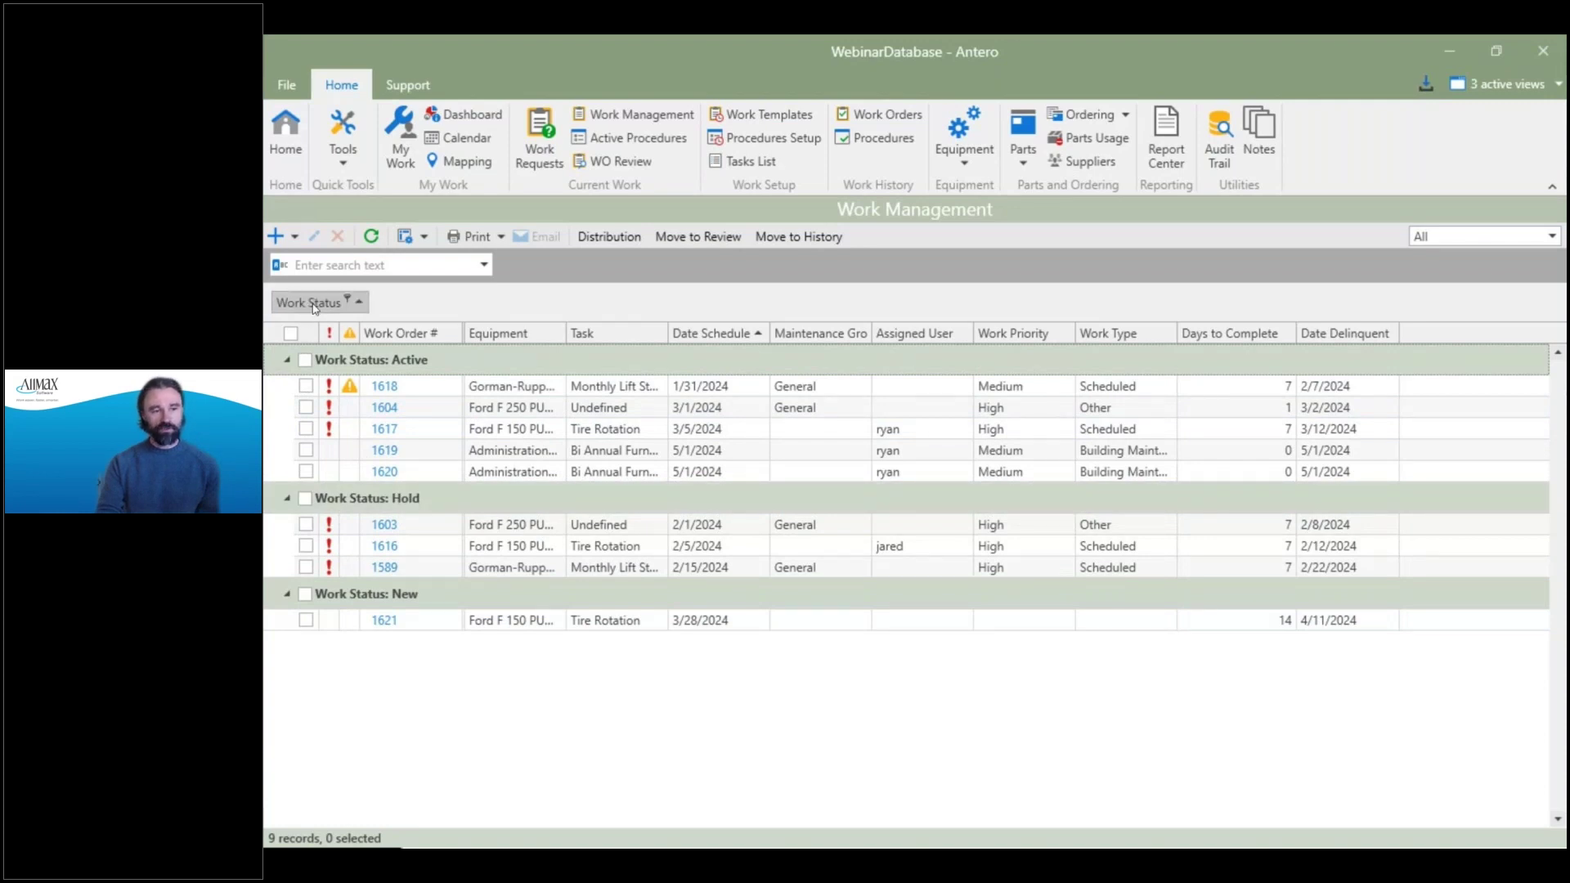
left_click_drag(317, 307, 779, 337)
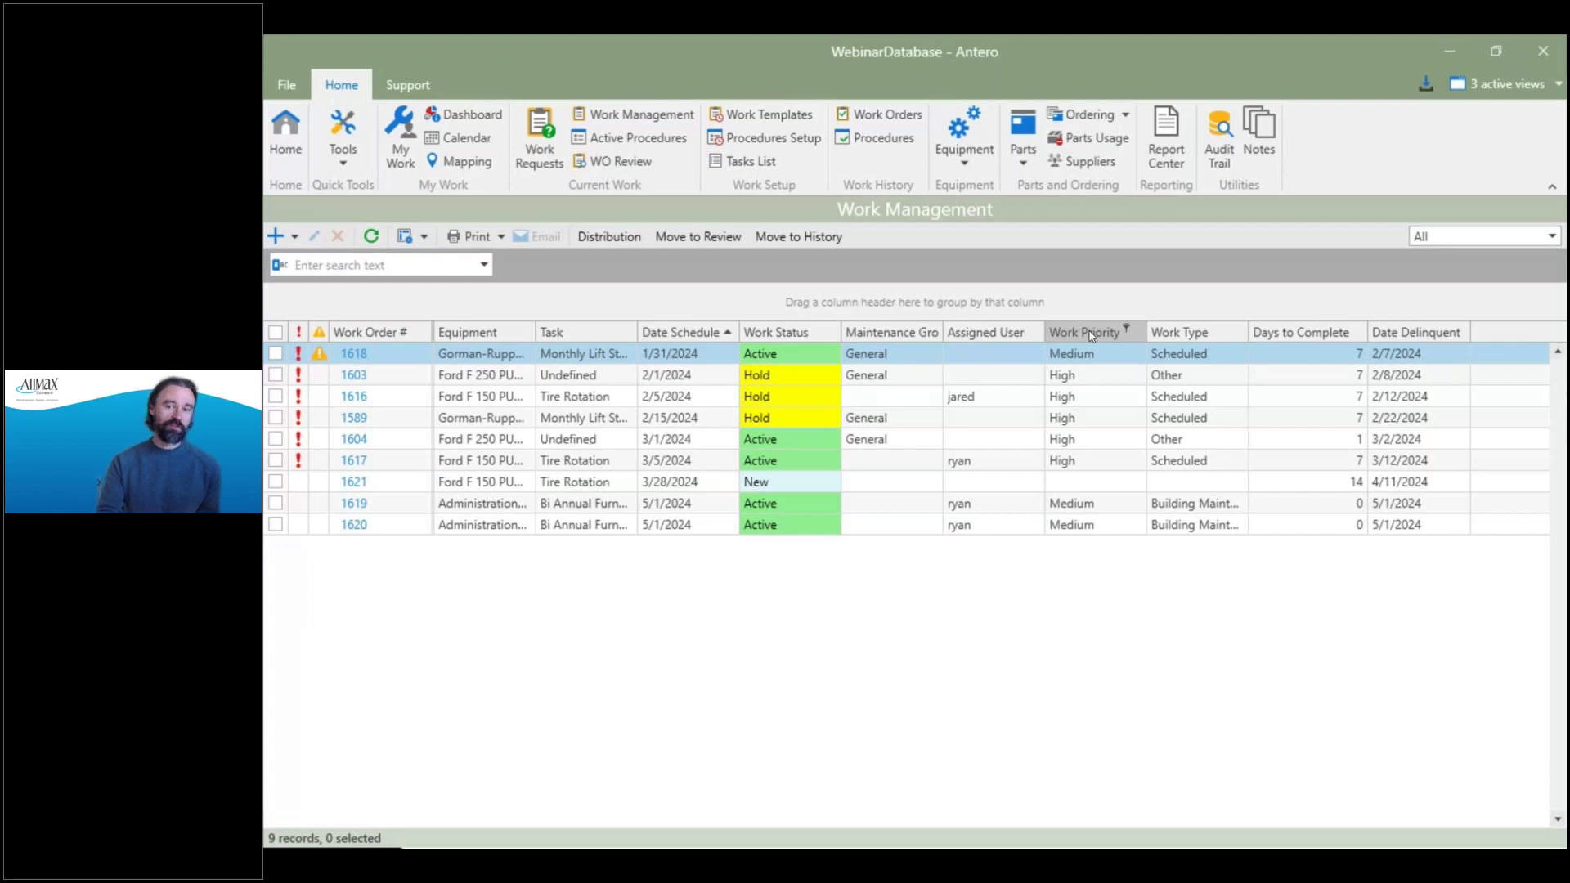
Group the list by Work Priority, review the blank, High and Medium groups, then return the column after Work Type.
left_click_drag(1091, 335, 901, 293)
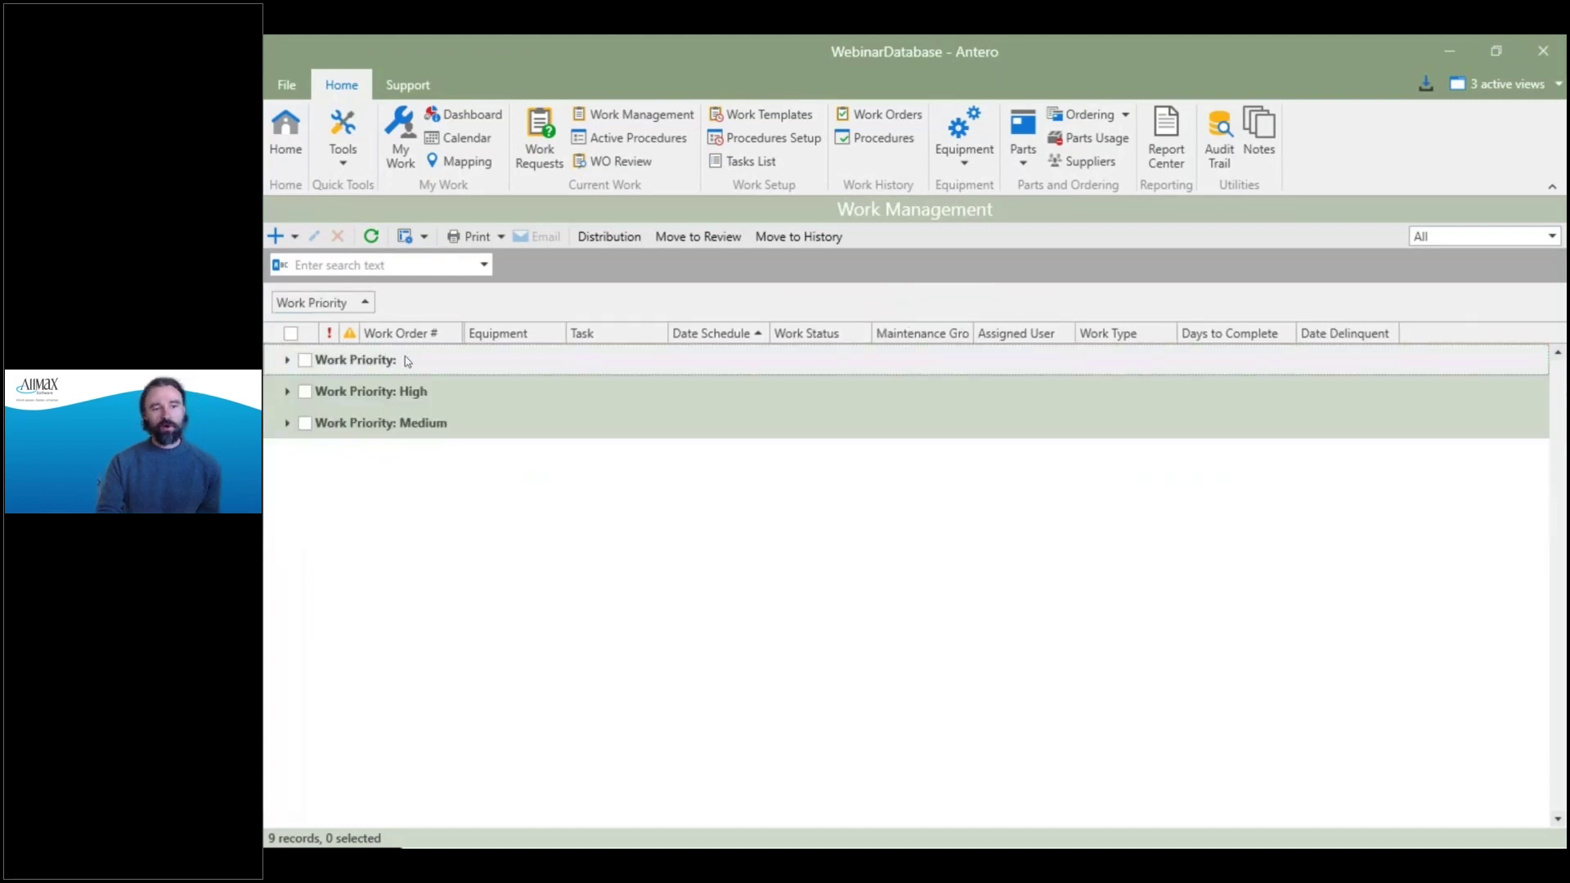
left_click(287, 360)
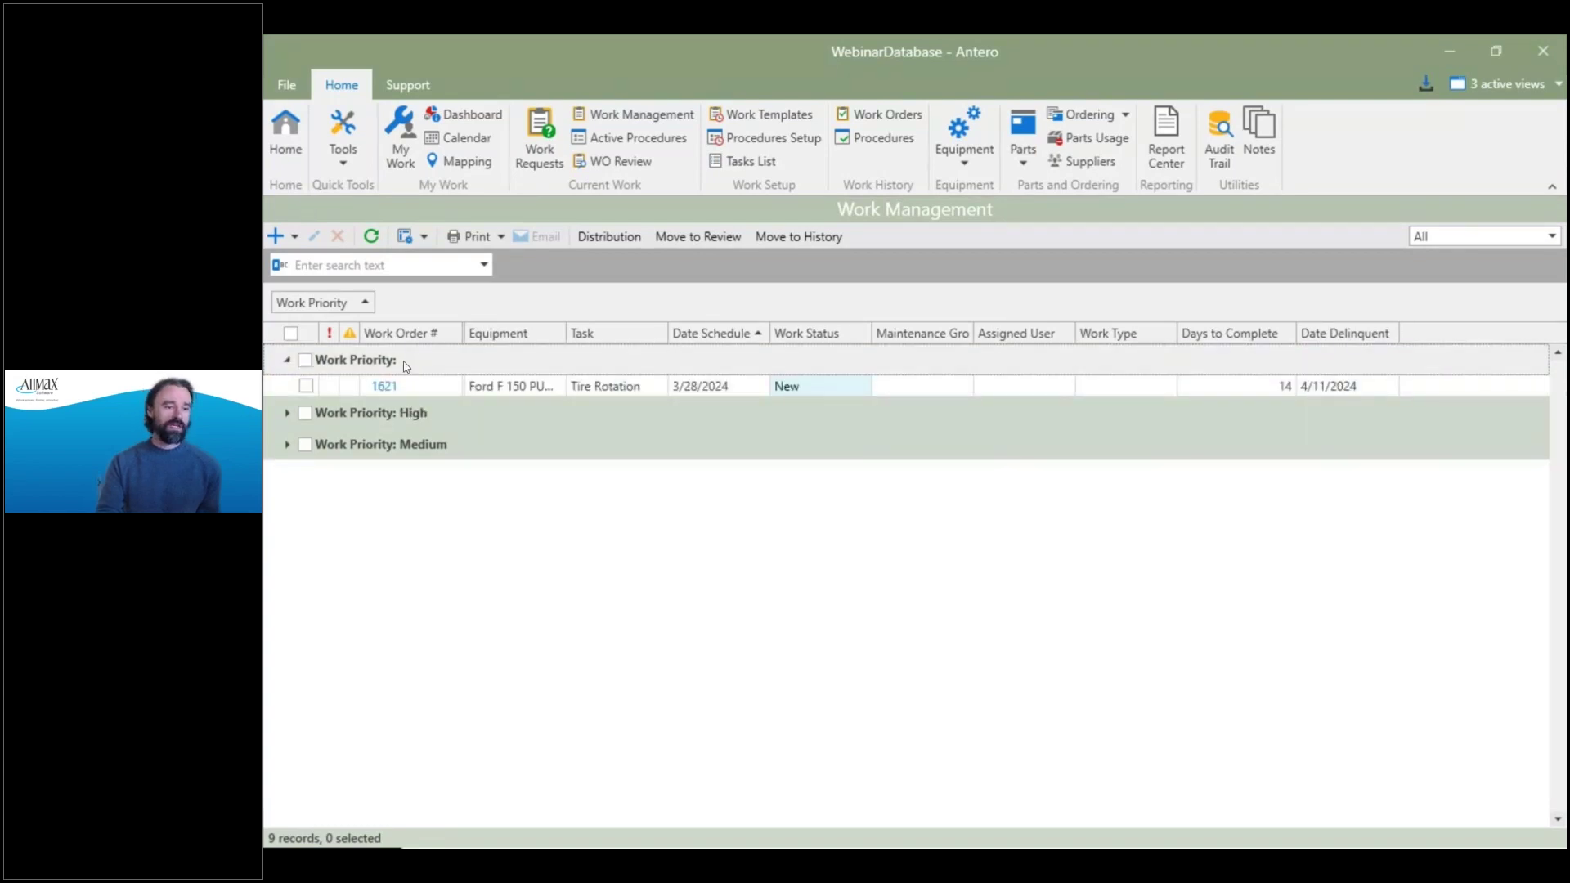
left_click(288, 415)
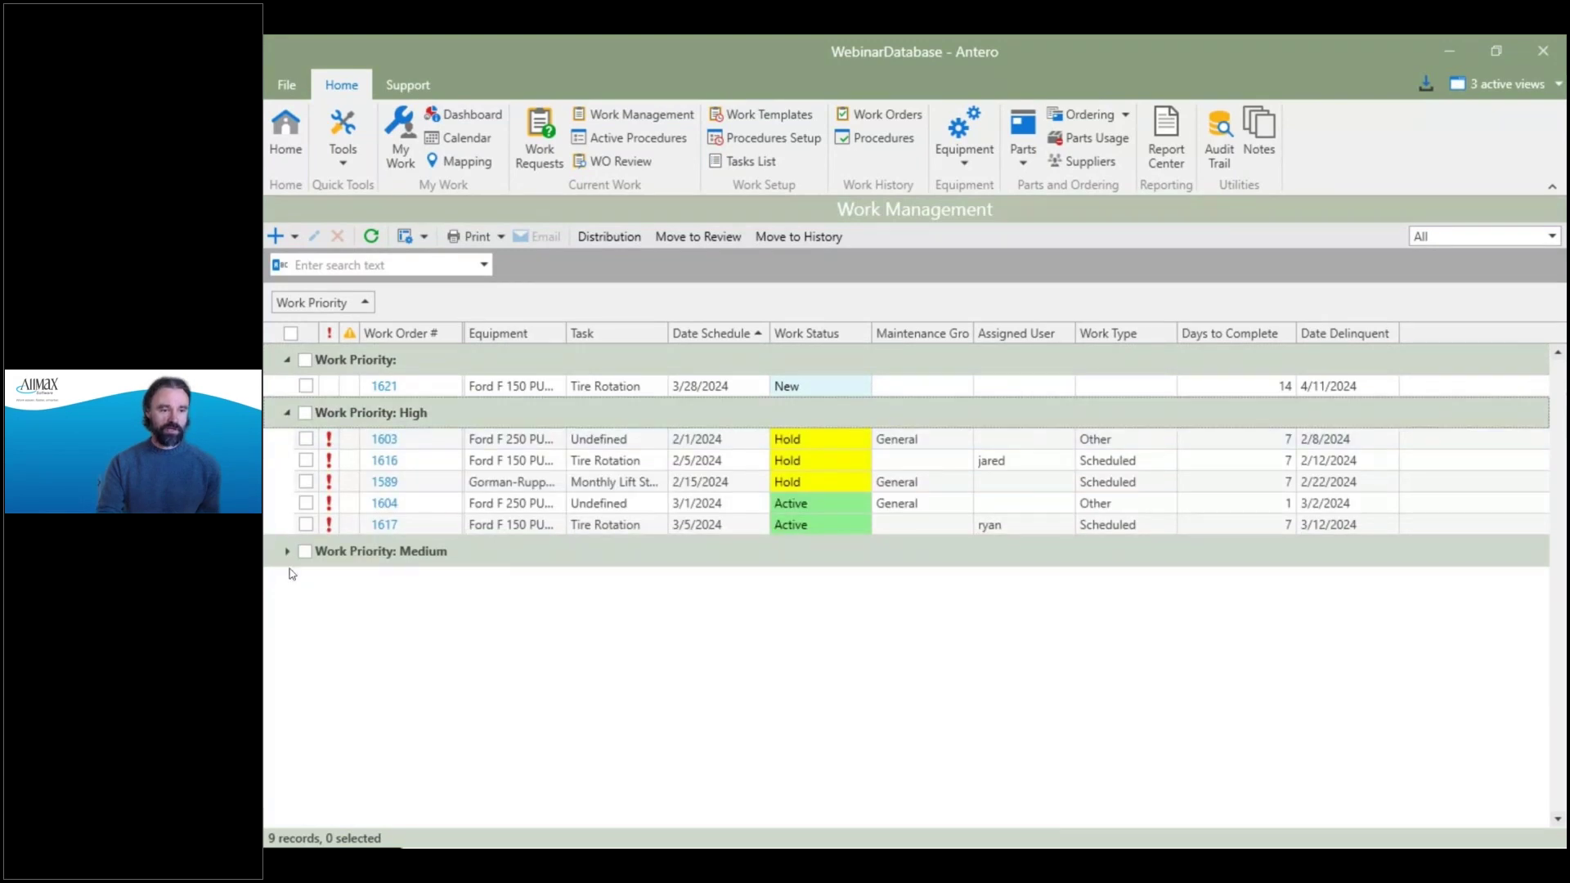
left_click(287, 552)
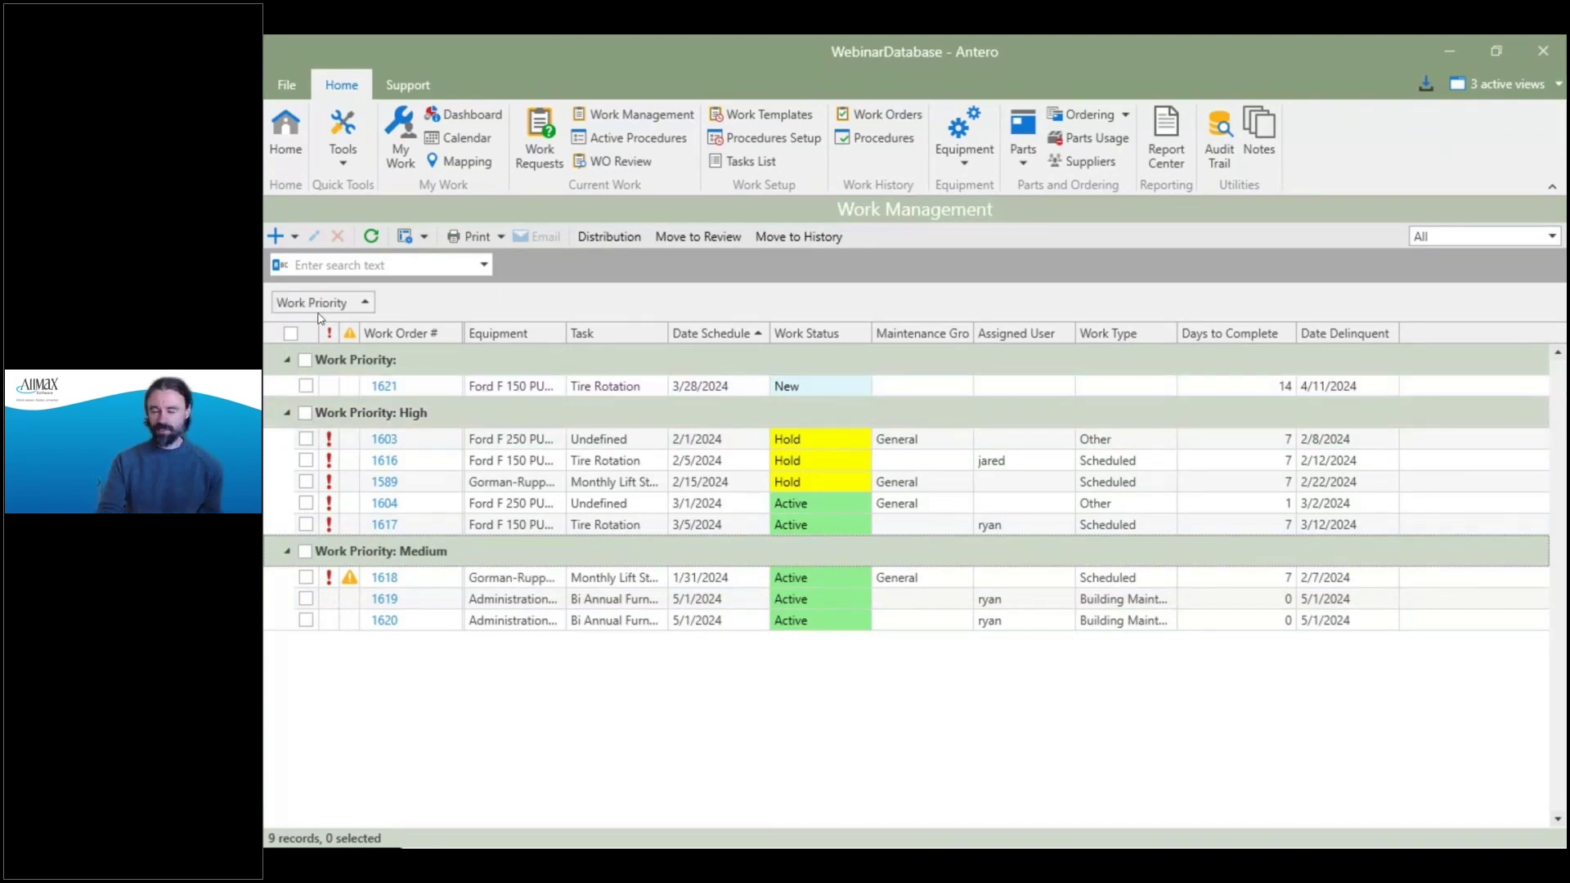
left_click_drag(331, 308, 1177, 349)
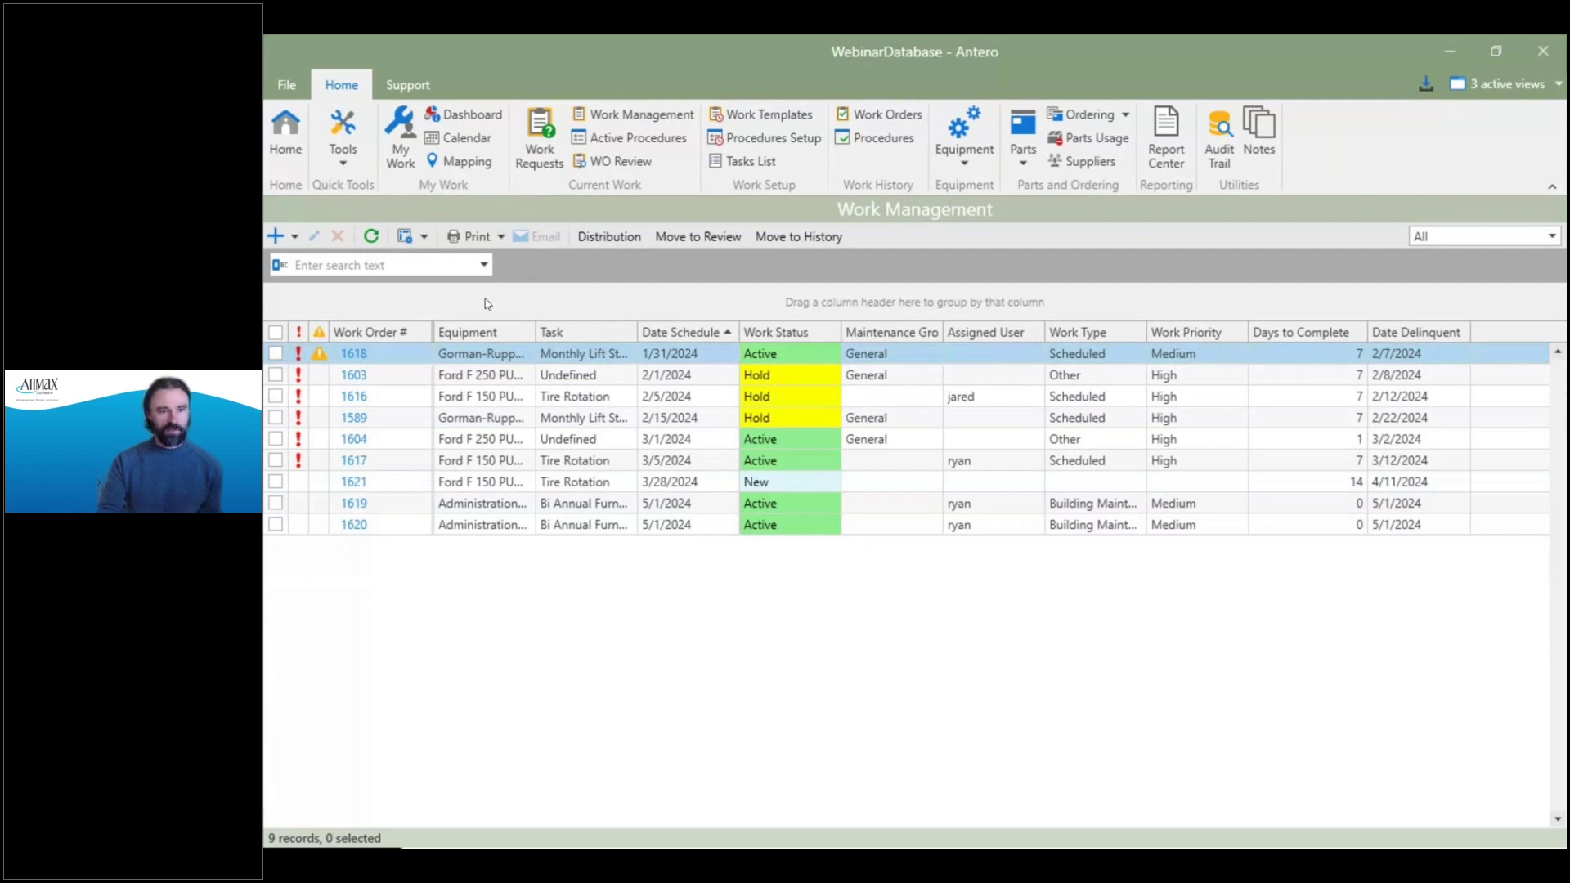
Use the Column Chooser to add the Location column to the work order list and view its values.
left_click(370, 261)
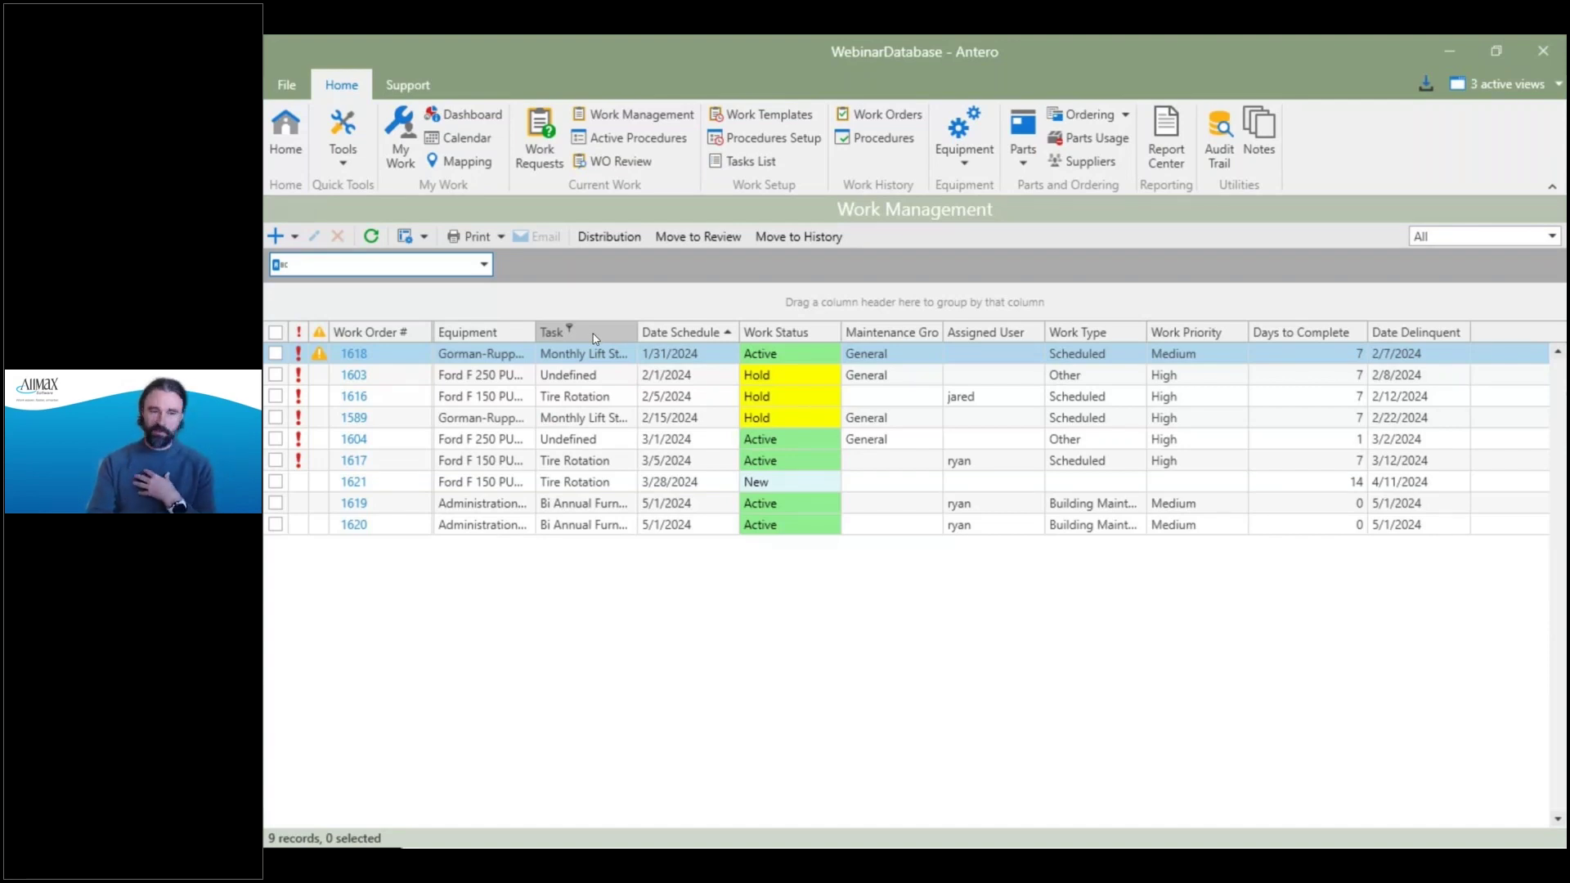
right_click(587, 339)
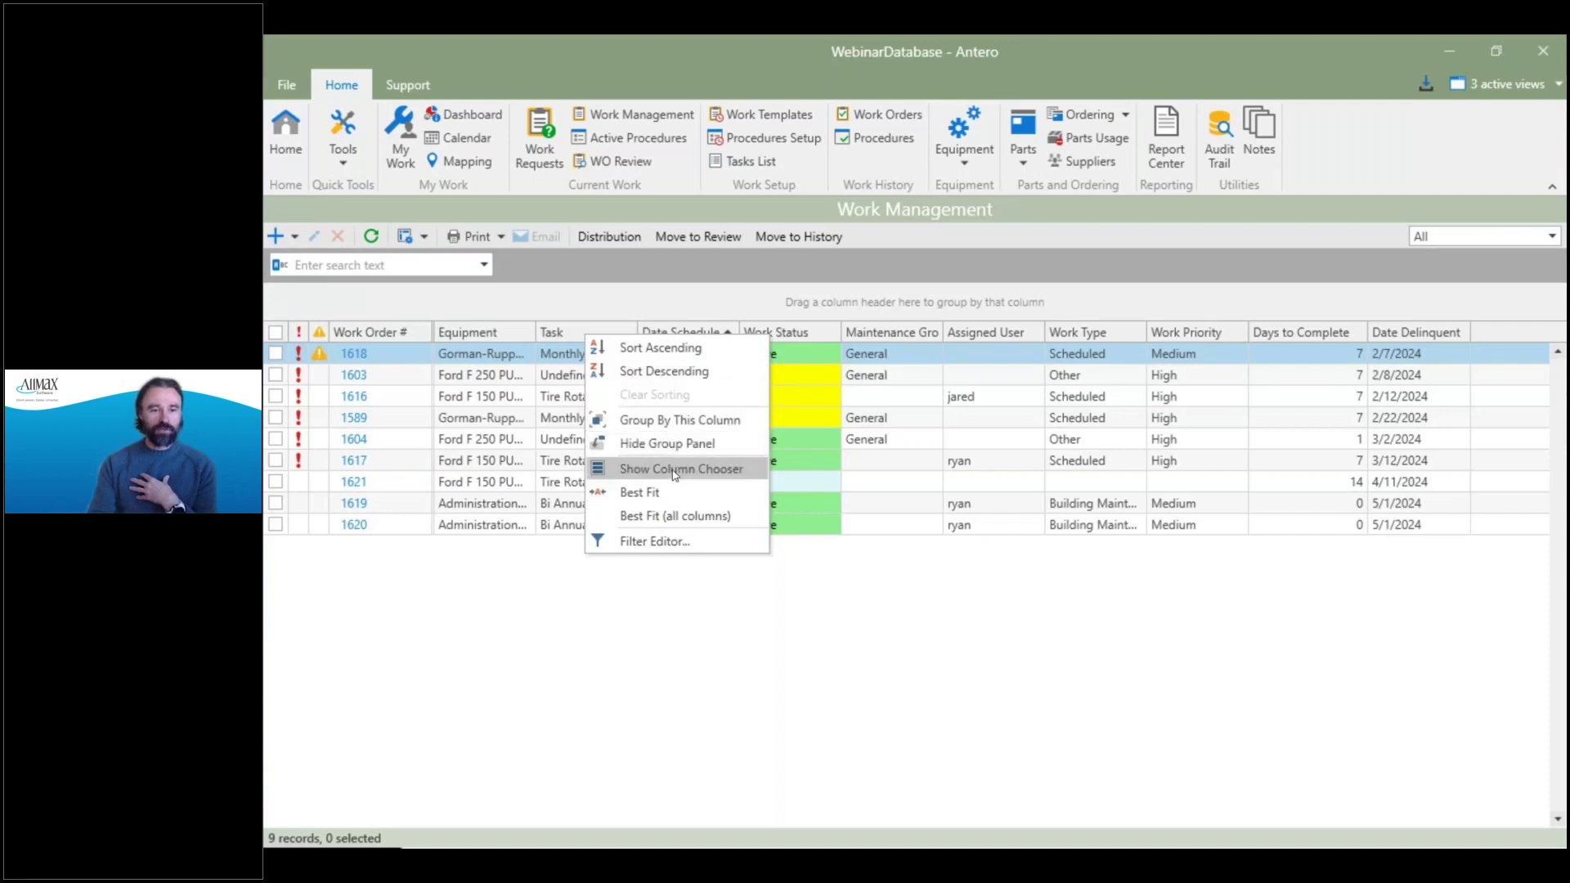
left_click(676, 470)
left_click_drag(838, 414, 1022, 451)
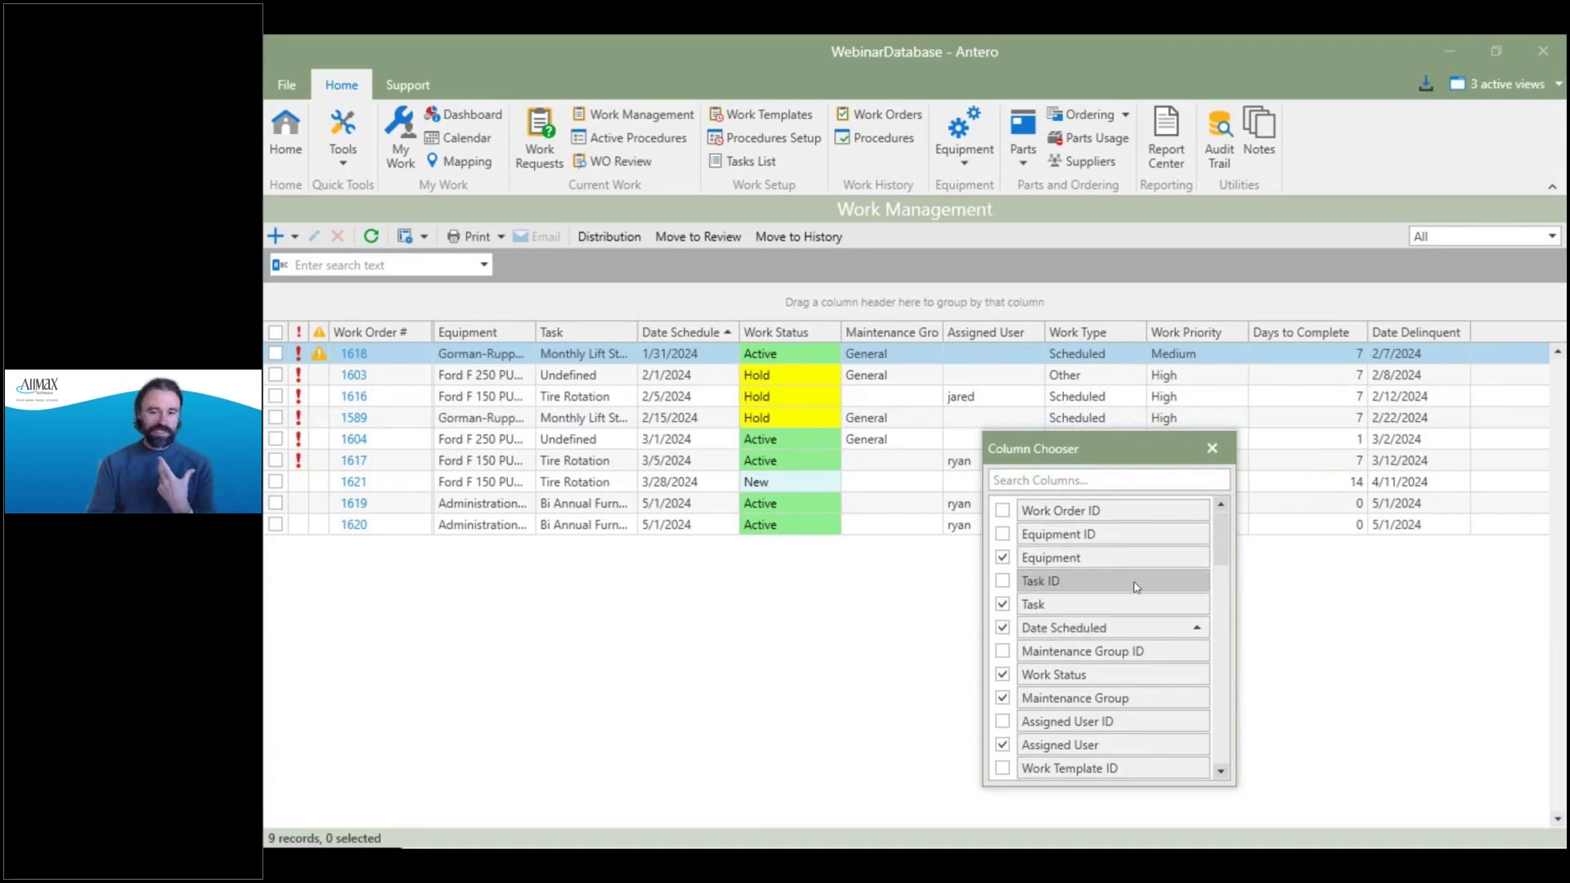
scroll(1112, 608, "down", 1)
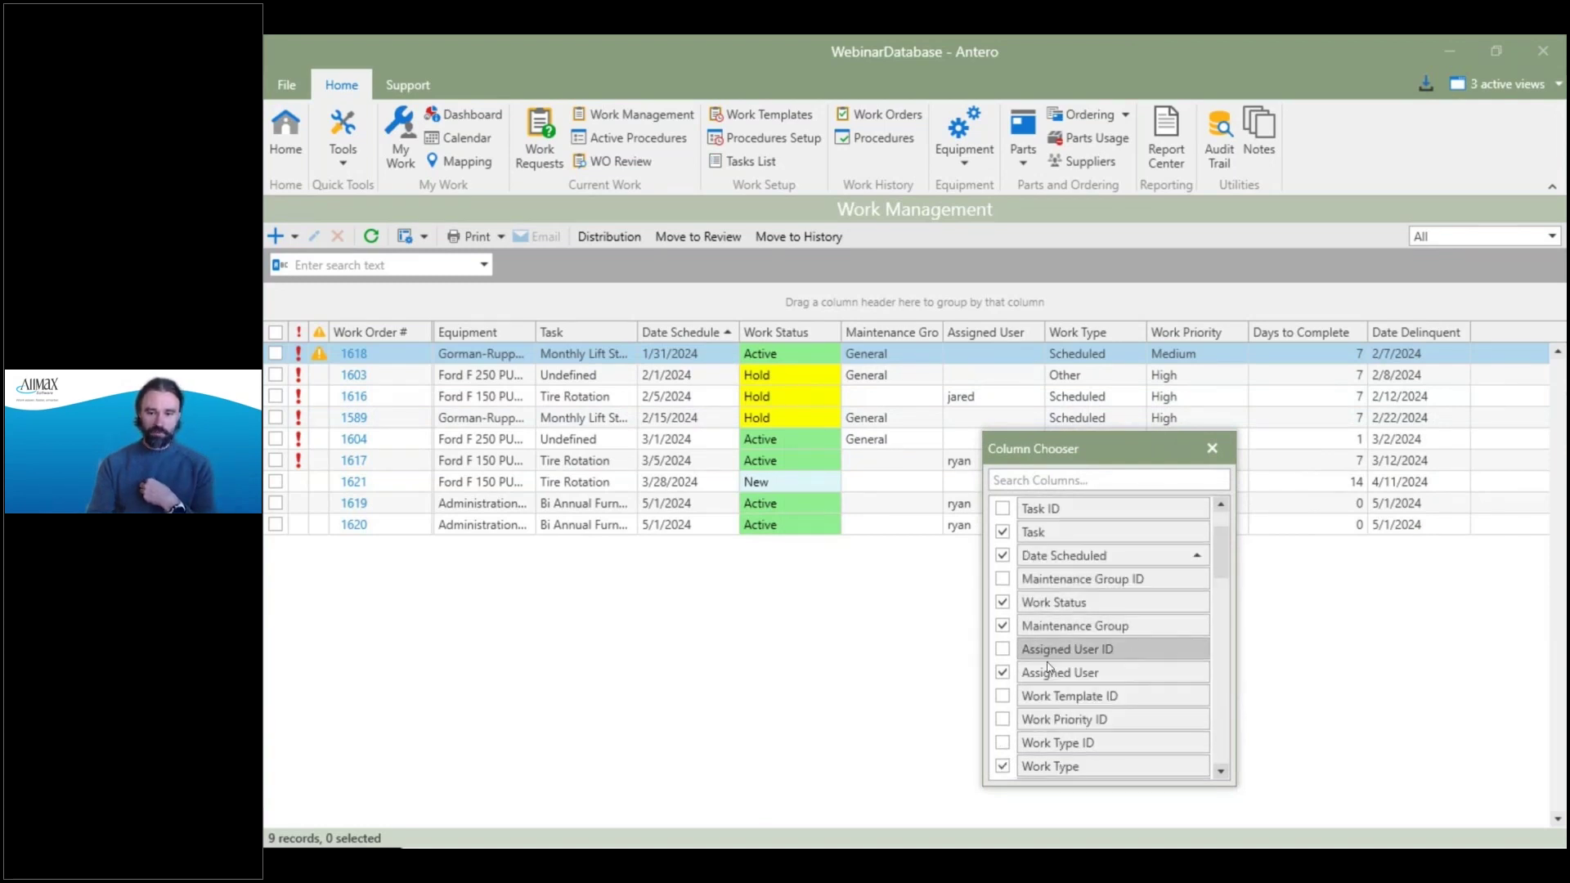
scroll(1054, 652, "down", 1)
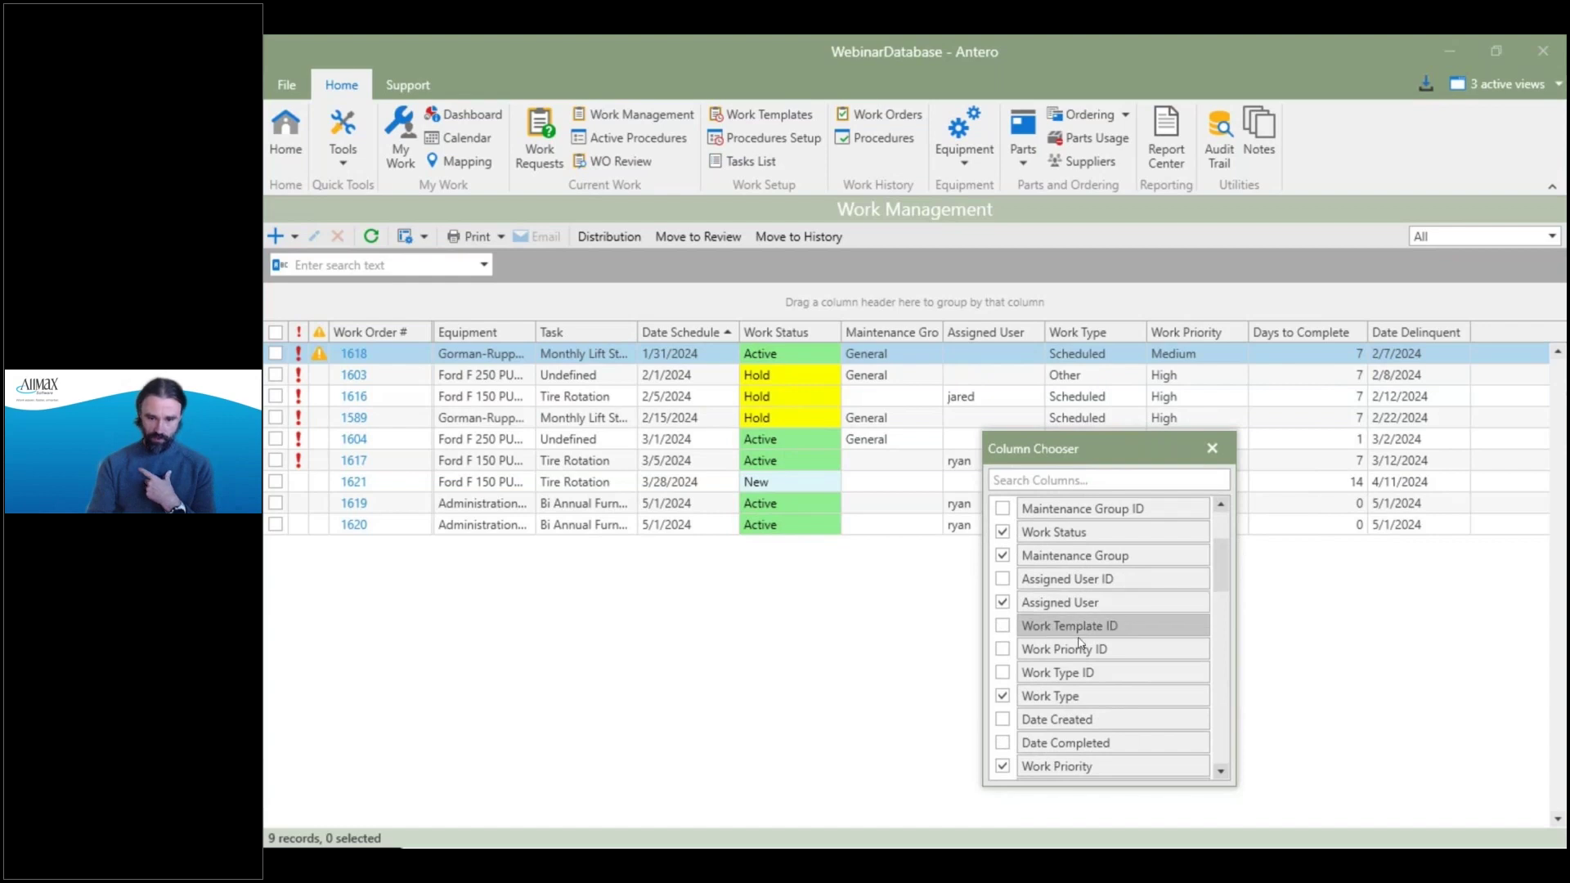
scroll(1122, 673, "down", 3)
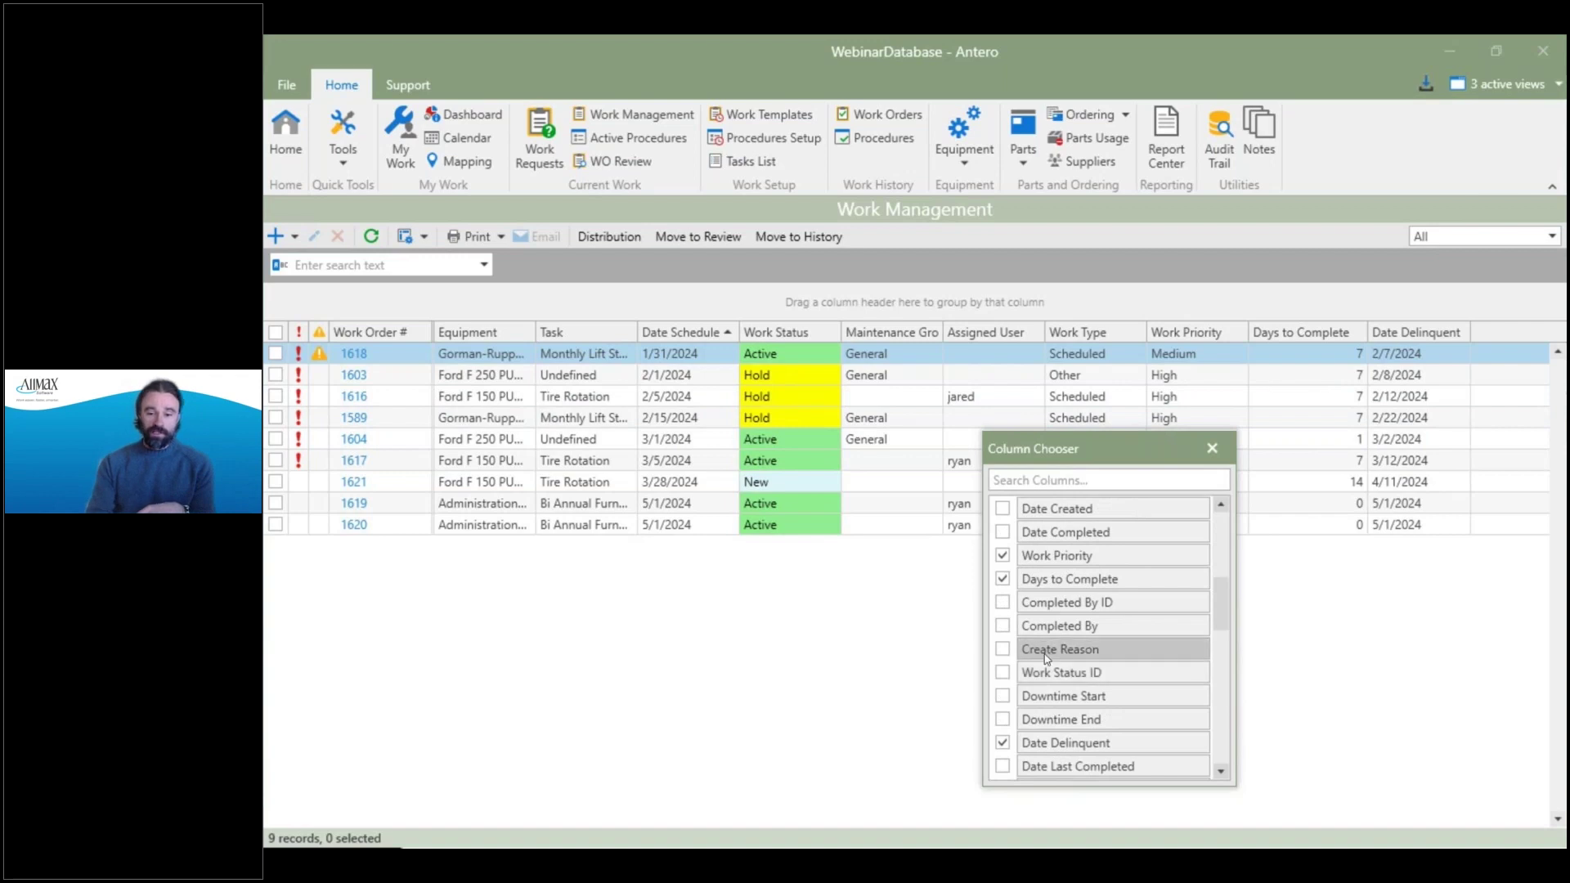
scroll(1120, 672, "down", 2)
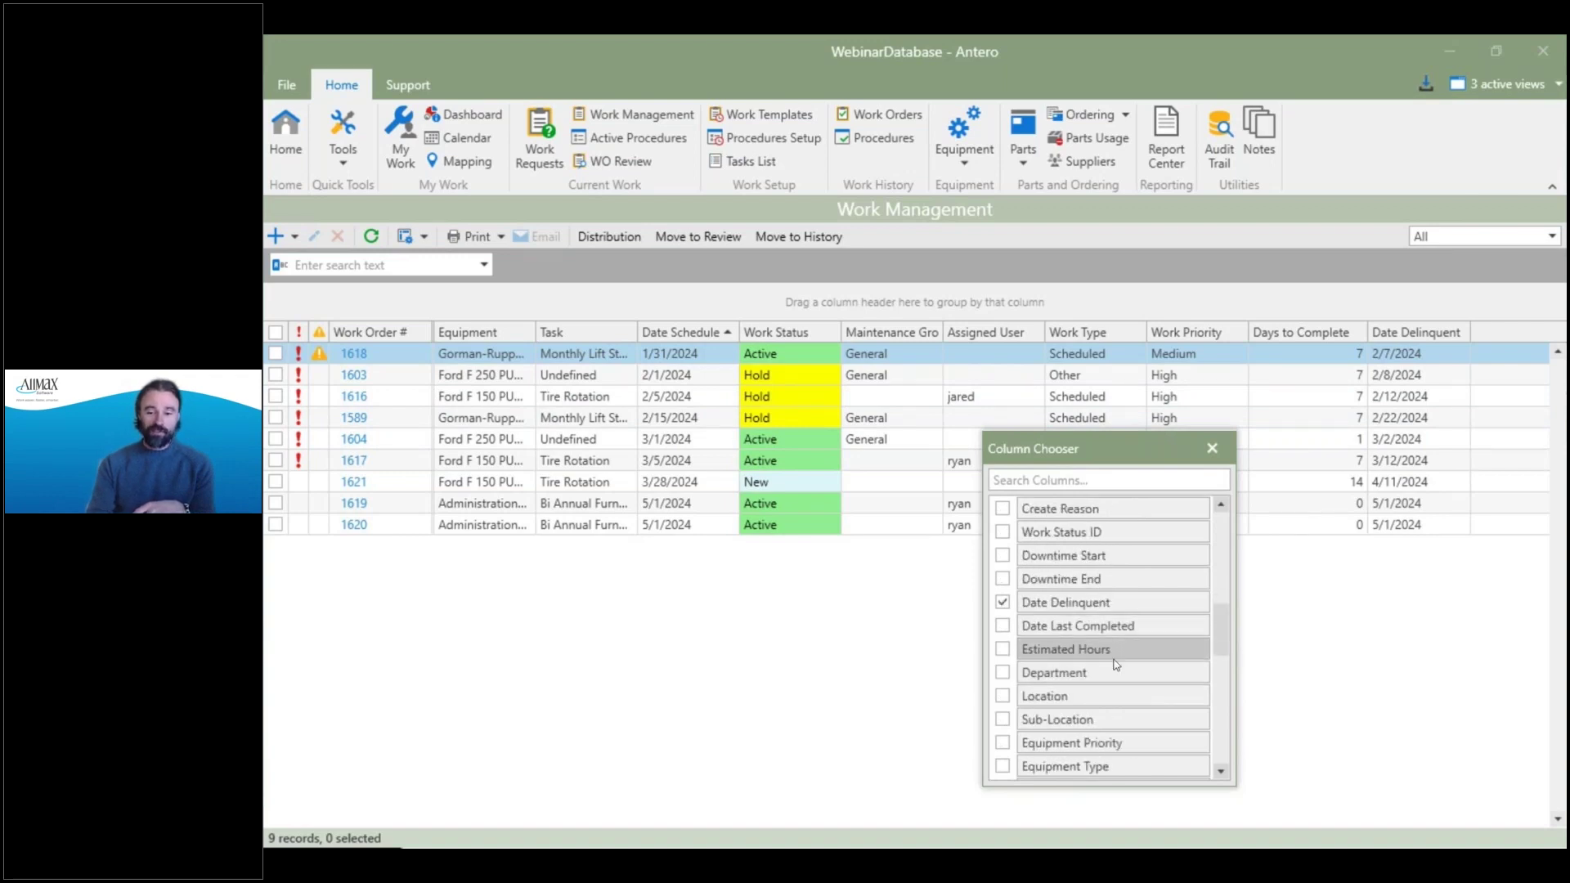
left_click(1001, 695)
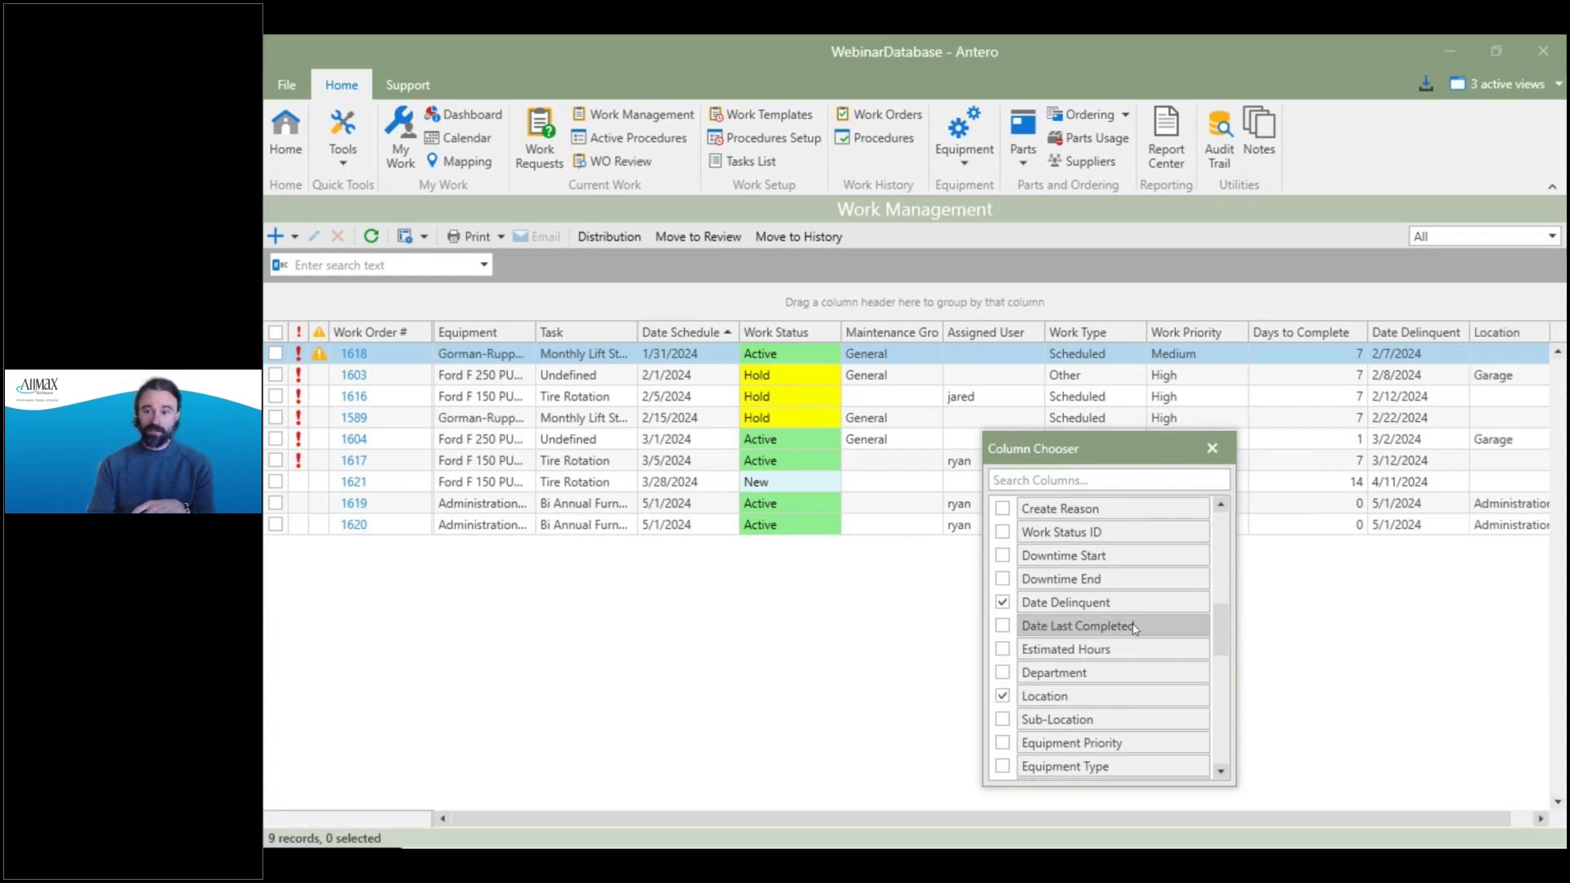
left_click(1493, 358)
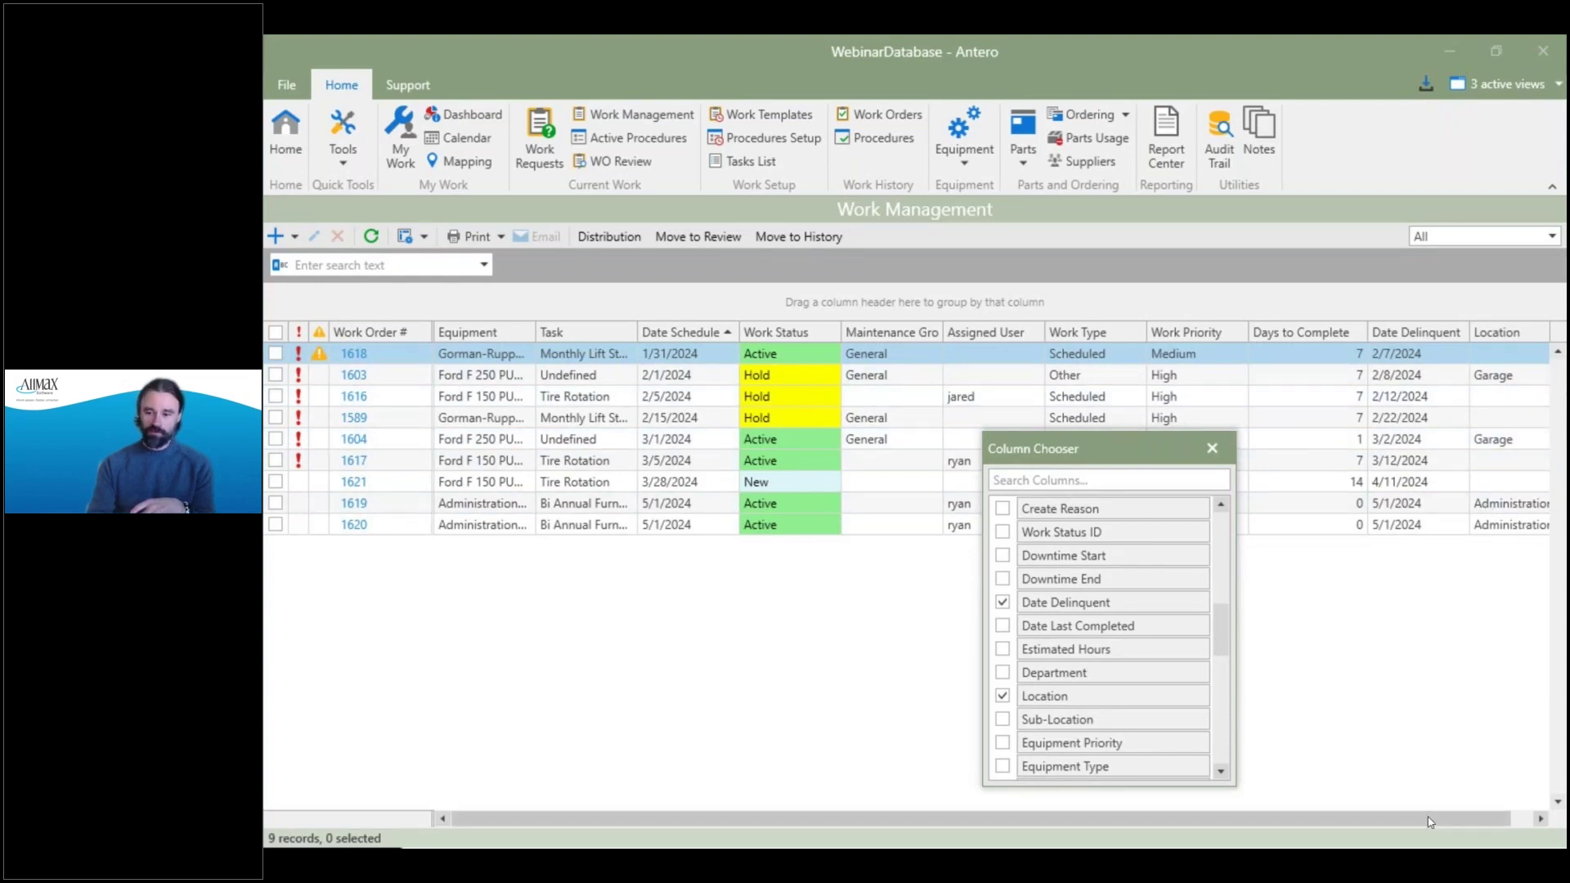
left_click_drag(1429, 822, 1473, 822)
Add the Estimated Hours column to the work order list.
scroll(1063, 720, "down", 2)
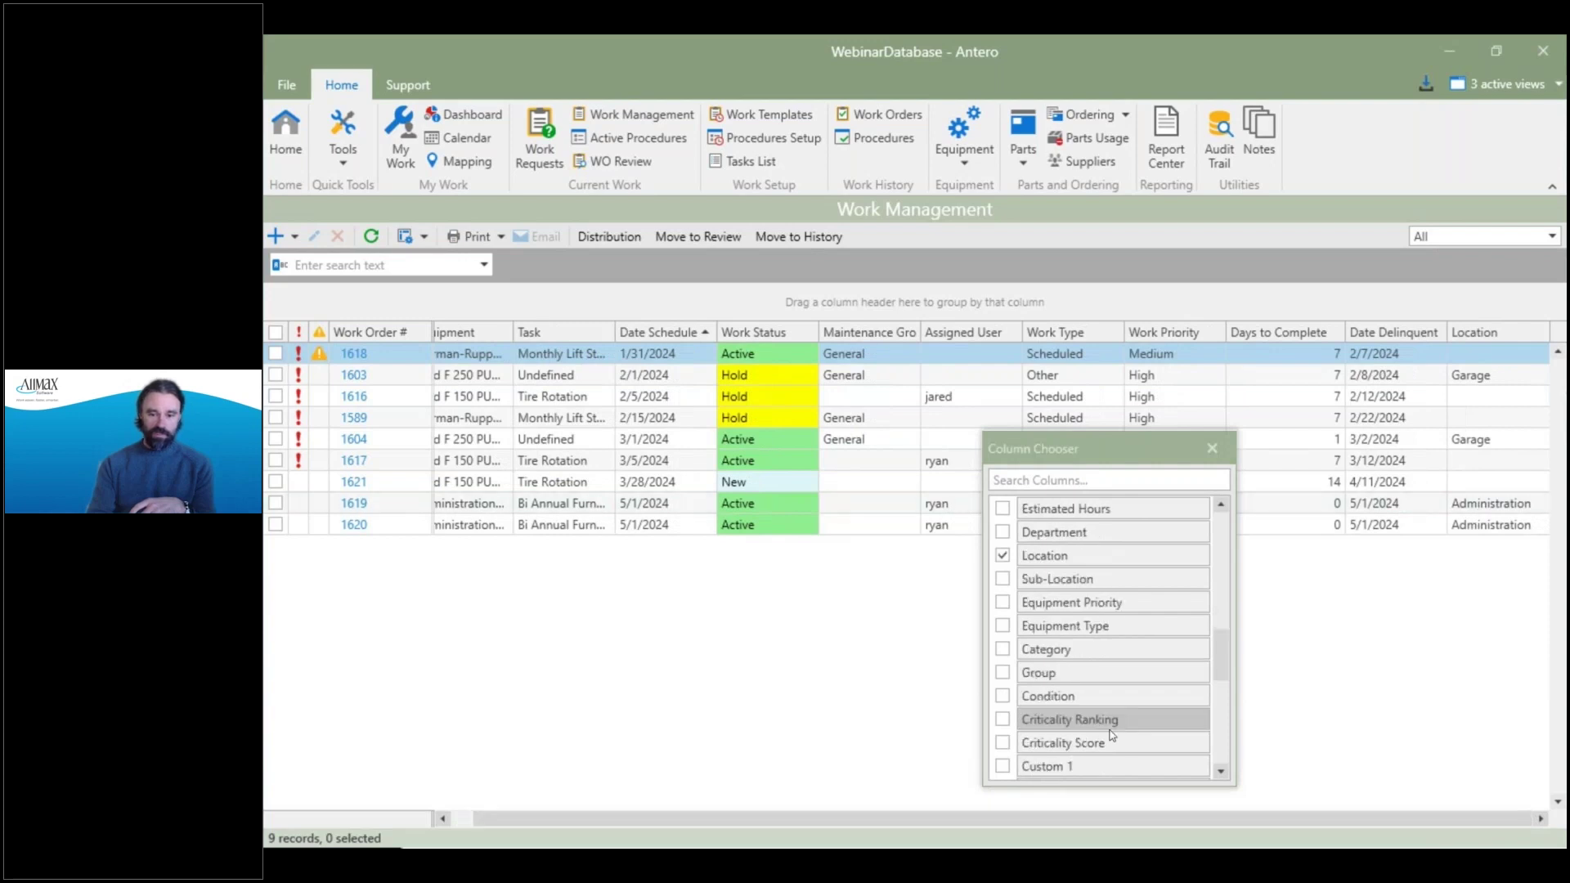
scroll(1059, 665, "up", 1)
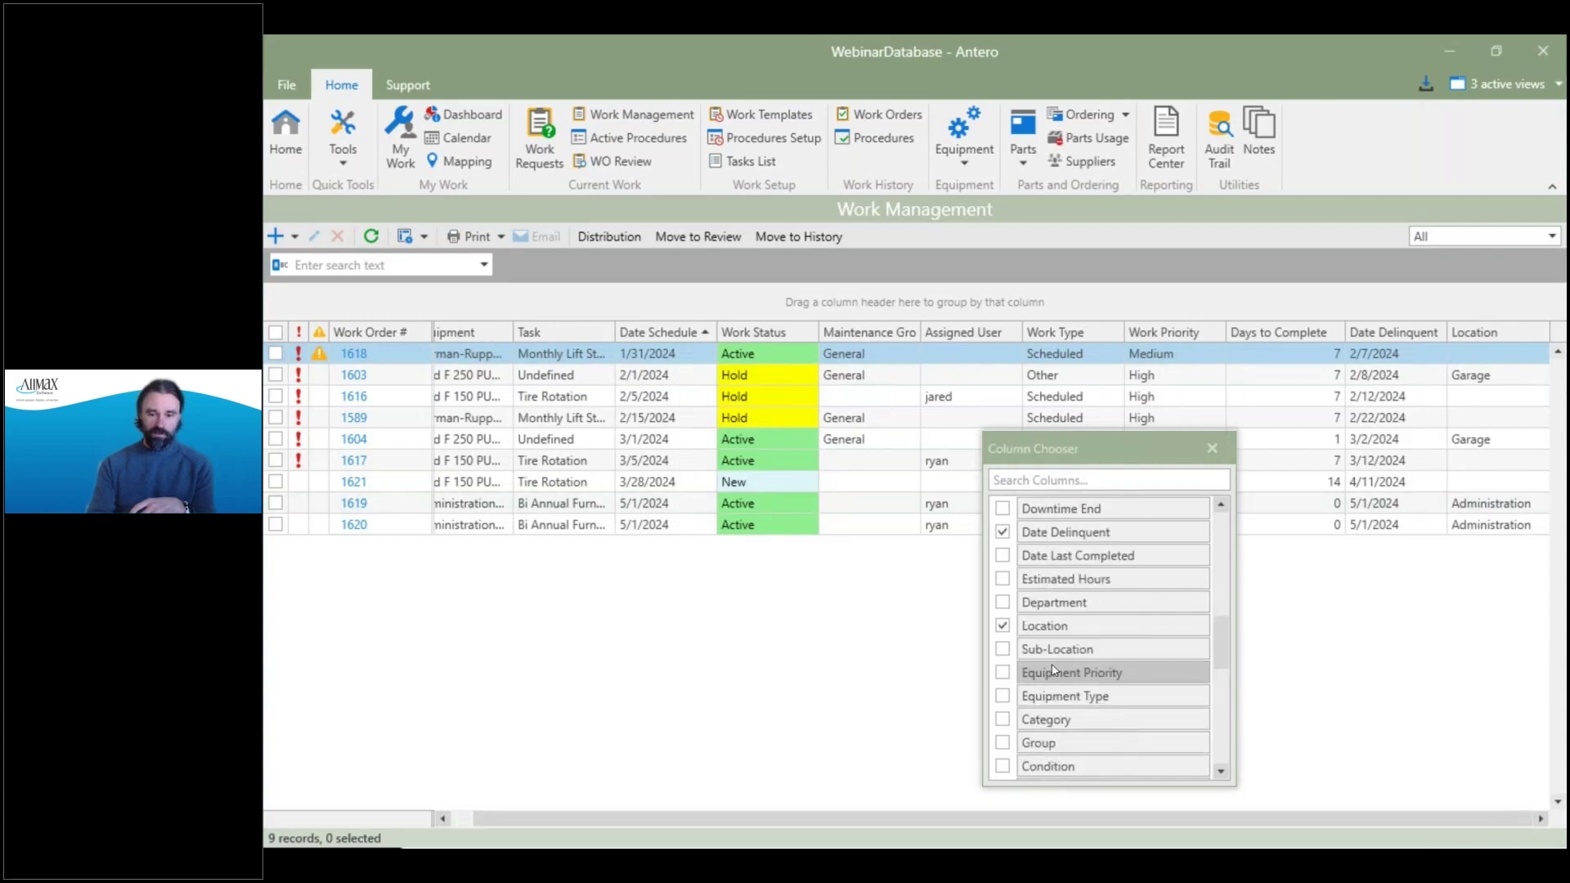
left_click(1003, 579)
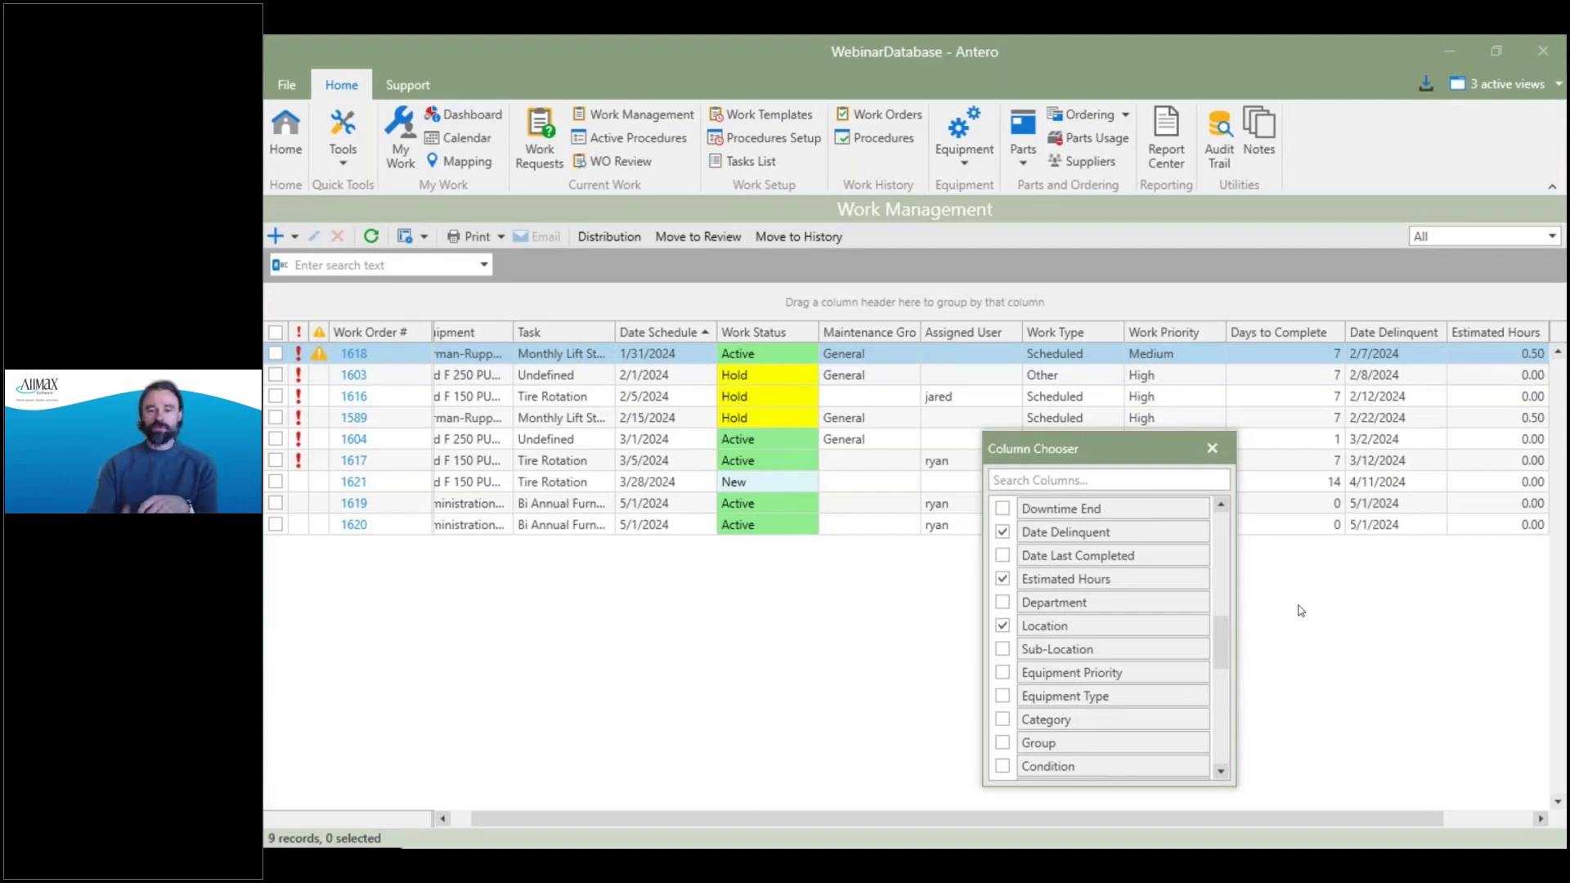
scroll(1129, 681, "down", 4)
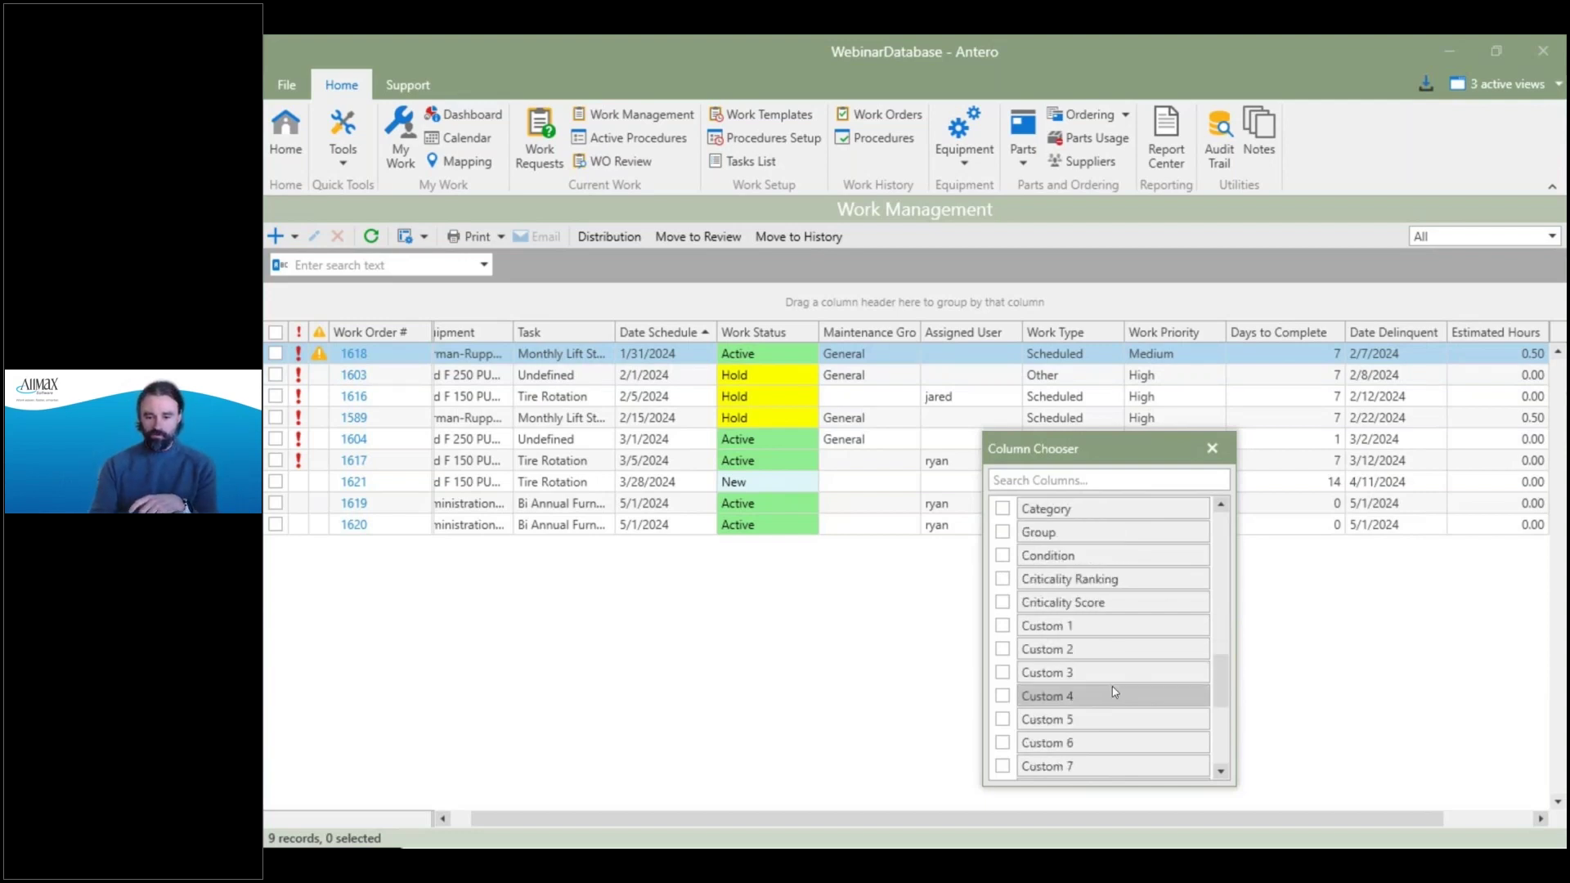
Move the Equipment column after Task in the Column Chooser, then try to move it back before Task.
scroll(1120, 682, "up", 8)
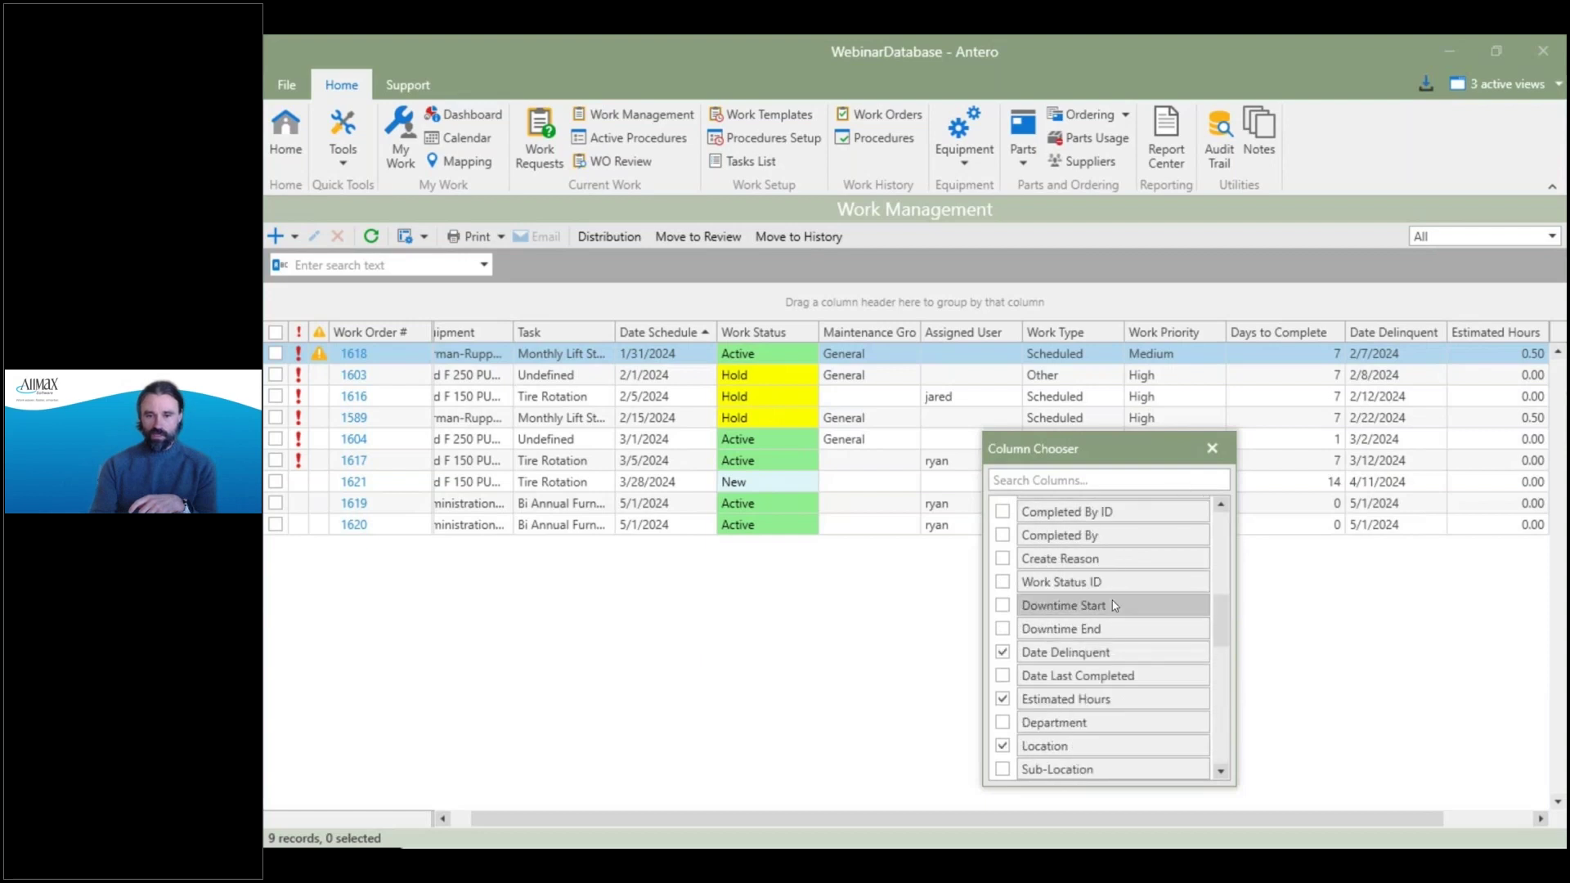
scroll(1061, 522, "up", 3)
left_click_drag(1062, 514, 1067, 611)
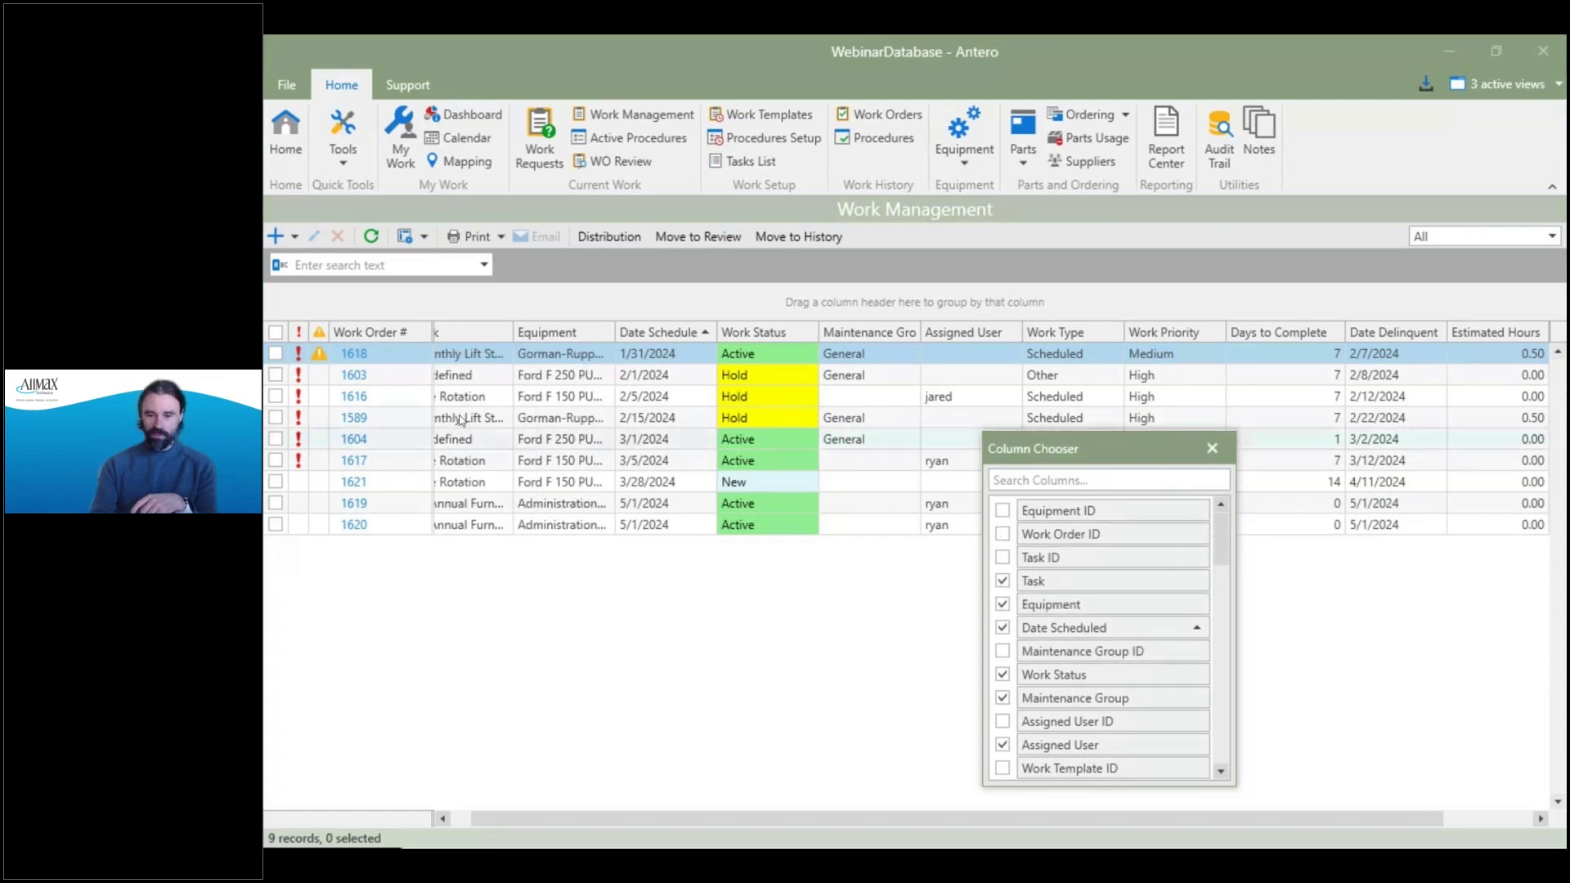
left_click_drag(1046, 603, 1055, 575)
left_click(1212, 448)
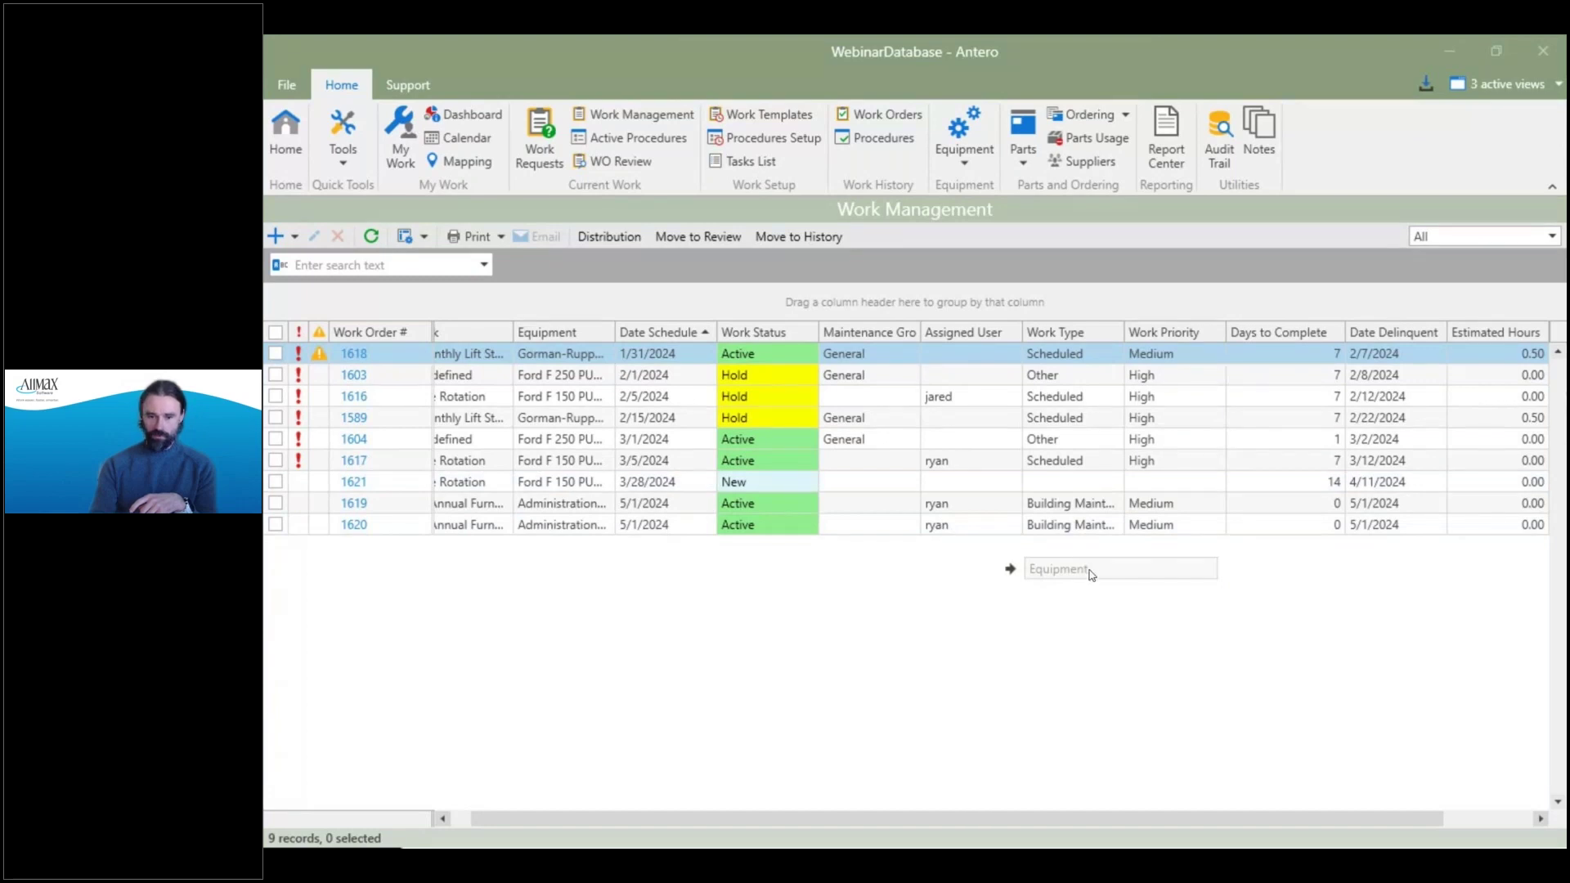
Close the active Work Management view without saving its column layout.
left_click(1507, 84)
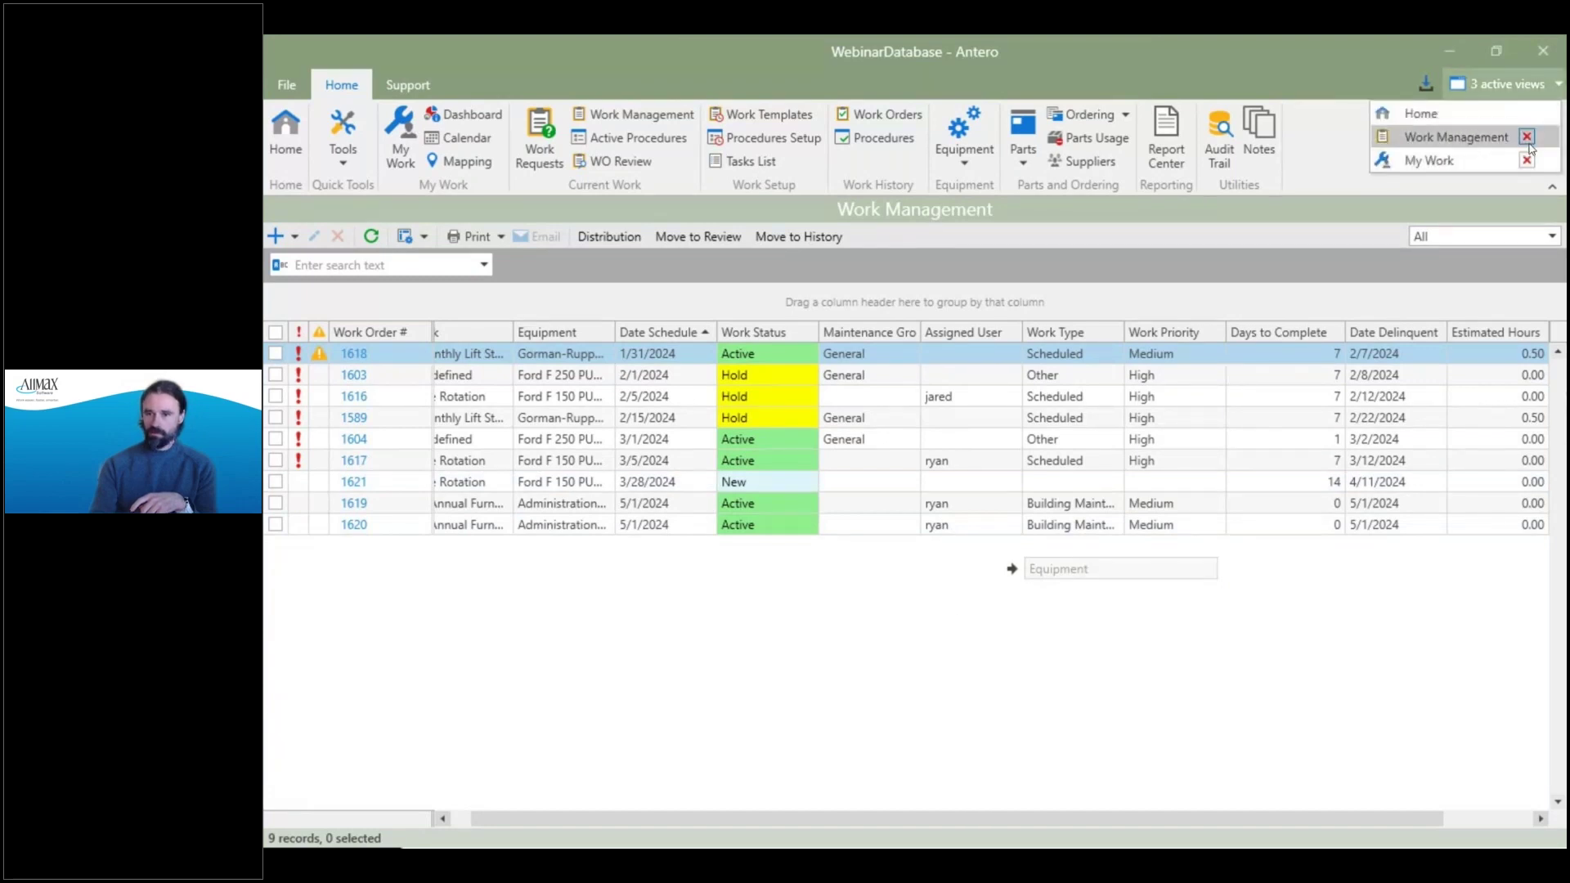
left_click(1527, 137)
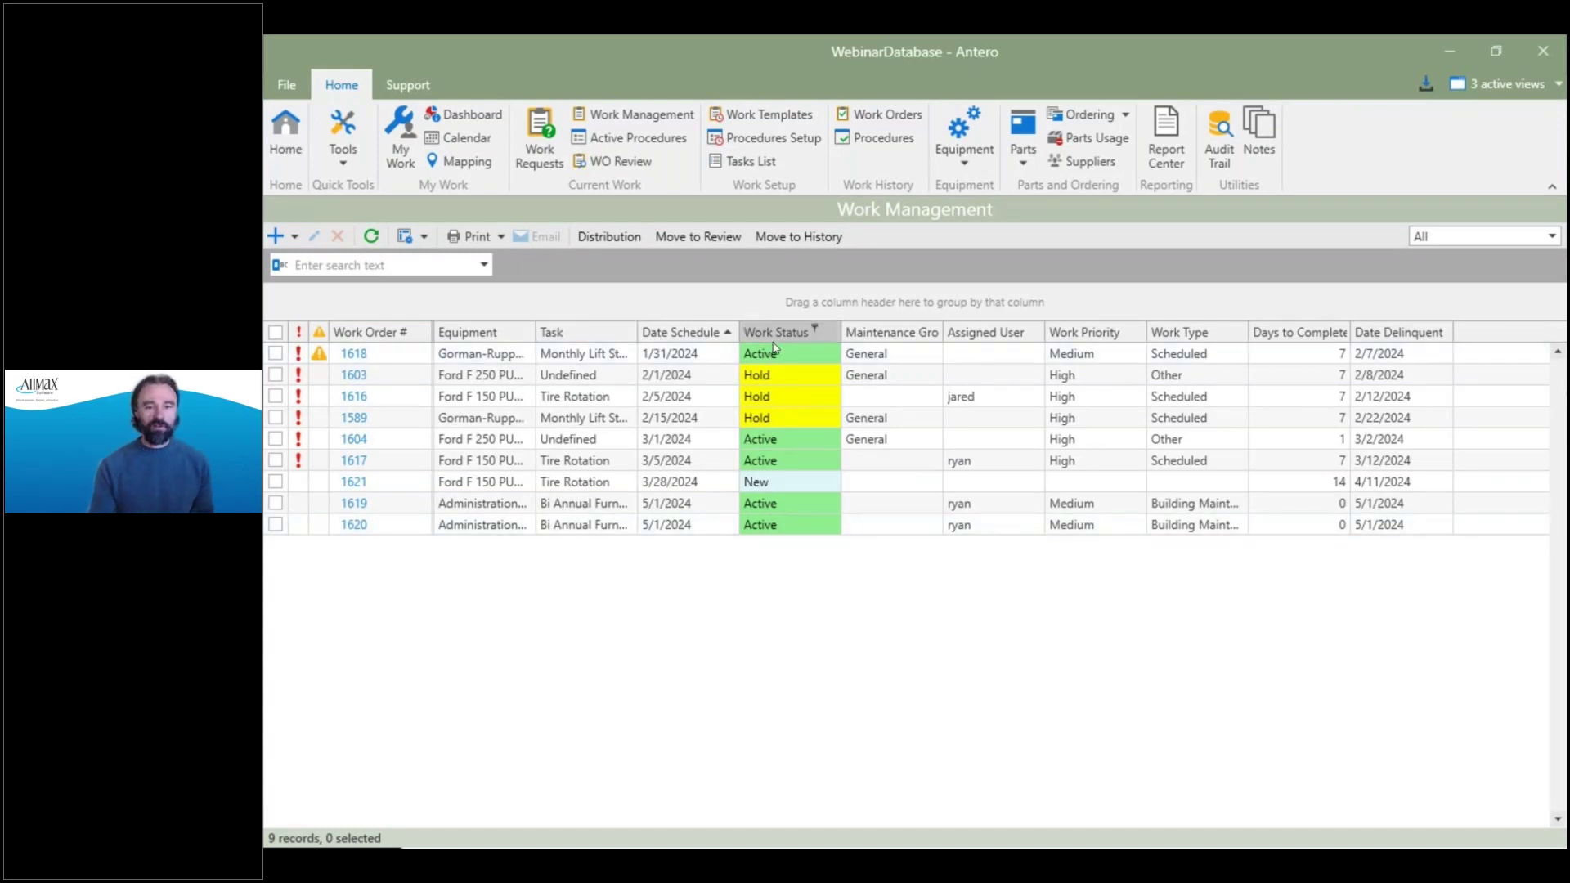
Filter the work order list to the Active work status and save the view as My Layout.
left_click(815, 329)
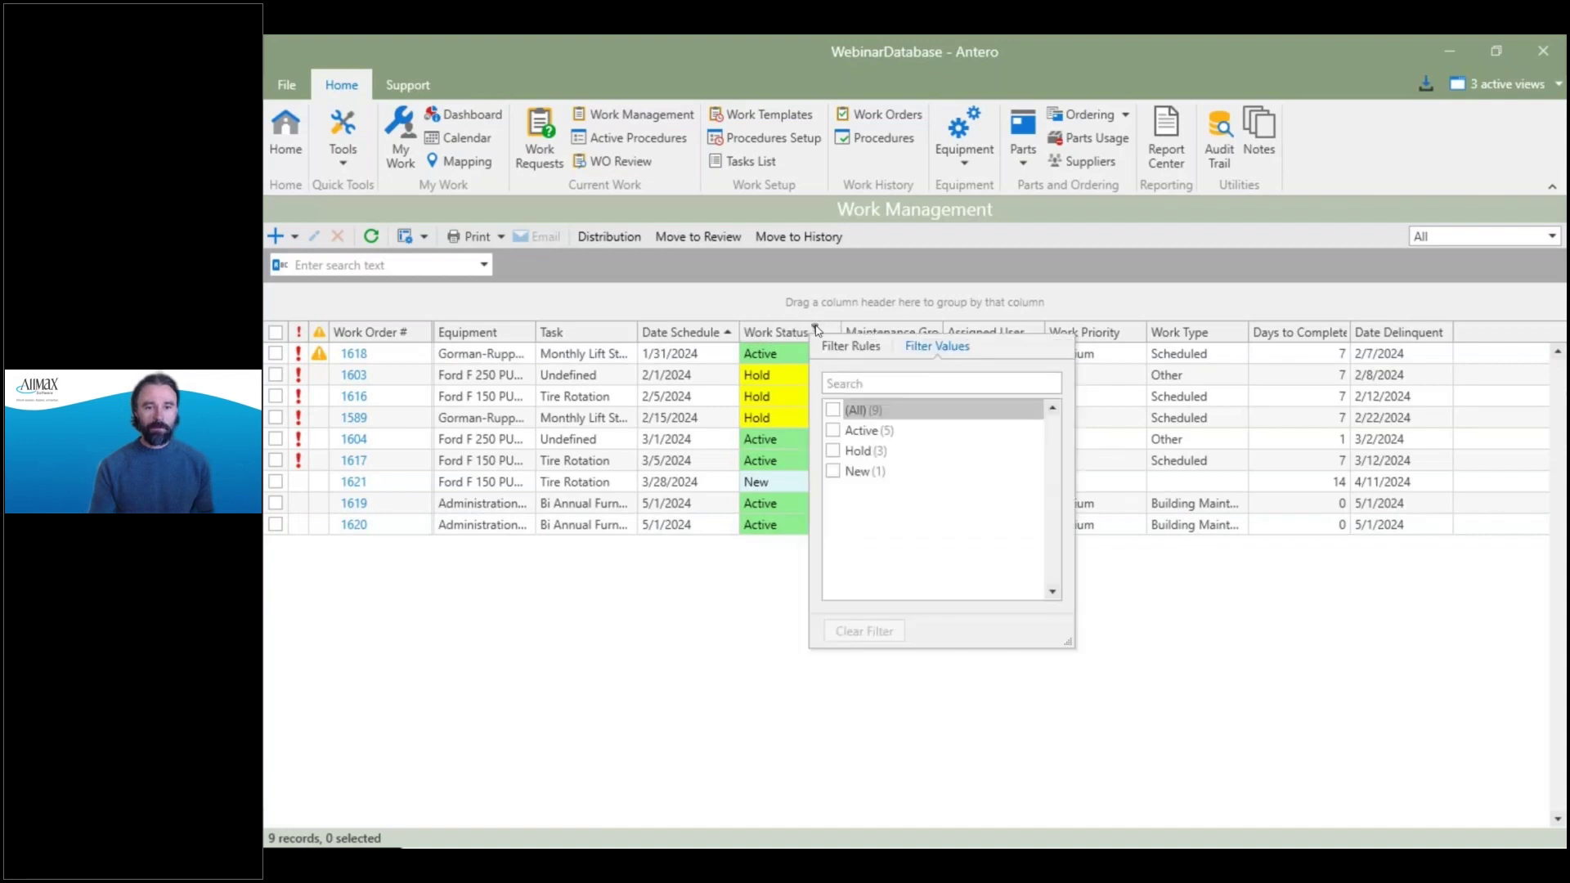
left_click(834, 431)
left_click(700, 614)
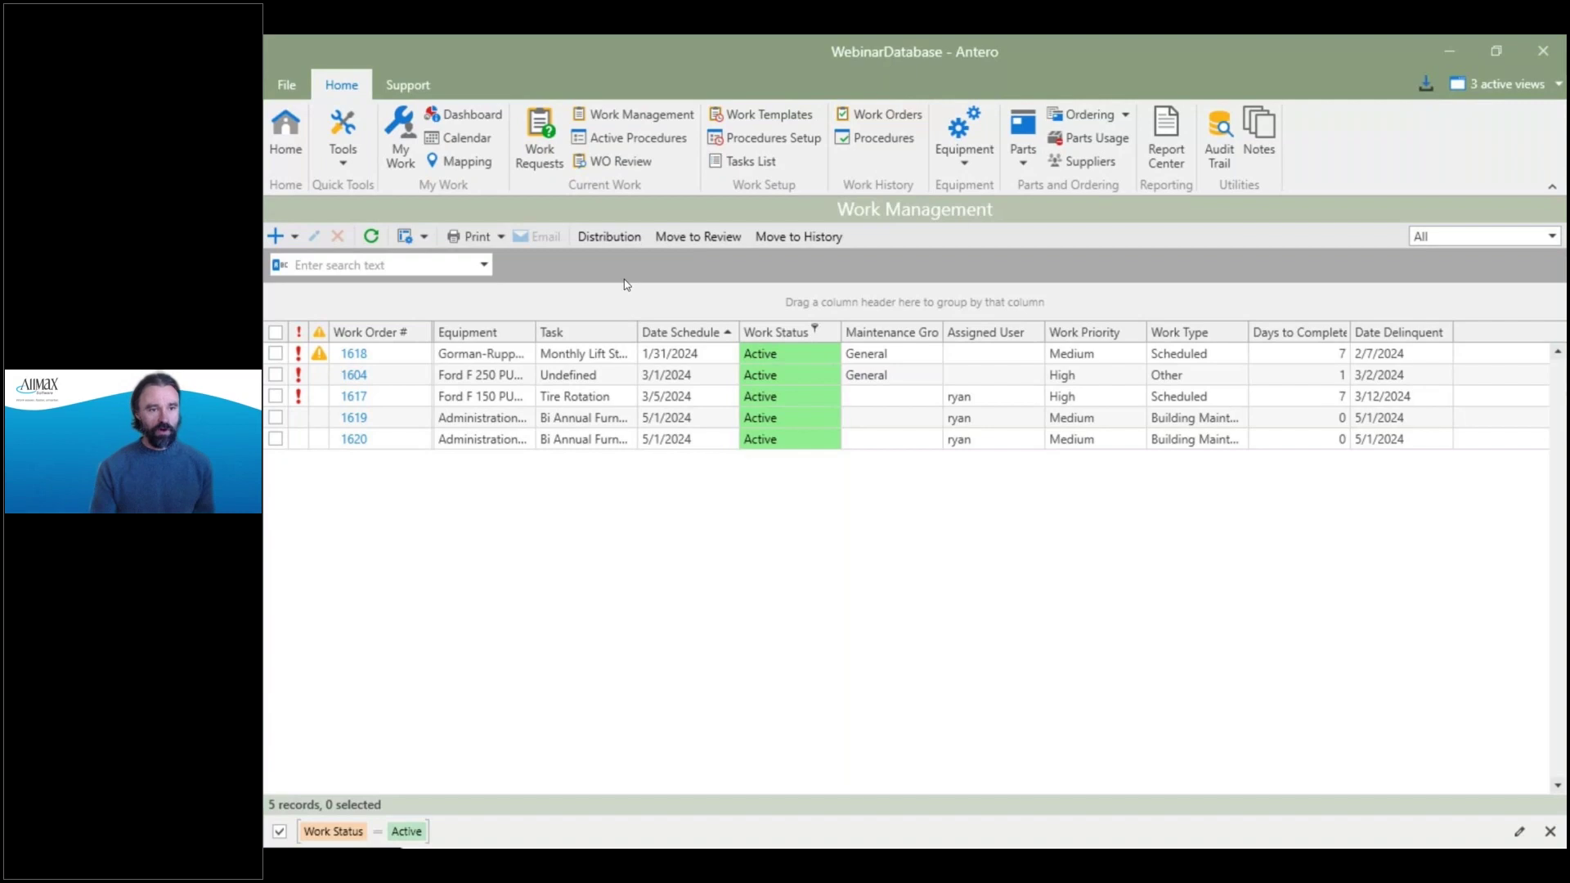
left_click(409, 236)
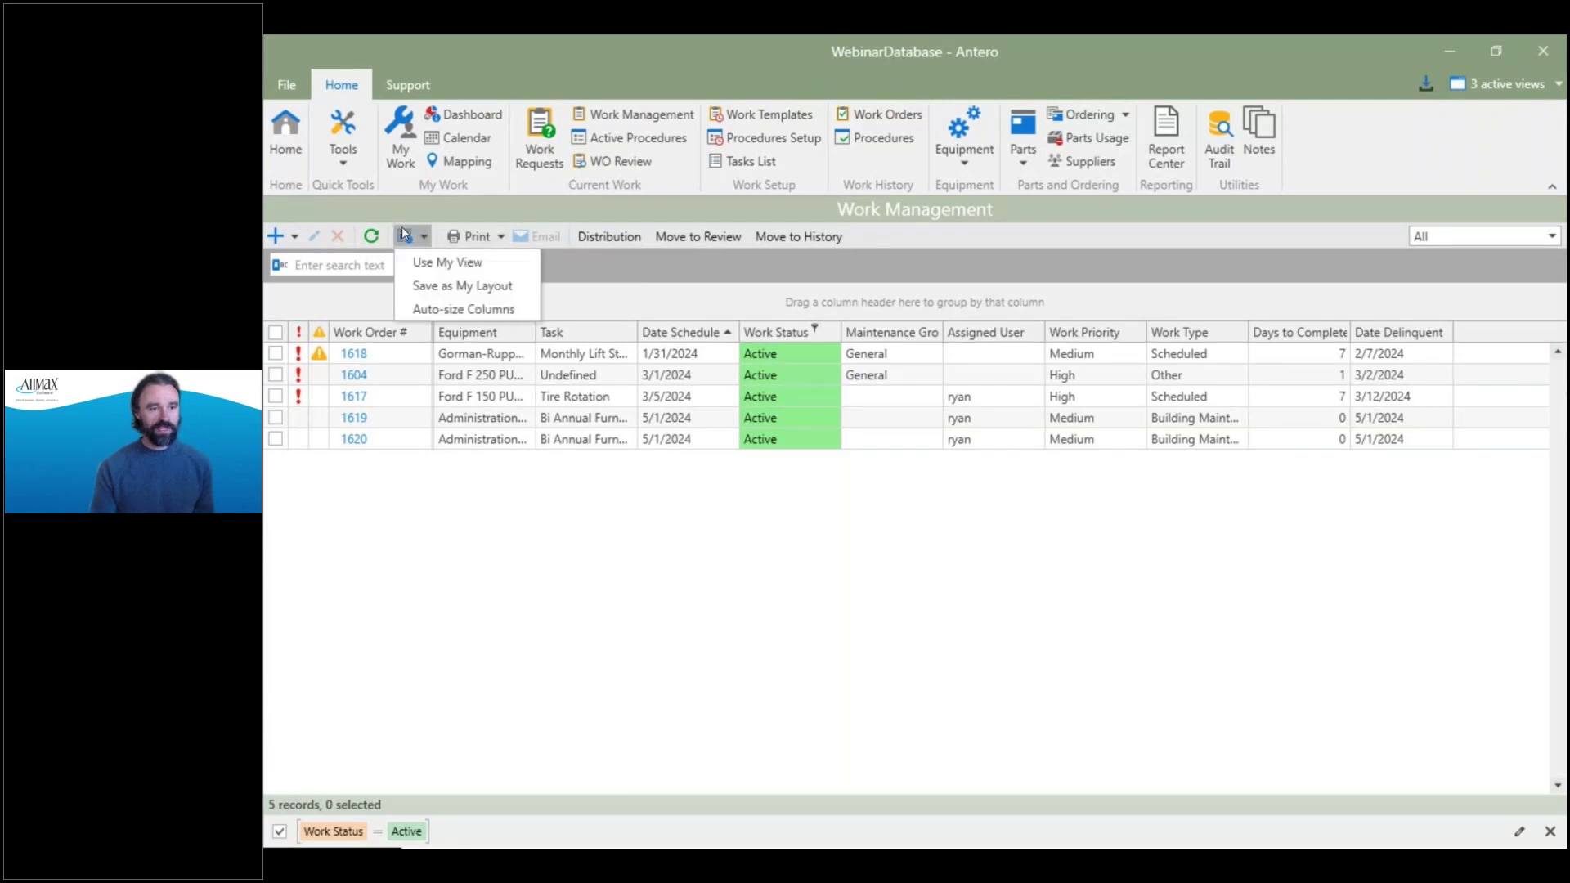
left_click(483, 285)
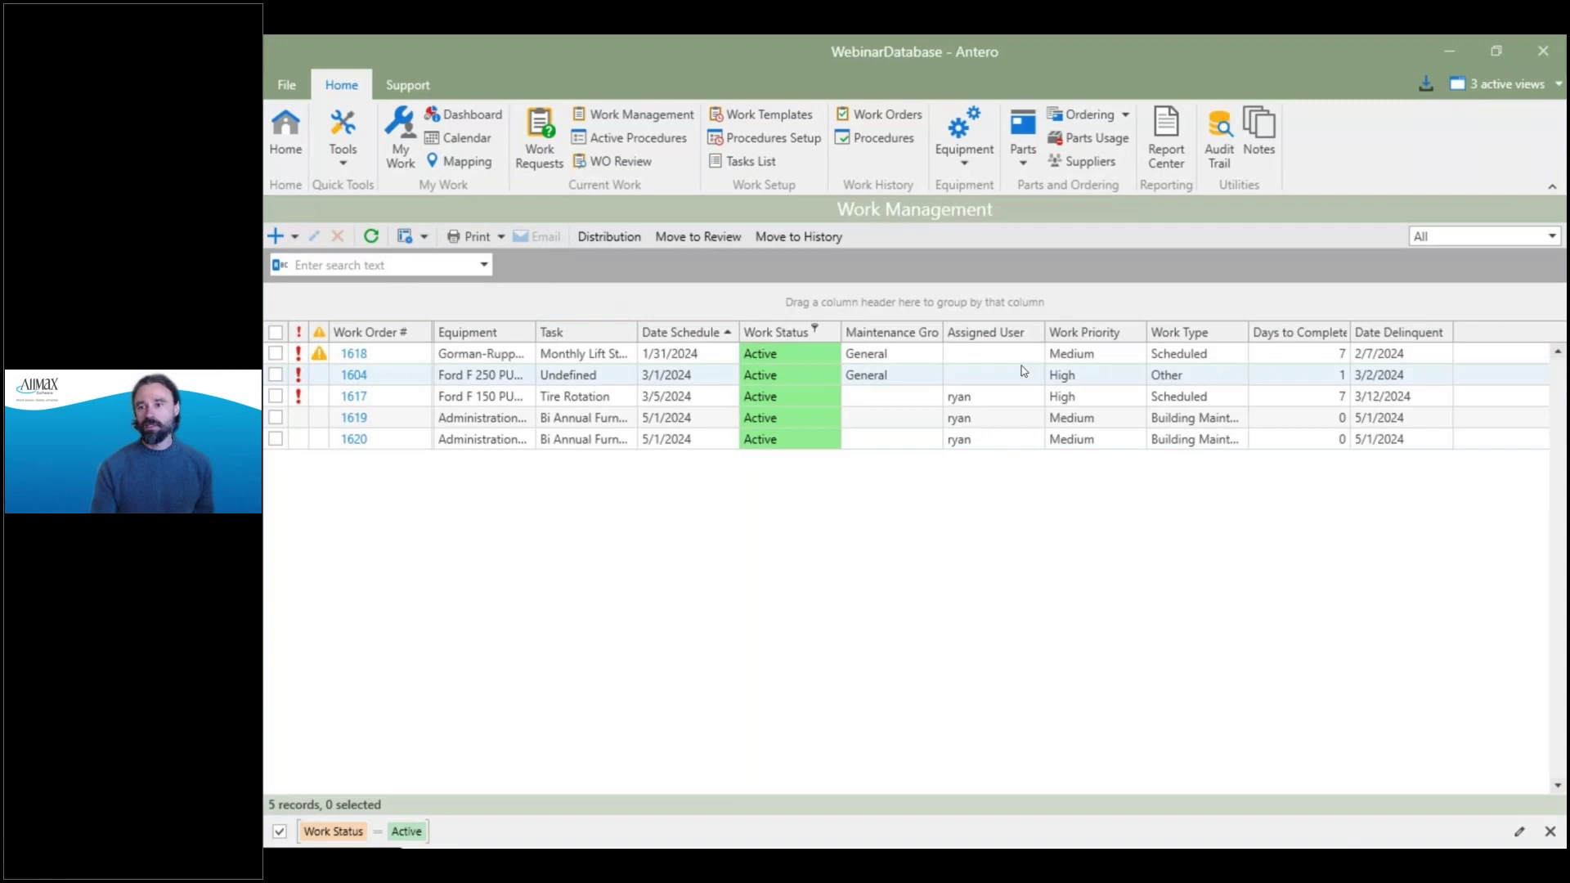
Close and reopen Work Management to clear the status filter, then look at the Use My View layout option.
left_click(1521, 84)
left_click(1527, 160)
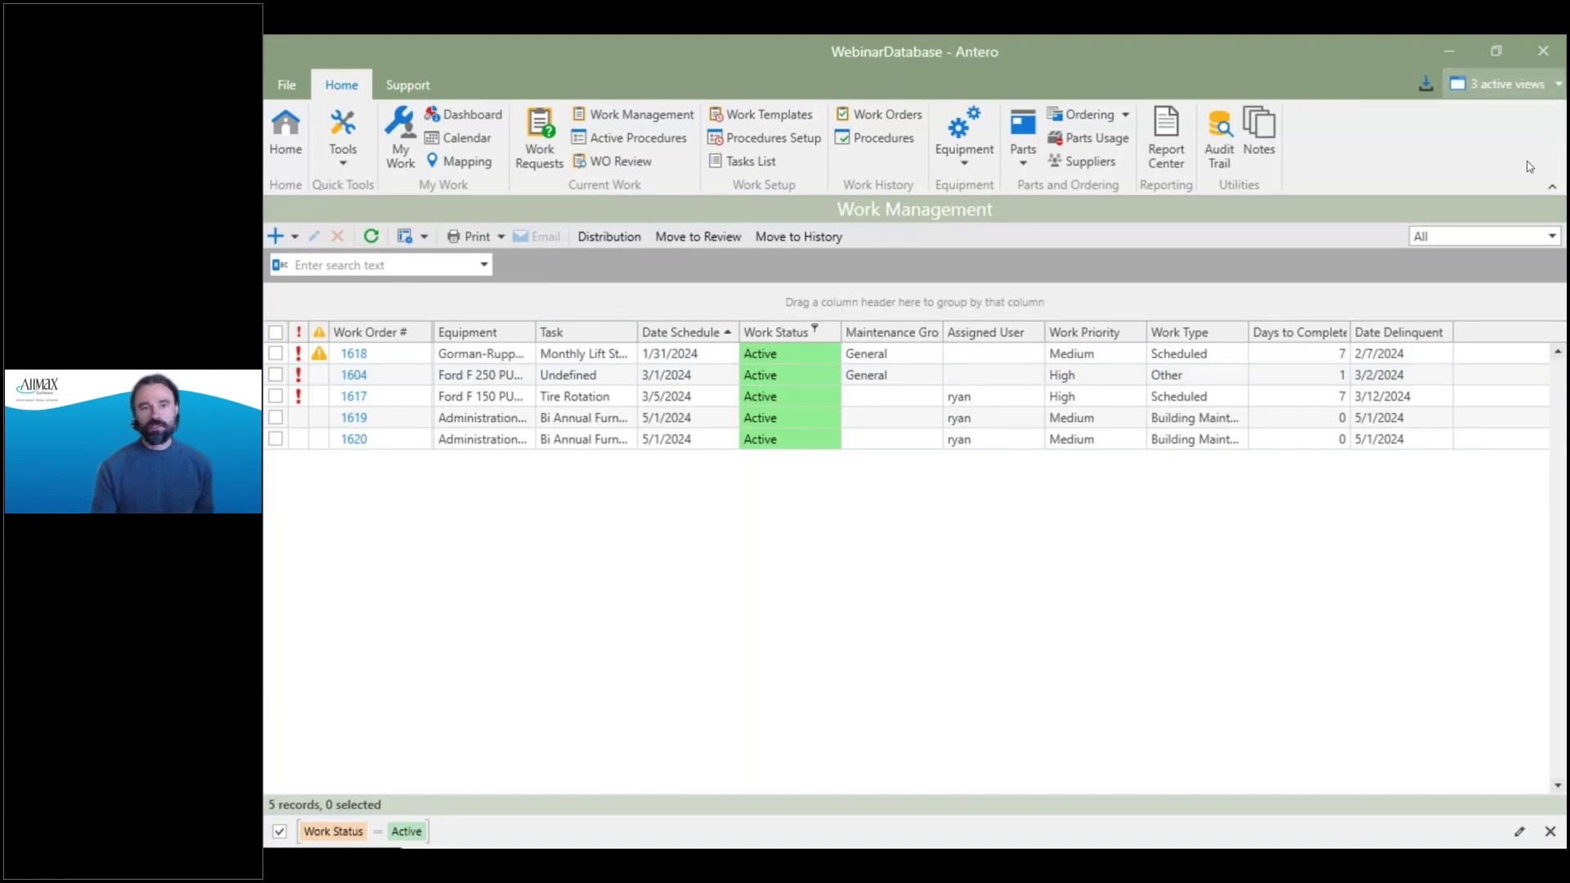
left_click(625, 114)
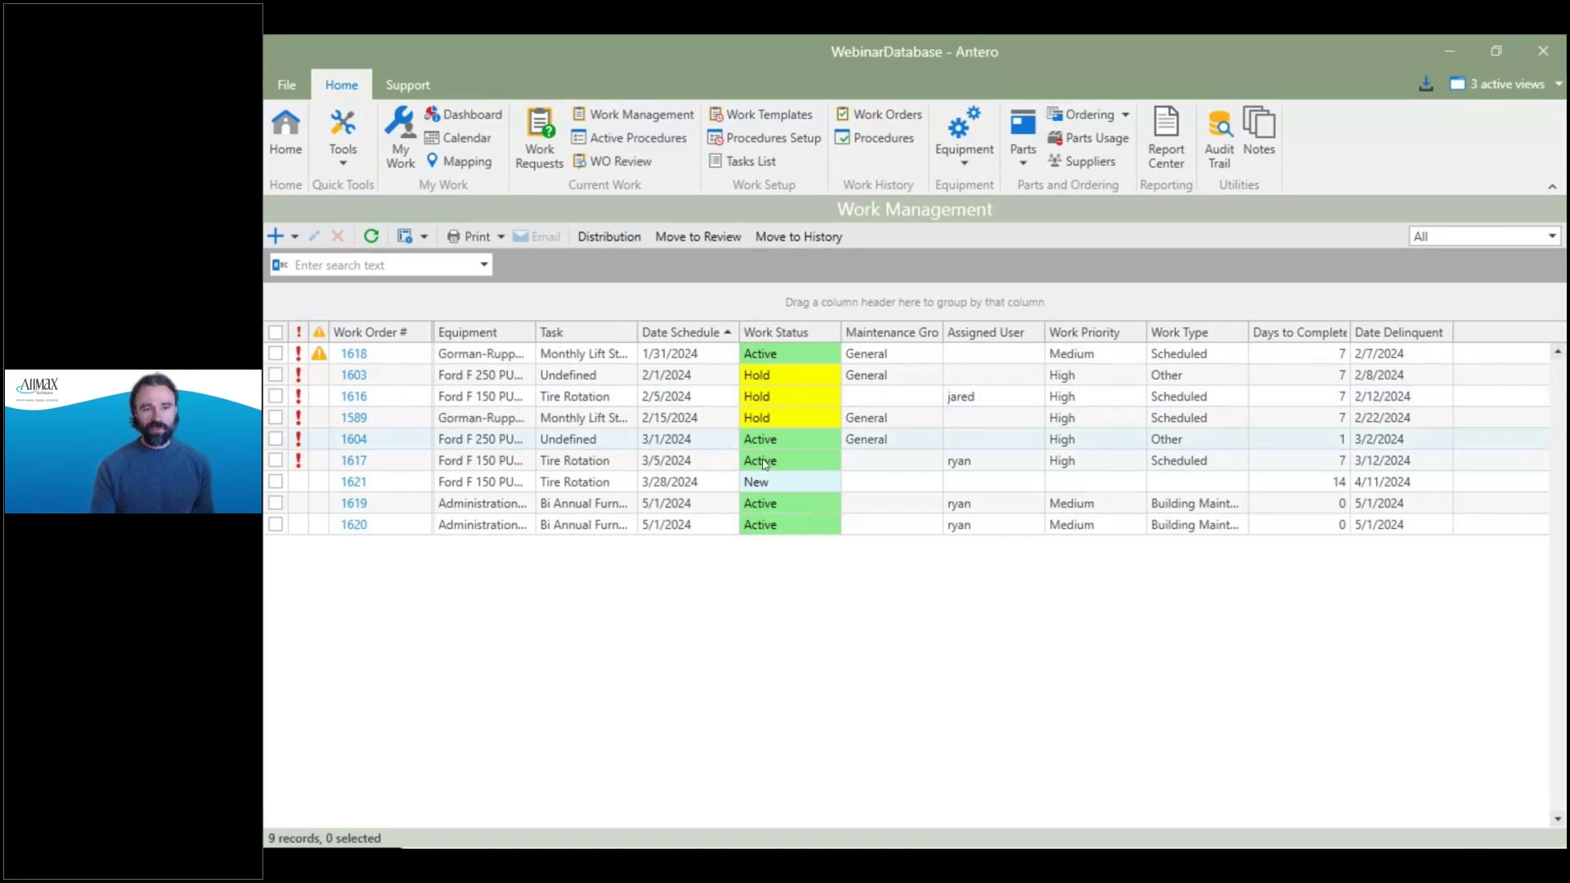
left_click(411, 237)
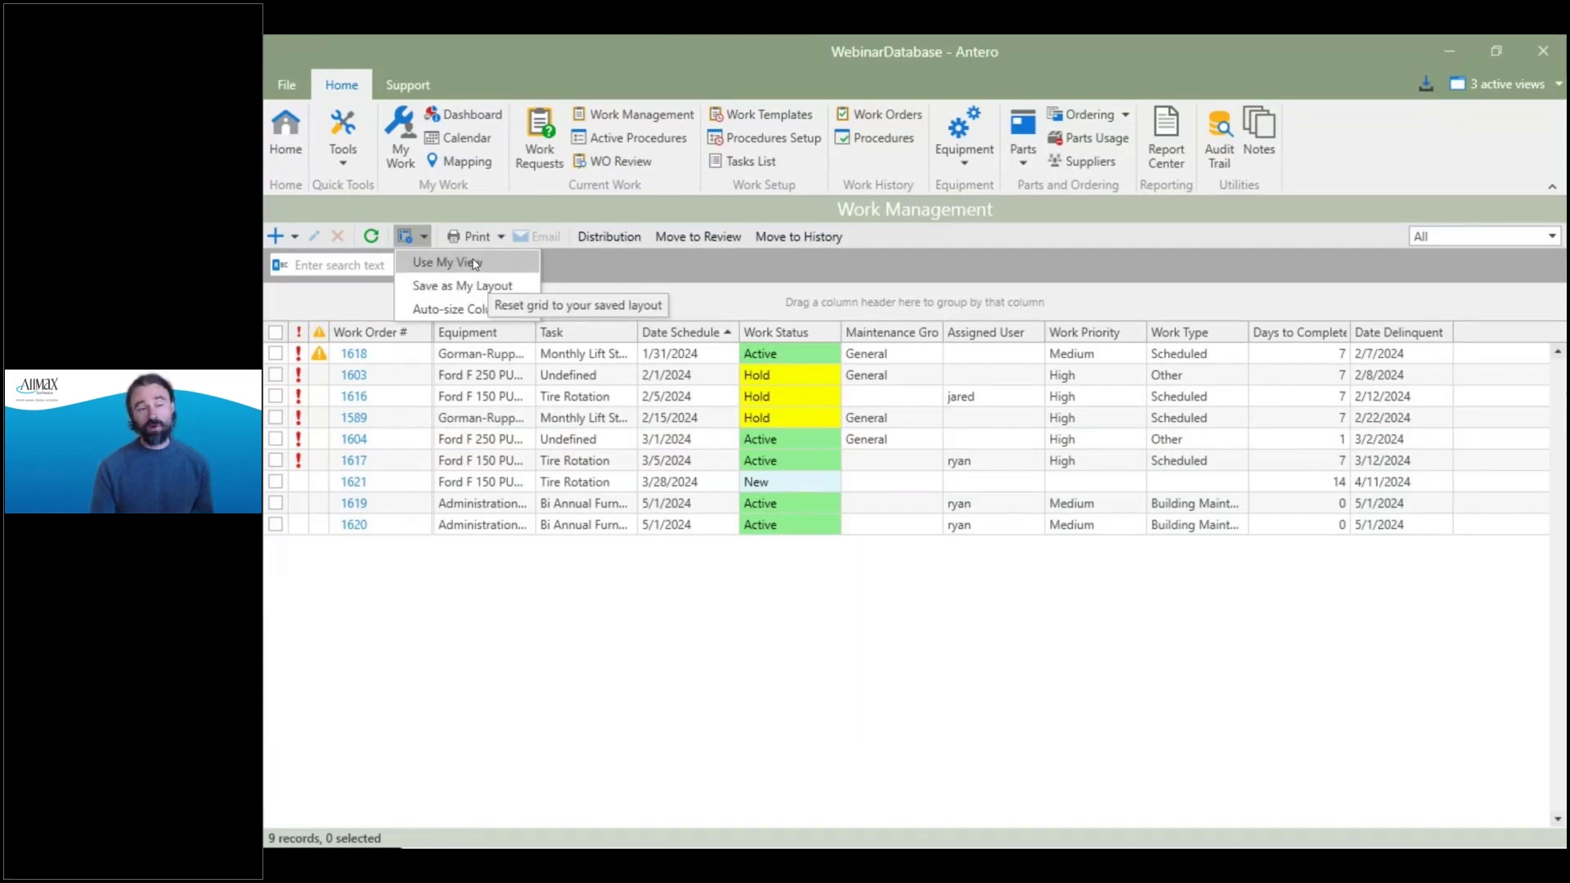
left_click(722, 308)
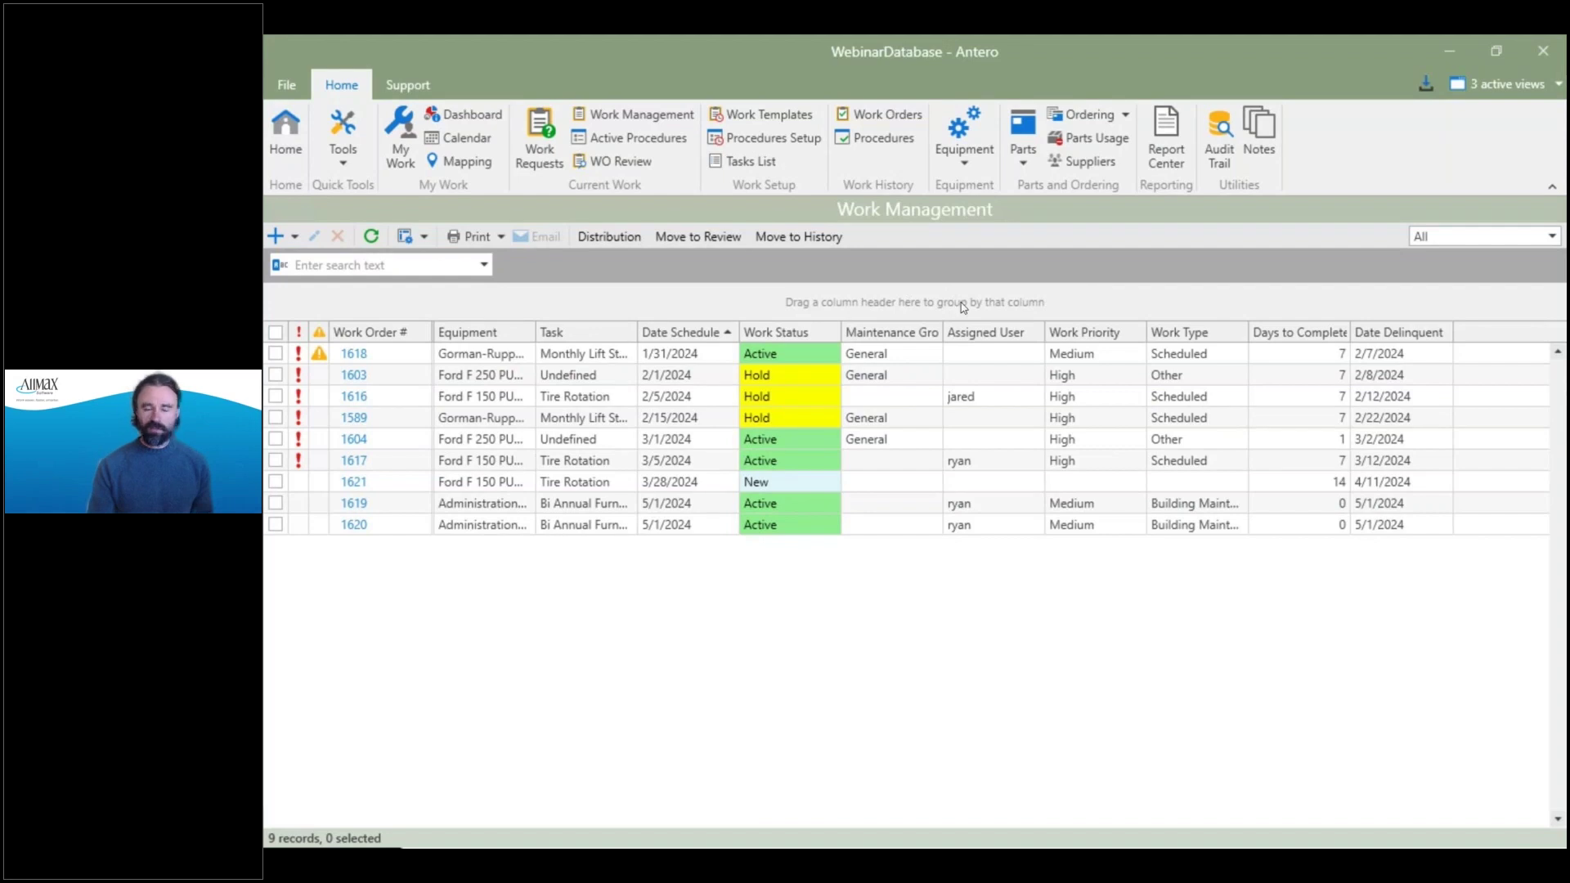
View the work orders for This week, This month, Next week and Next month in turn using the date range filter.
left_click(1452, 246)
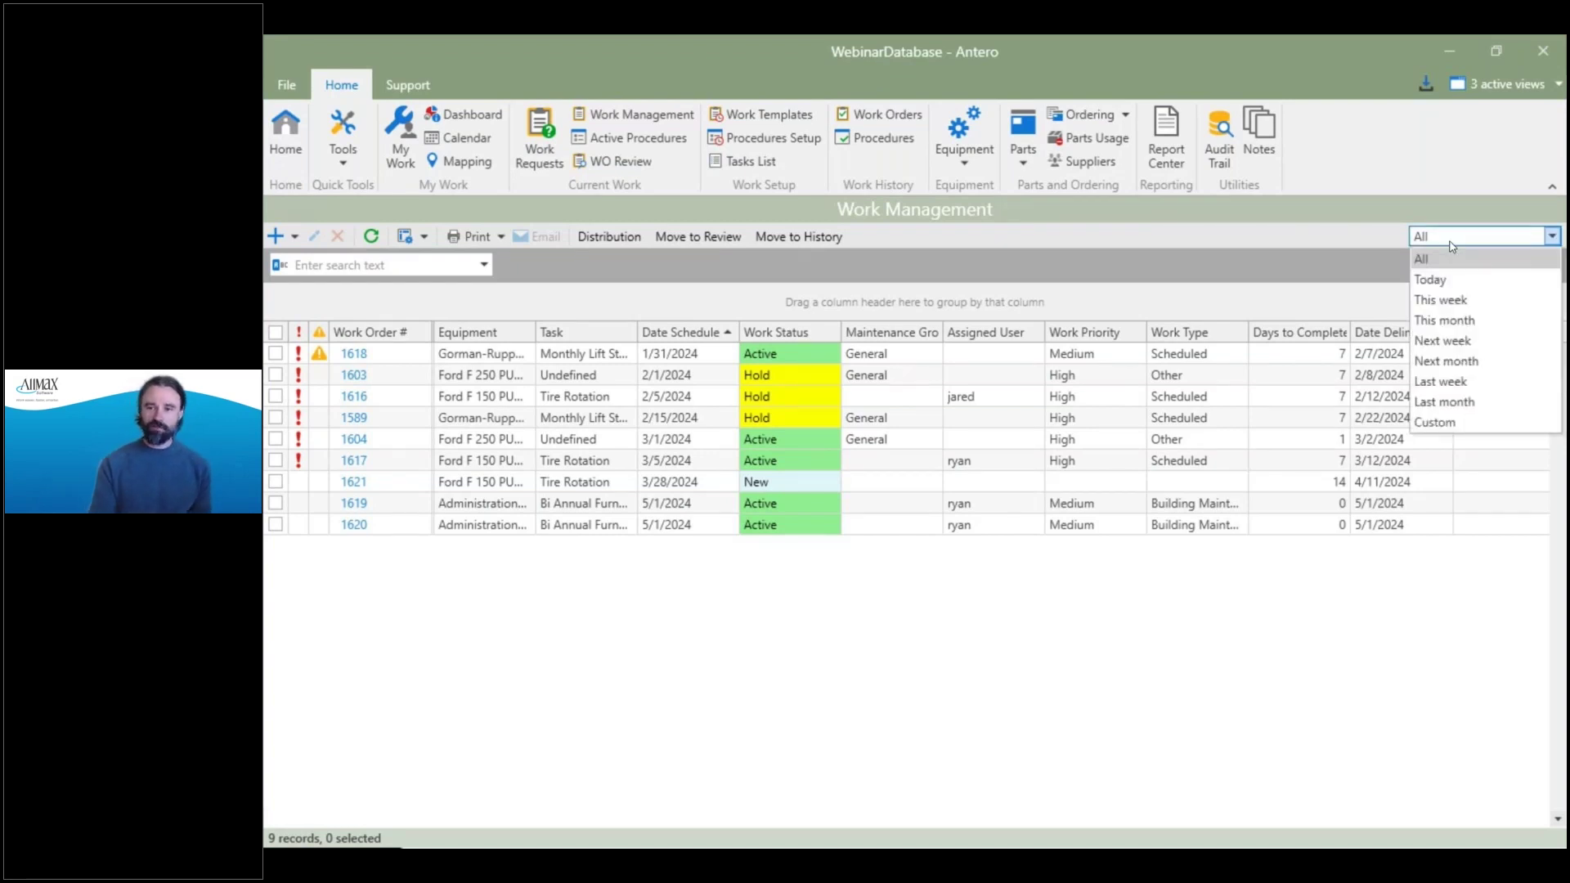
left_click(1445, 299)
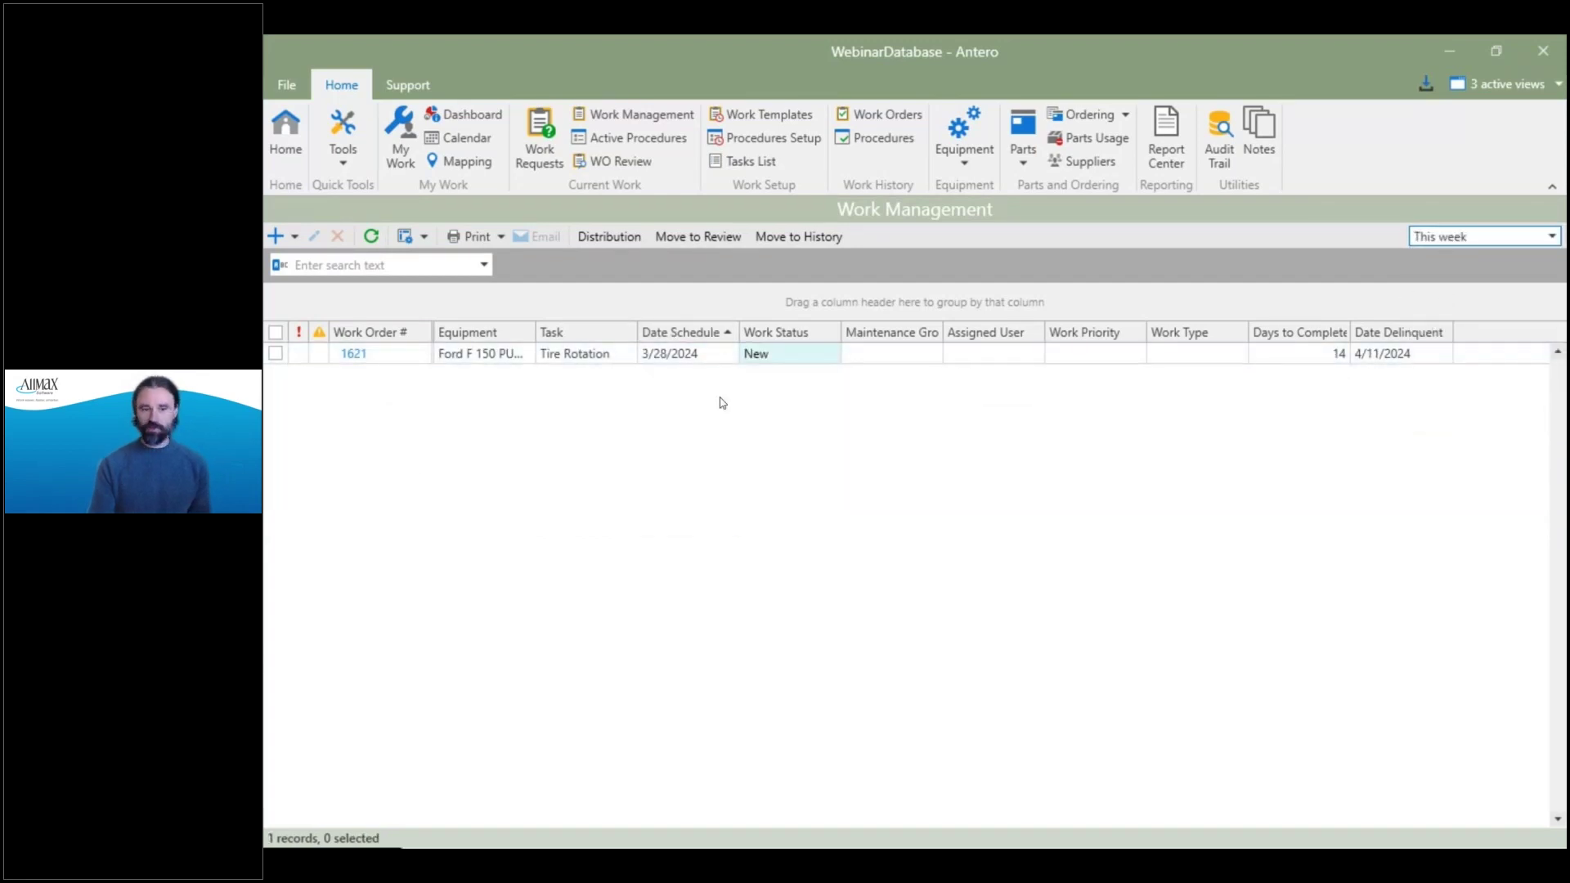
left_click(1545, 242)
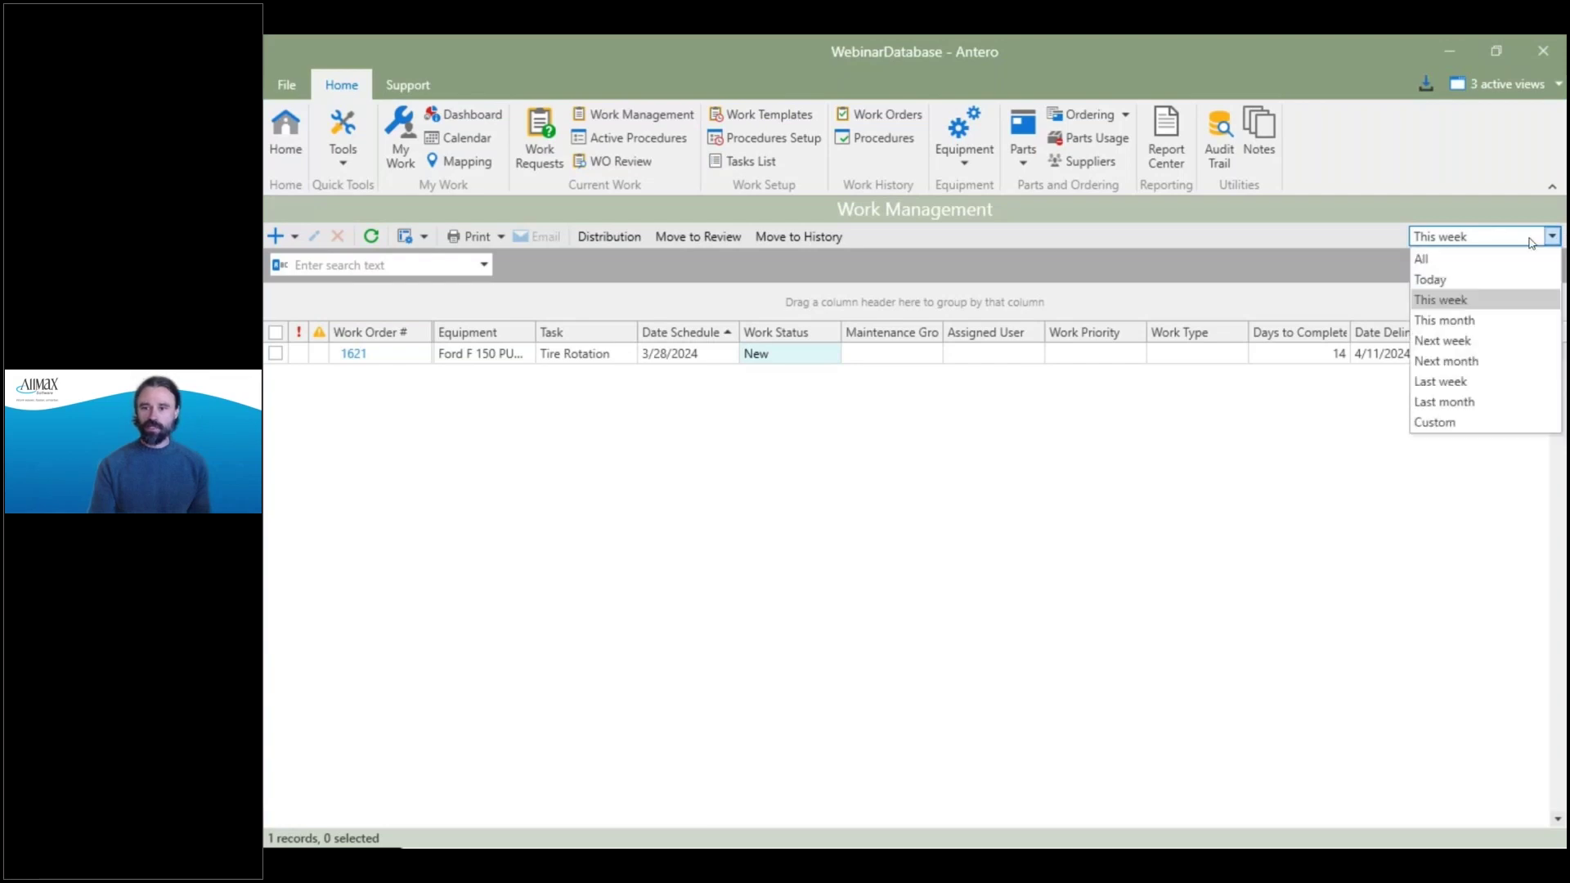
left_click(1449, 325)
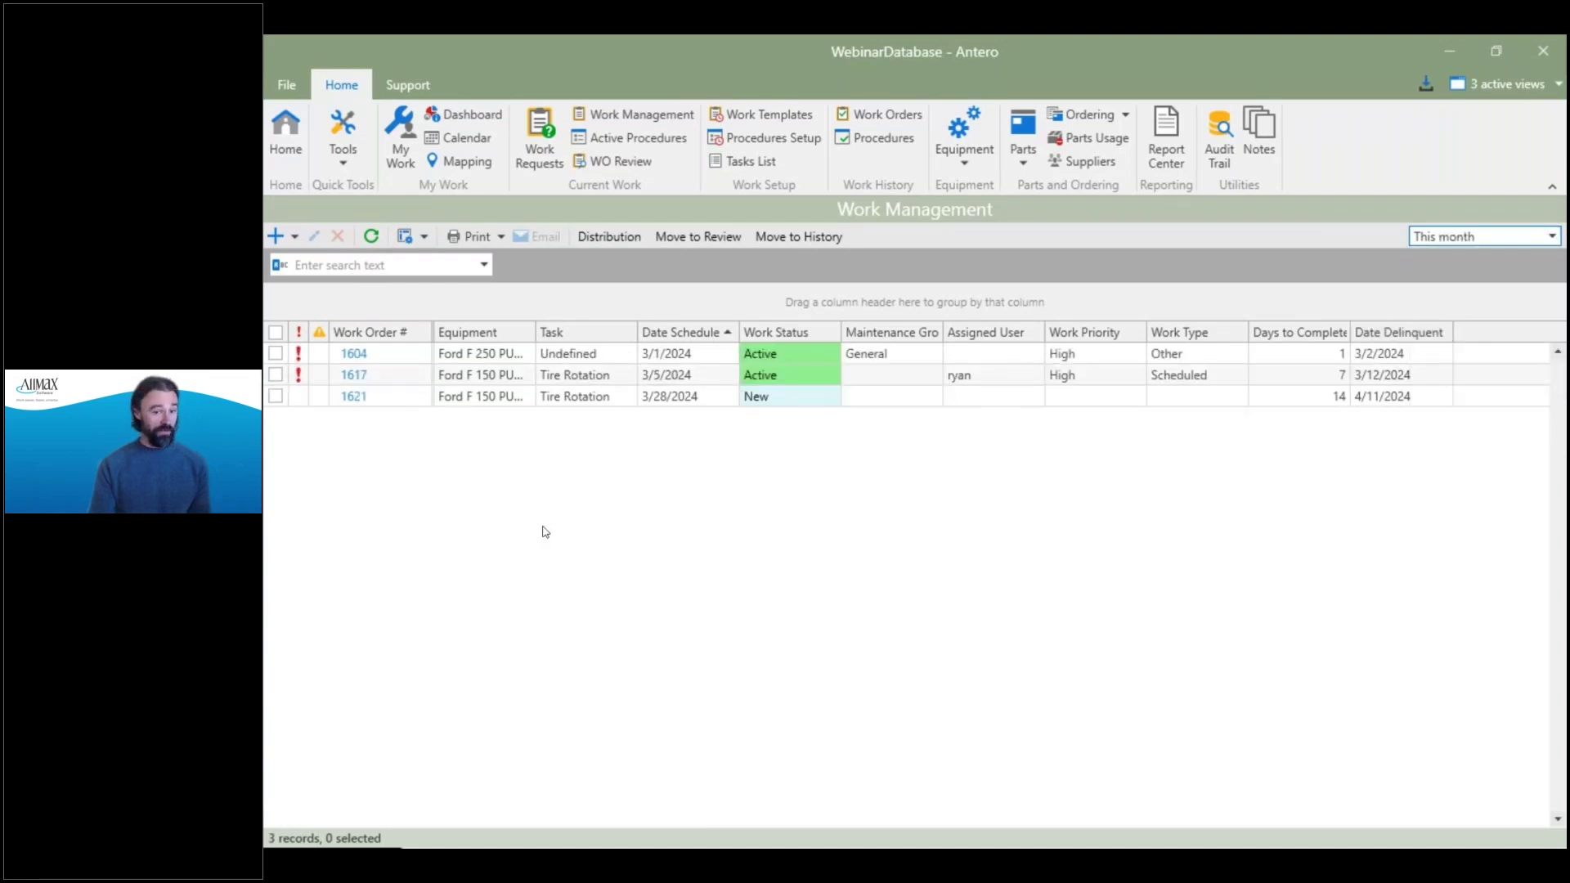
left_click(1447, 244)
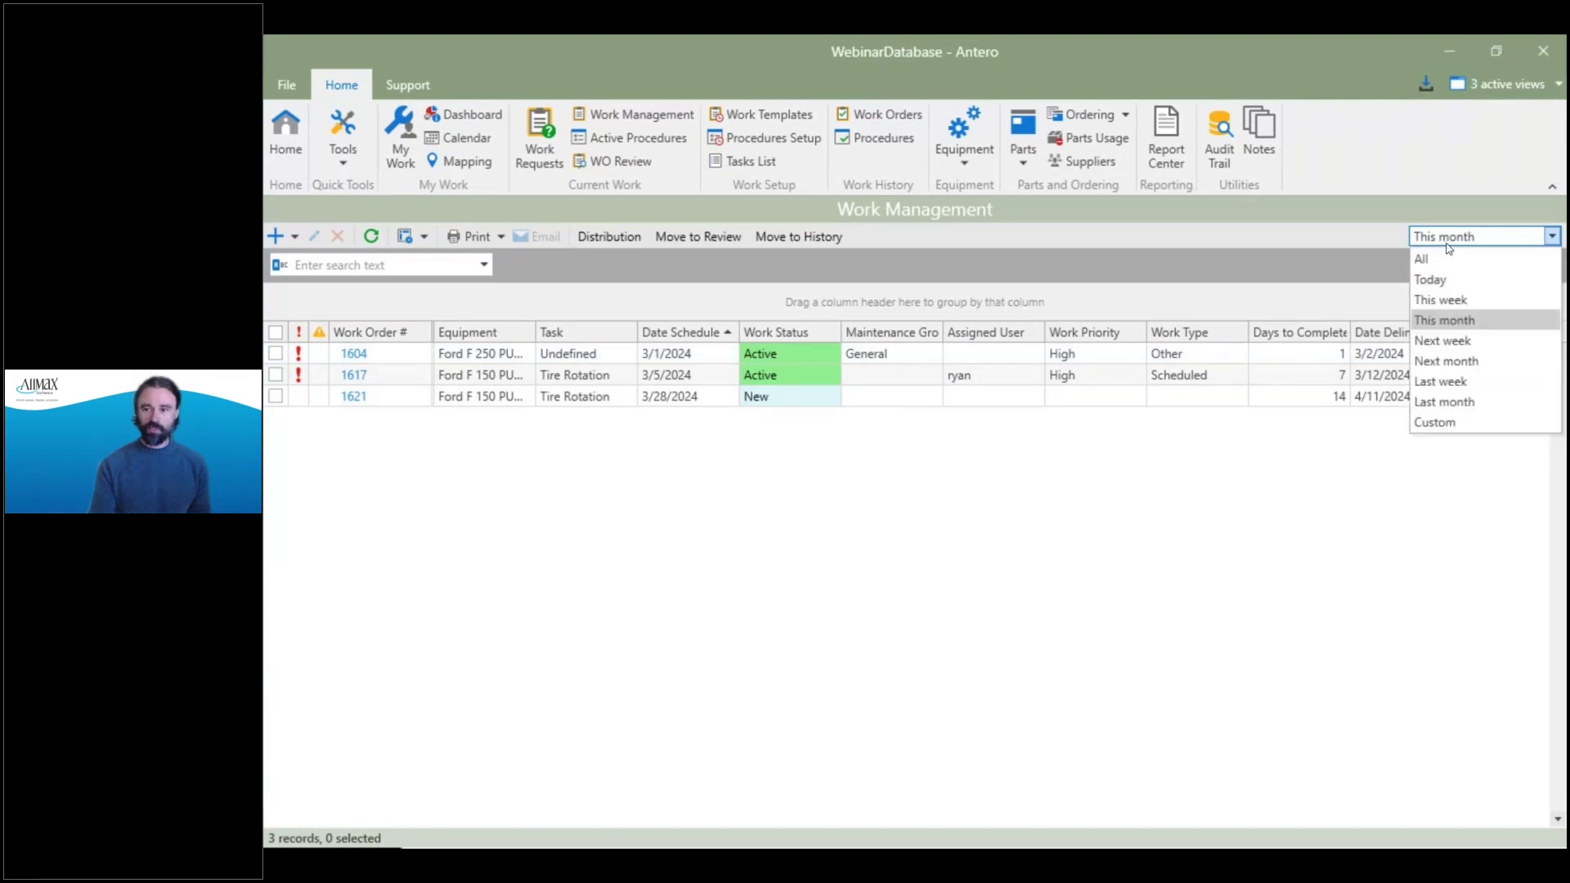
left_click(1429, 348)
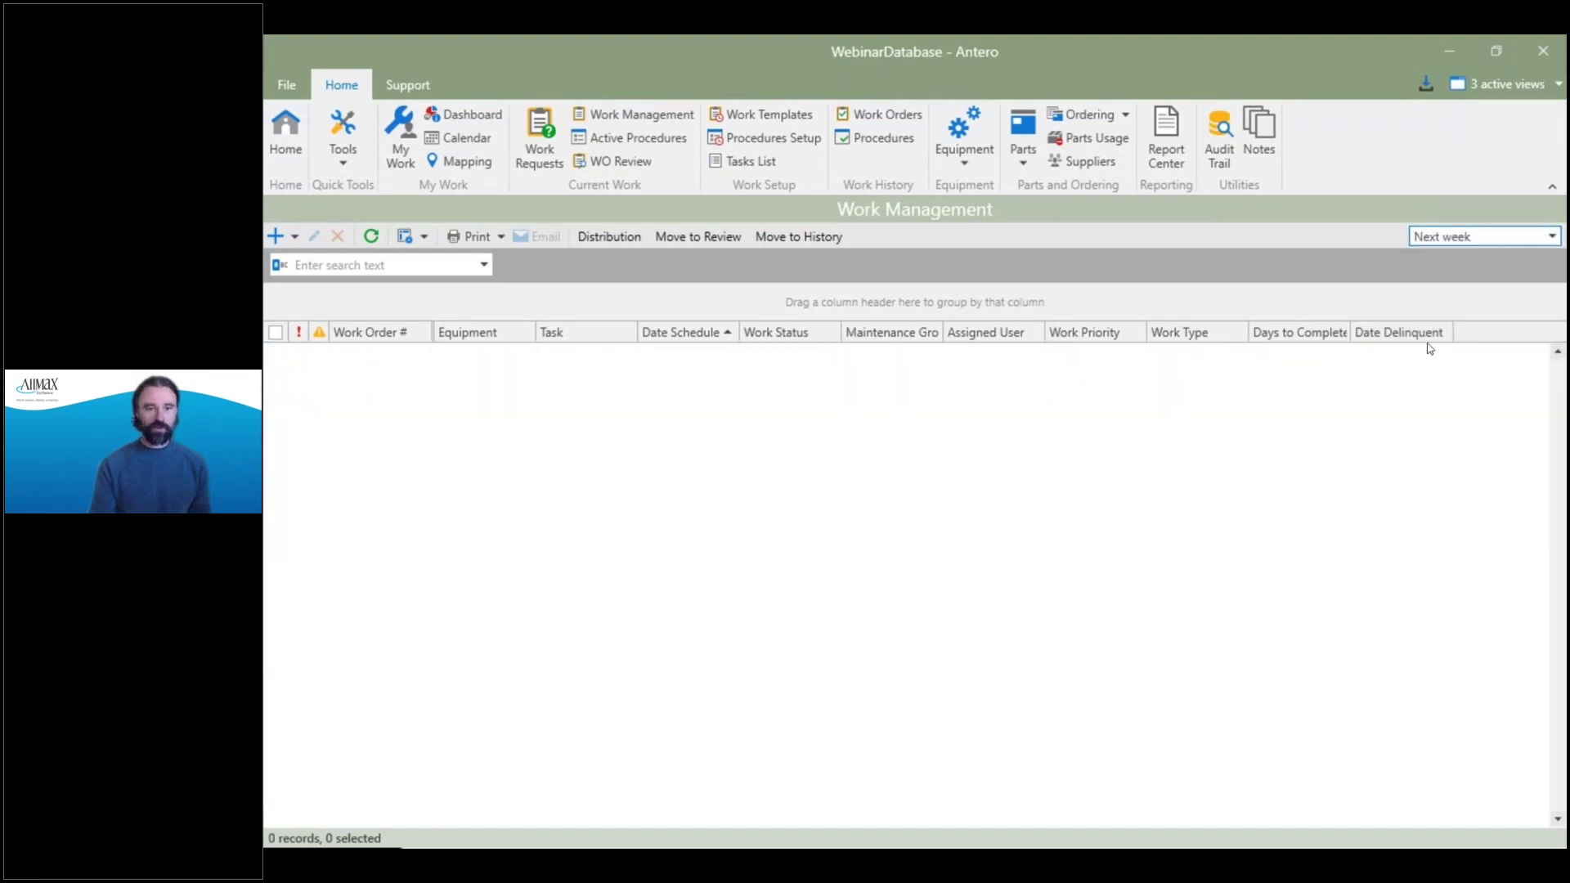
left_click(1471, 244)
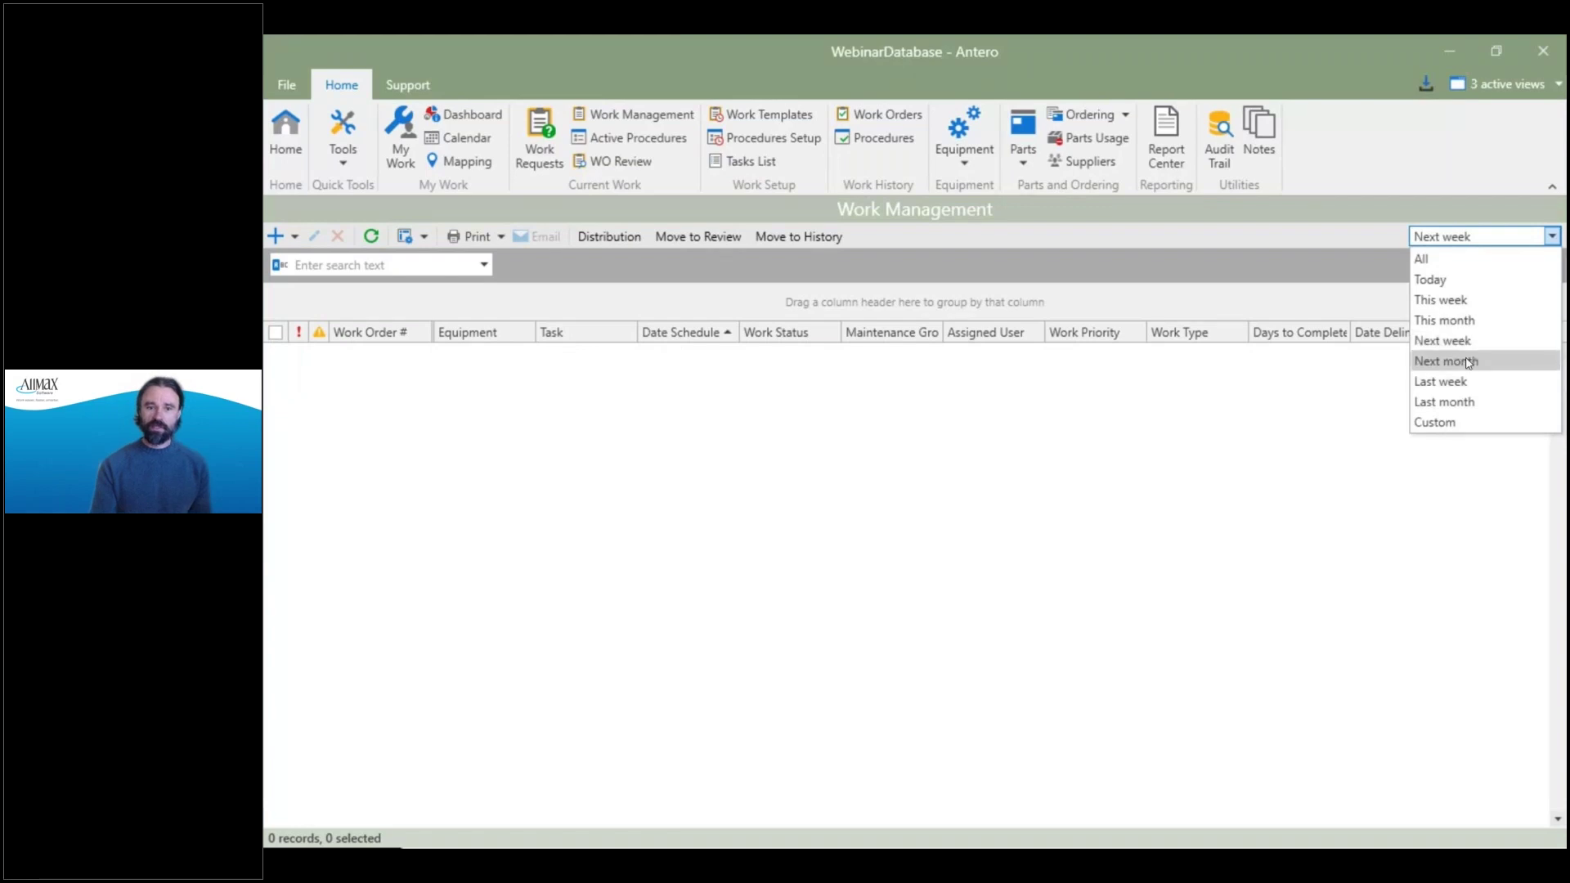
left_click(1446, 361)
Set the date range filter back to All and refresh the work order list.
left_click(1477, 242)
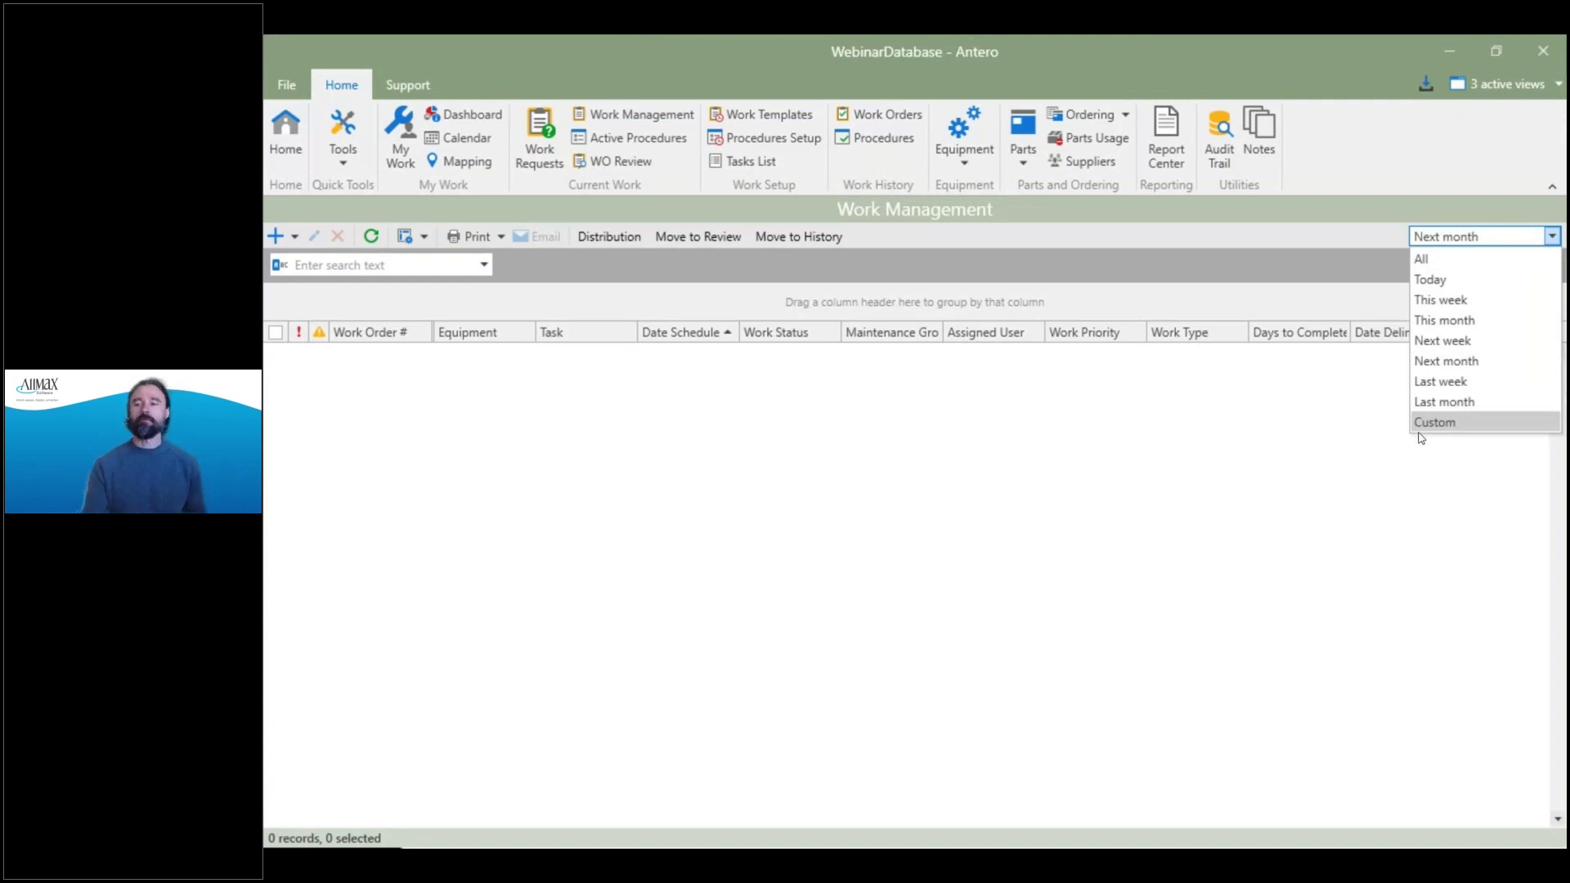
left_click(1439, 258)
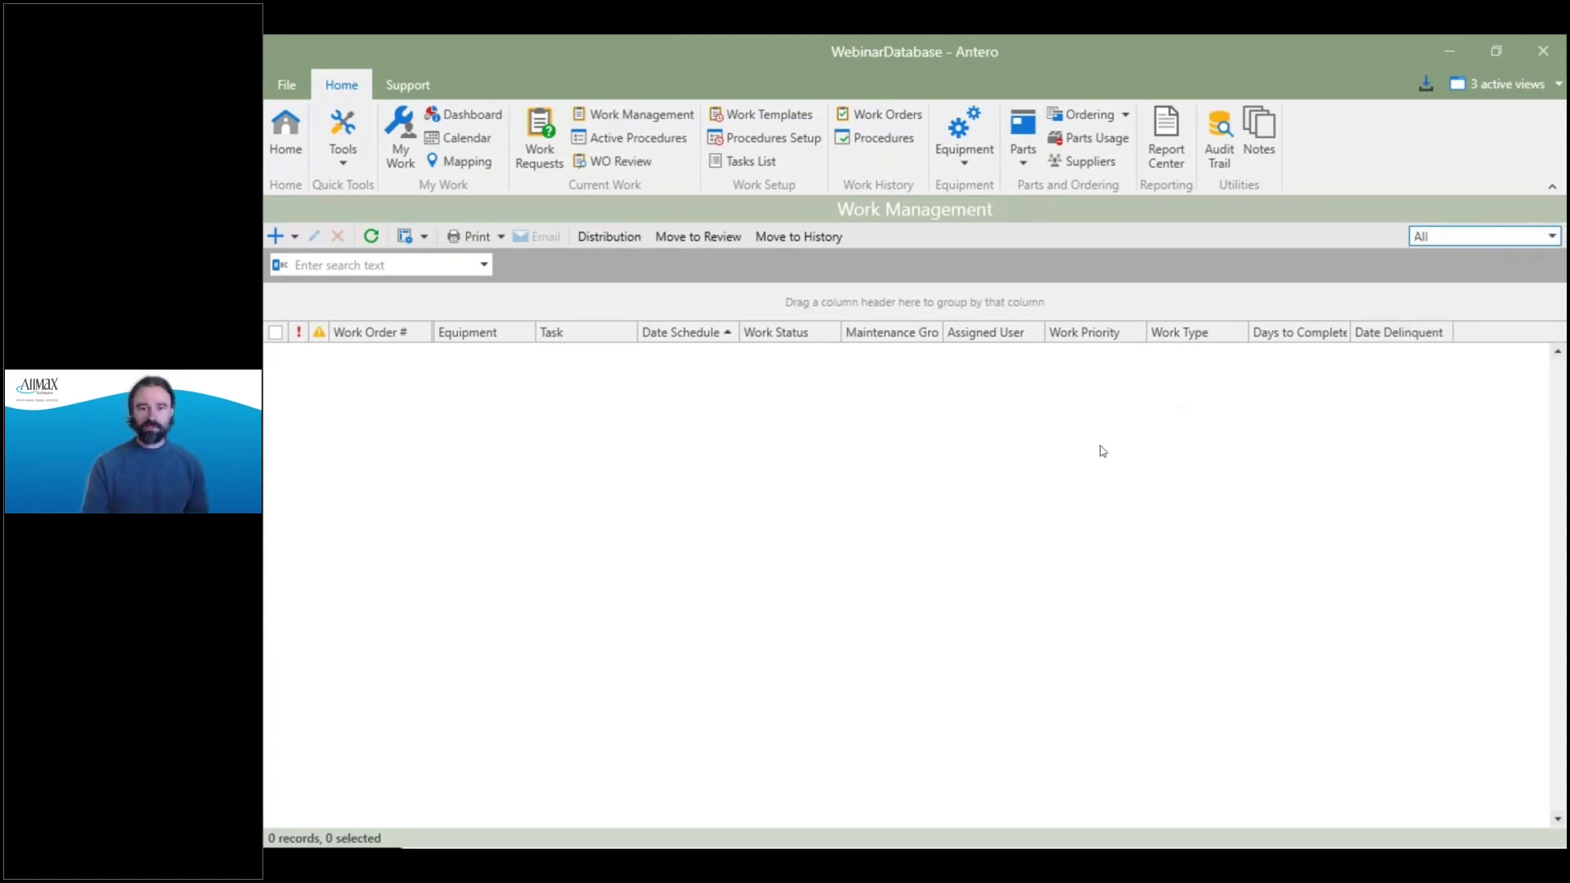
left_click(1478, 239)
left_click(1453, 280)
left_click(1446, 239)
left_click(1433, 256)
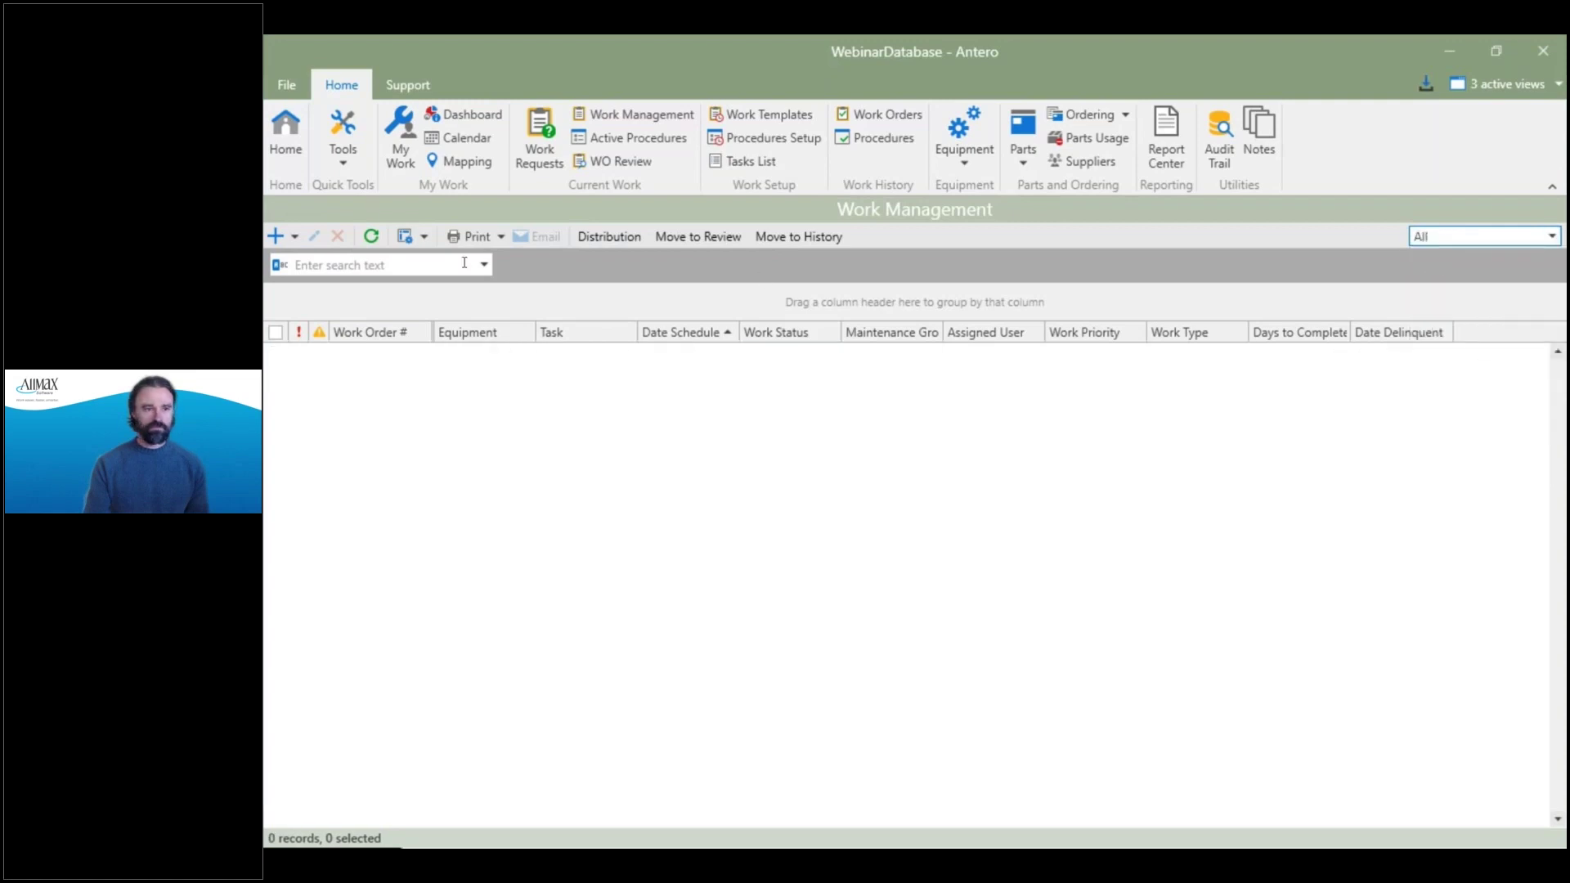
left_click(371, 237)
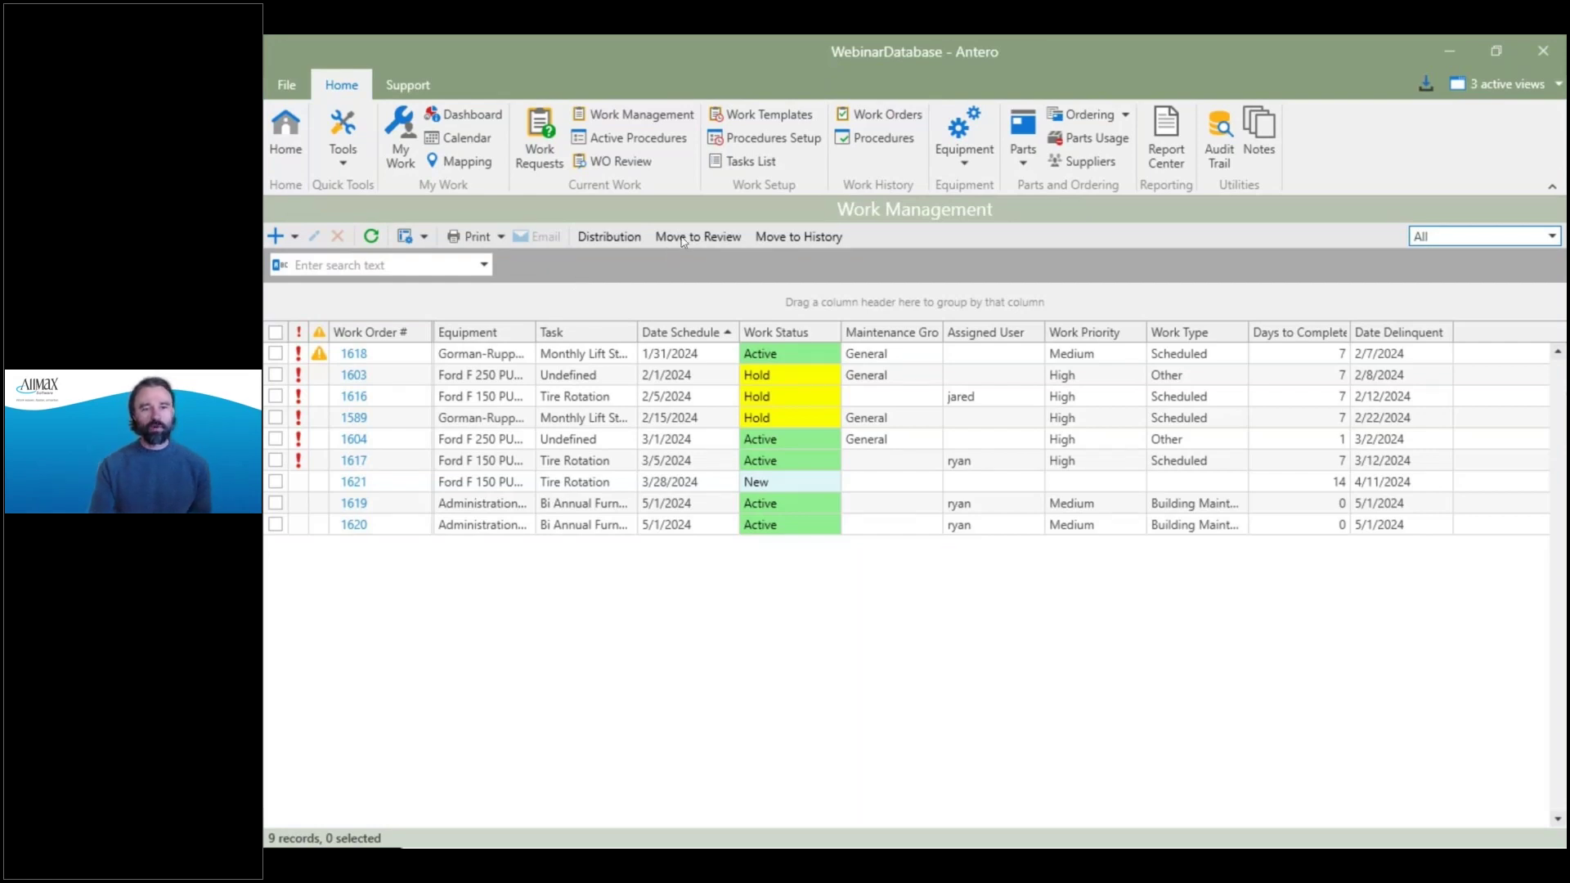
Open WO Review and examine the Ford F 250 work order's completion details, labor, parts, tools, suppliers and miscellaneous costs.
left_click(626, 161)
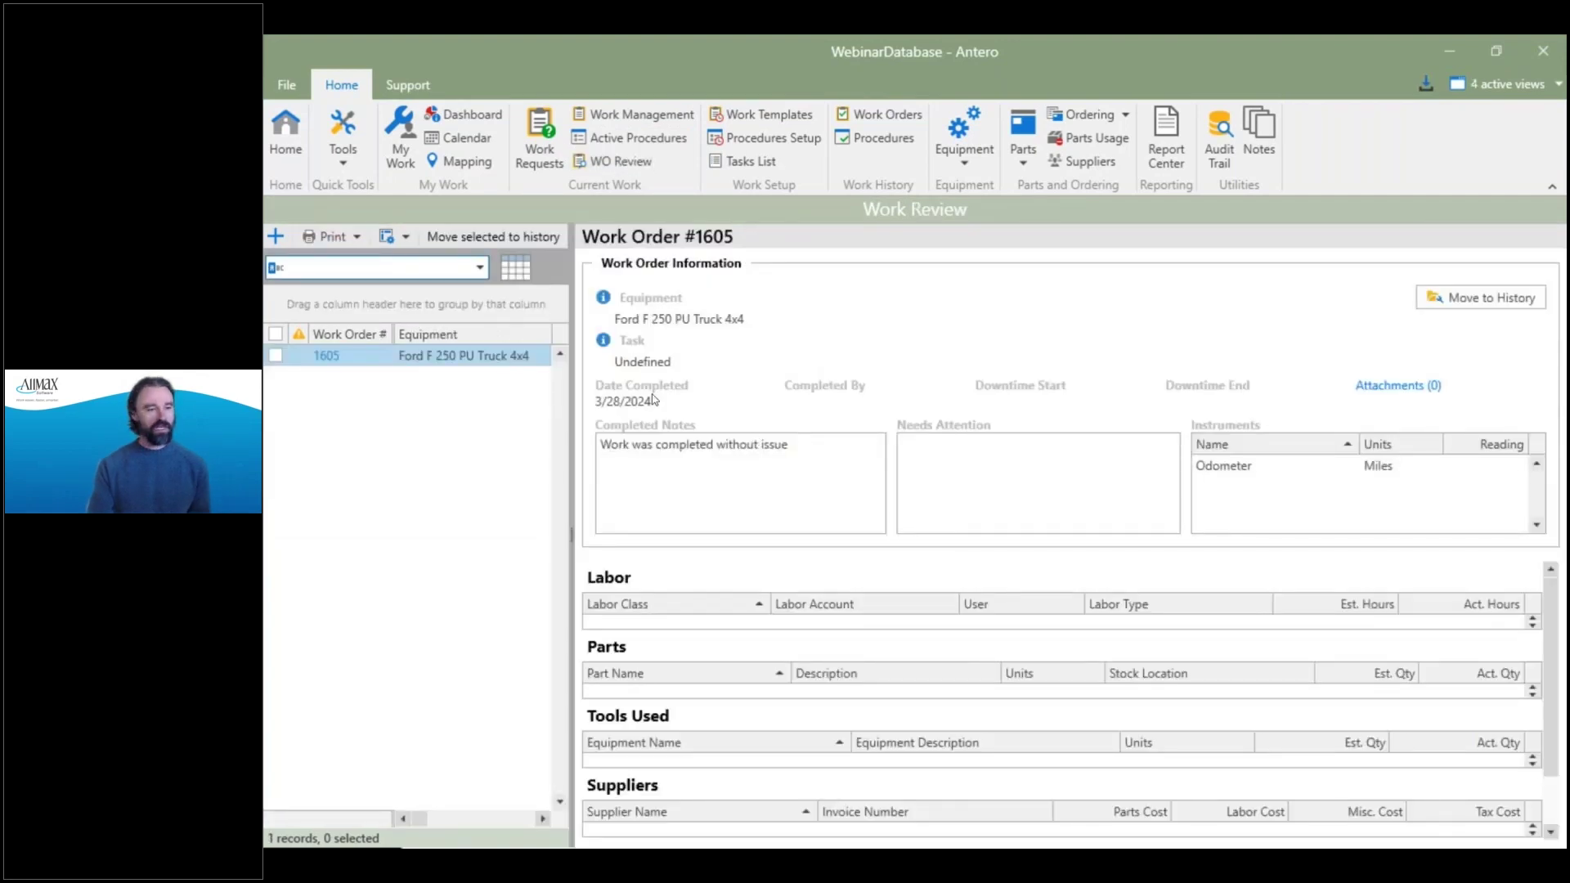
scroll(949, 577, "down", 1)
scroll(940, 589, "up", 1)
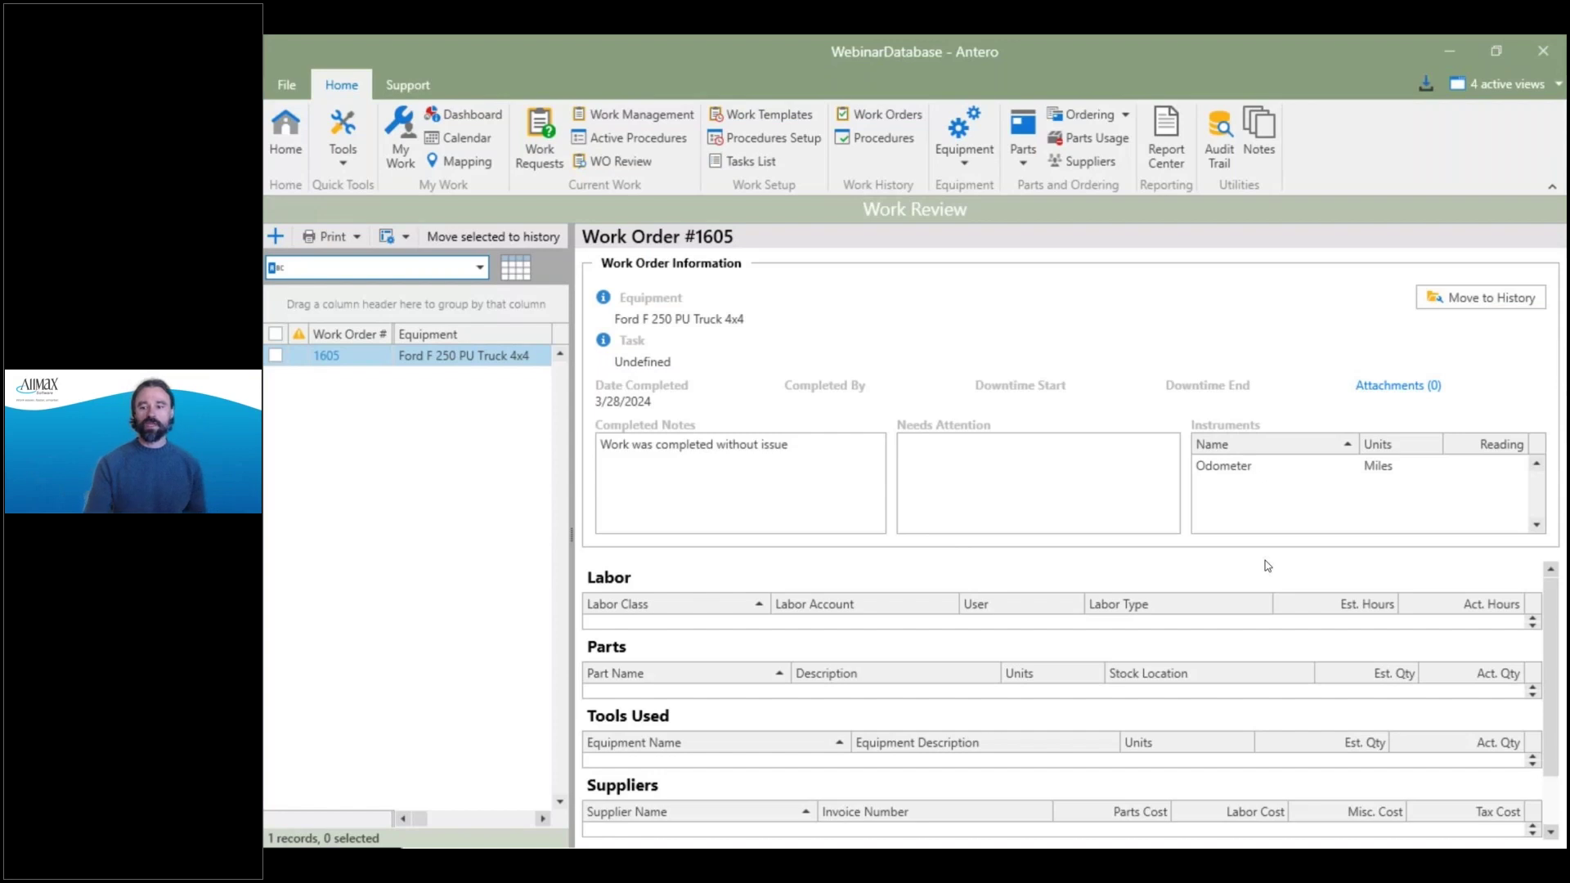
scroll(936, 695, "down", 1)
scroll(871, 717, "up", 1)
scroll(872, 717, "down", 1)
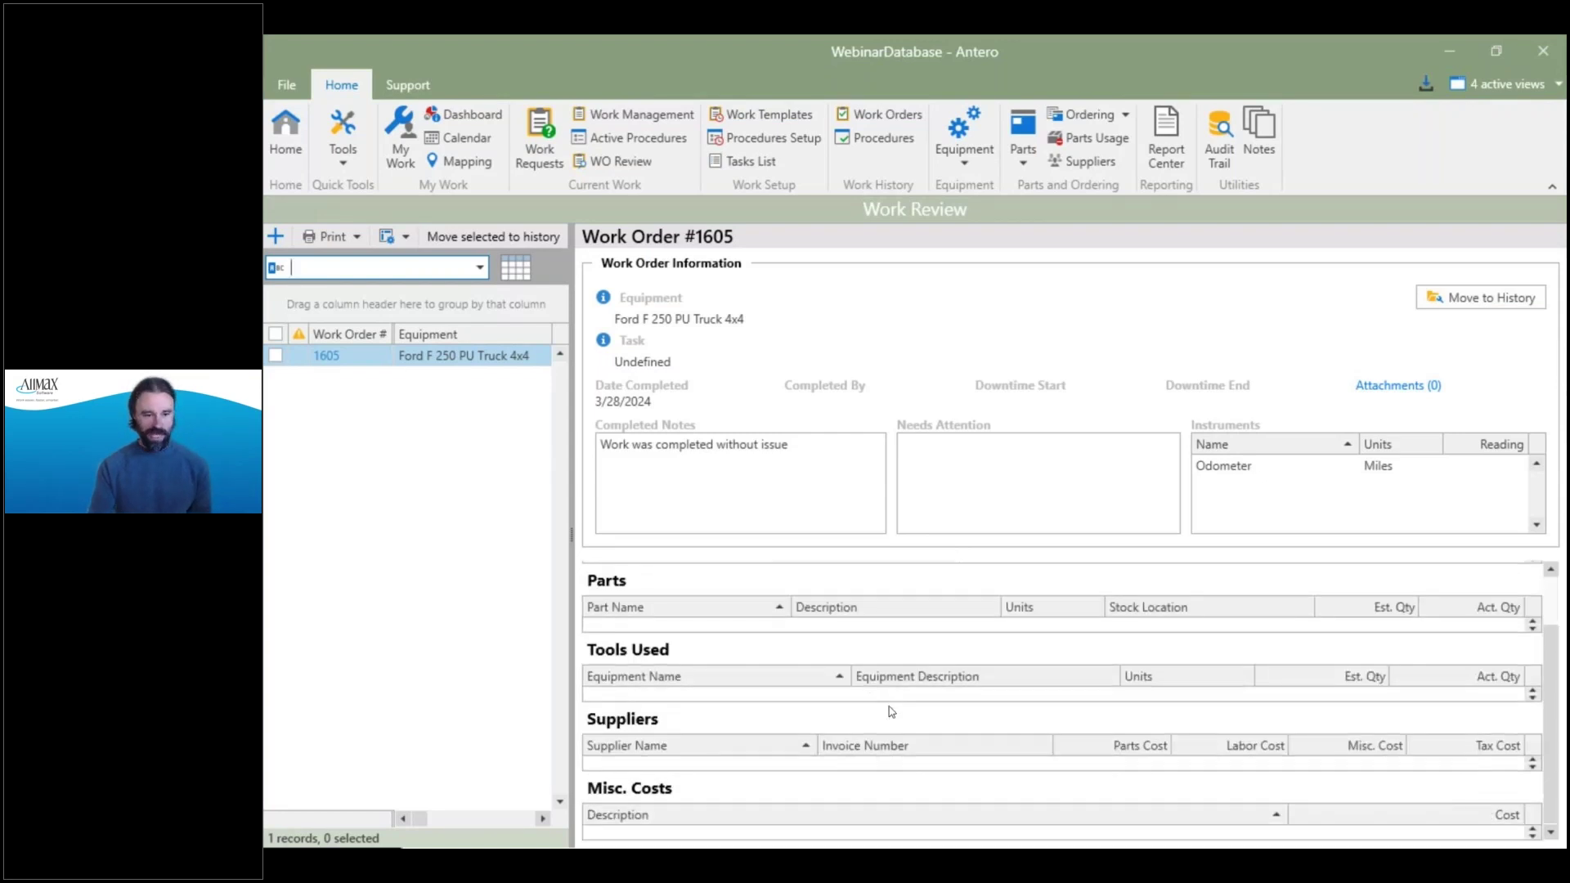
scroll(712, 621, "up", 1)
scroll(691, 634, "down", 1)
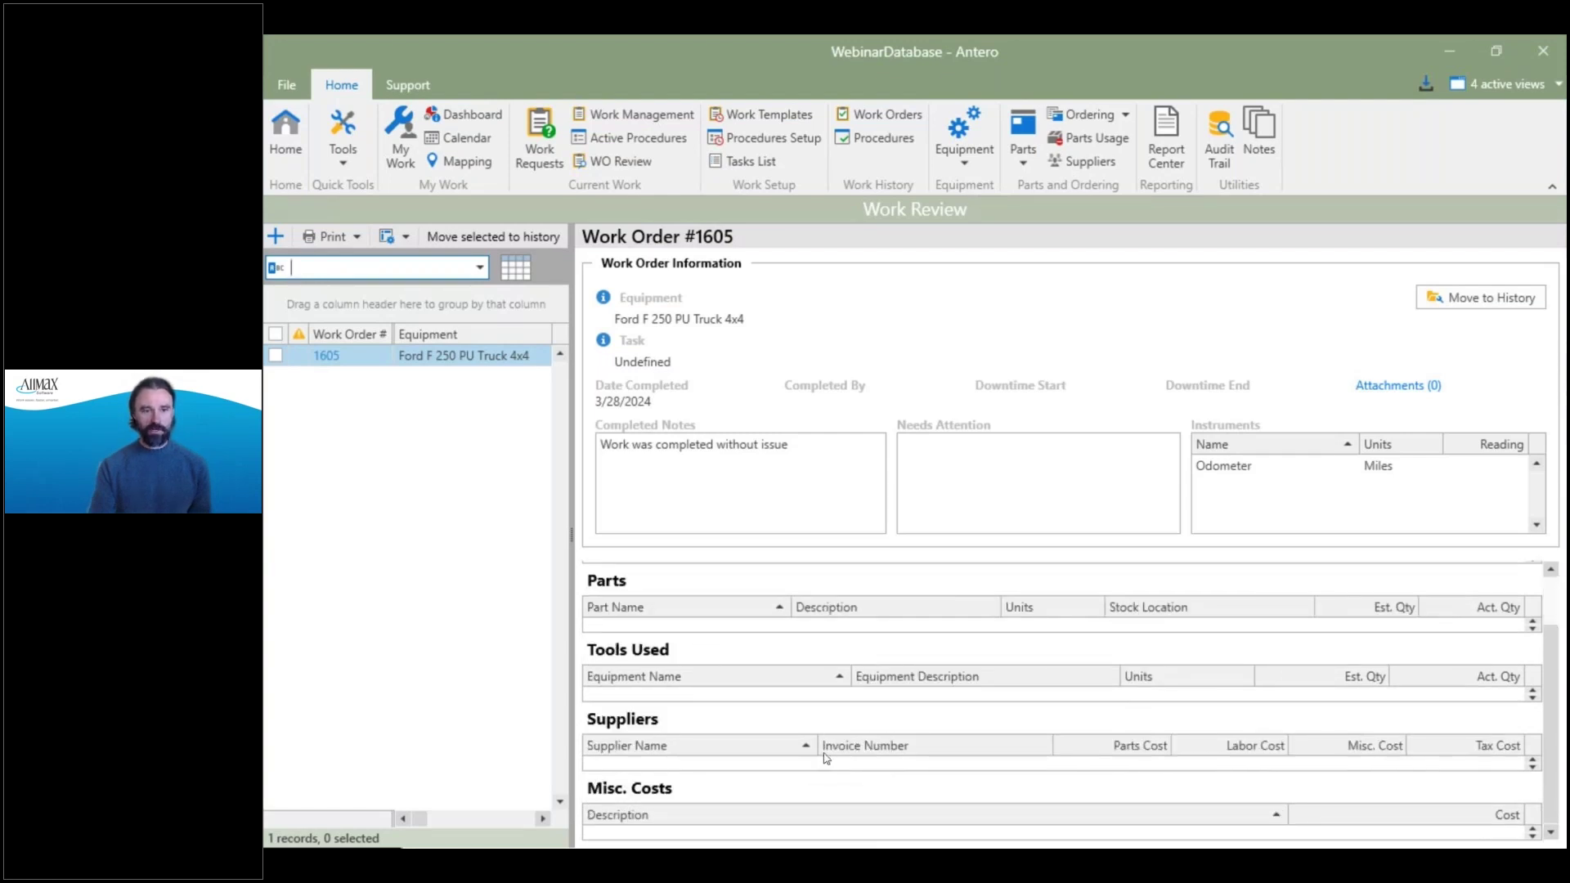
scroll(818, 736, "up", 1)
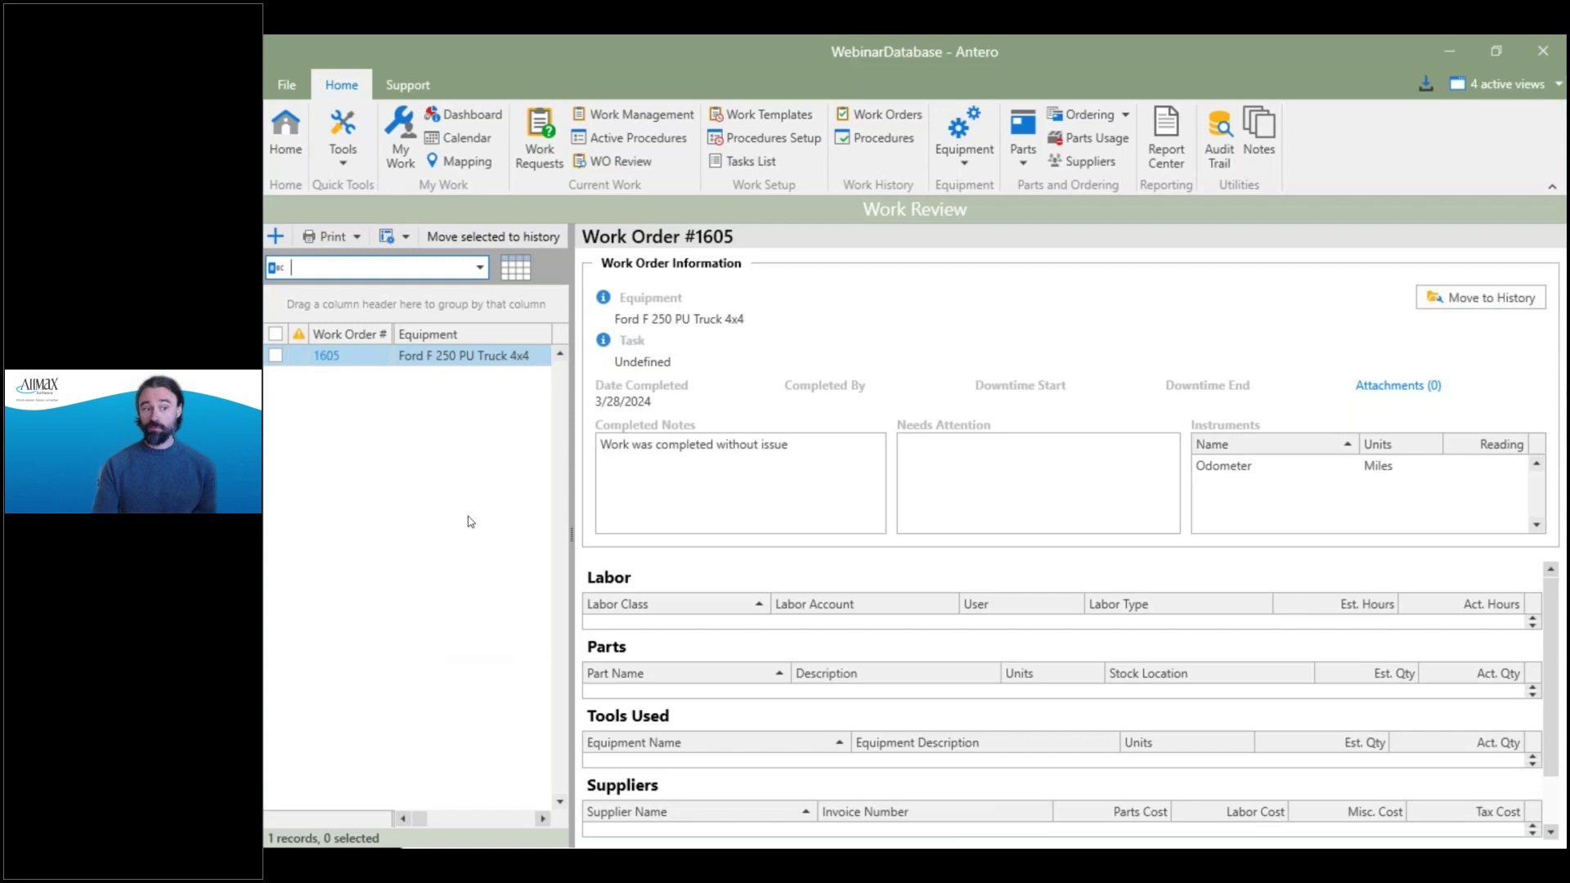
Open the Ford F 250 work order from the review list, check its instructions and completed information, and close it.
left_click(328, 360)
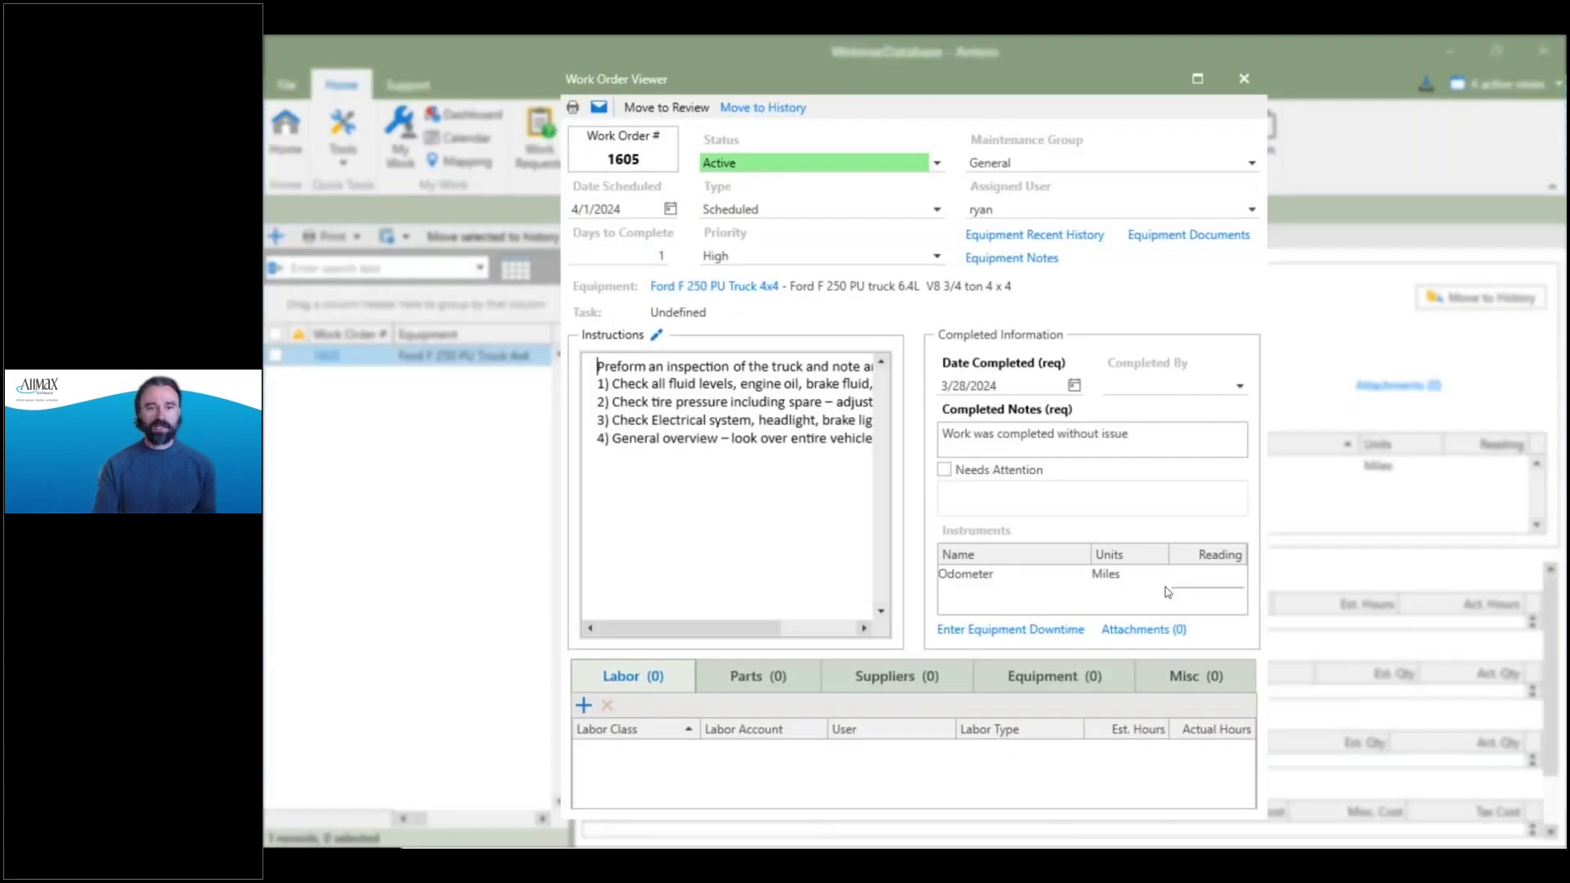
left_click(1104, 442)
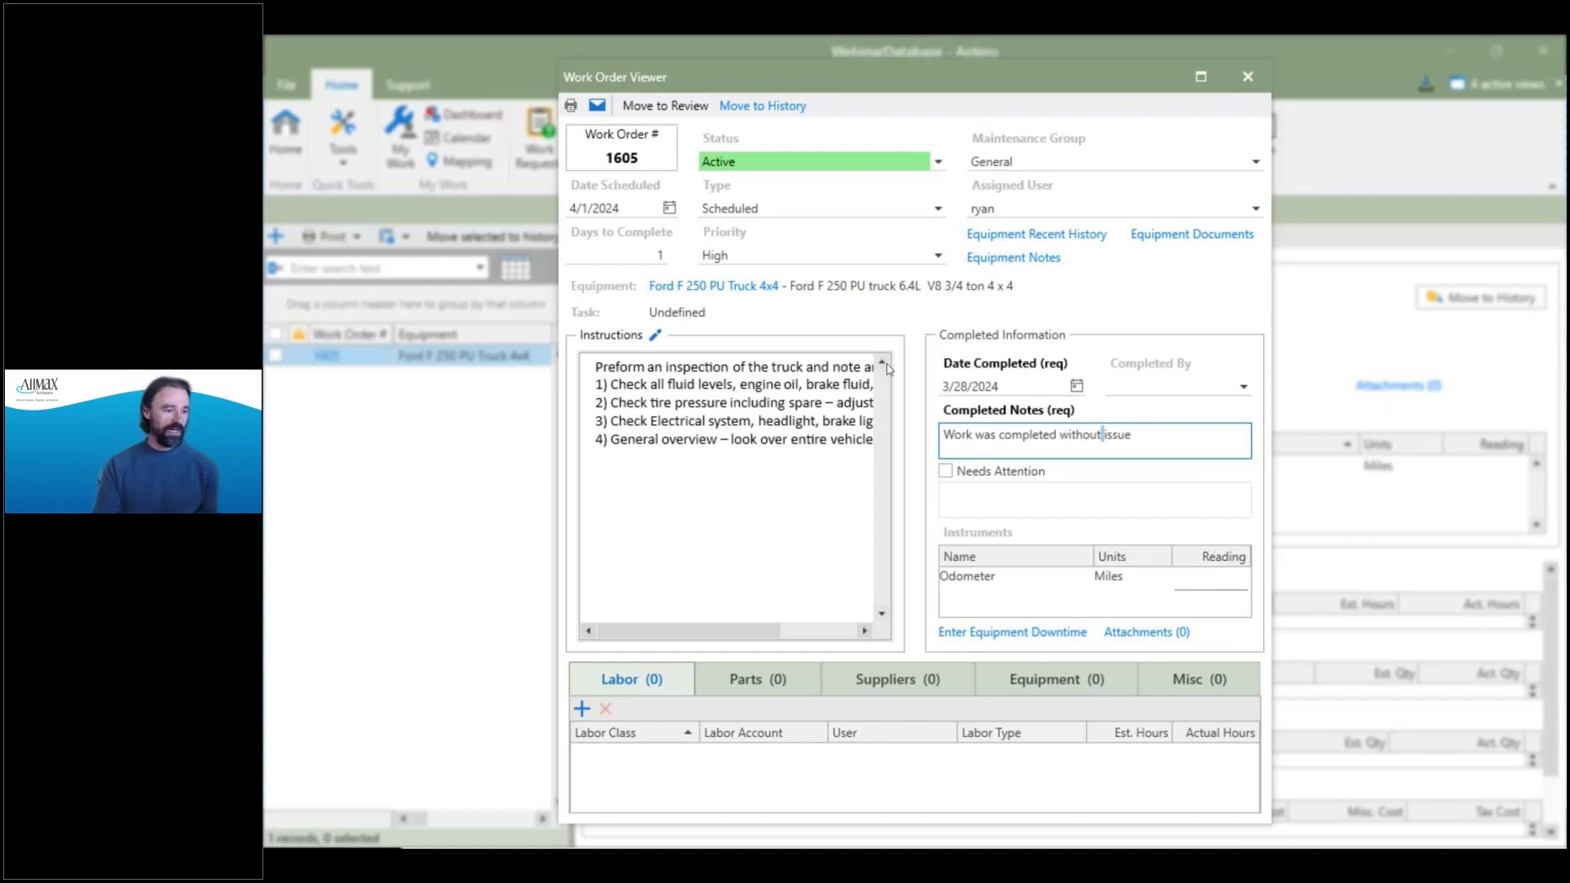
left_click(1247, 77)
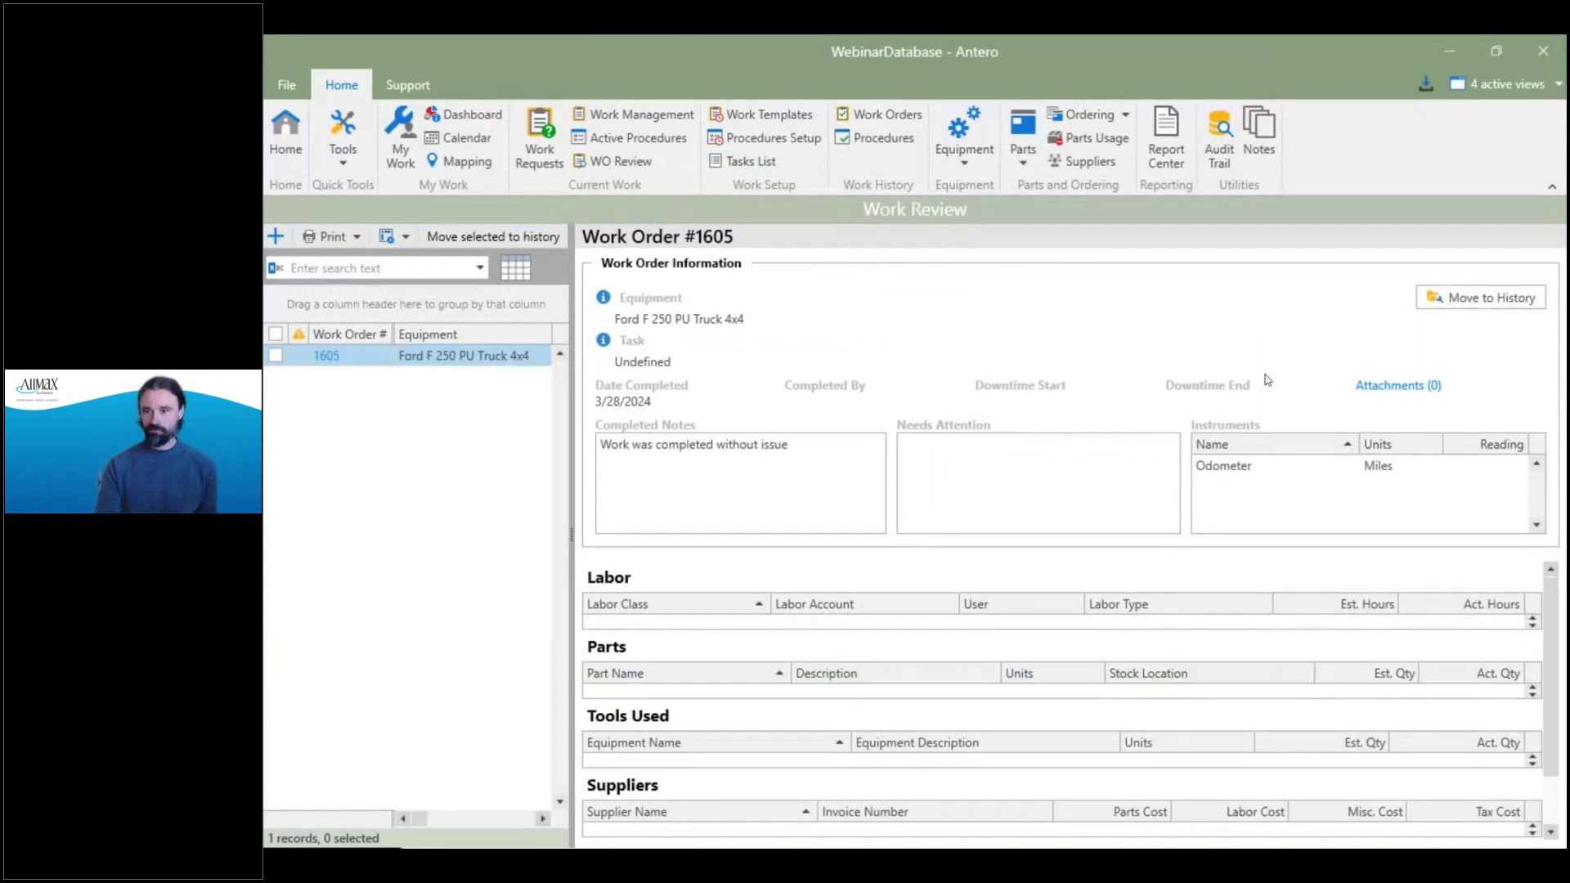
Enter an odometer reading of 45 miles on the Ford F 250 work order under review and move it to history.
left_click(1488, 310)
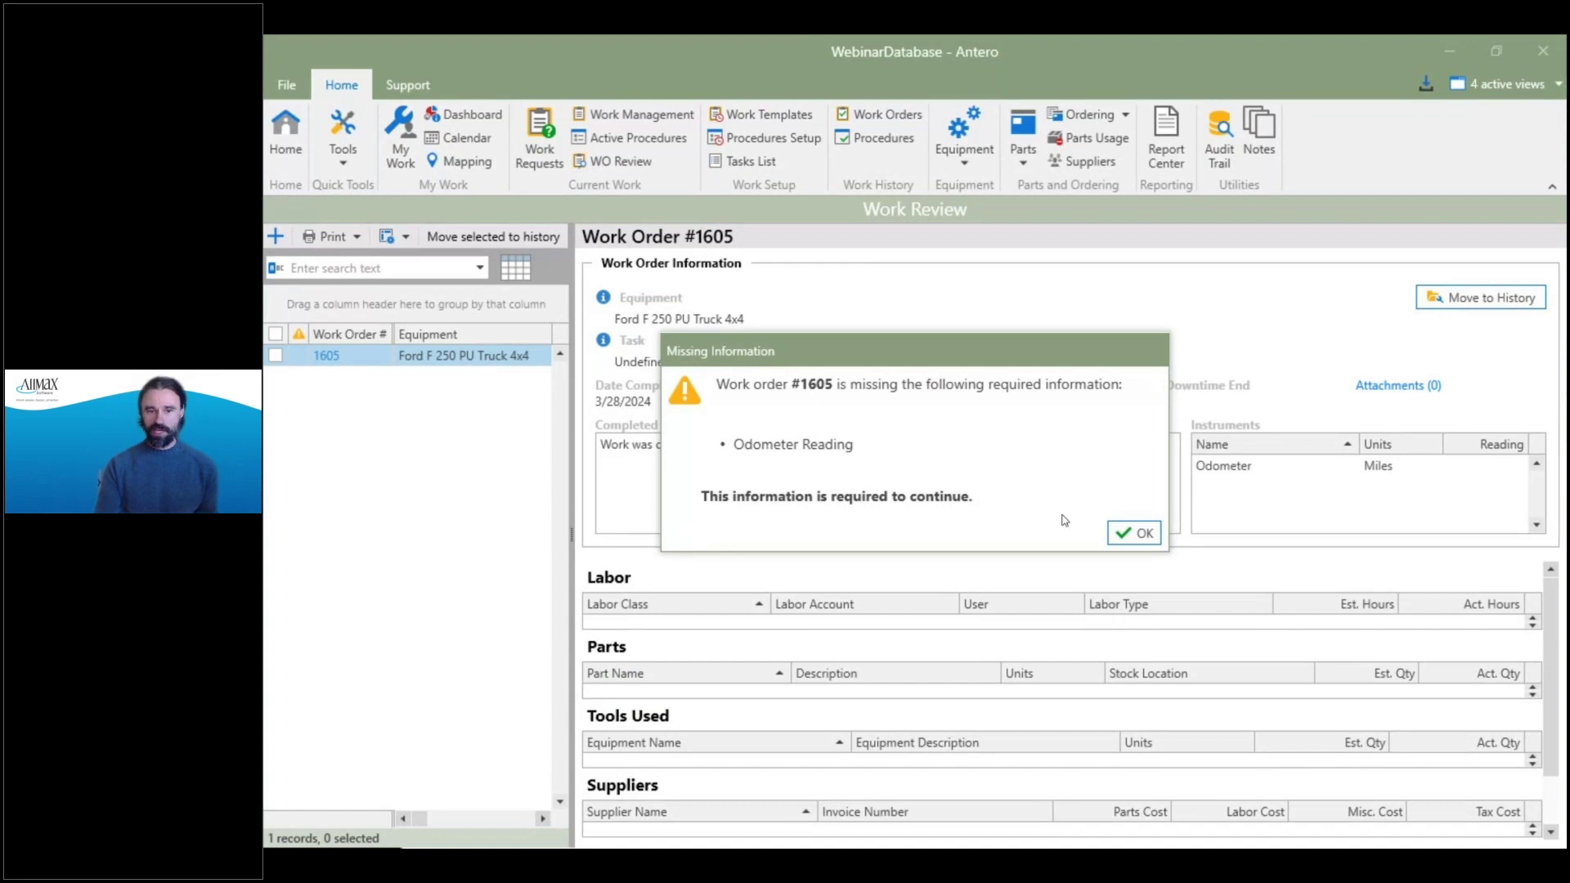
left_click(1137, 536)
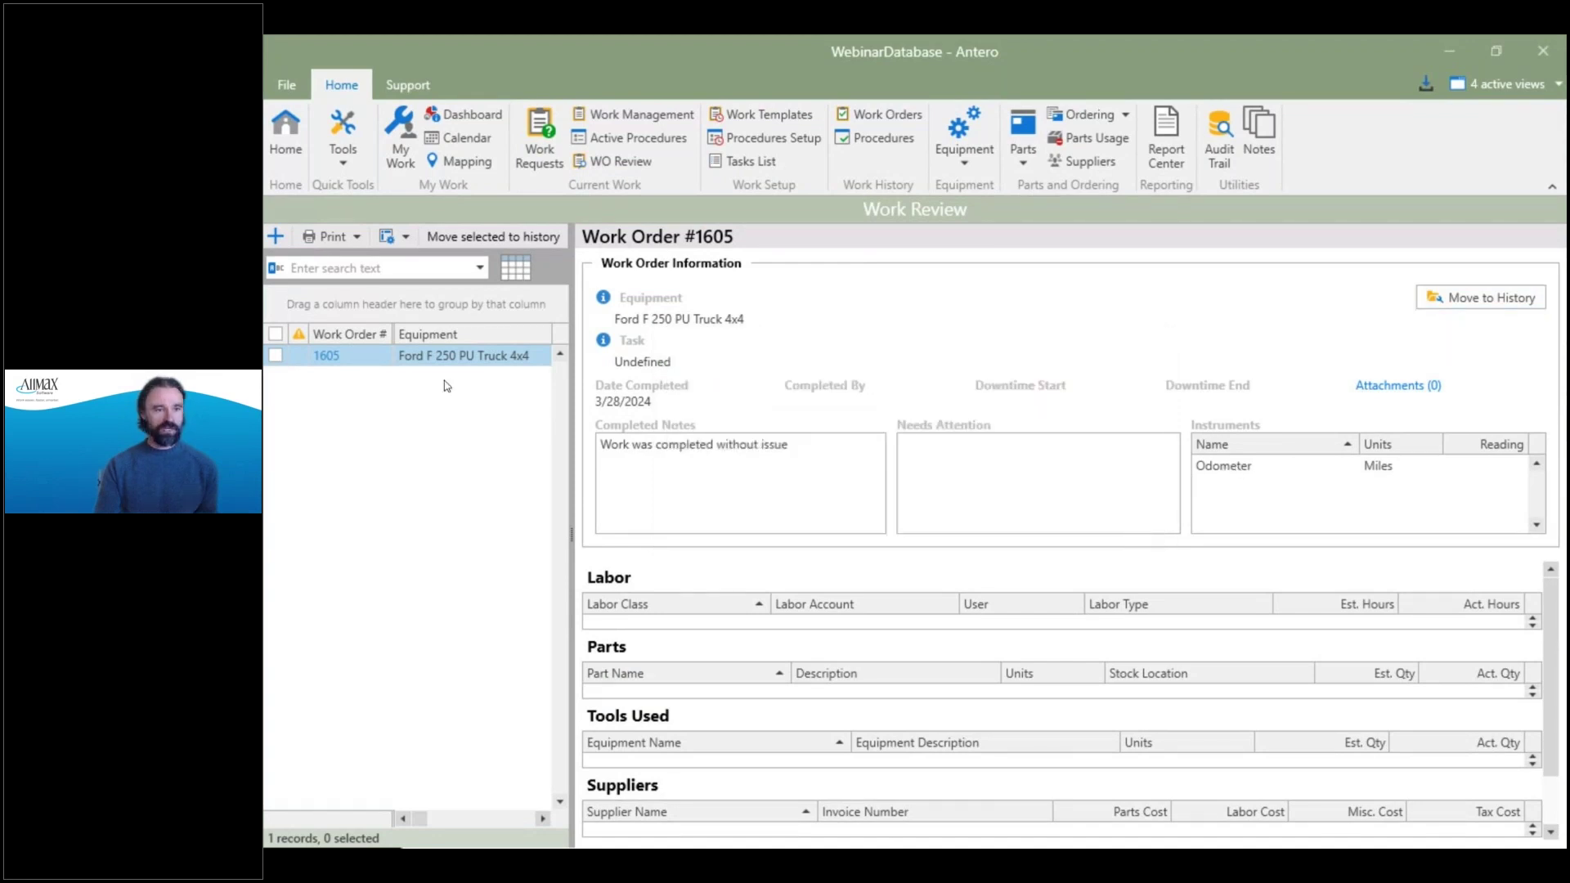
left_click(324, 359)
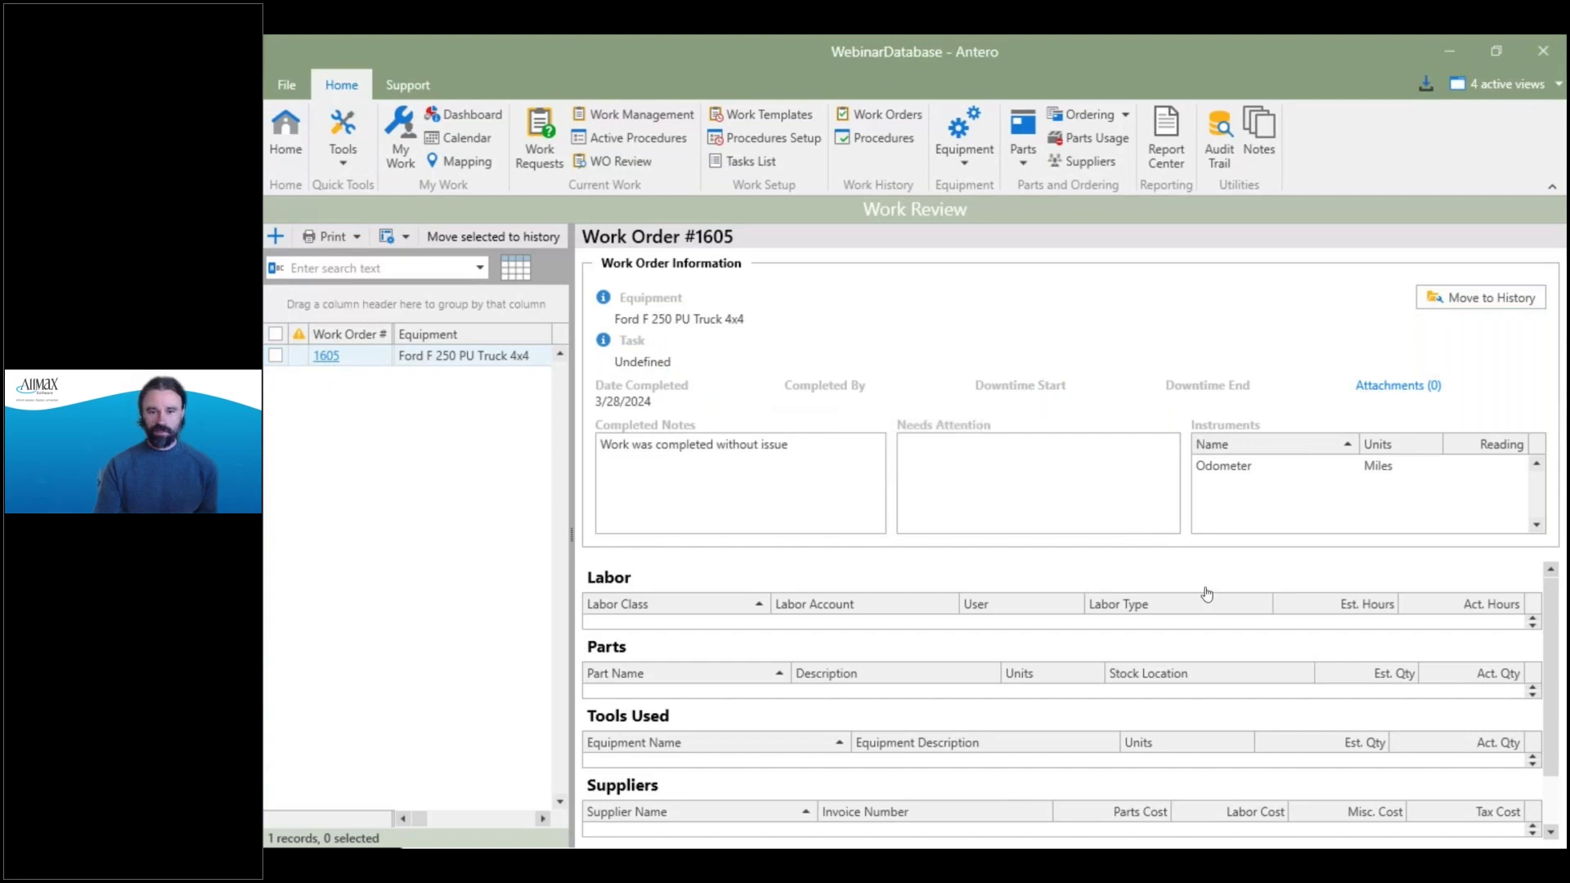
left_click(1189, 578)
type("45")
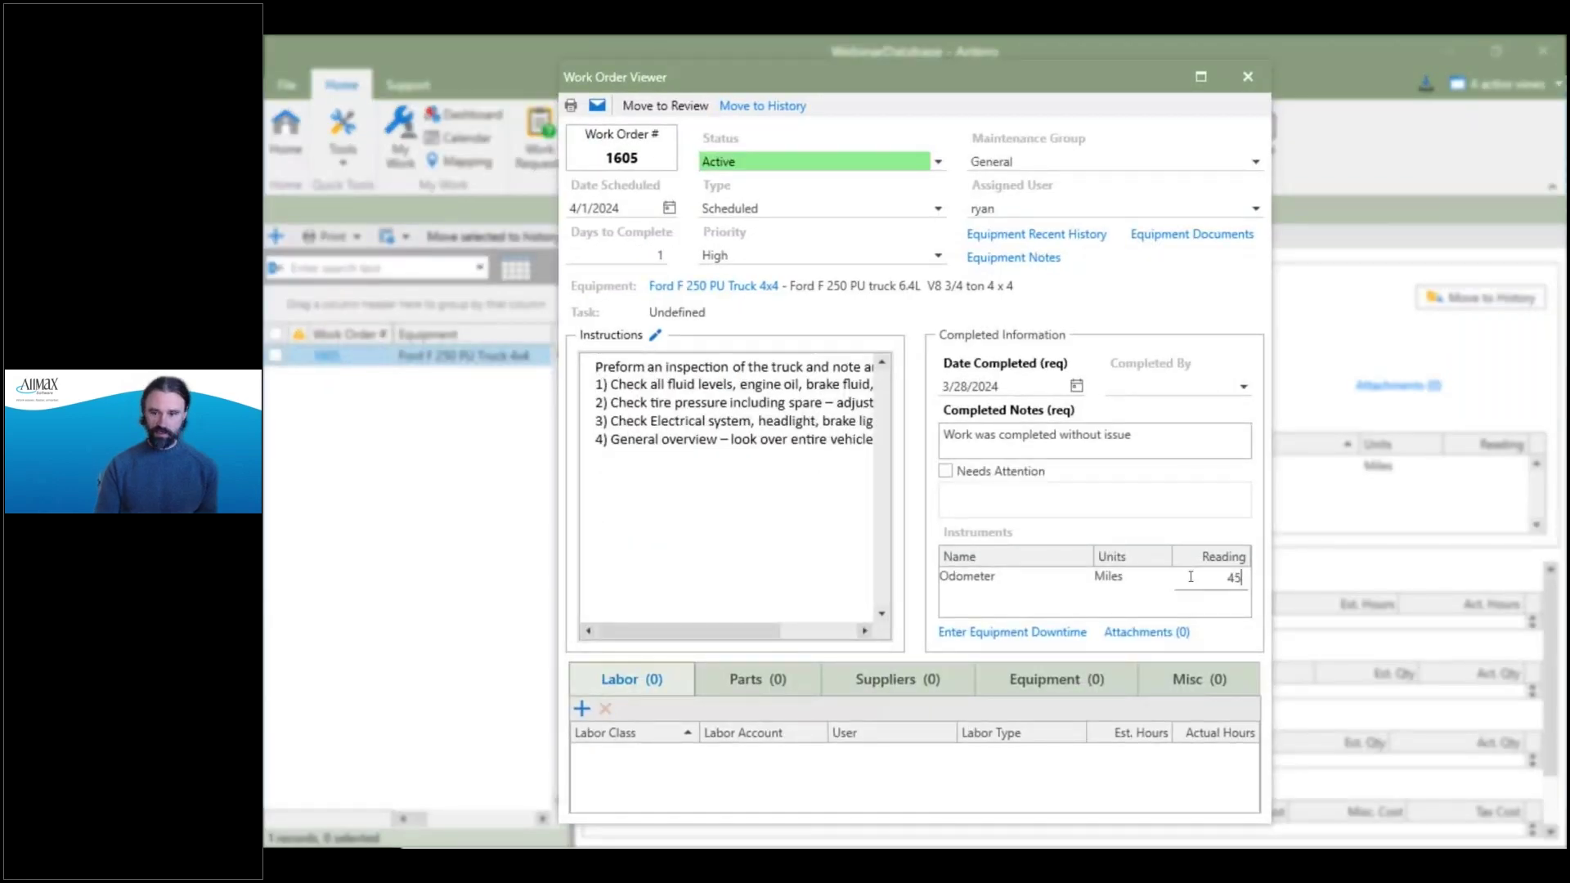
left_click(1245, 77)
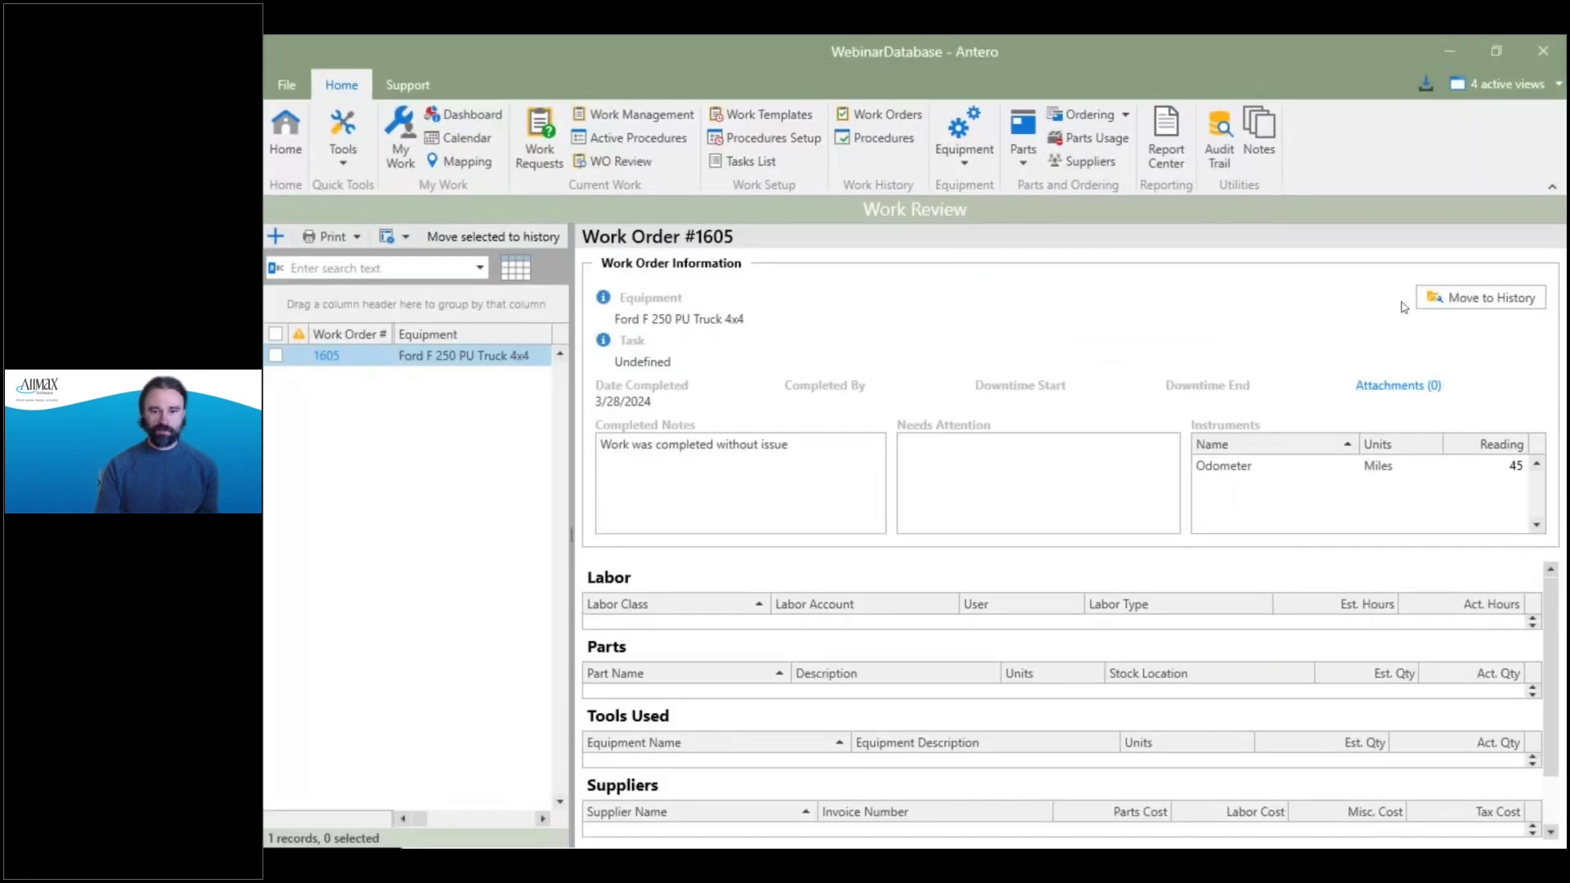
left_click(1427, 299)
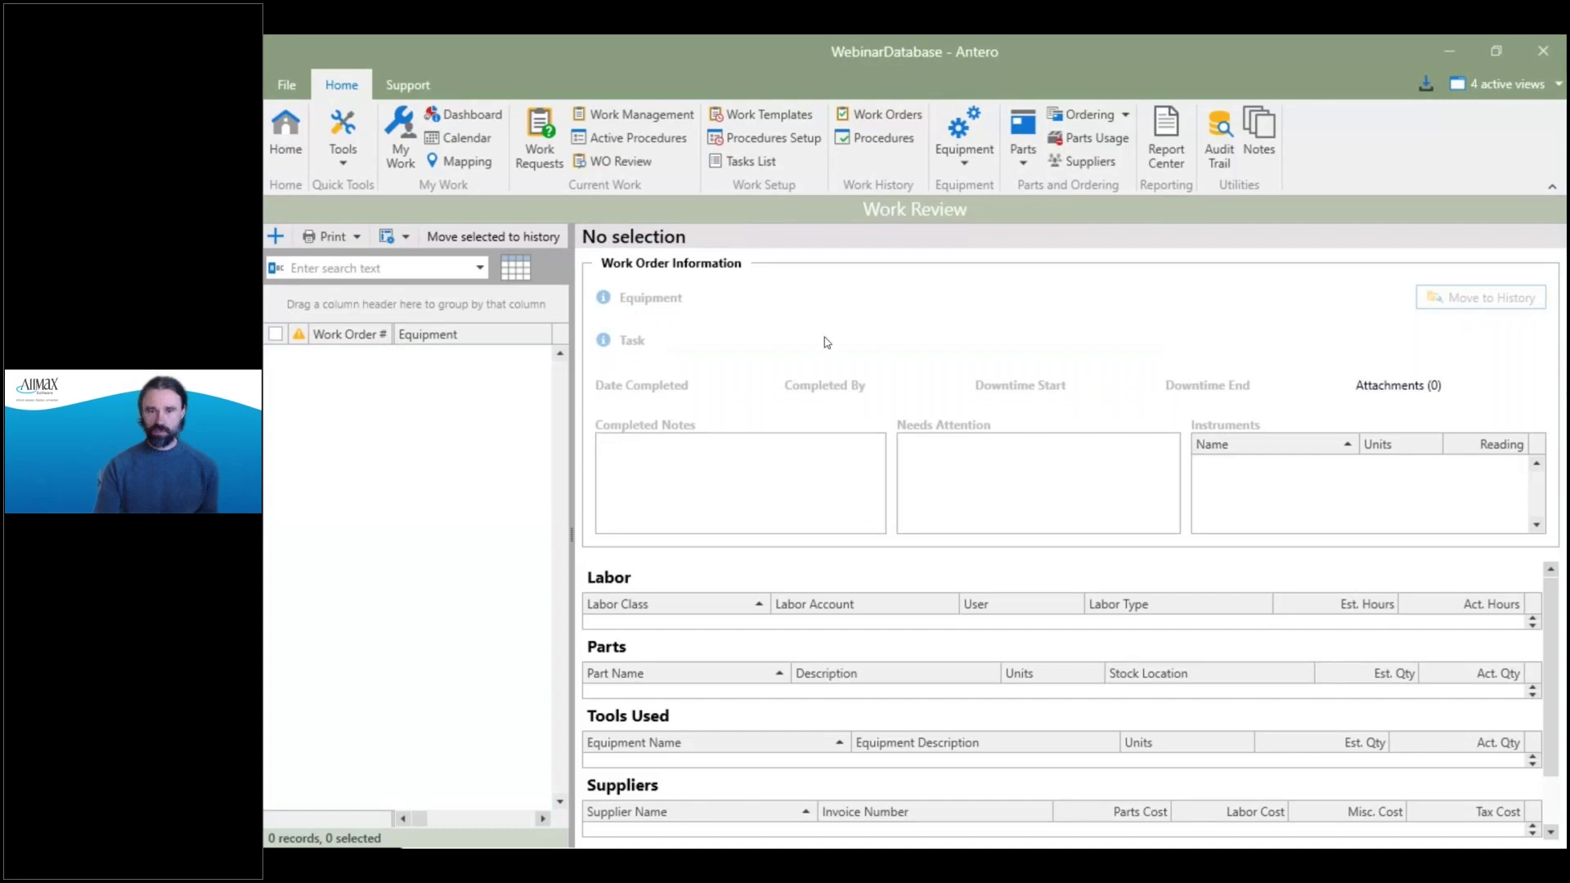
Open the work order history and examine the Ford F 250 order's completion details and the list of past work orders.
left_click(867, 124)
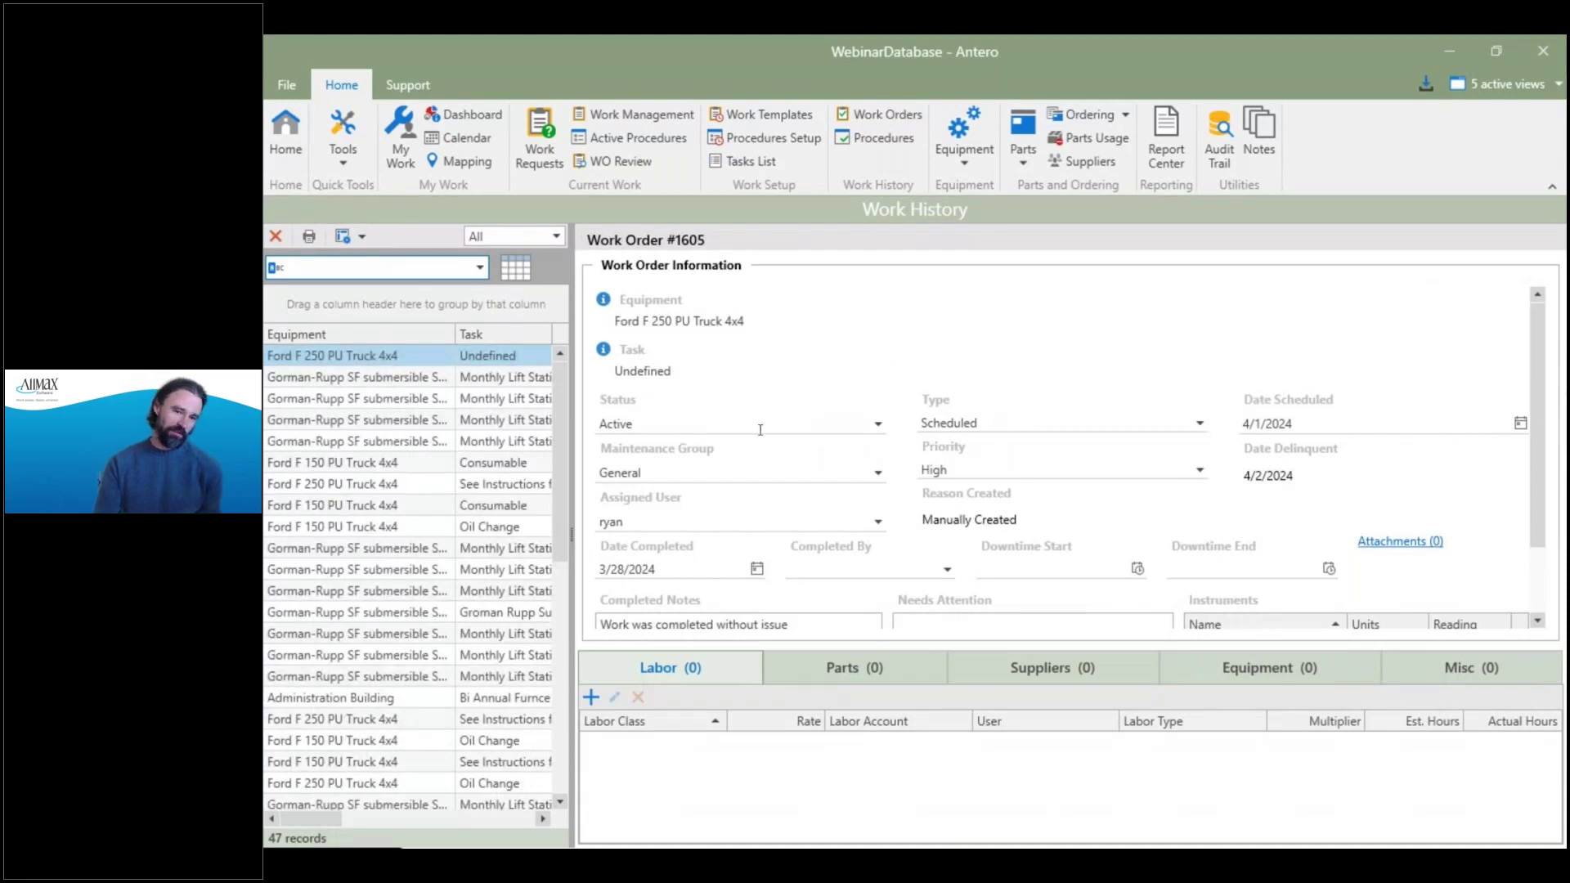
scroll(894, 364, "down", 2)
scroll(450, 556, "down", 5)
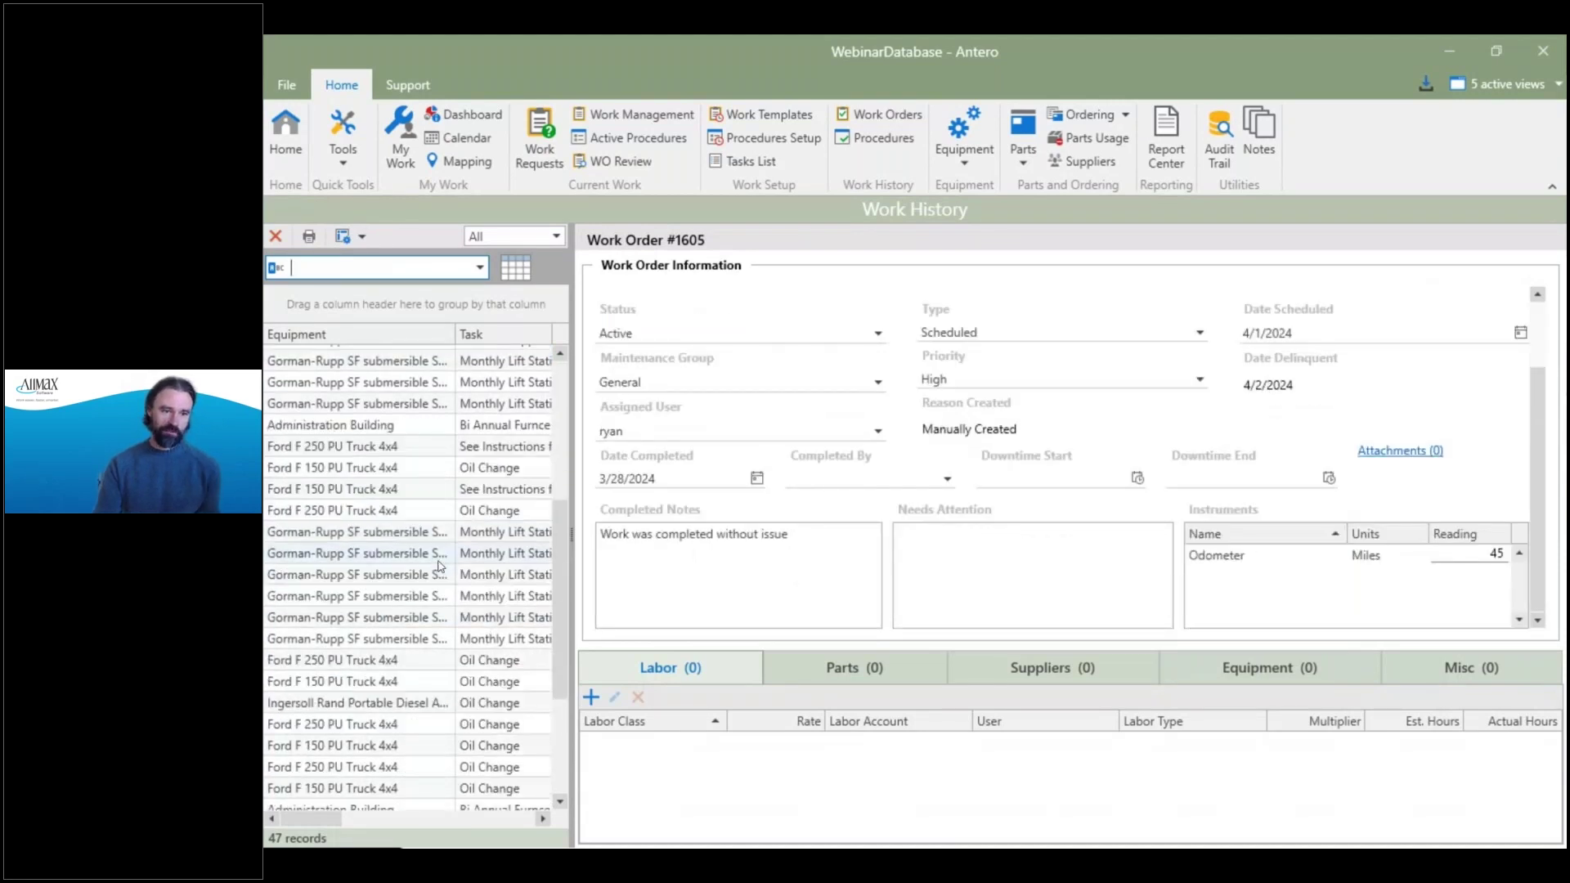
scroll(440, 567, "up", 5)
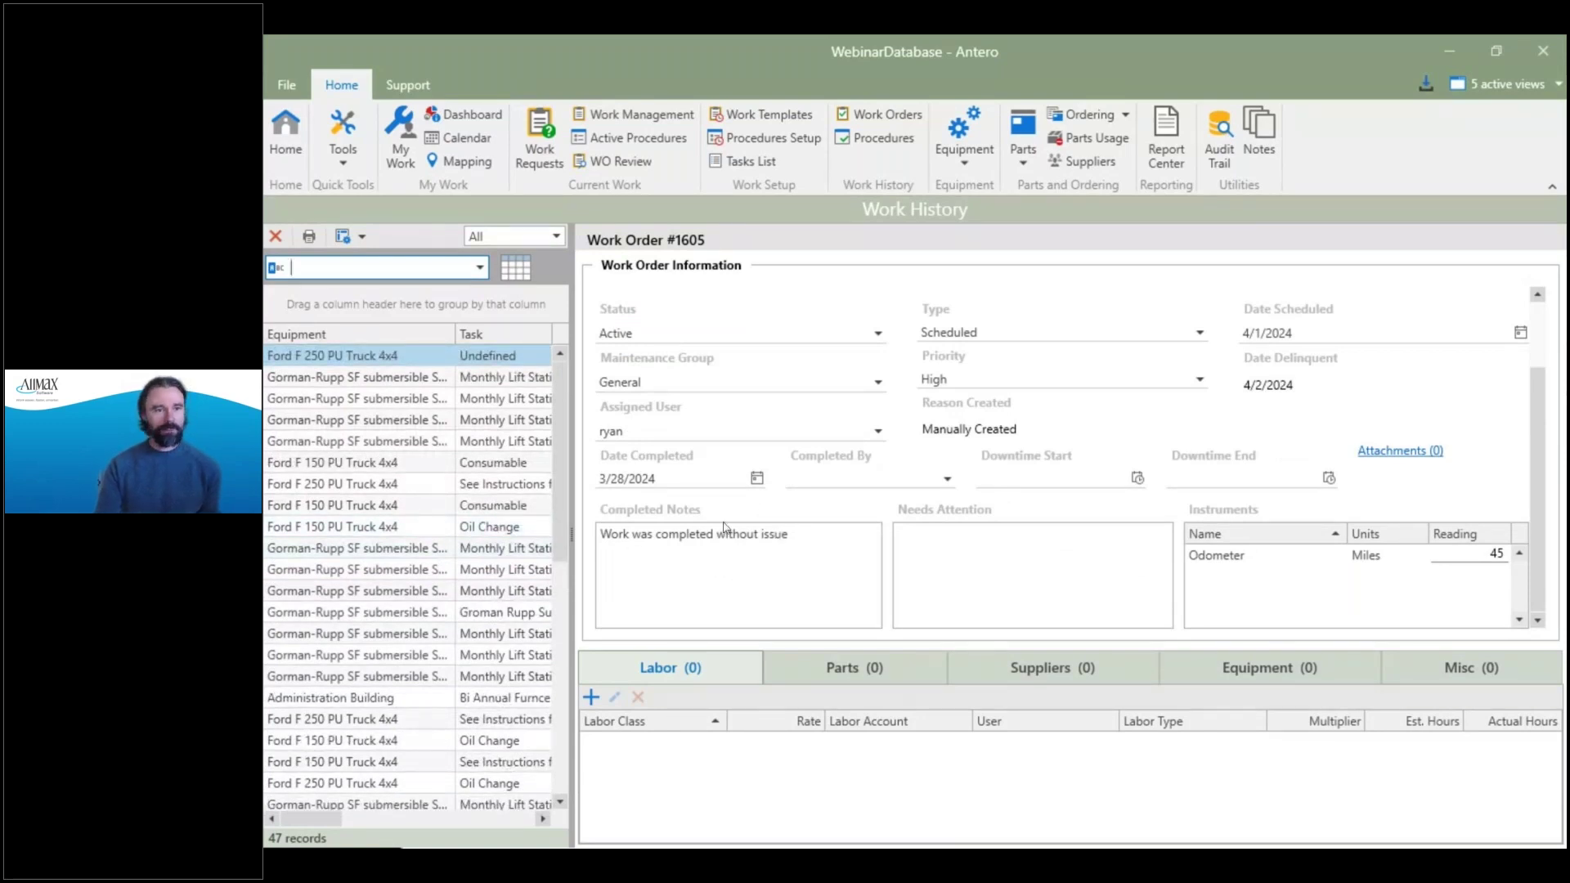
Close the open My Work, Work Management, Work Review and Work History views.
left_click(1512, 85)
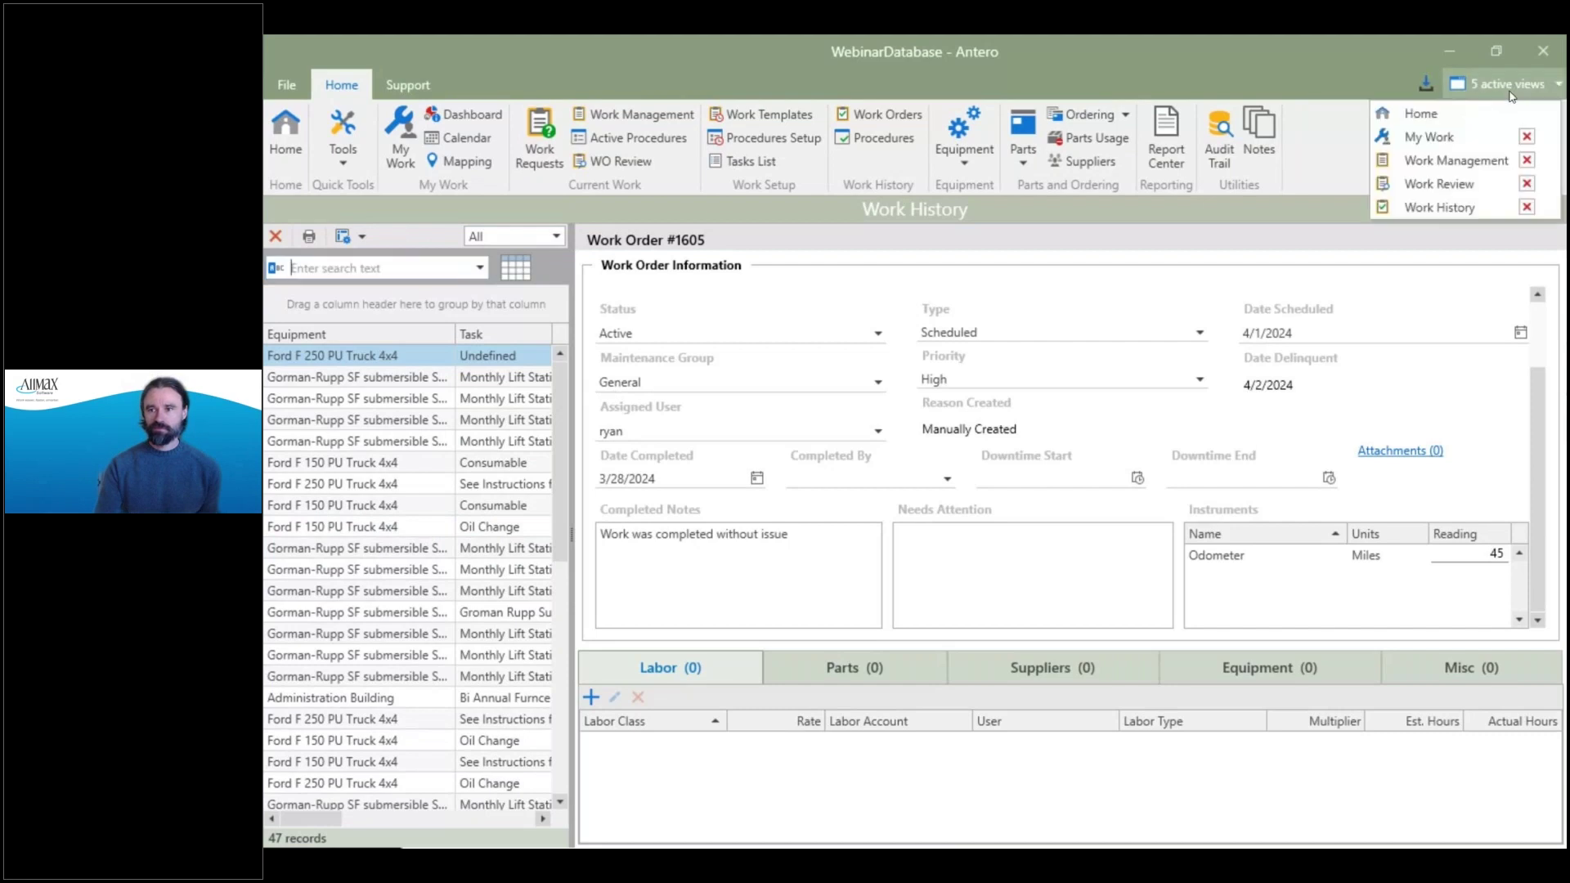
left_click(1526, 136)
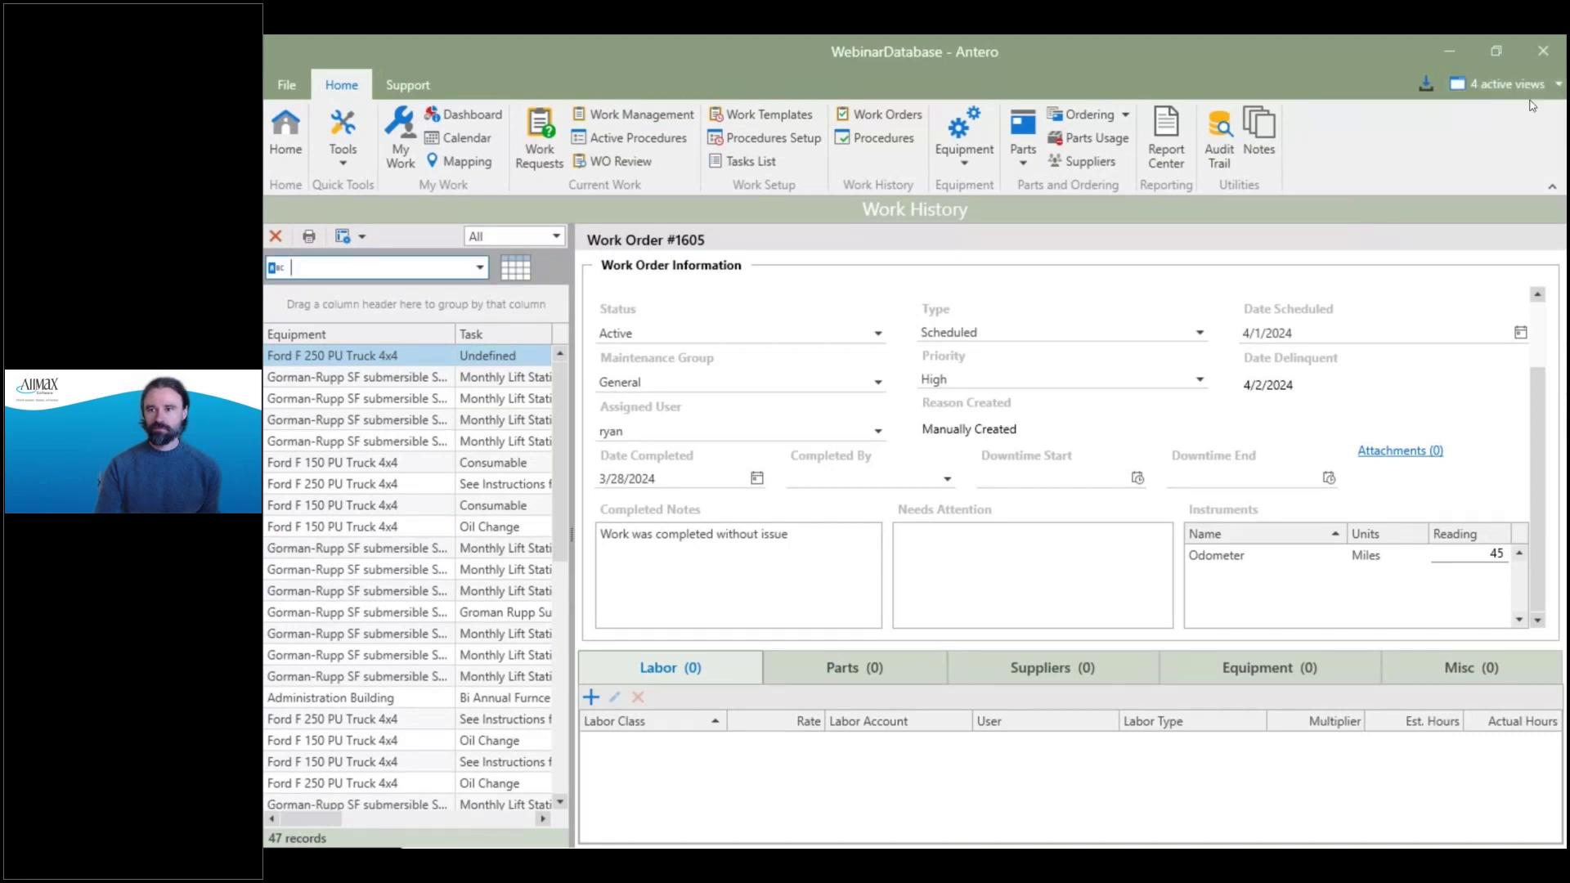
left_click(1526, 137)
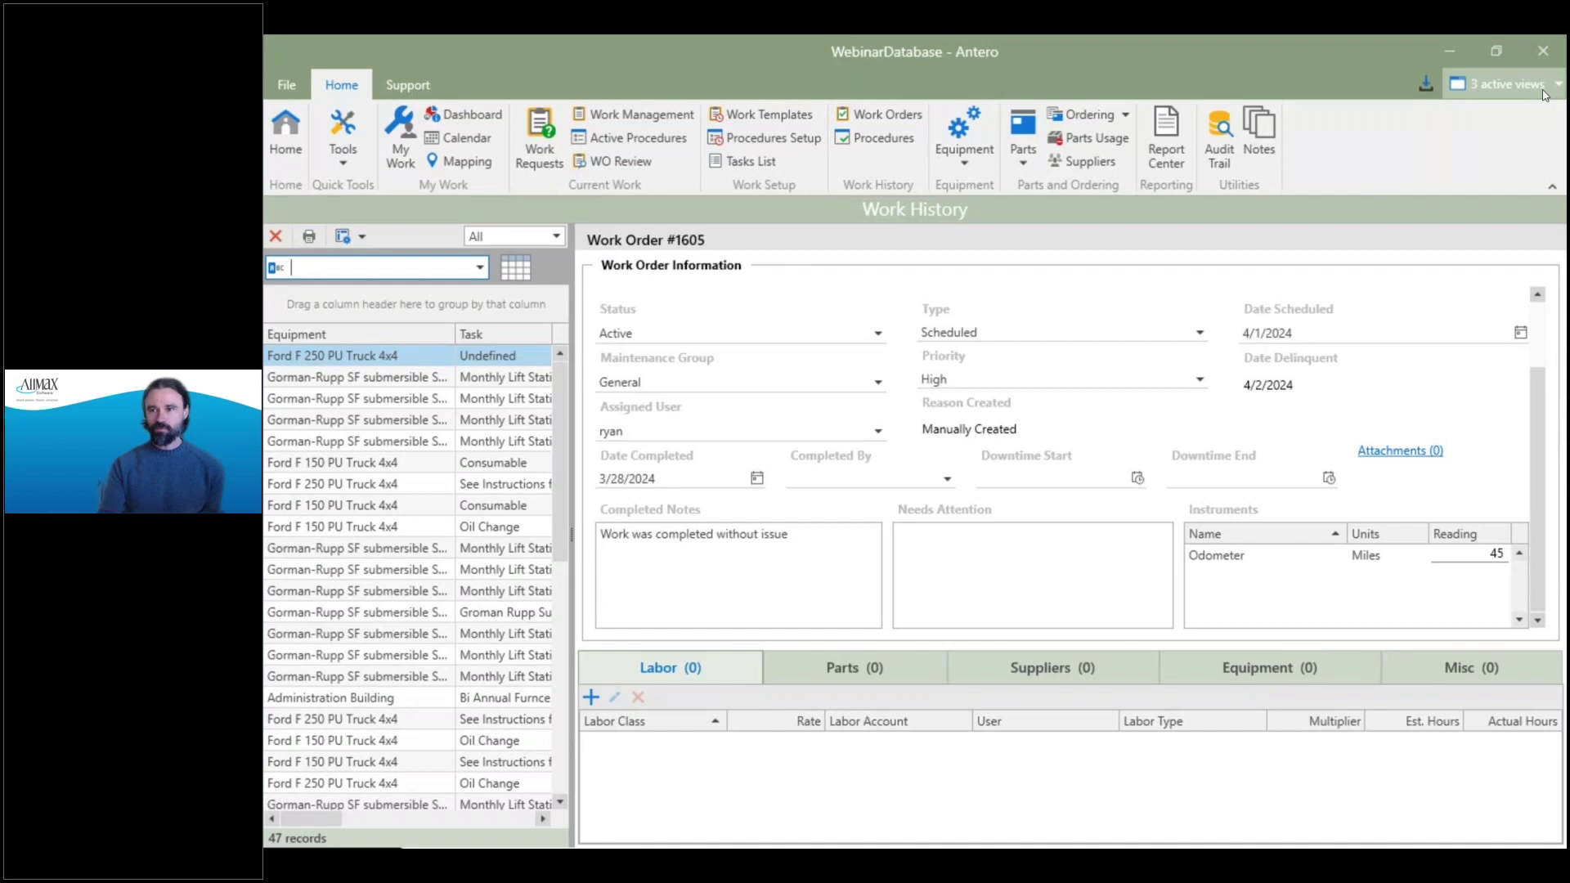
left_click(1543, 88)
left_click(1529, 136)
left_click(1529, 142)
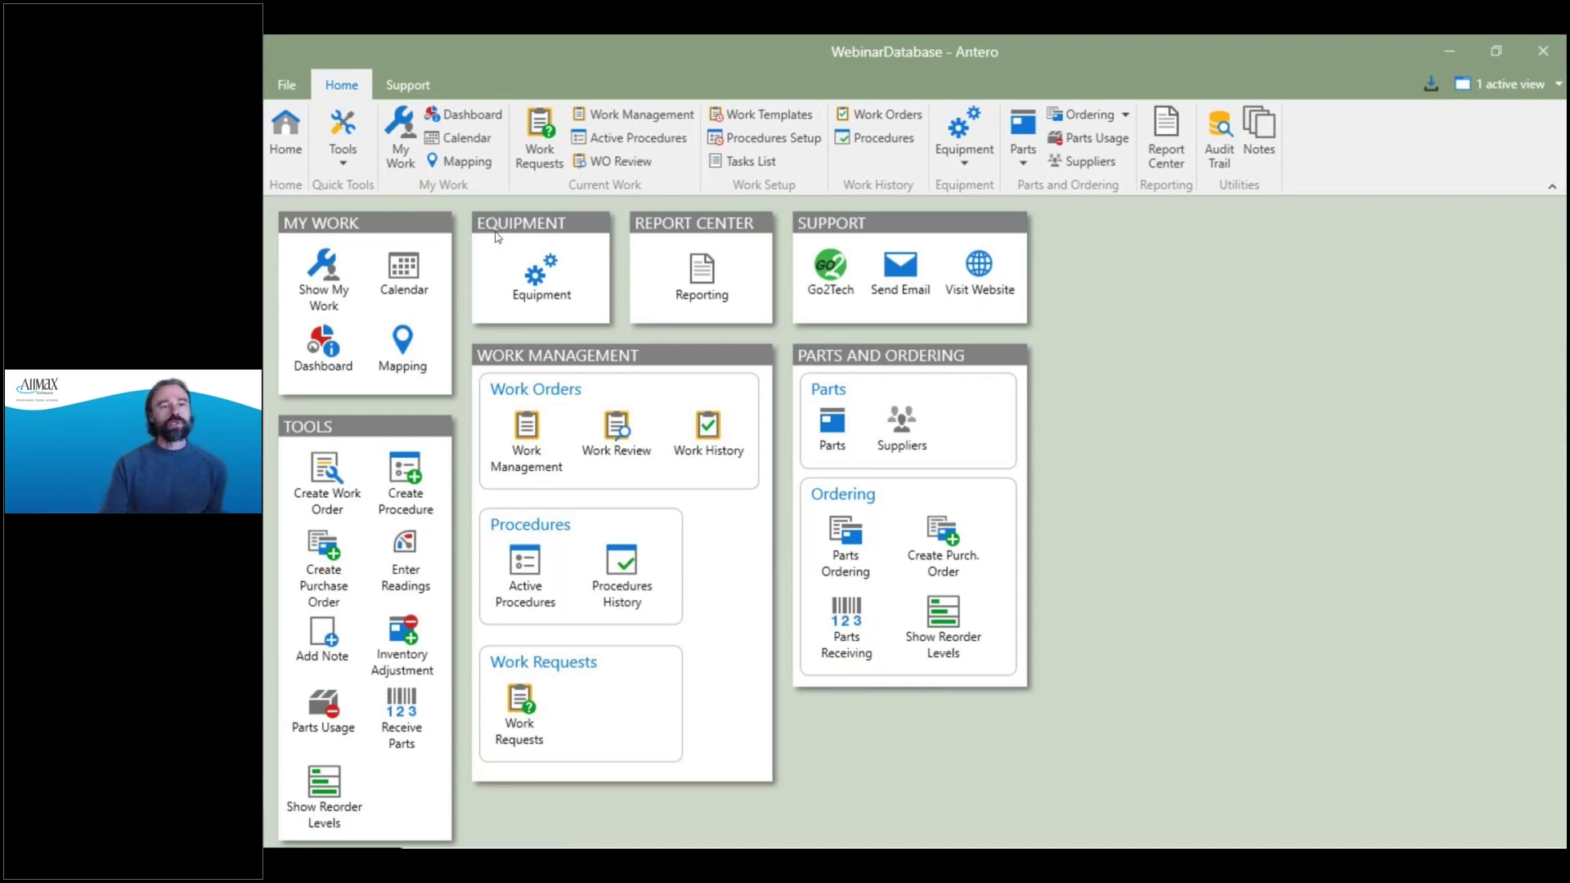
Open the Gorman-Rupp Monthly Lift Station Inspection work order from My Work, widen its viewer window to inspect it, and close it.
left_click(403, 170)
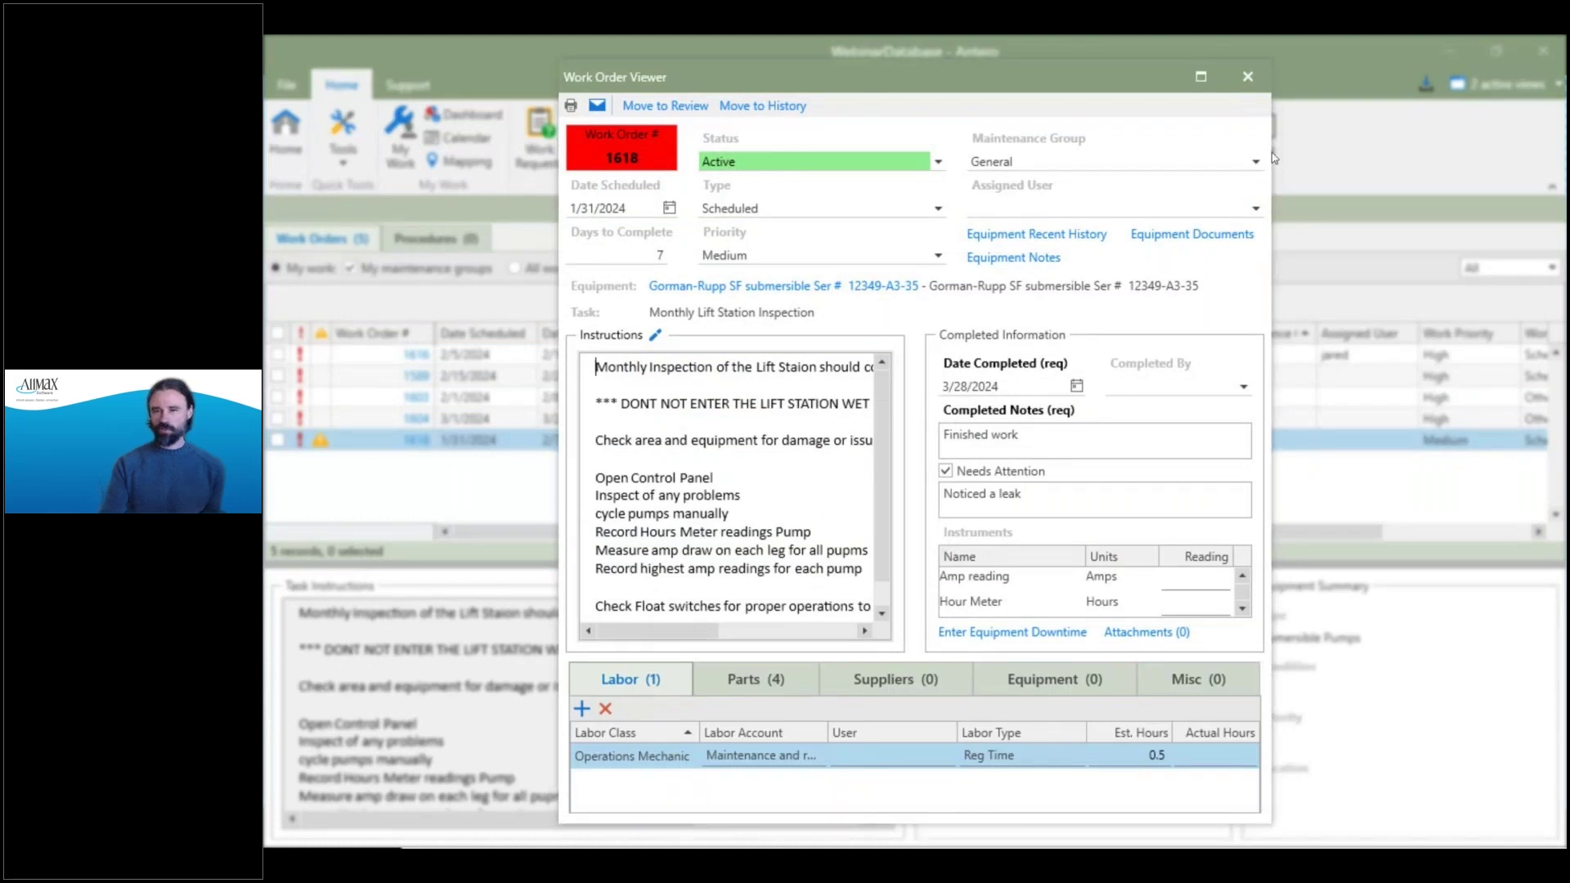
left_click_drag(1270, 156, 1504, 155)
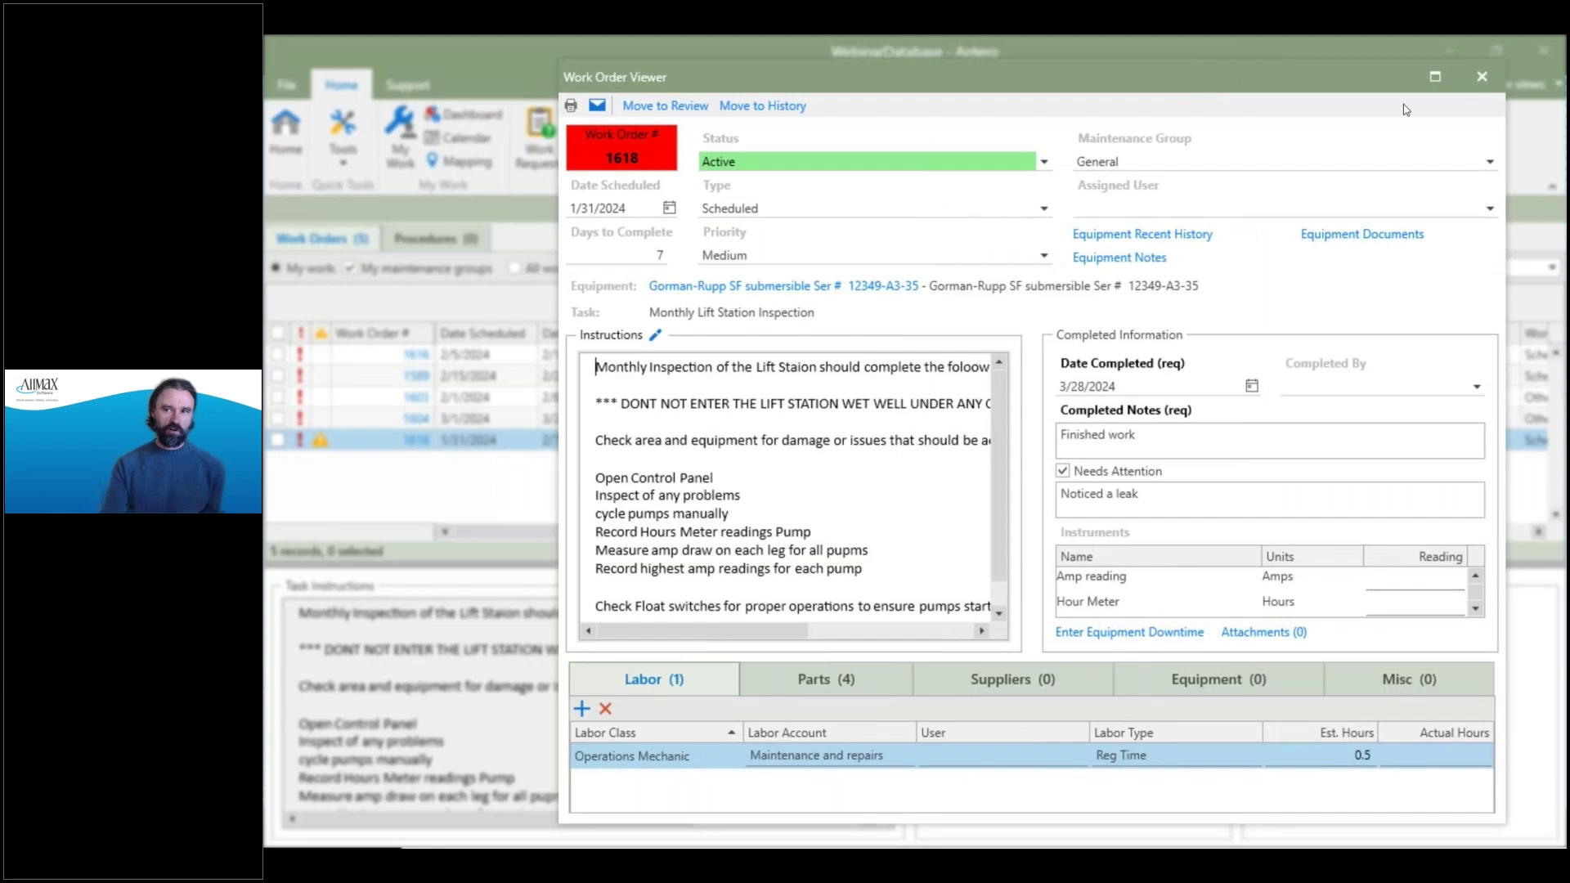
left_click(1481, 76)
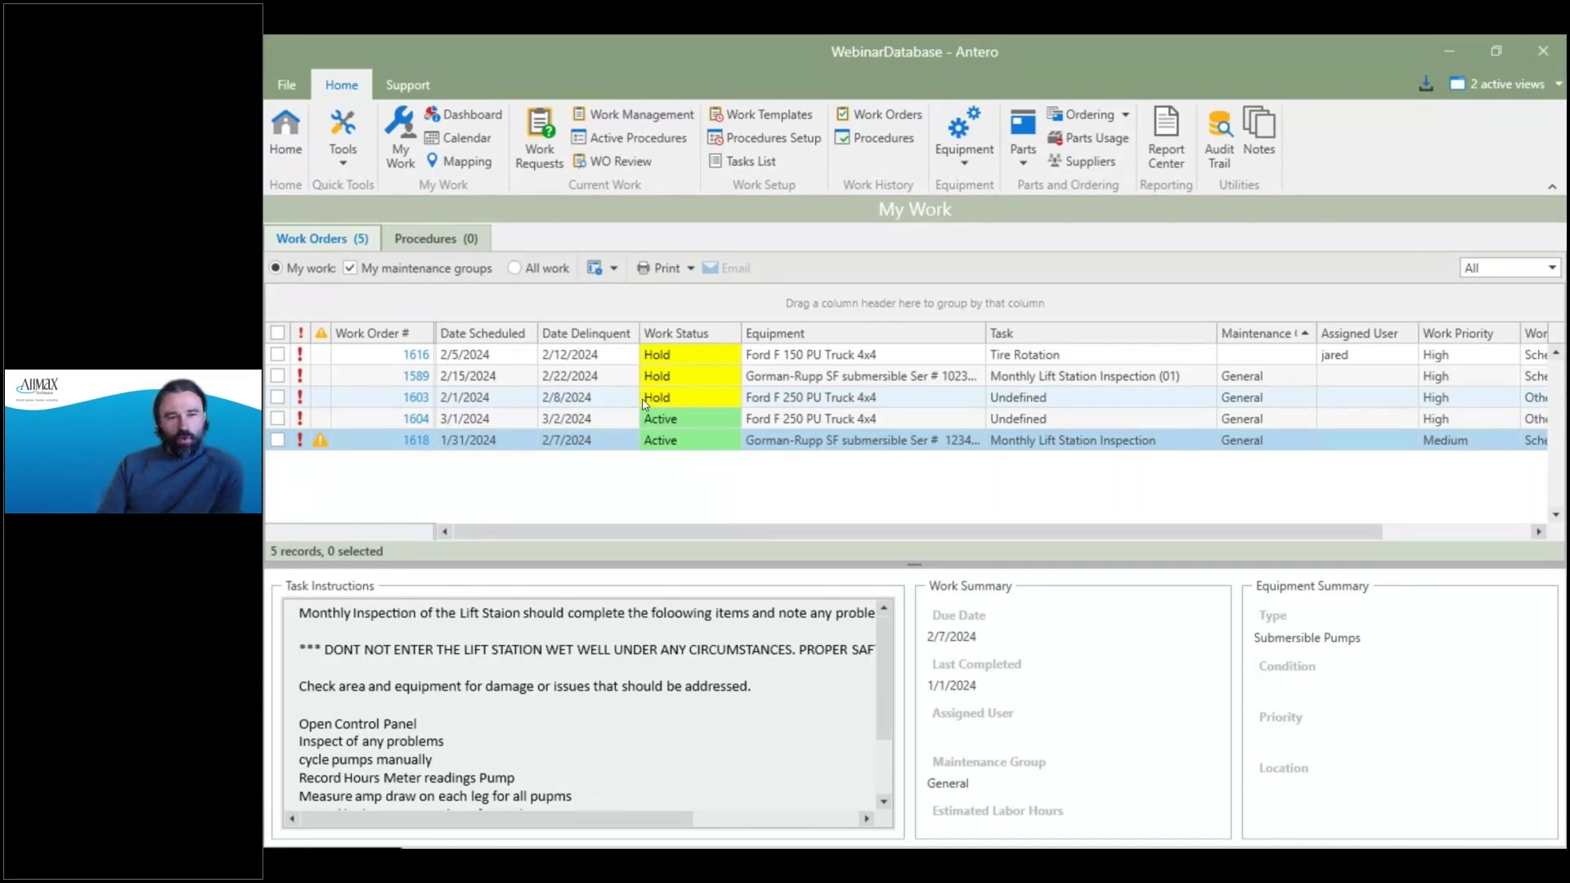
Check the available Work Status filter values without applying any, and refresh the My Work list.
left_click(717, 332)
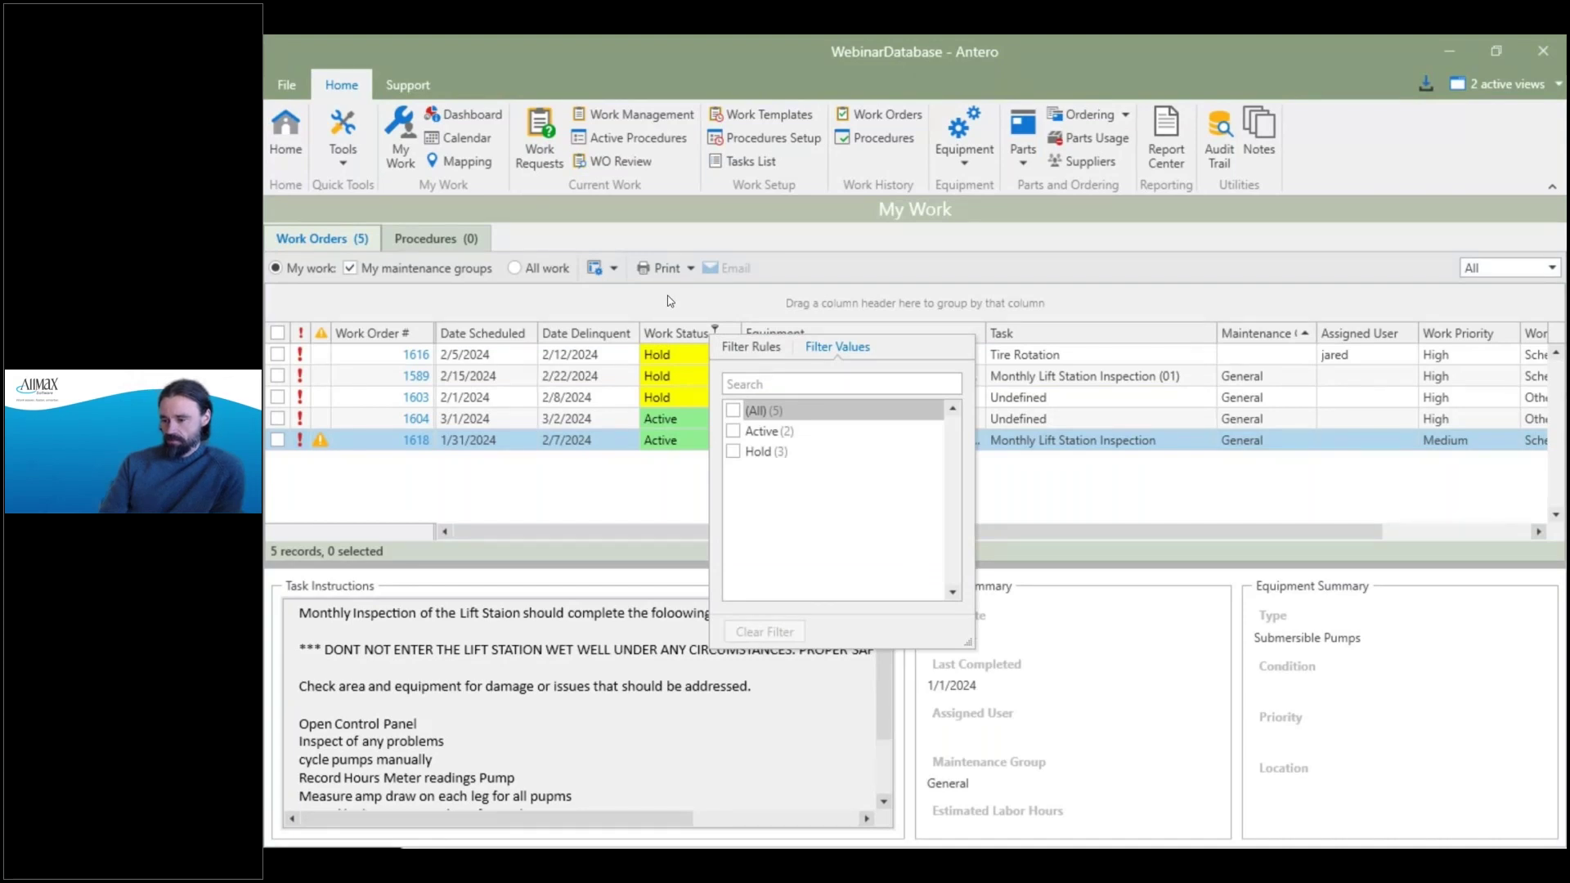
left_click(601, 316)
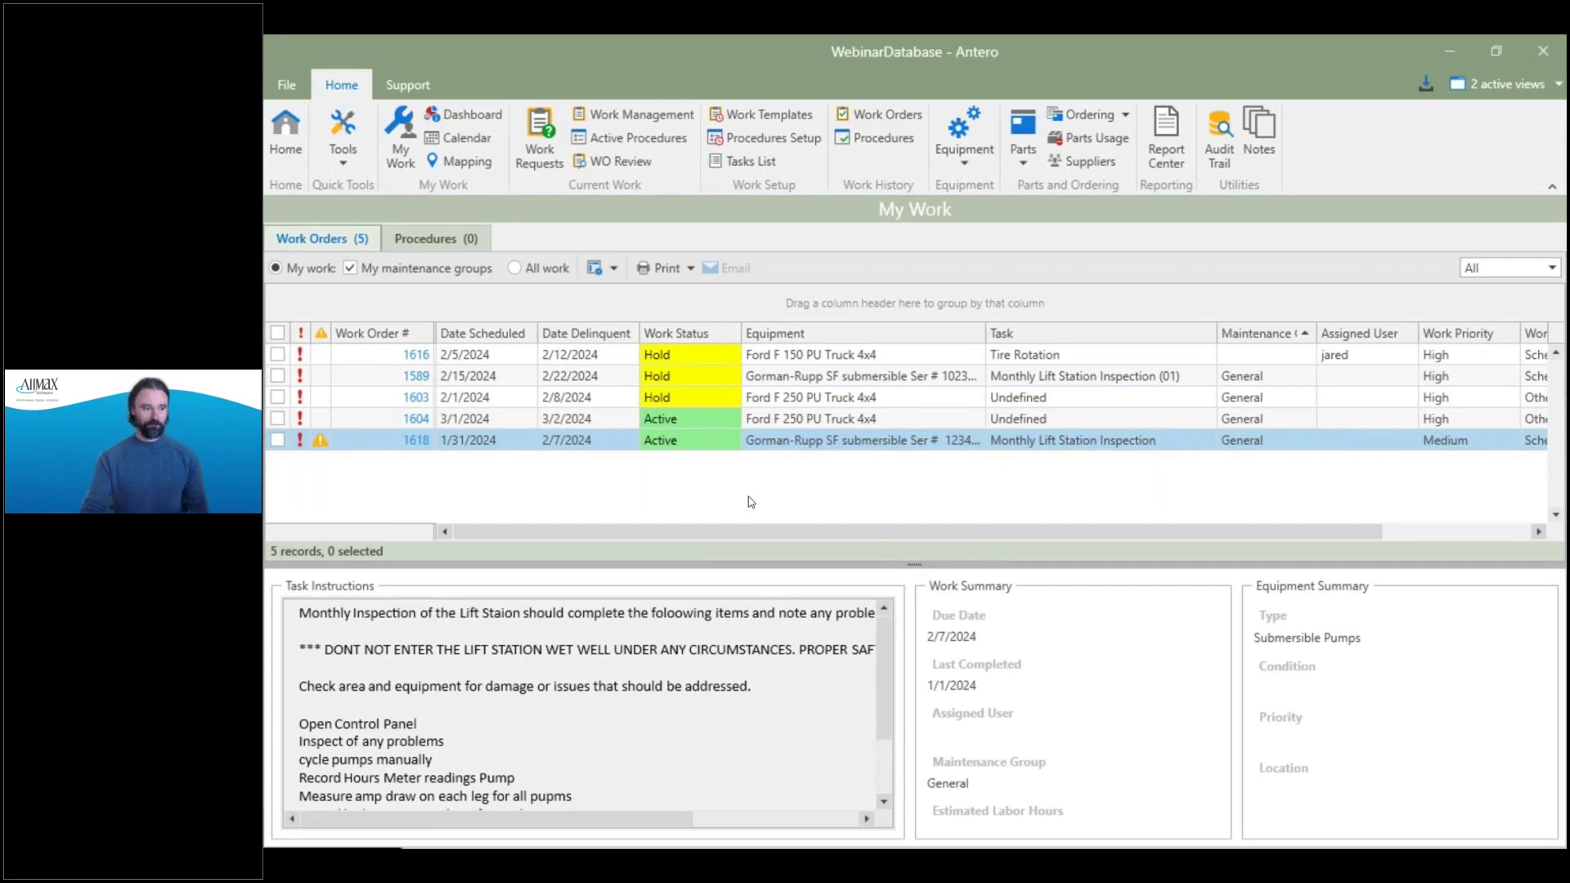
key("F5")
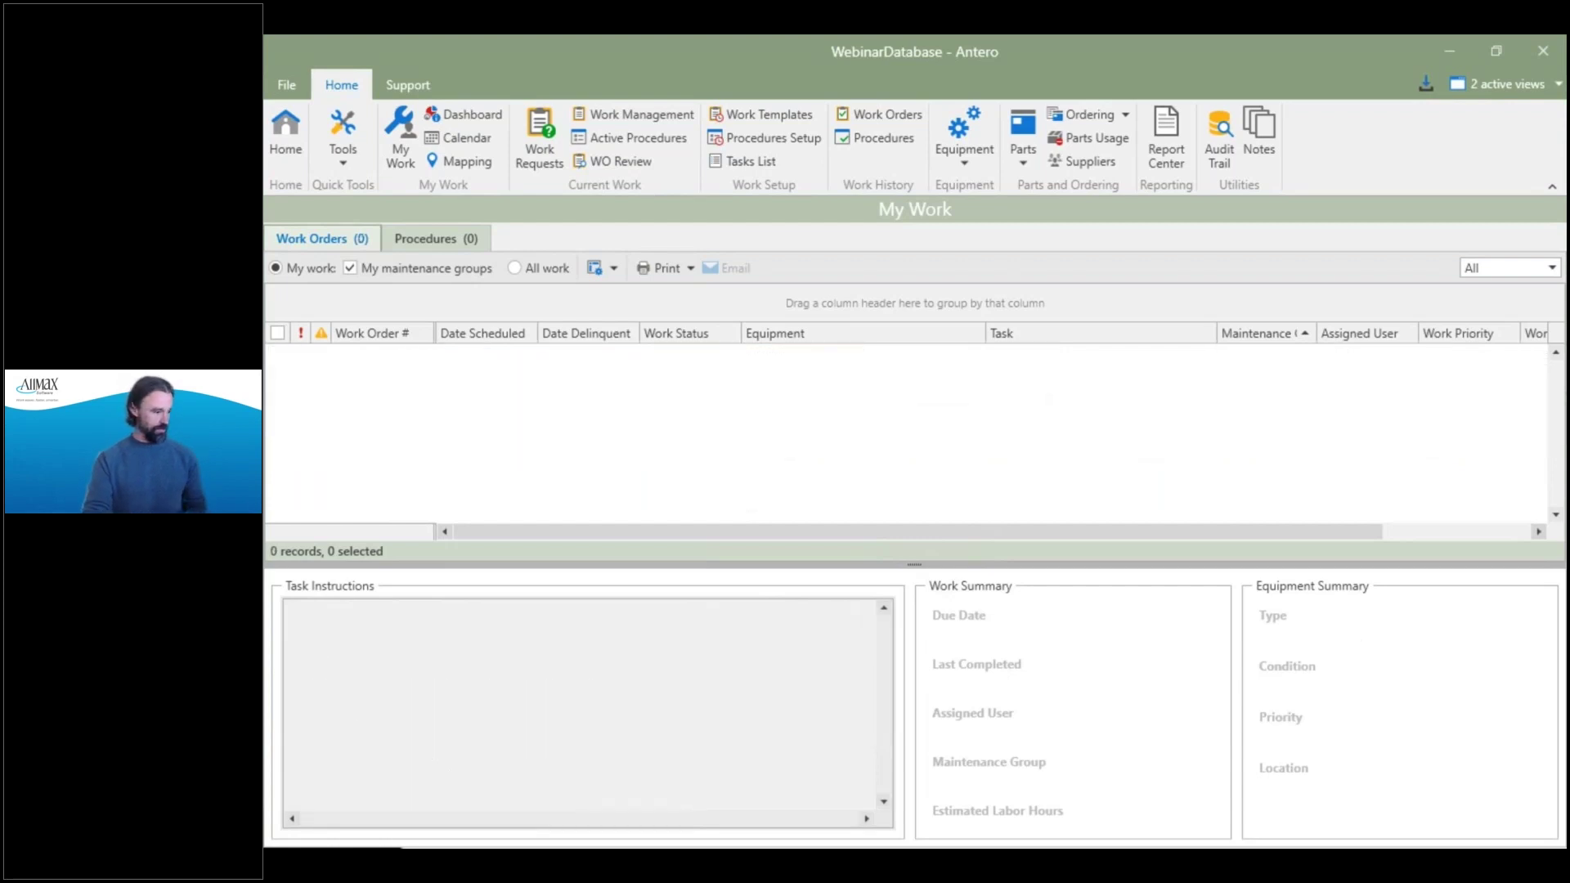